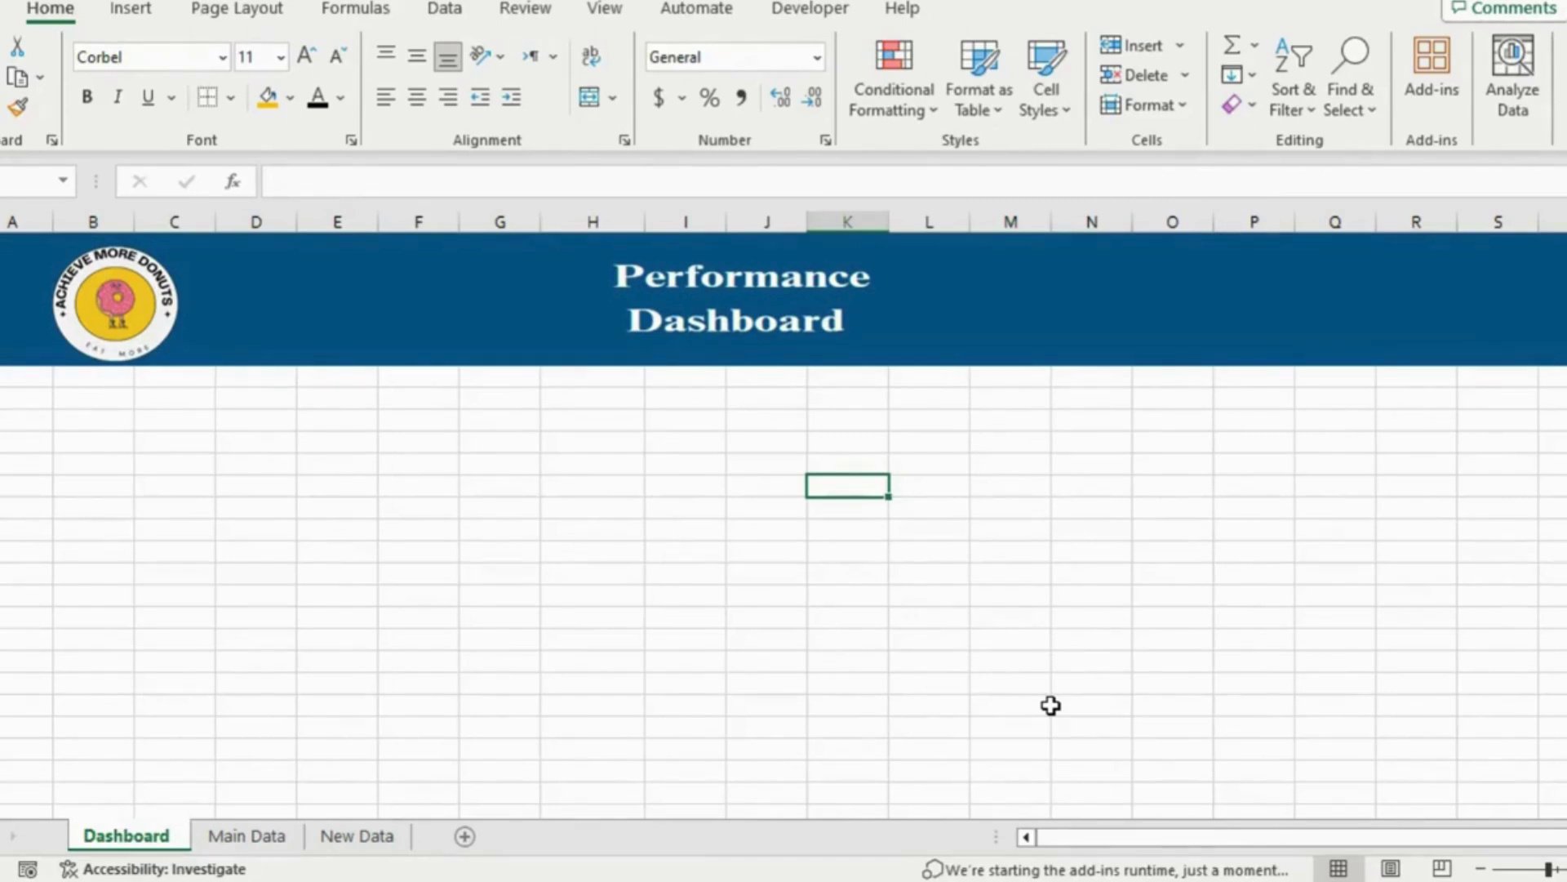
# Zoom the dashboard view, then switch to Main Data and select a cell in the sales data
pyautogui.click(529, 441)
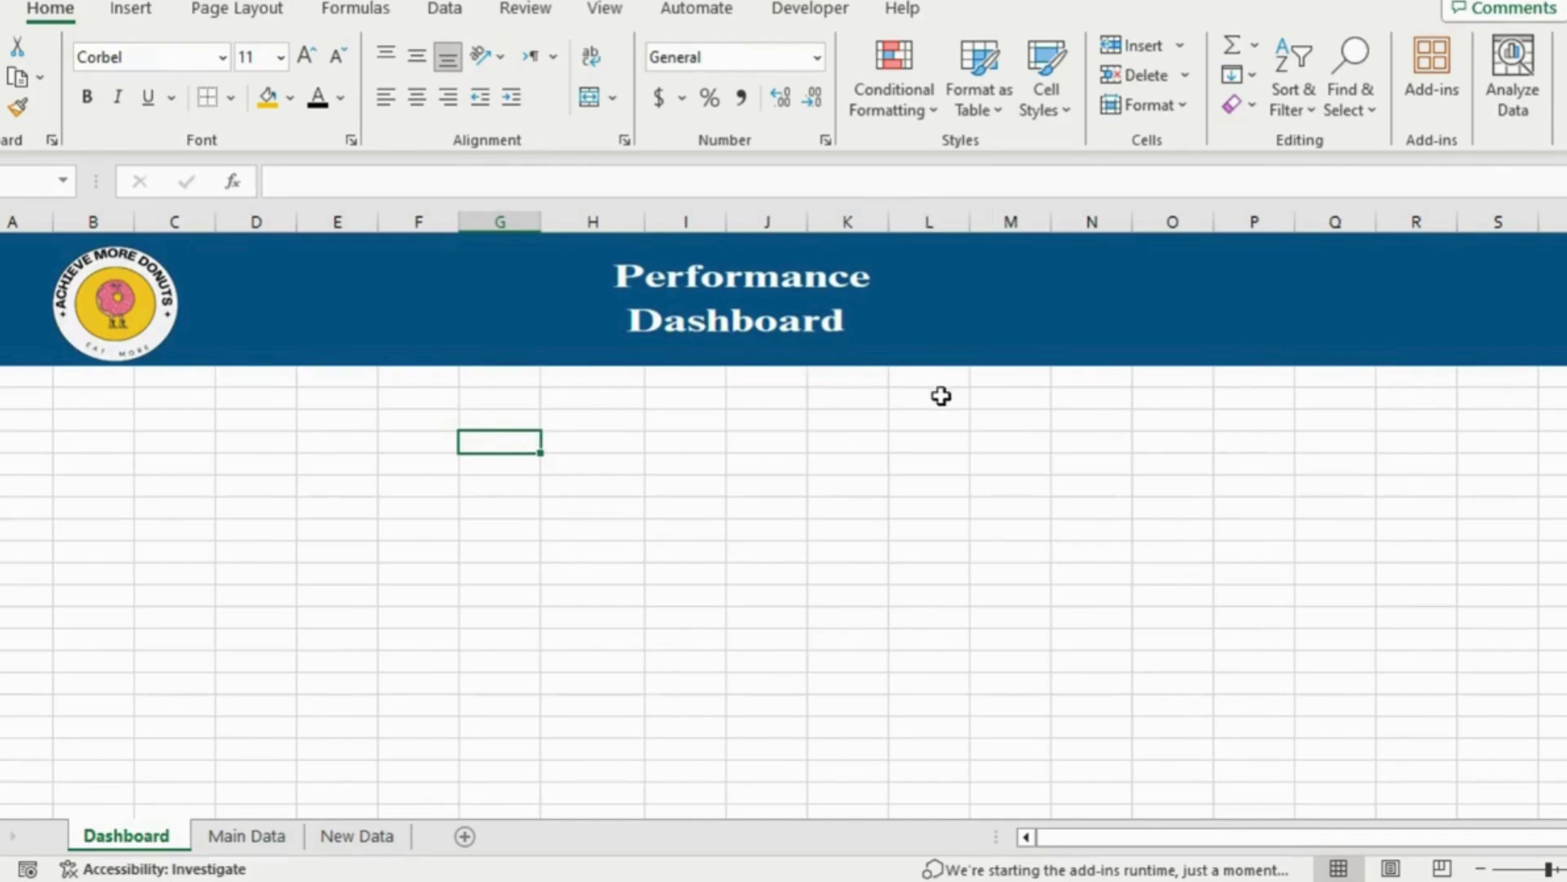
pyautogui.click(594, 529)
pyautogui.click(1557, 869)
pyautogui.moveTo(1526, 841); pyautogui.dragTo(1402, 849)
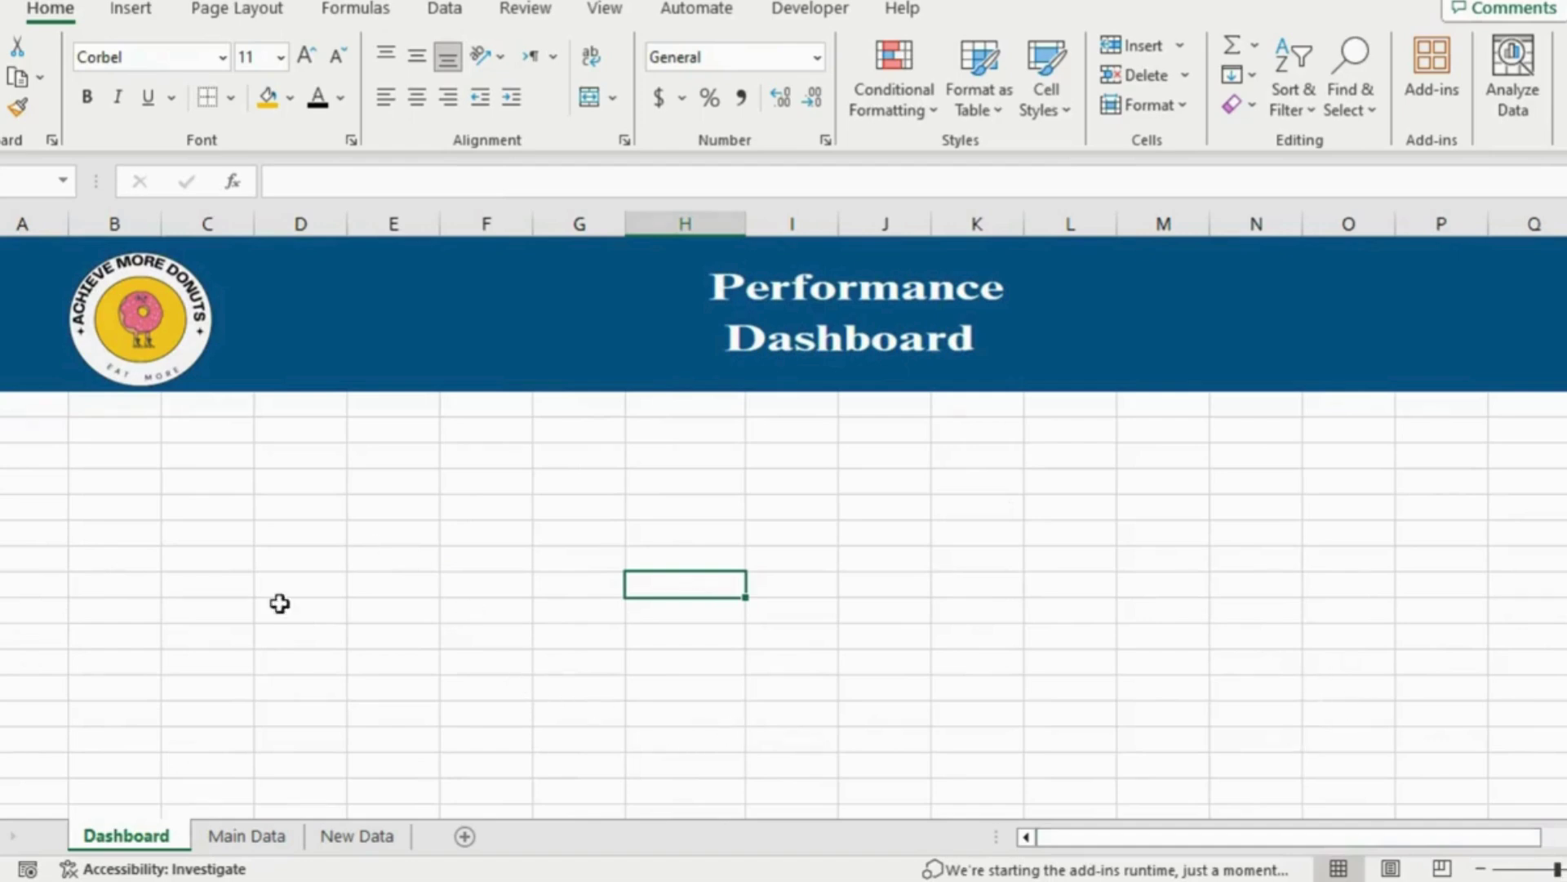
pyautogui.click(245, 836)
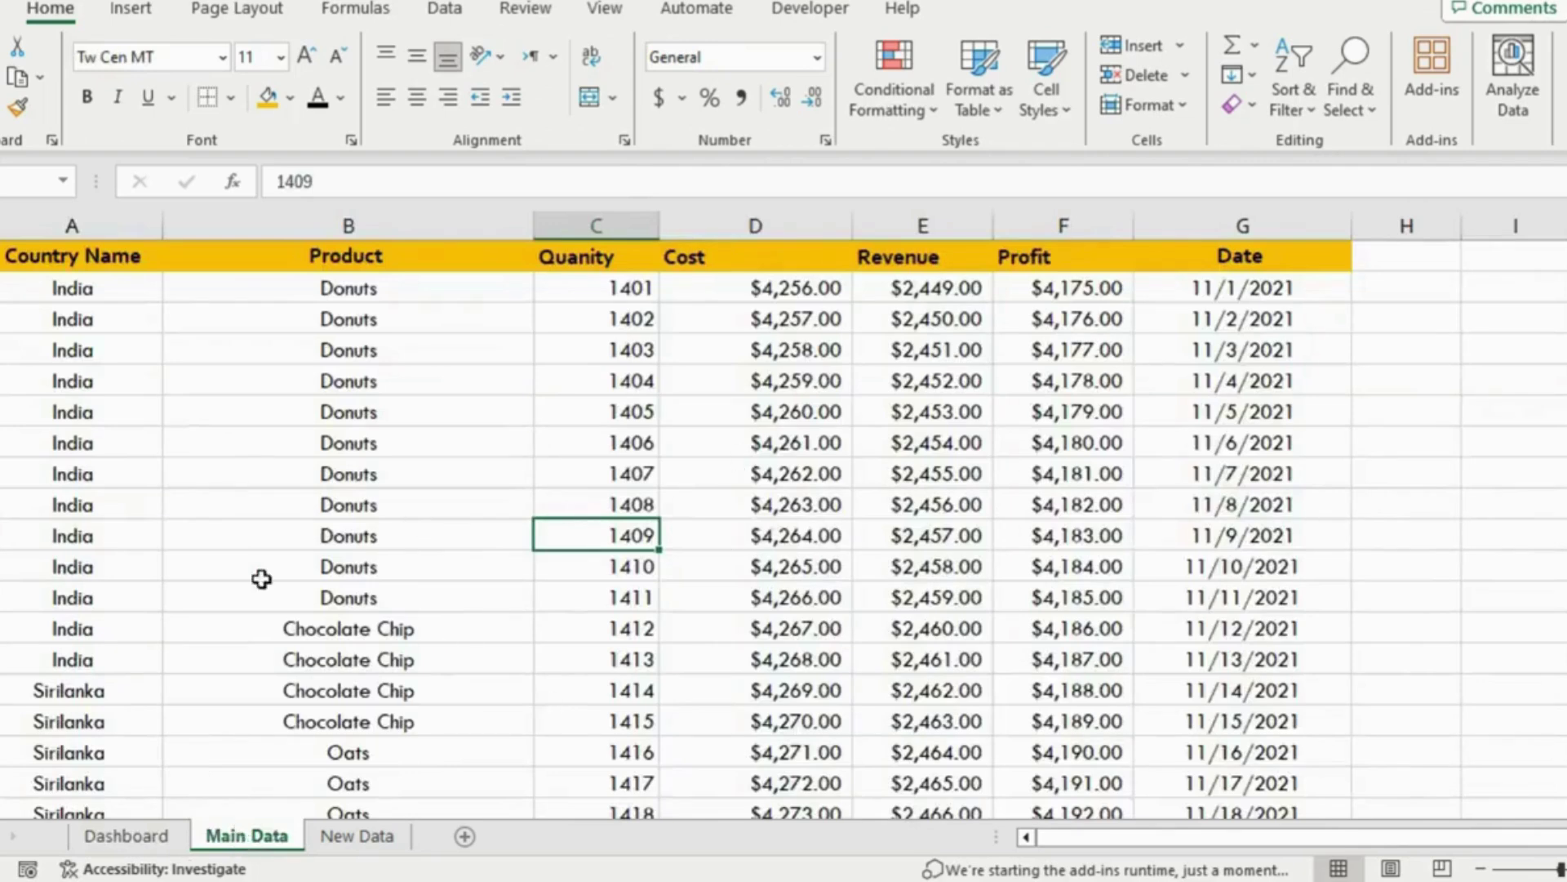
pyautogui.click(683, 347)
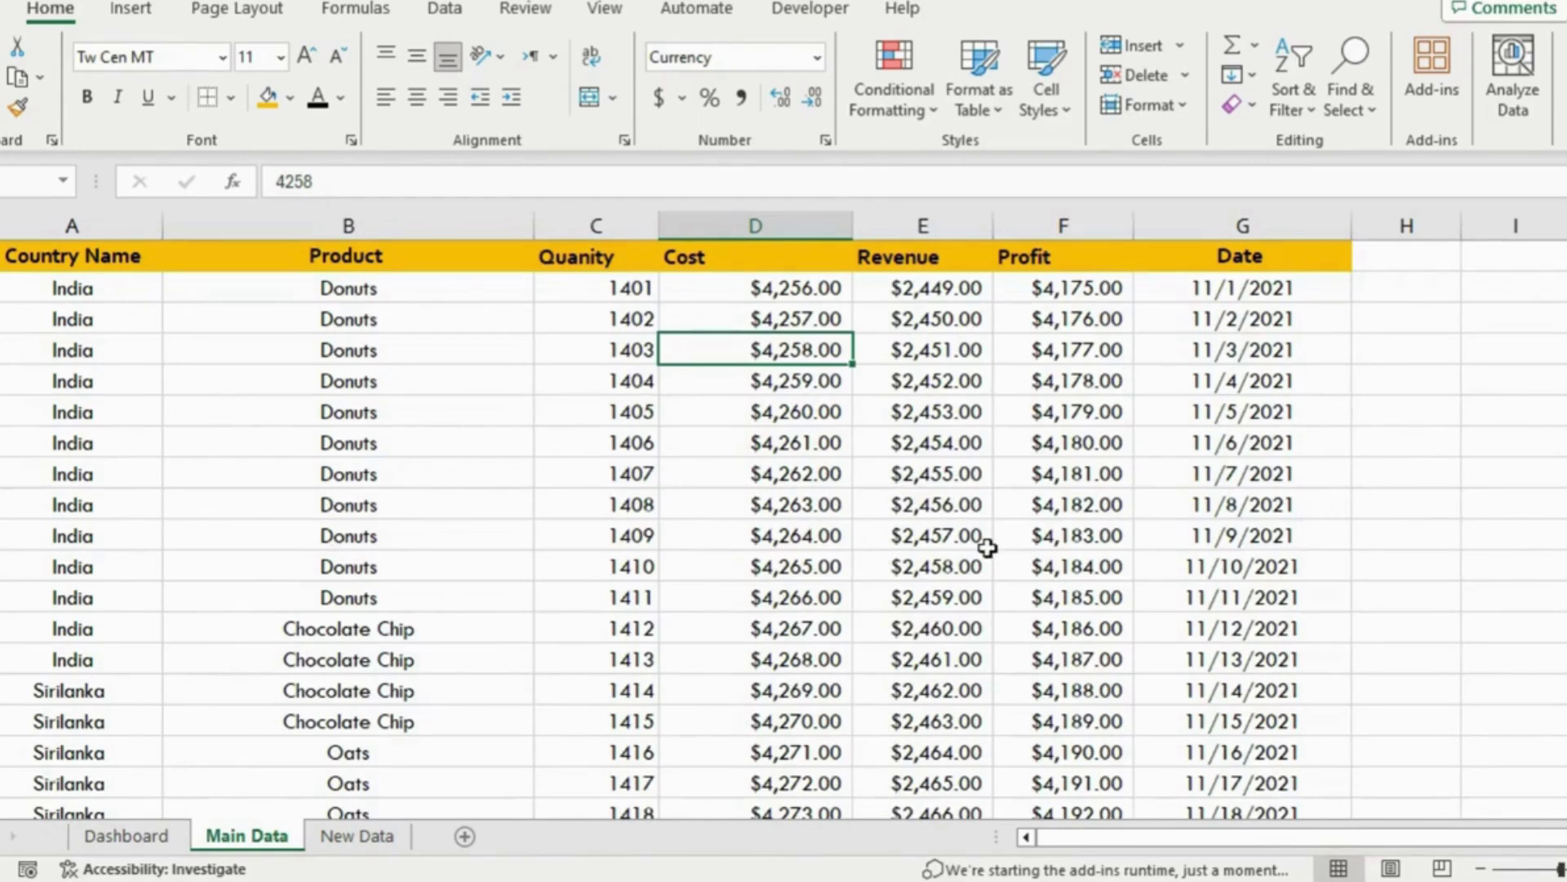
pyautogui.click(238, 421)
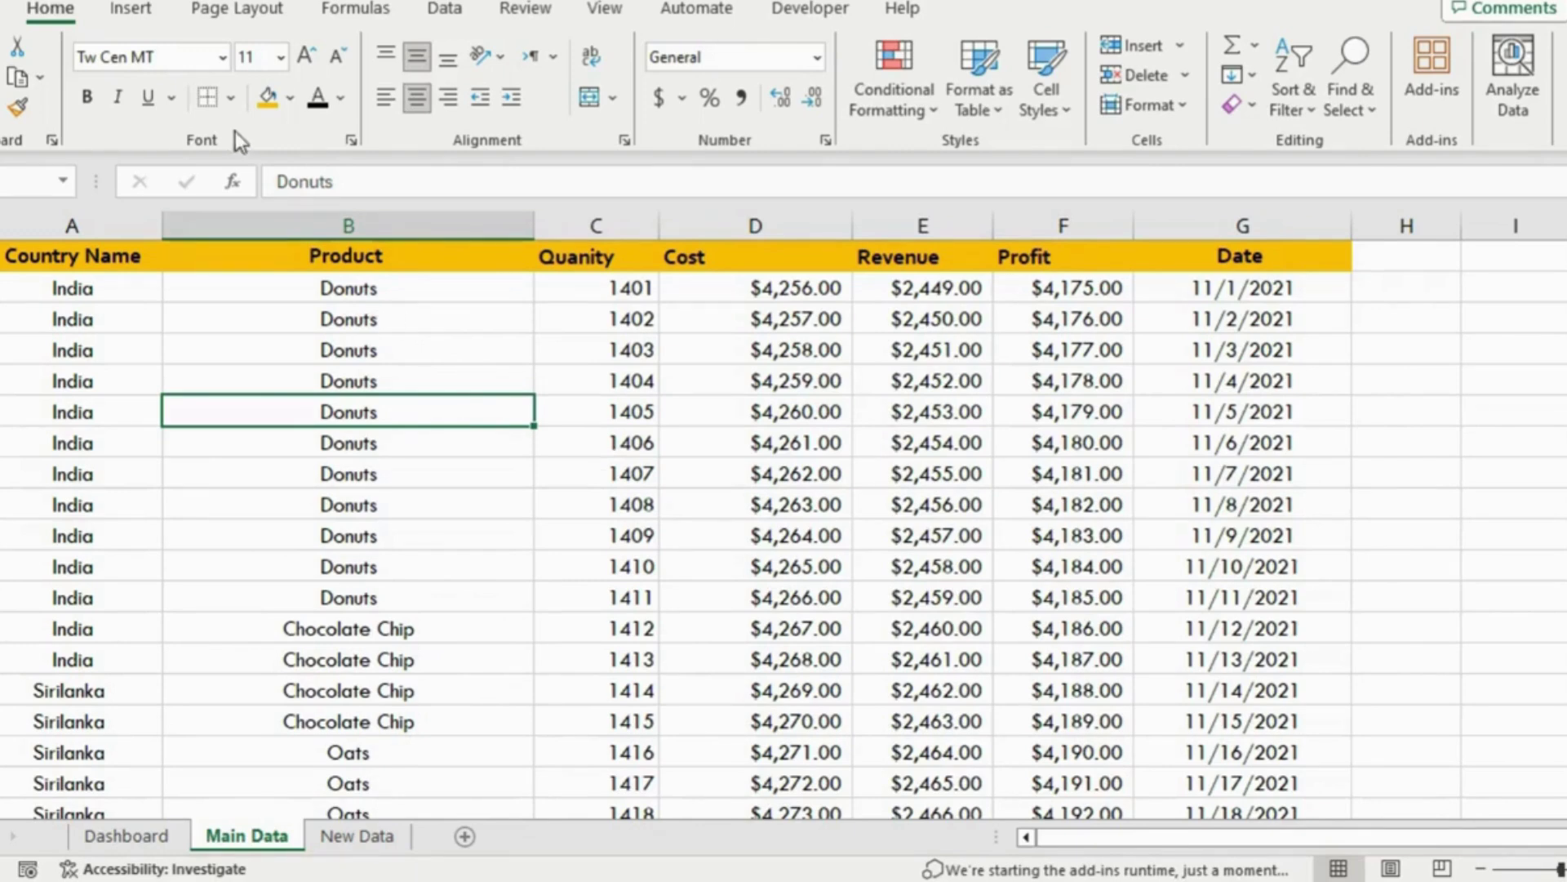
# Convert the range $A$1:$G$596 into an Excel table with headers
pyautogui.click(130, 11)
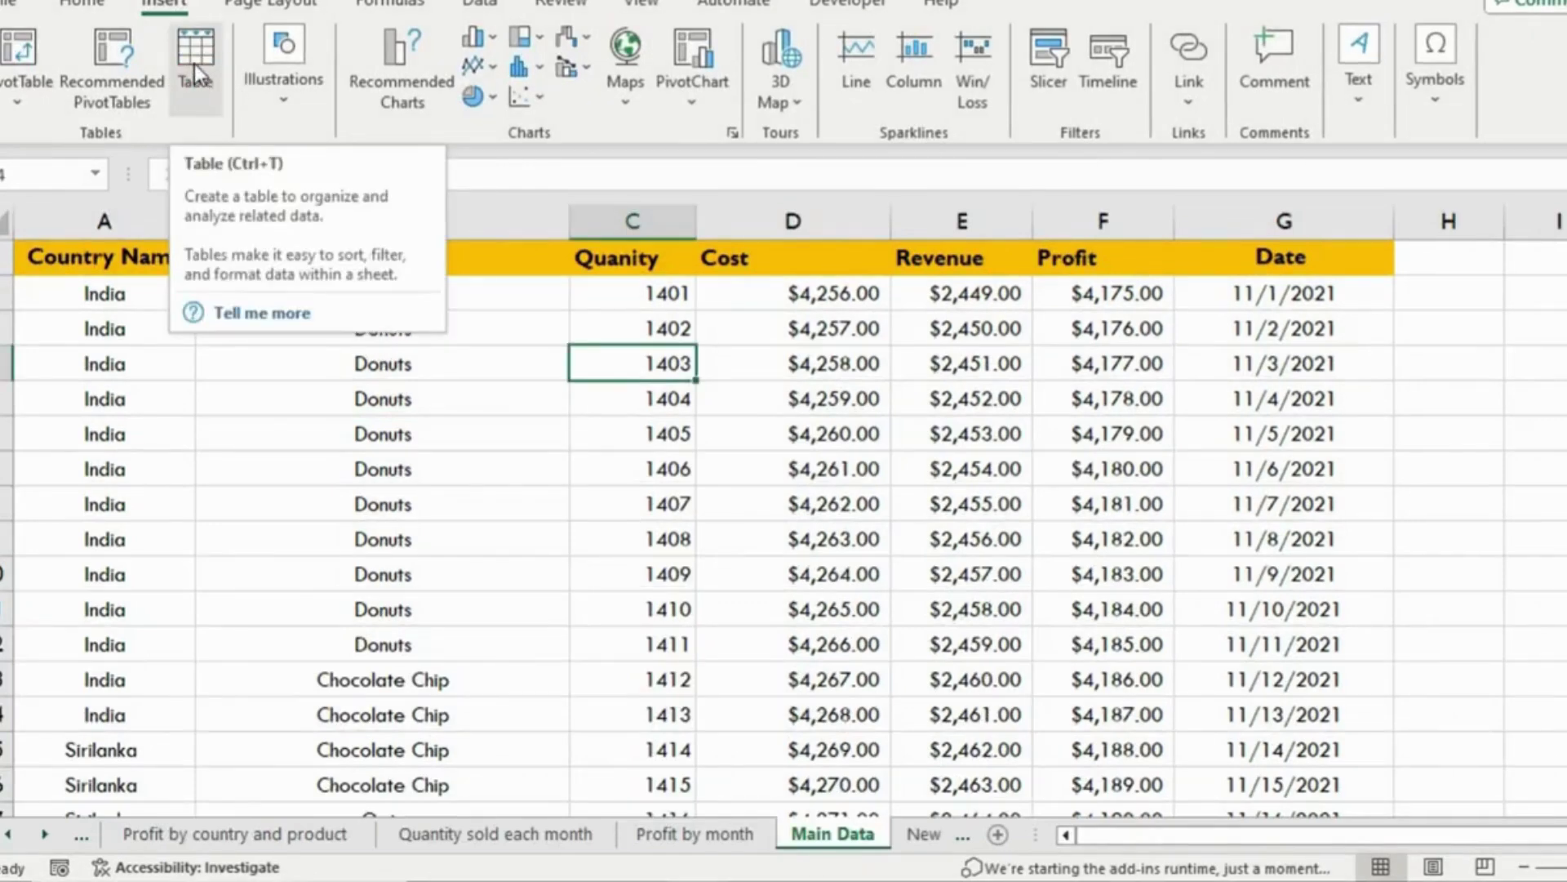
pyautogui.click(195, 67)
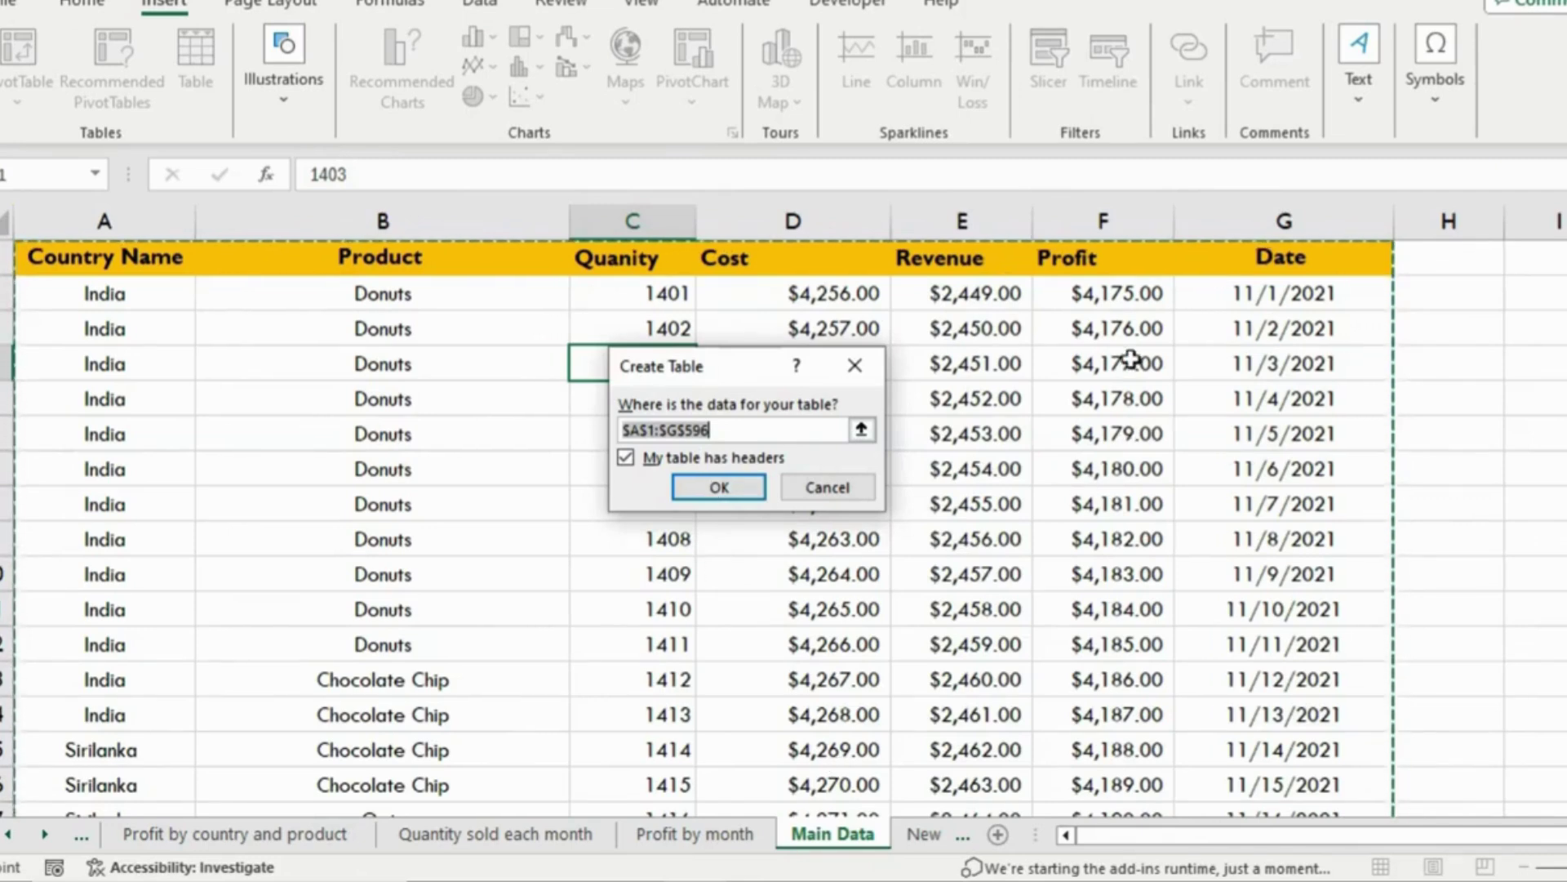
pyautogui.click(710, 487)
pyautogui.click(712, 491)
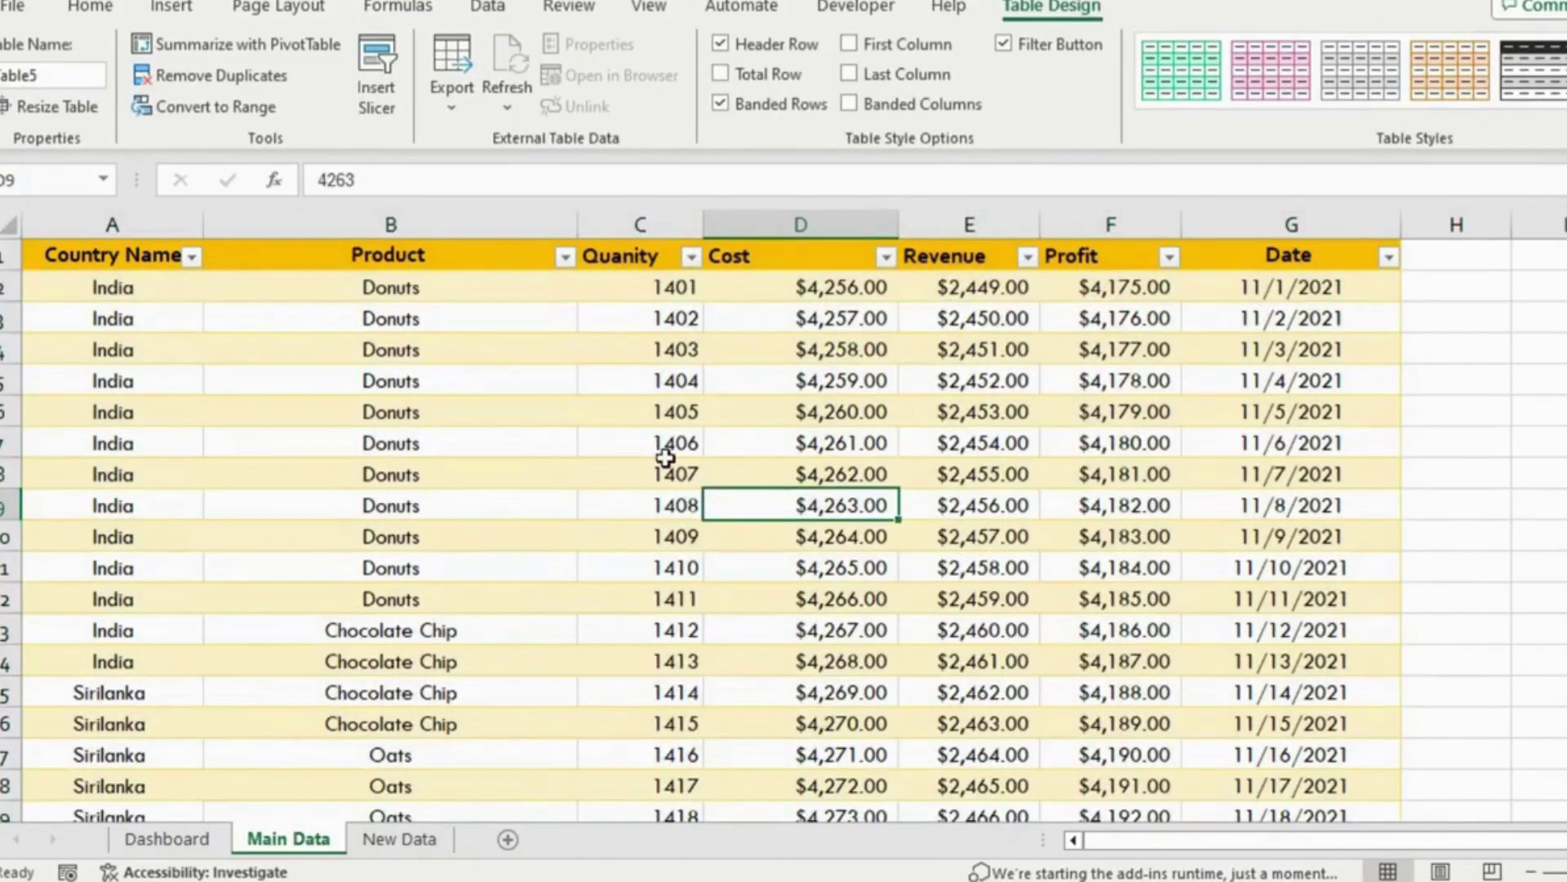
# Create a PivotTable from the sales table on a new worksheet, Sheet16
pyautogui.click(372, 430)
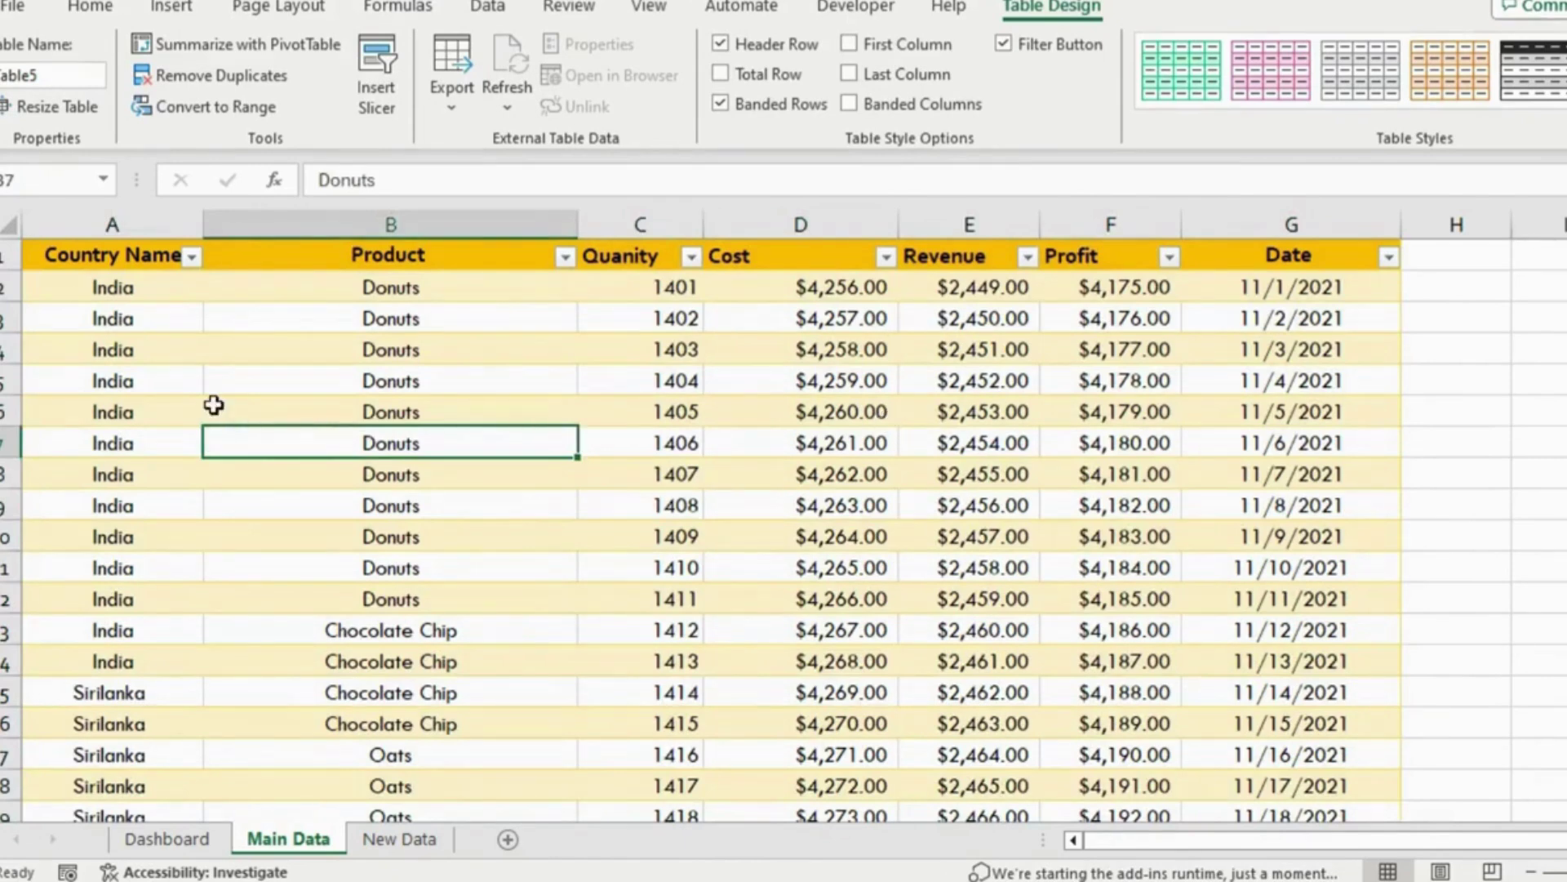
pyautogui.click(172, 10)
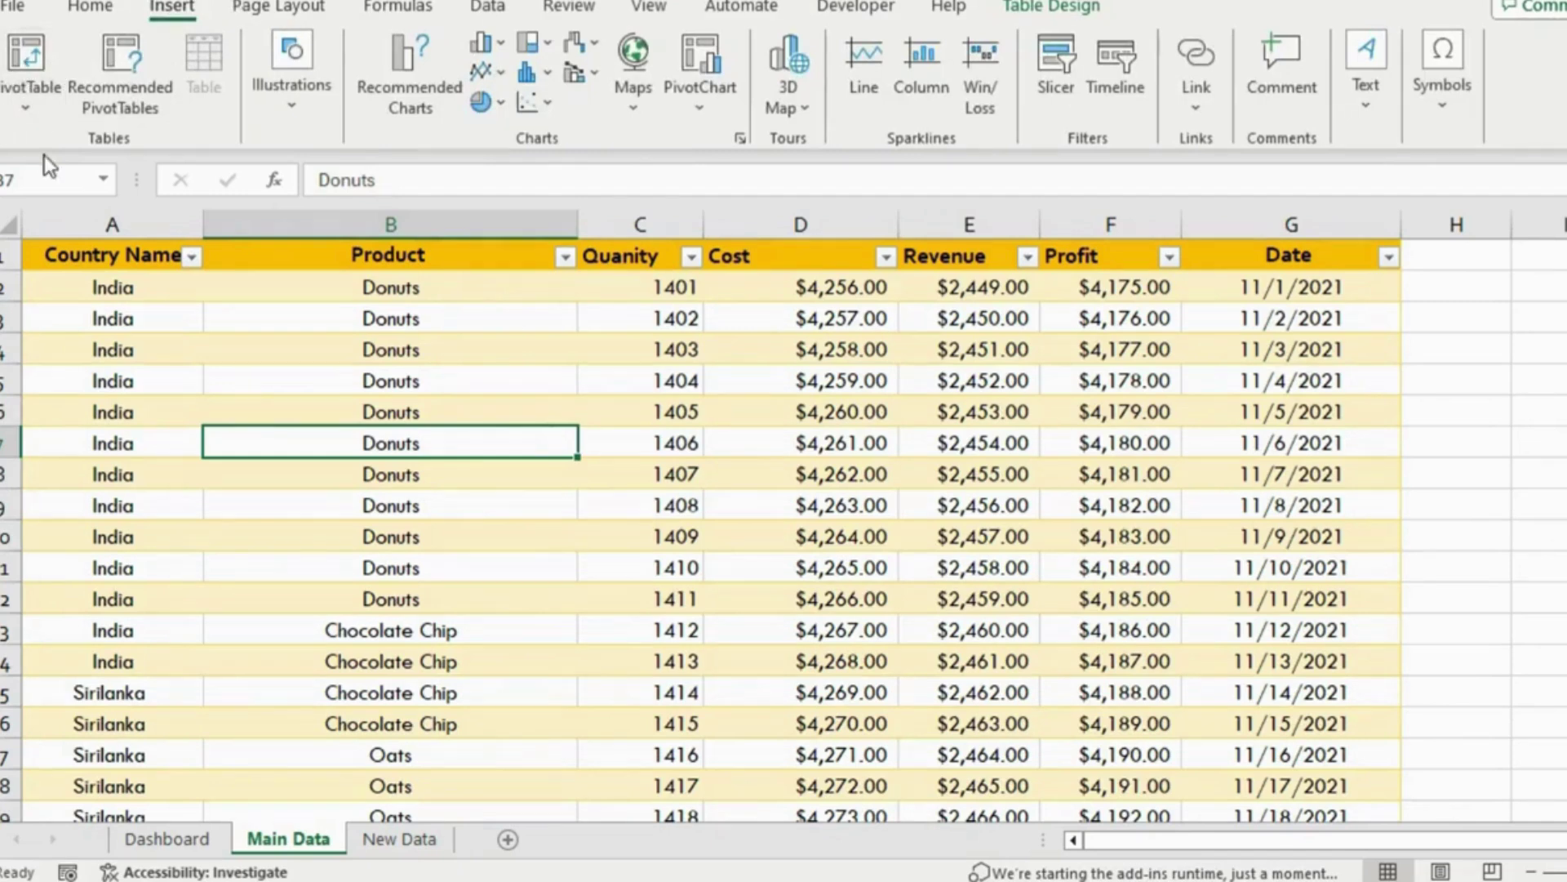
pyautogui.click(30, 72)
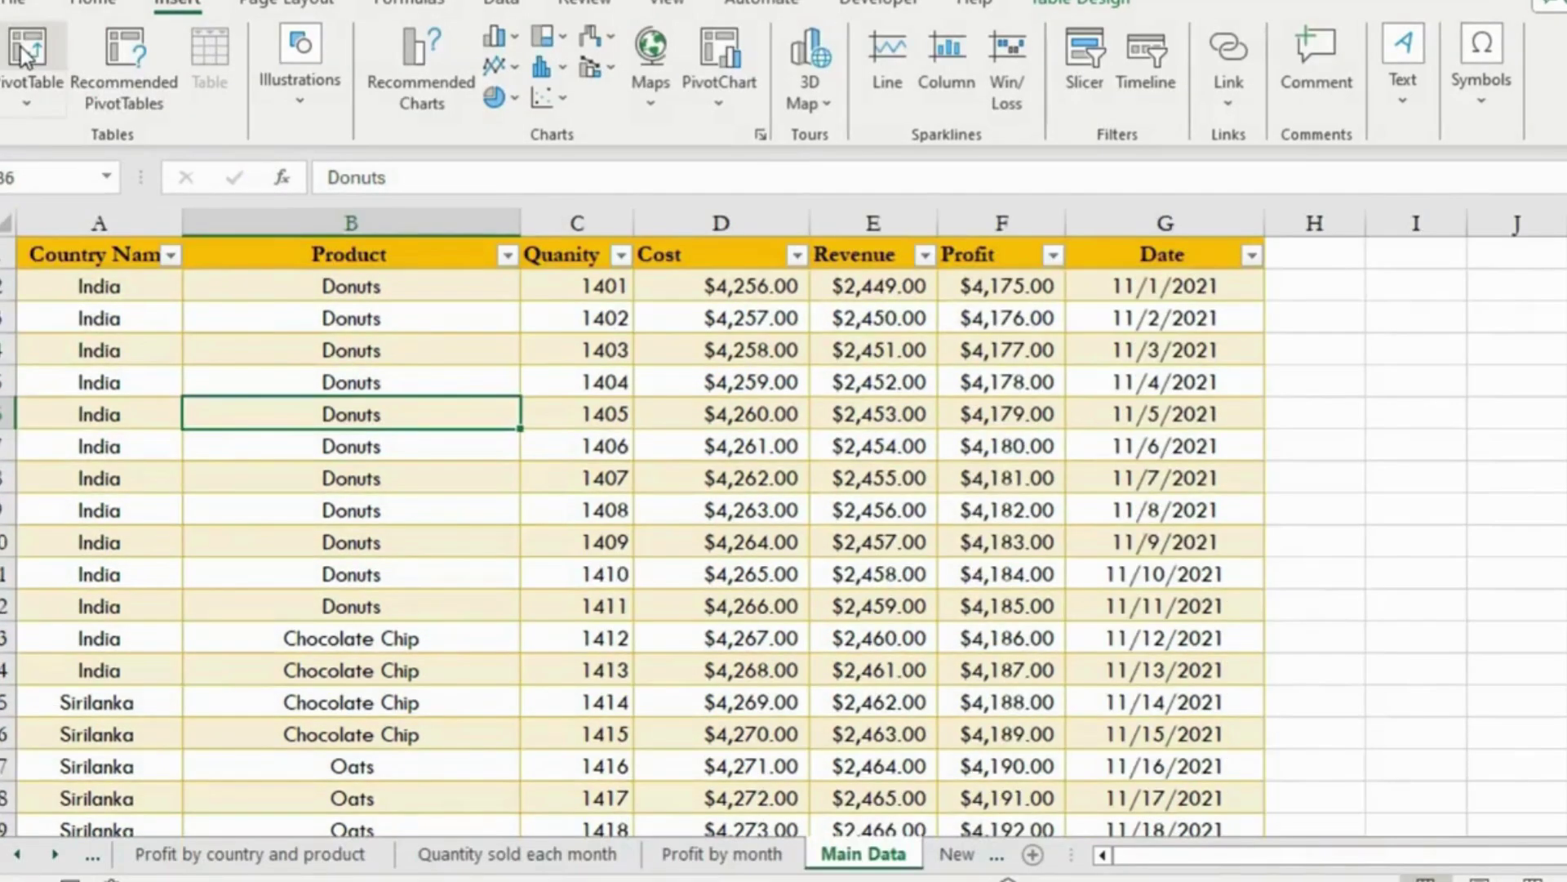
pyautogui.click(26, 57)
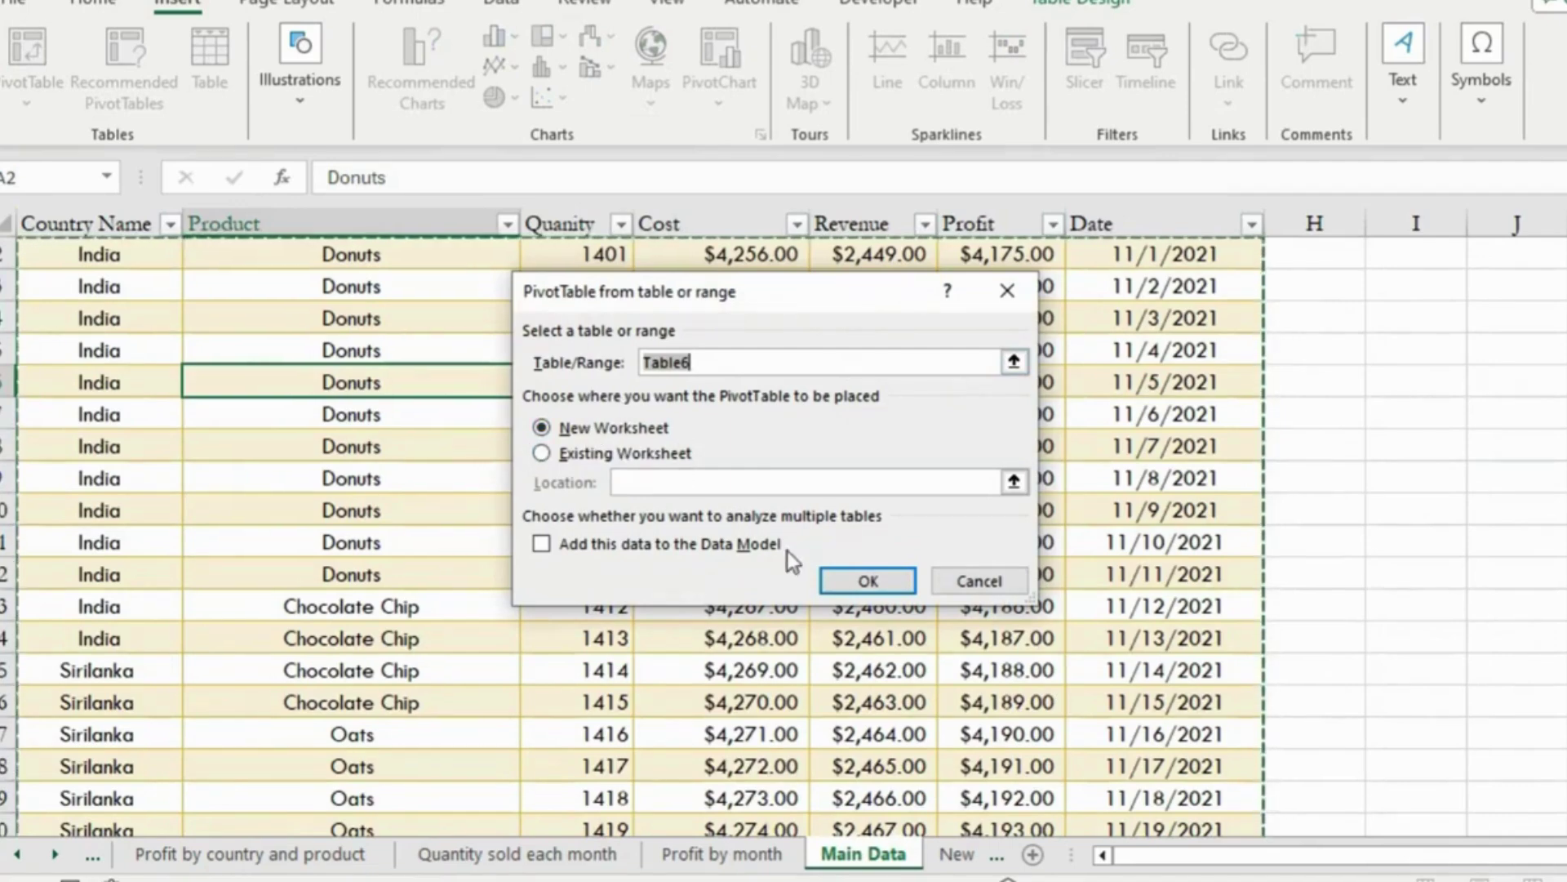
pyautogui.click(838, 582)
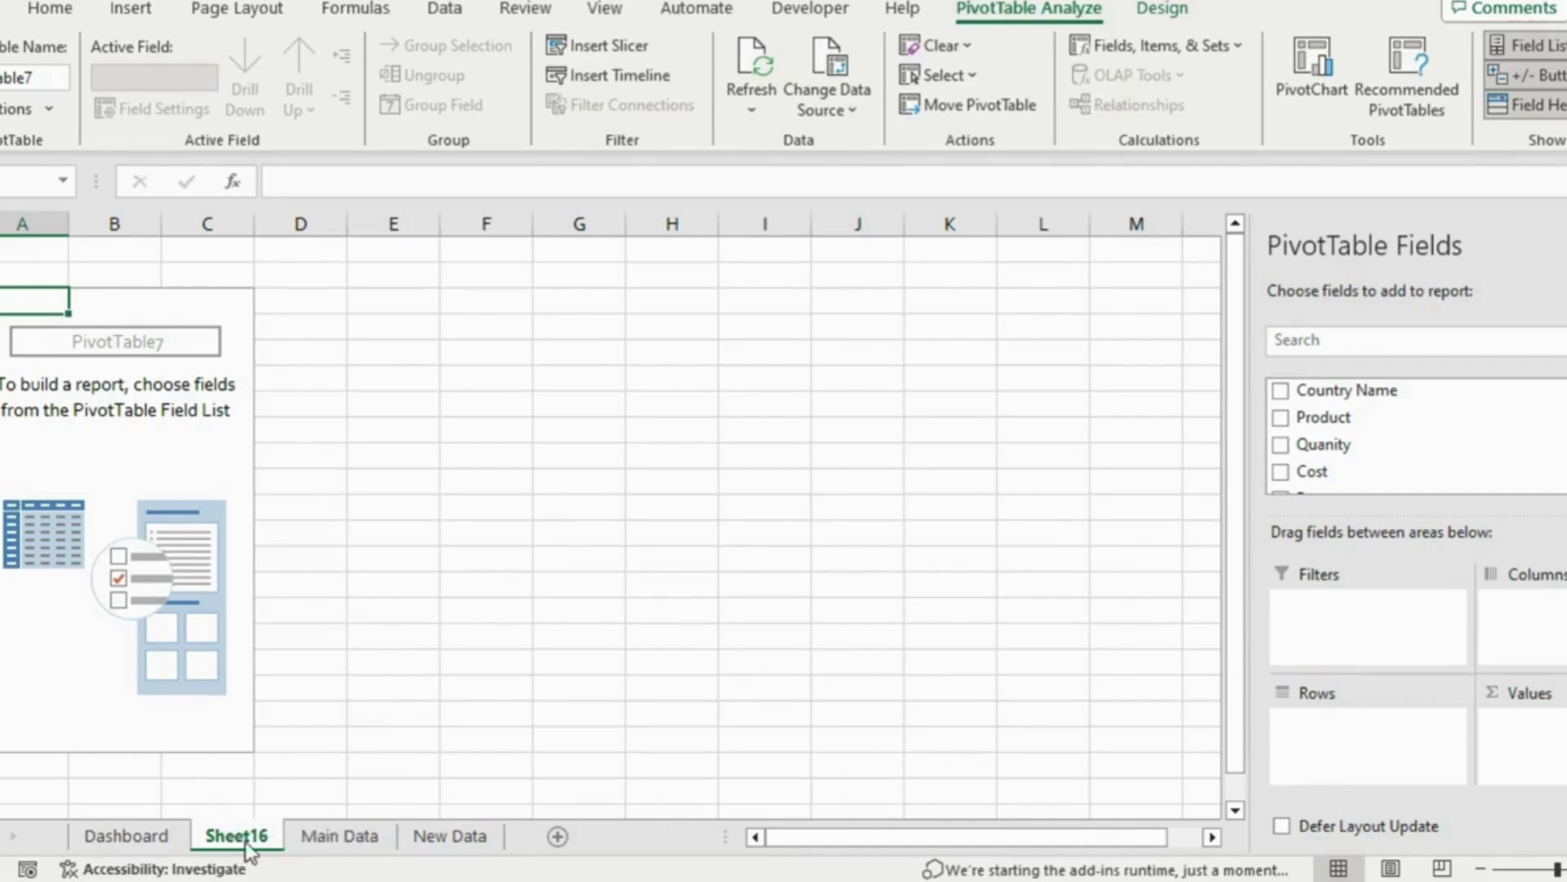
# Make two copies of the pivot sheet, Sheet16 (2) and Sheet16 (3)
pyautogui.moveTo(244, 849); pyautogui.dragTo(290, 836)
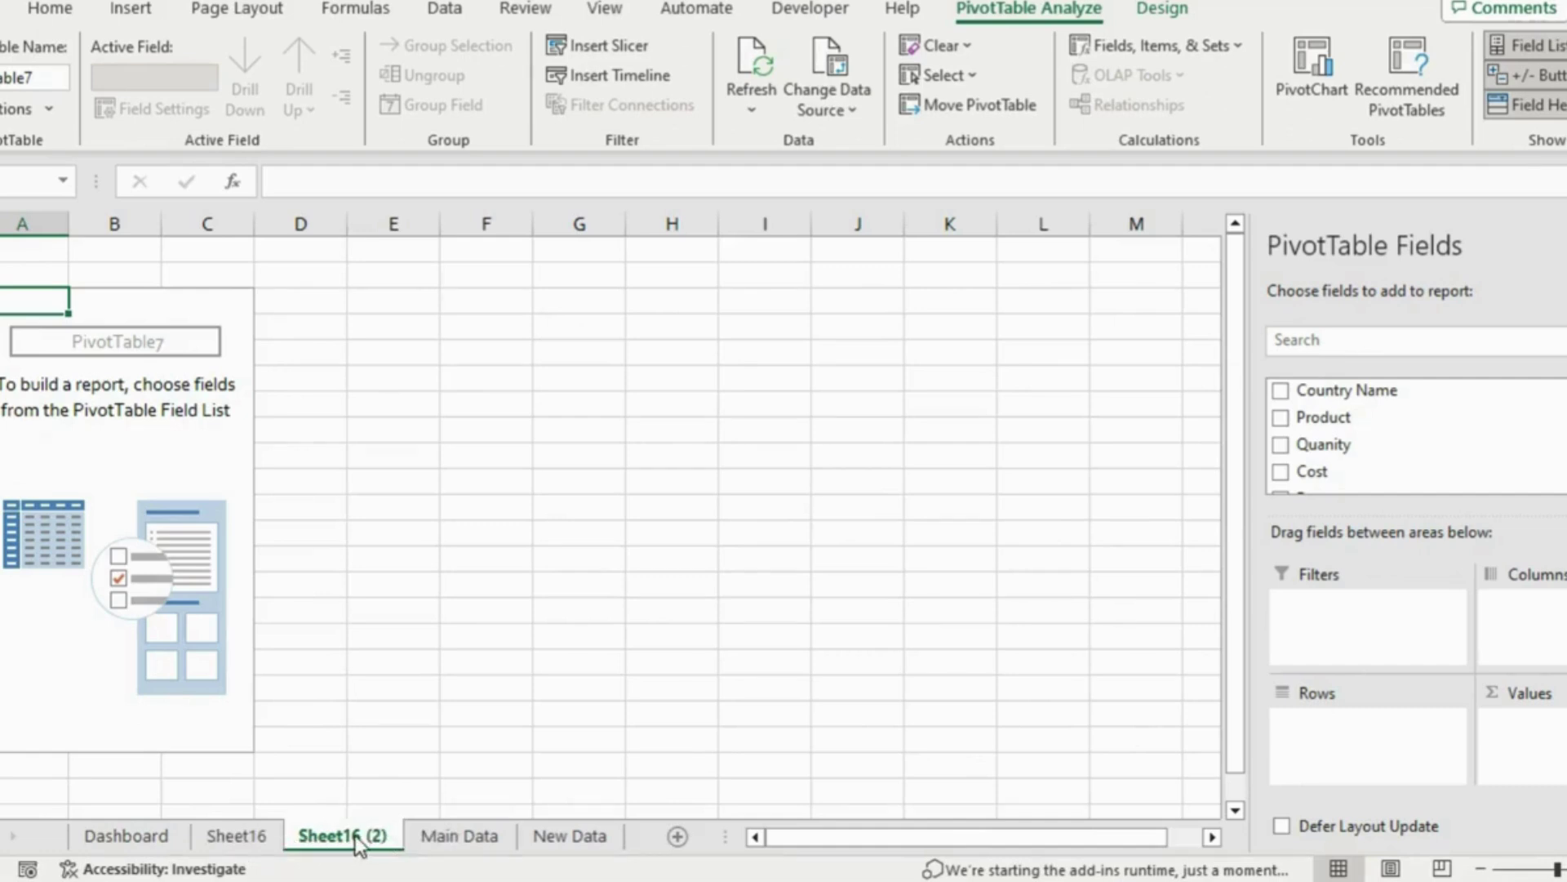
pyautogui.moveTo(353, 847); pyautogui.dragTo(408, 833)
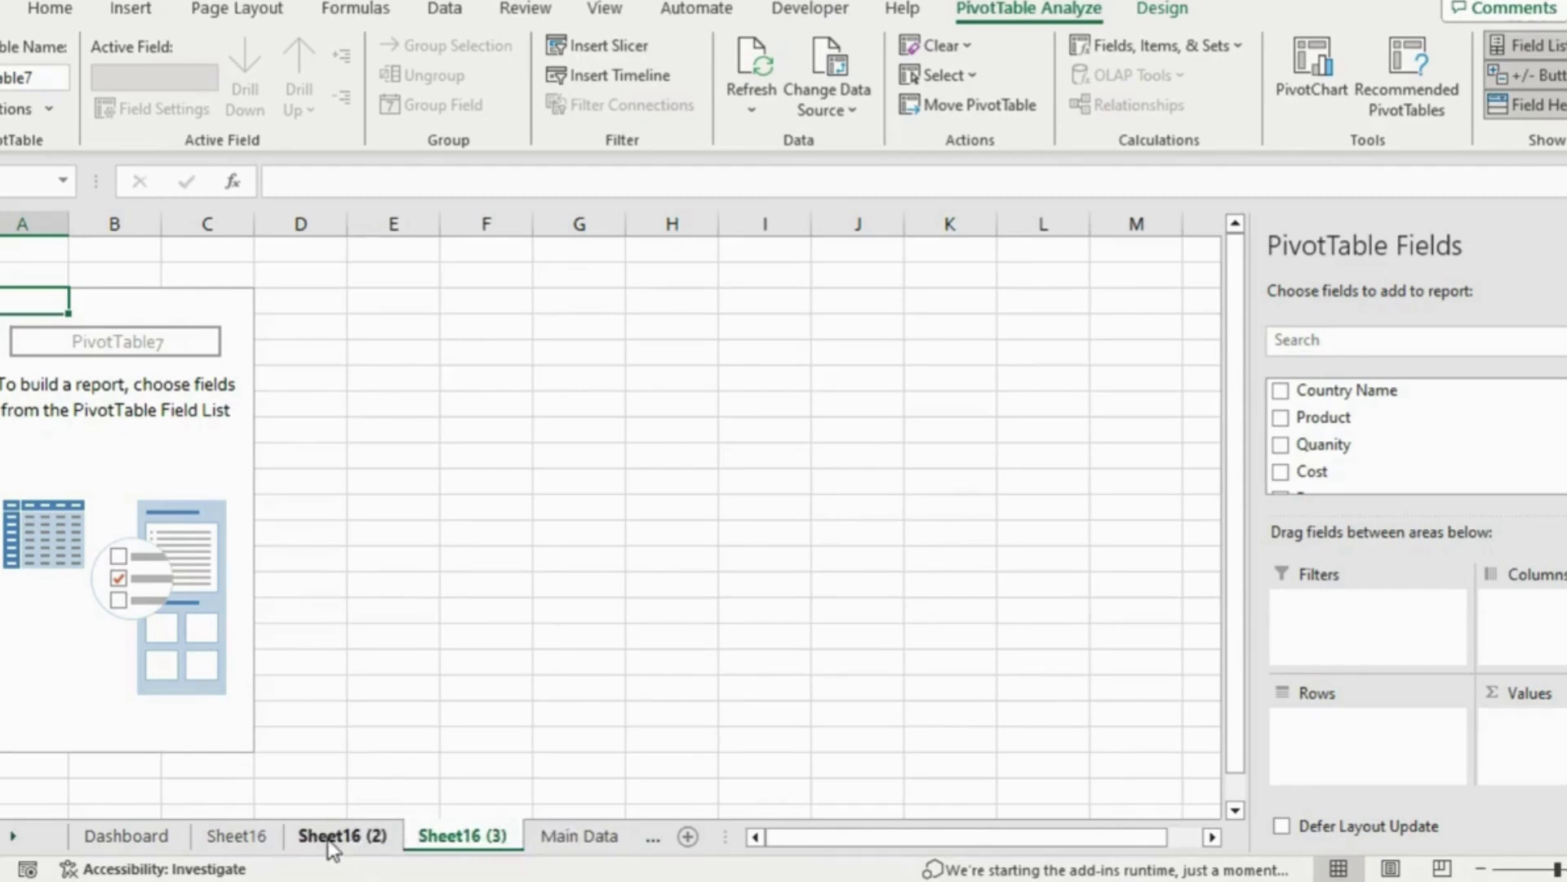
pyautogui.click(262, 842)
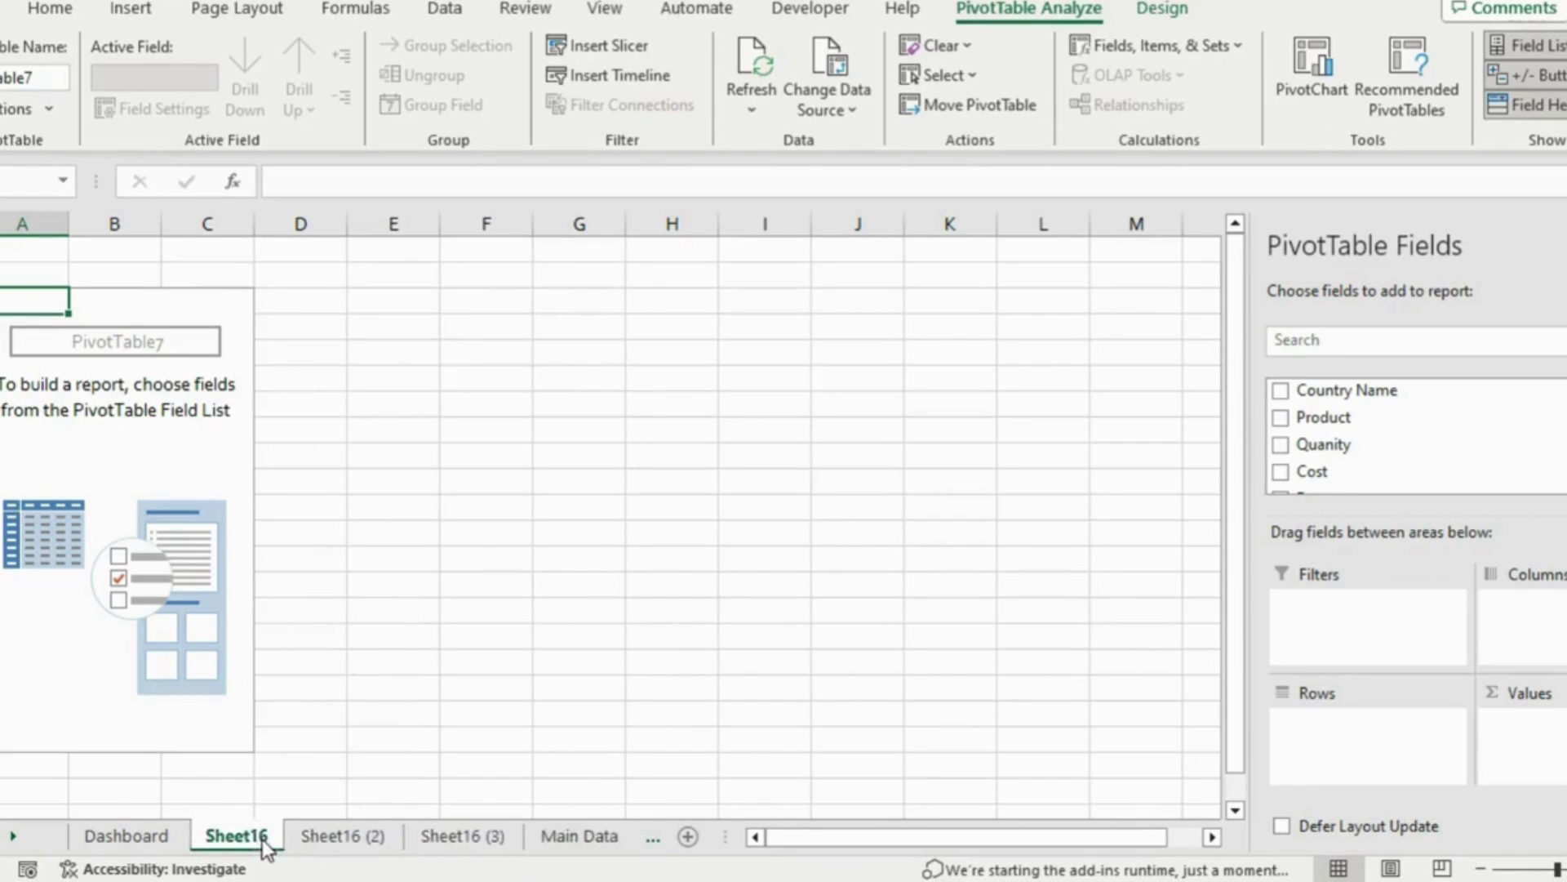
# Rename Sheet16 to 'Profit by country and product'
pyautogui.rightClick(247, 839)
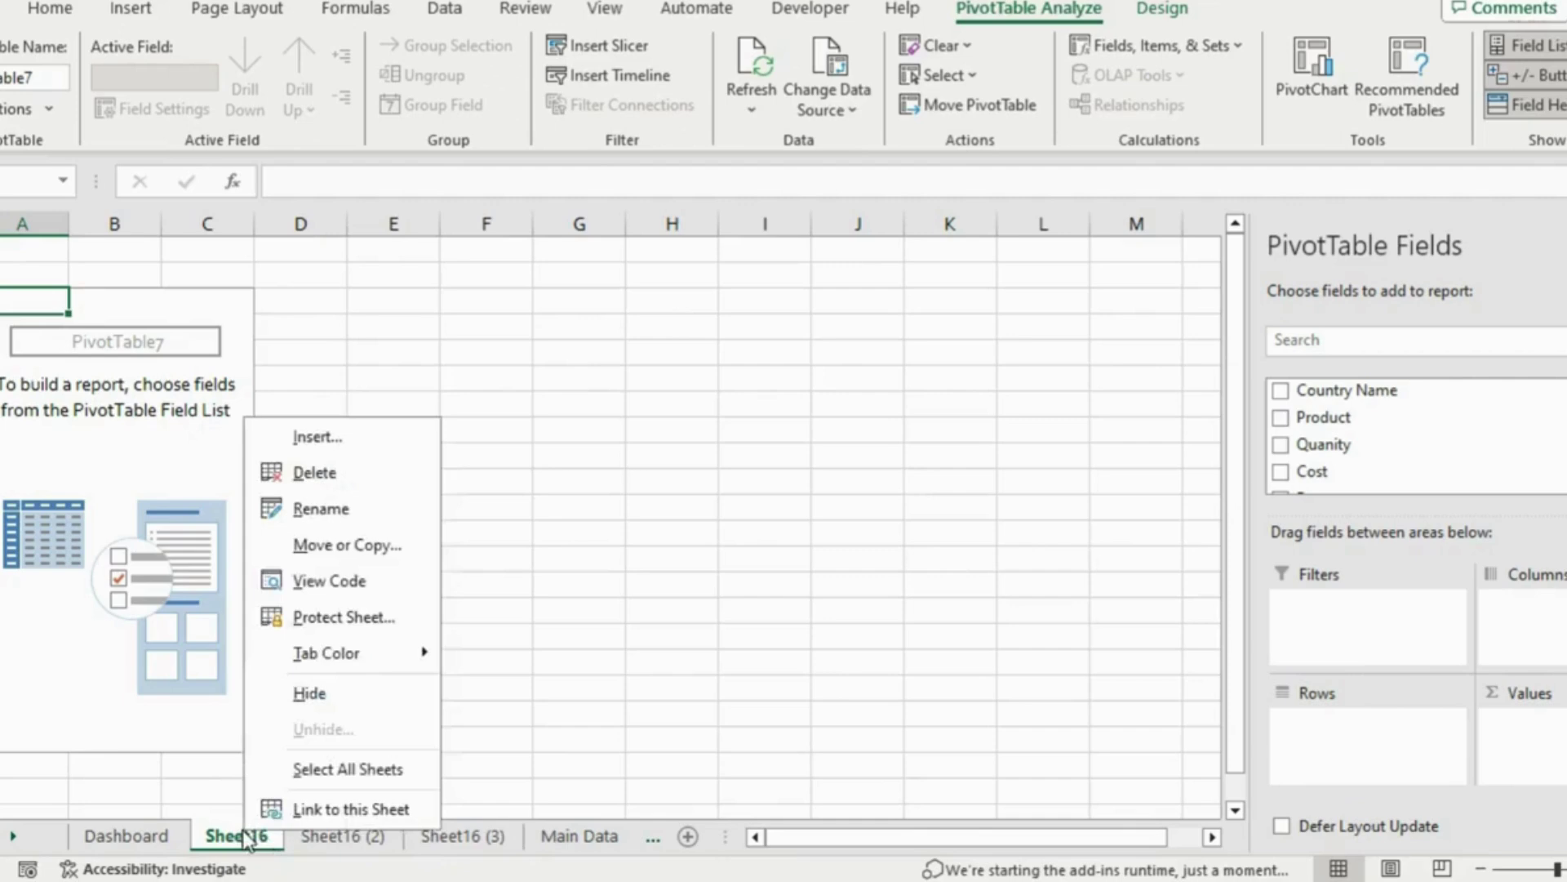
pyautogui.click(326, 515)
pyautogui.write('Profit')
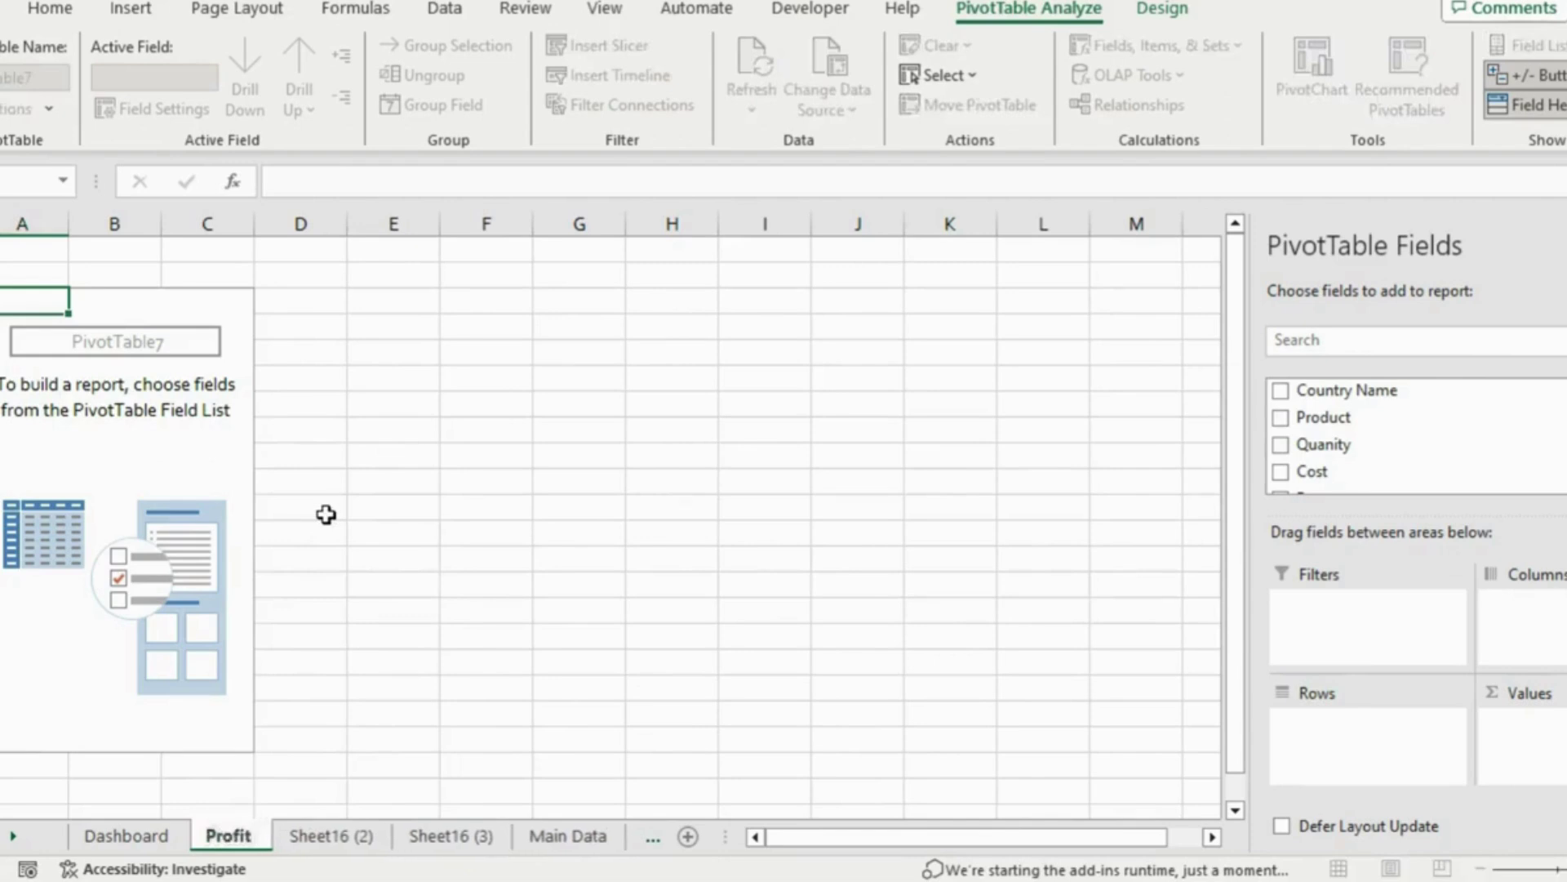
pyautogui.write(' by countr')
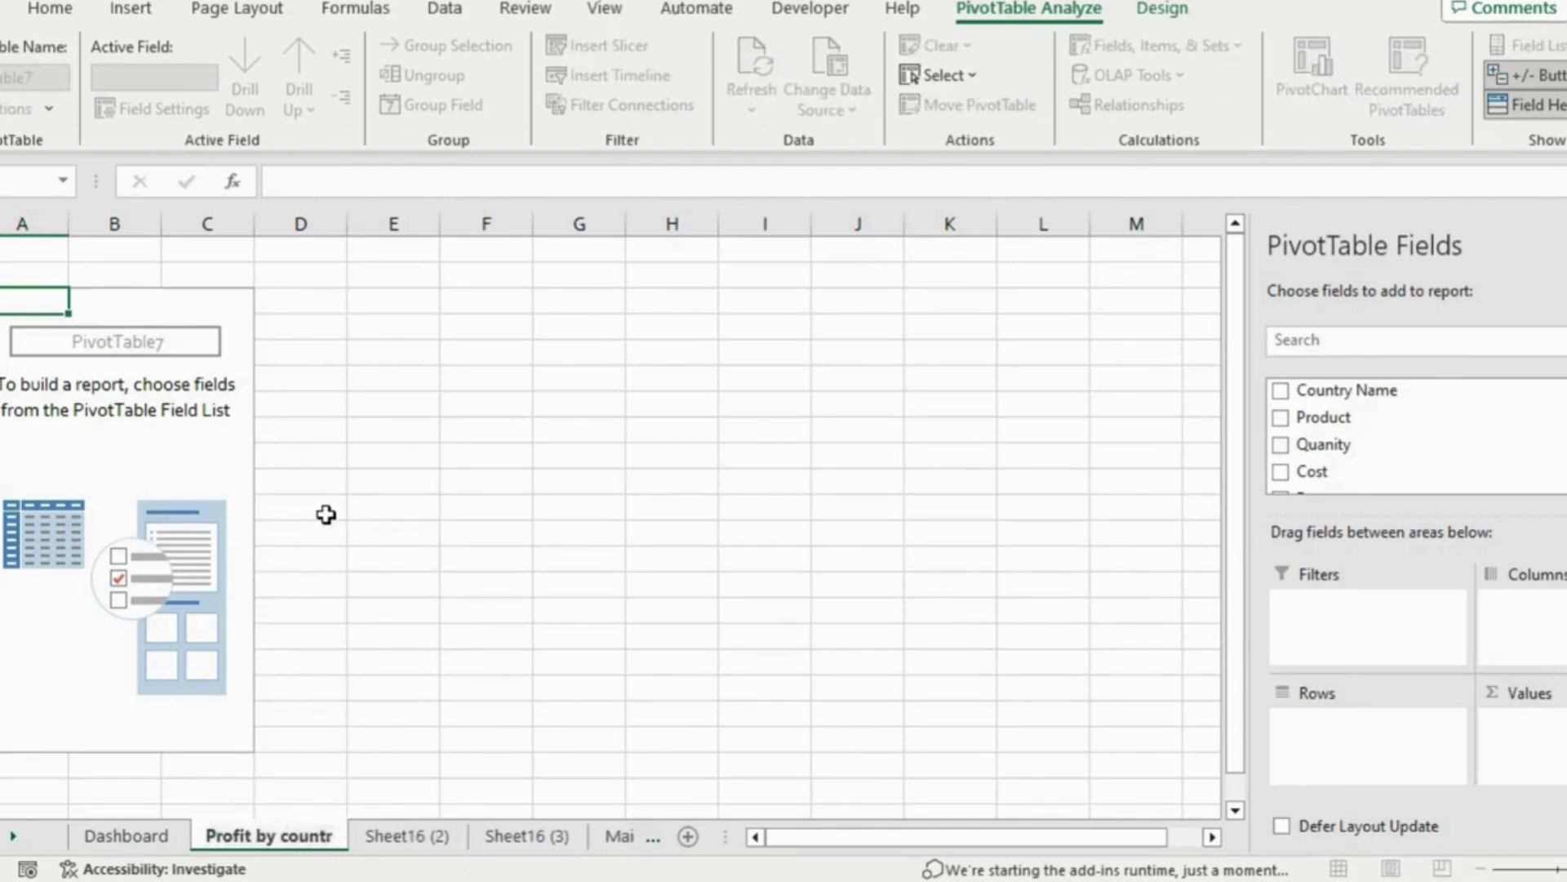
pyautogui.write('y a')
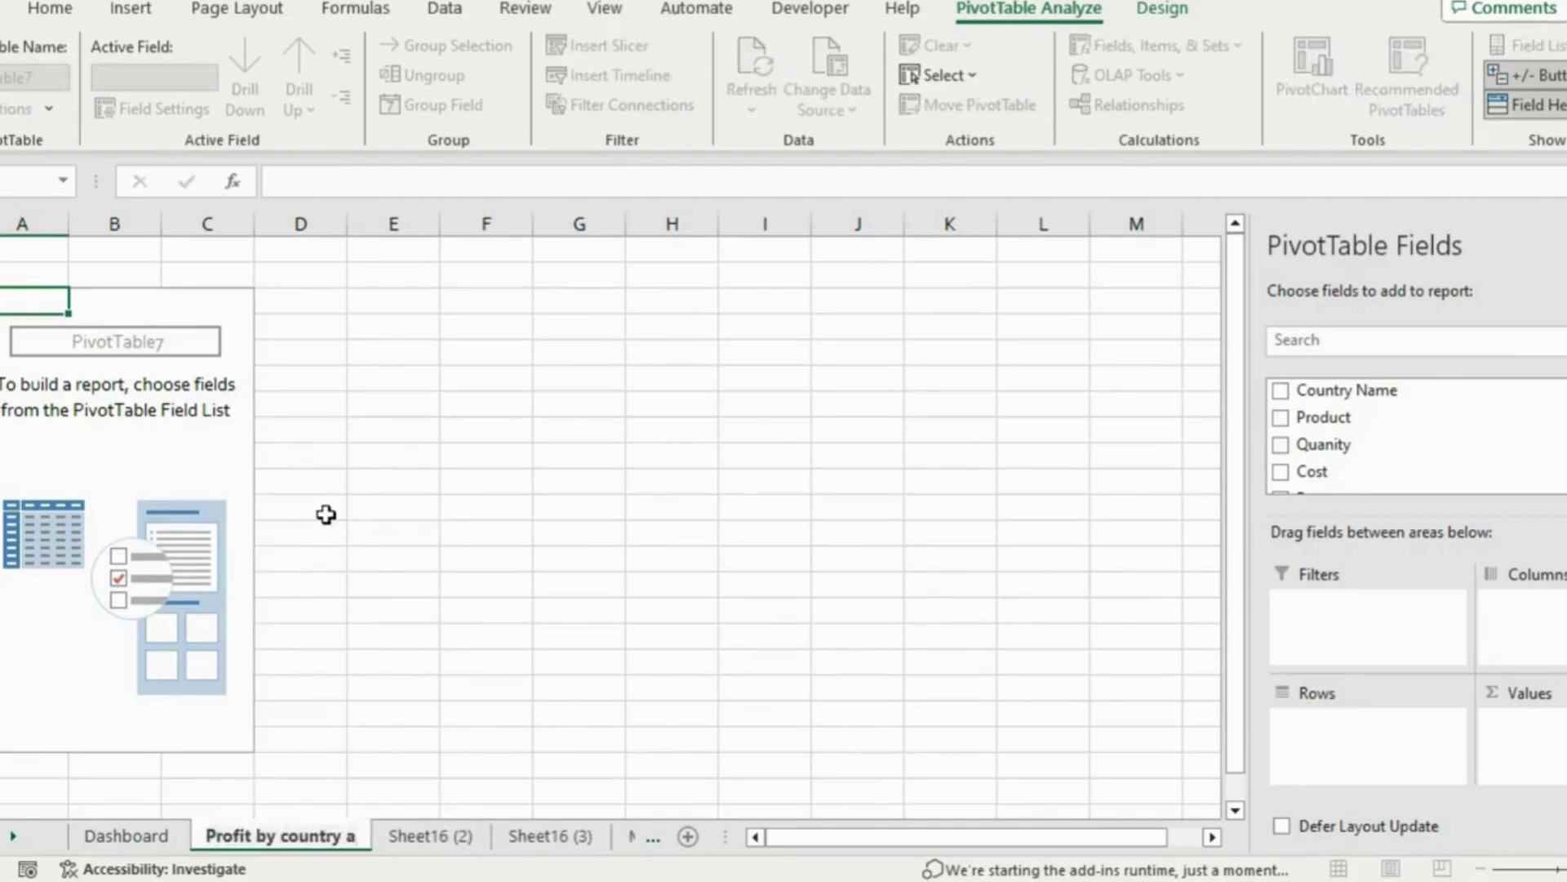
pyautogui.write('nd produc')
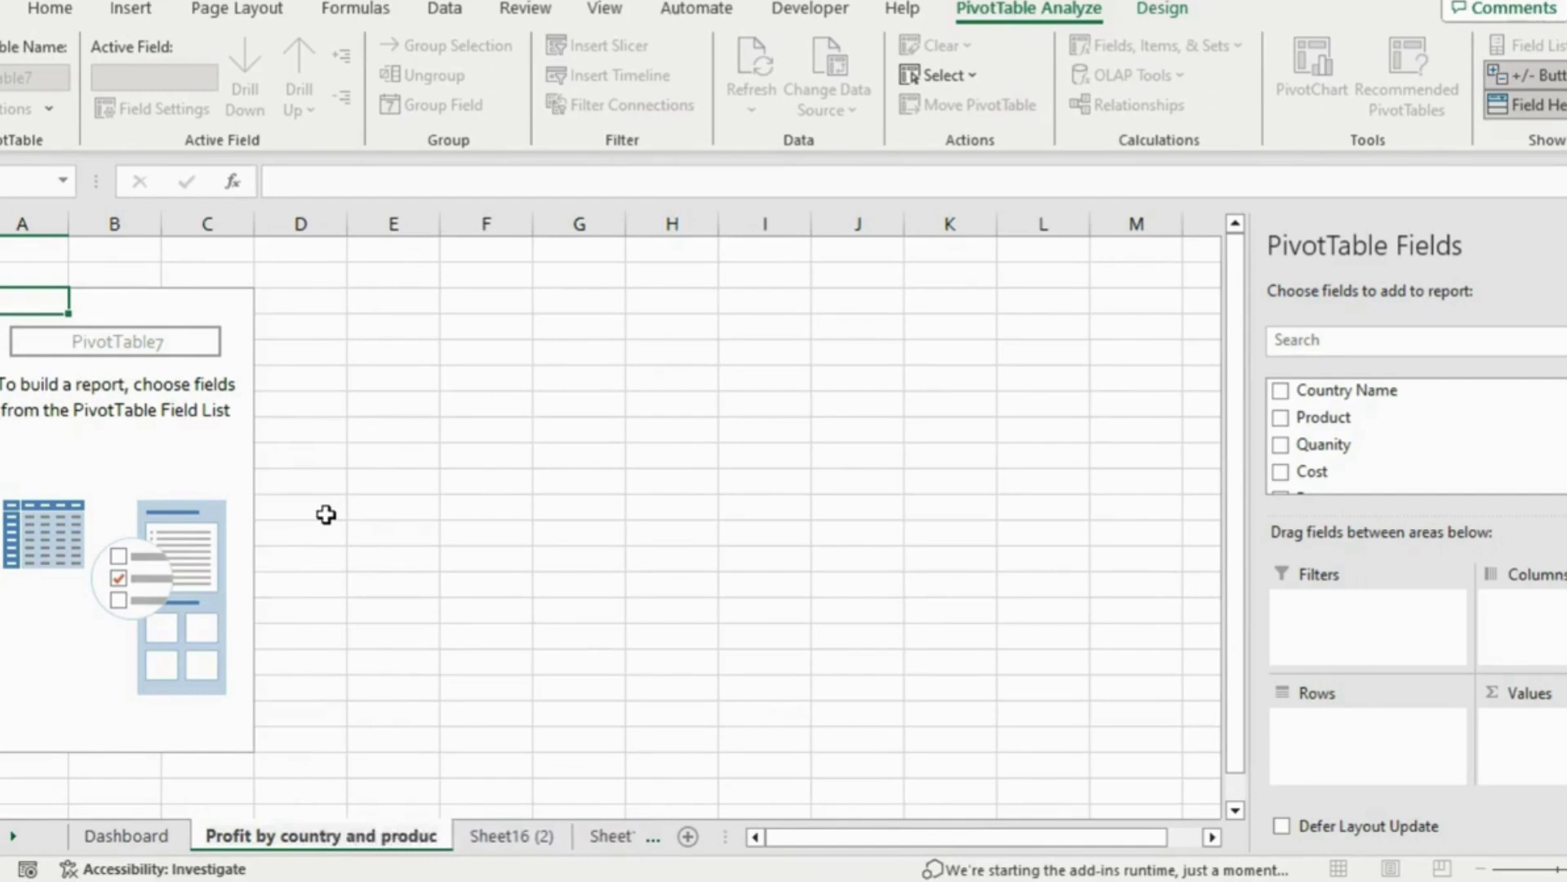
pyautogui.write('t')
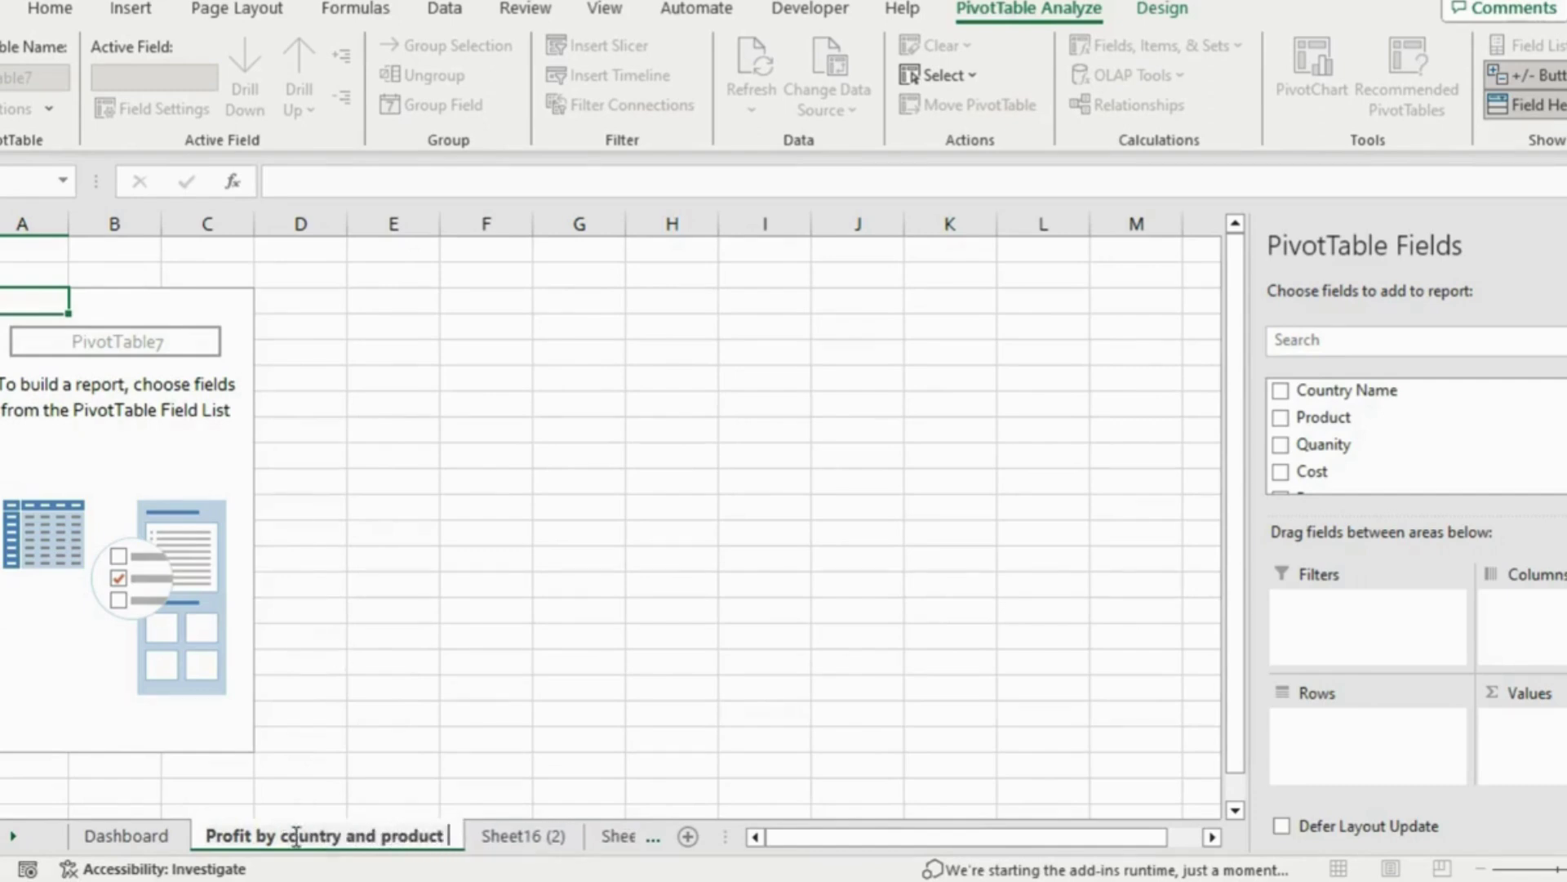
# Lay out the pivot with Country Name rows, Product columns and Sum of Profit in whole dollars
pyautogui.press('Return')
pyautogui.click(1059, 555)
pyautogui.click(199, 441)
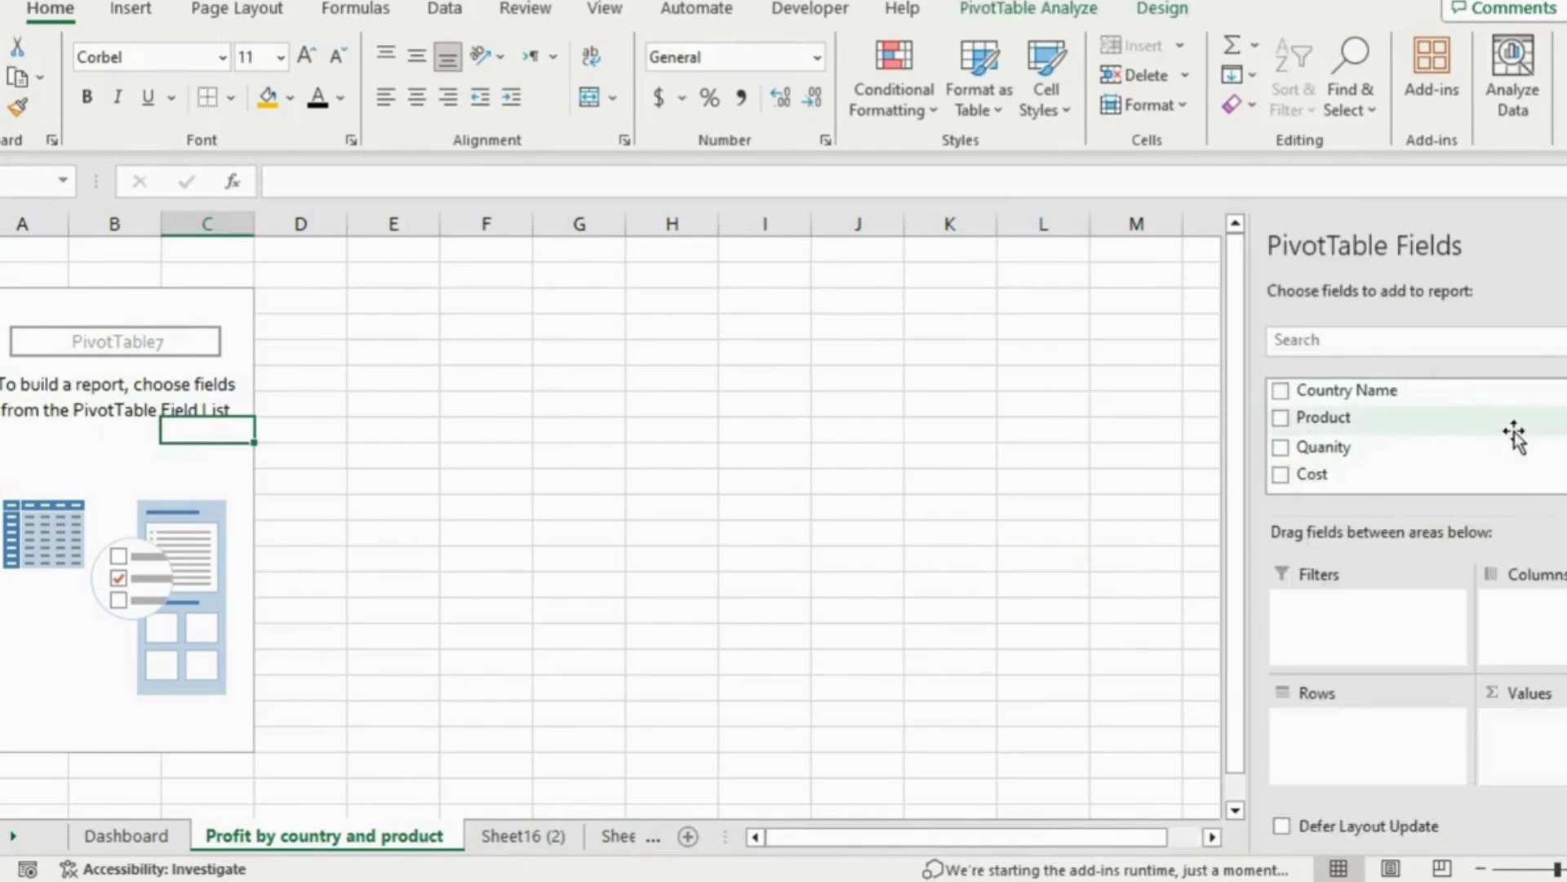
pyautogui.scroll(-2, 1416, 433)
pyautogui.scroll(2, 1417, 432)
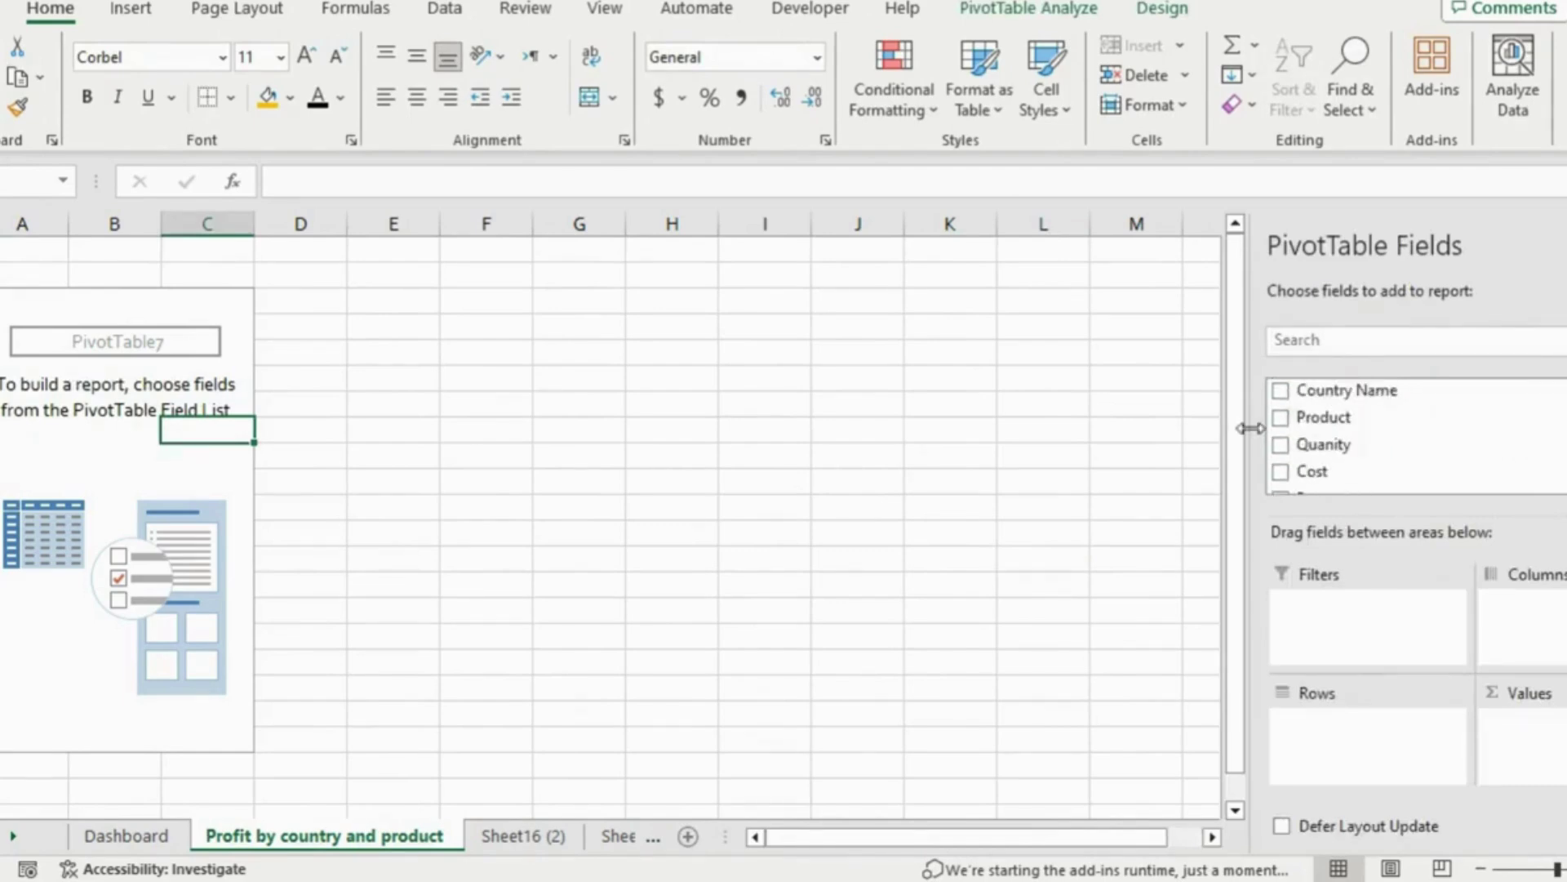
pyautogui.moveTo(1301, 391); pyautogui.dragTo(1374, 727)
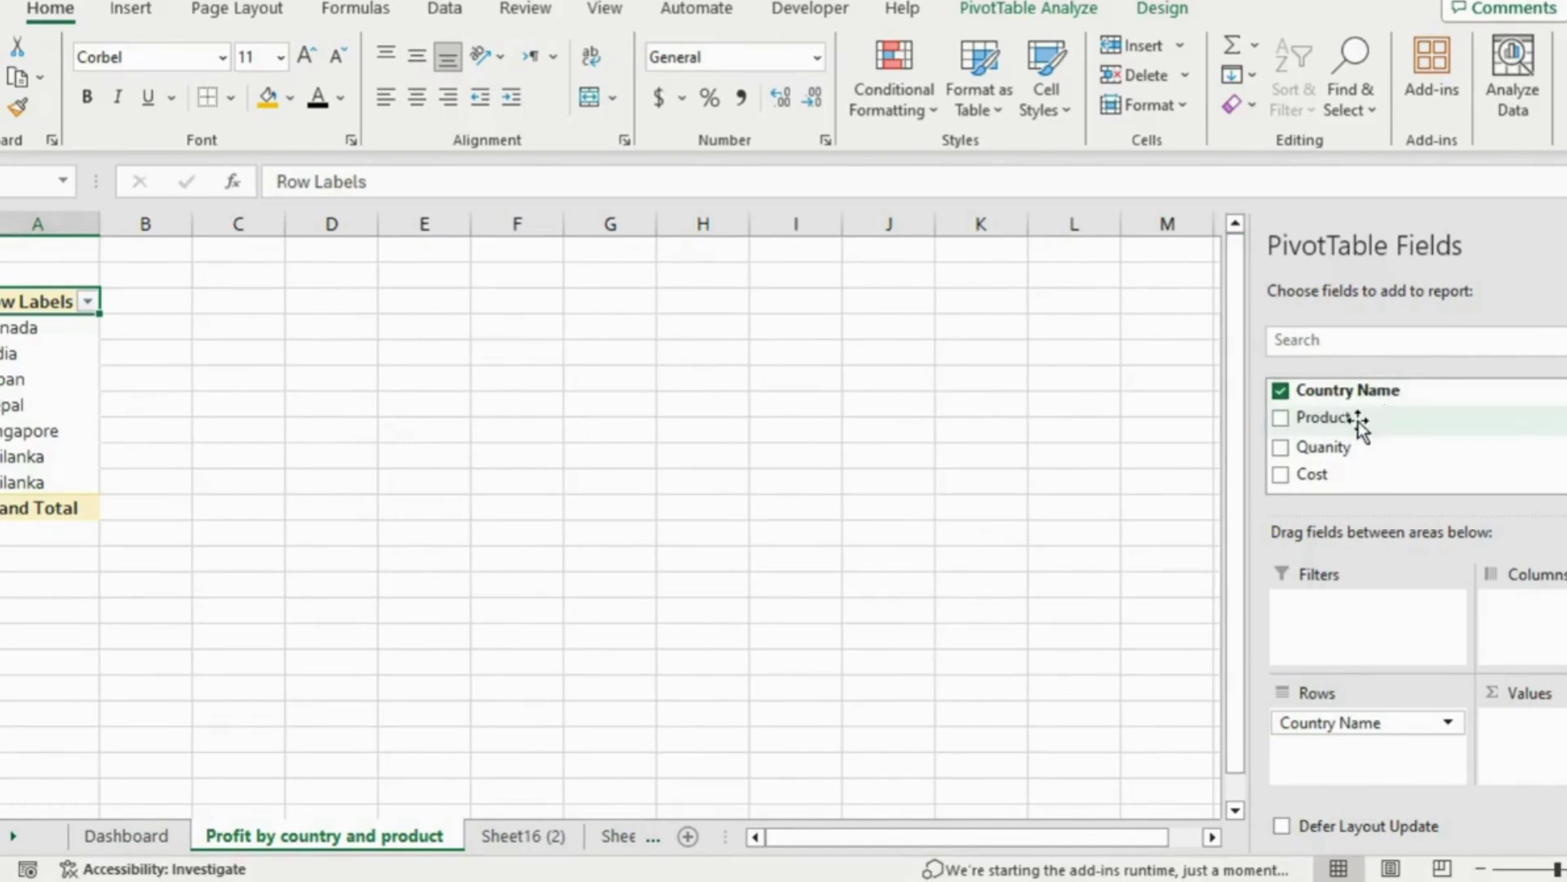
pyautogui.moveTo(1322, 418); pyautogui.dragTo(1535, 617)
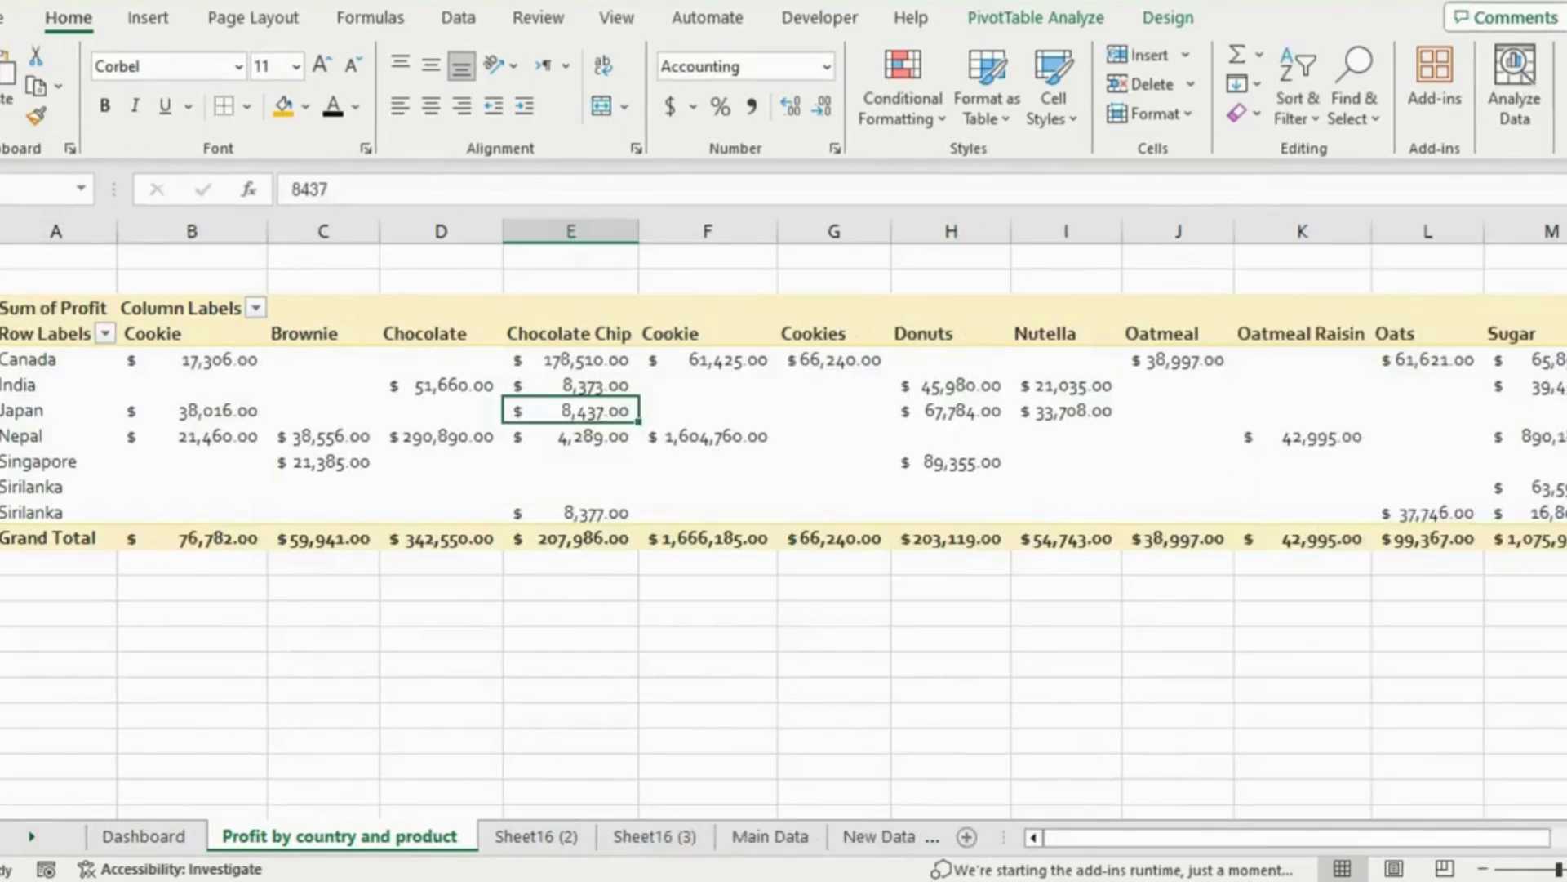
pyautogui.moveTo(1298, 838); pyautogui.dragTo(1204, 849)
pyautogui.moveTo(176, 364); pyautogui.dragTo(1551, 547)
pyautogui.hotkey('ctrl', 'z')
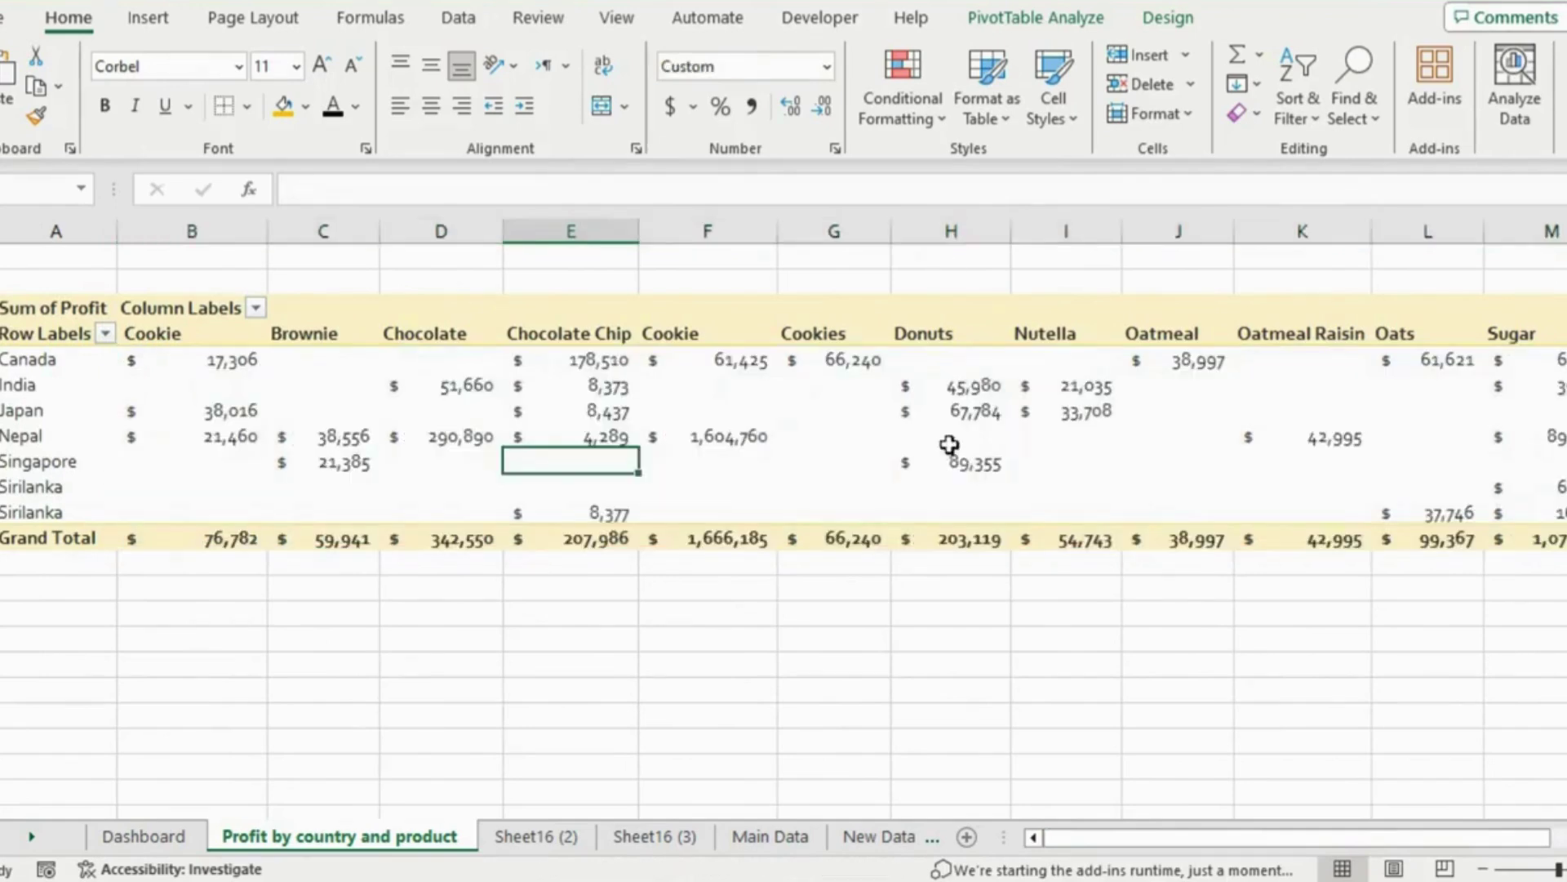
# Insert a Stacked Column PivotChart from the profit pivot table
pyautogui.click(1036, 18)
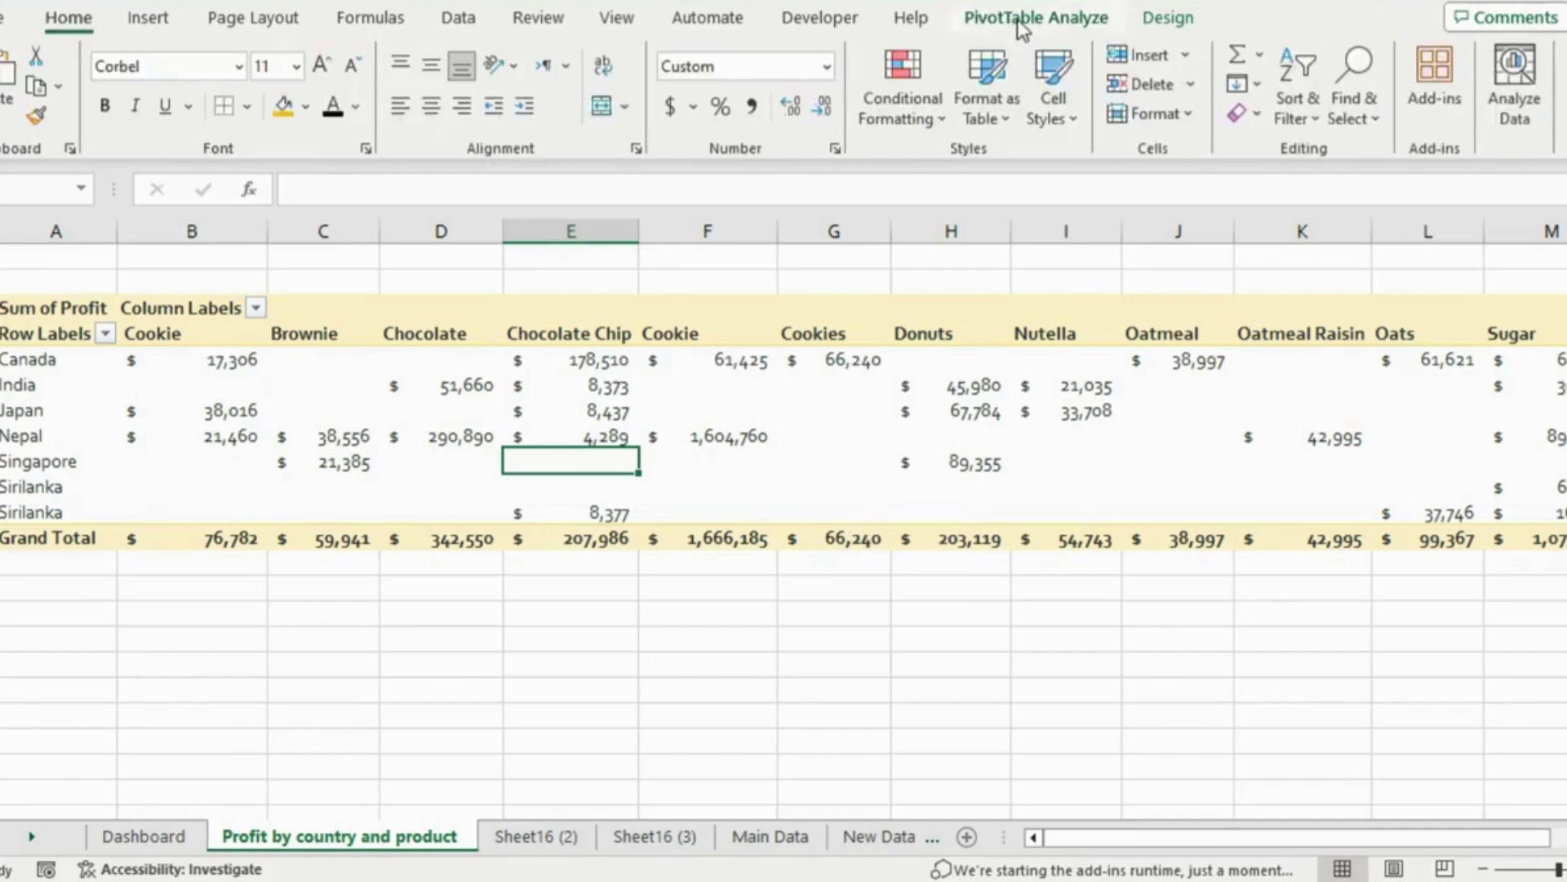
pyautogui.click(1043, 29)
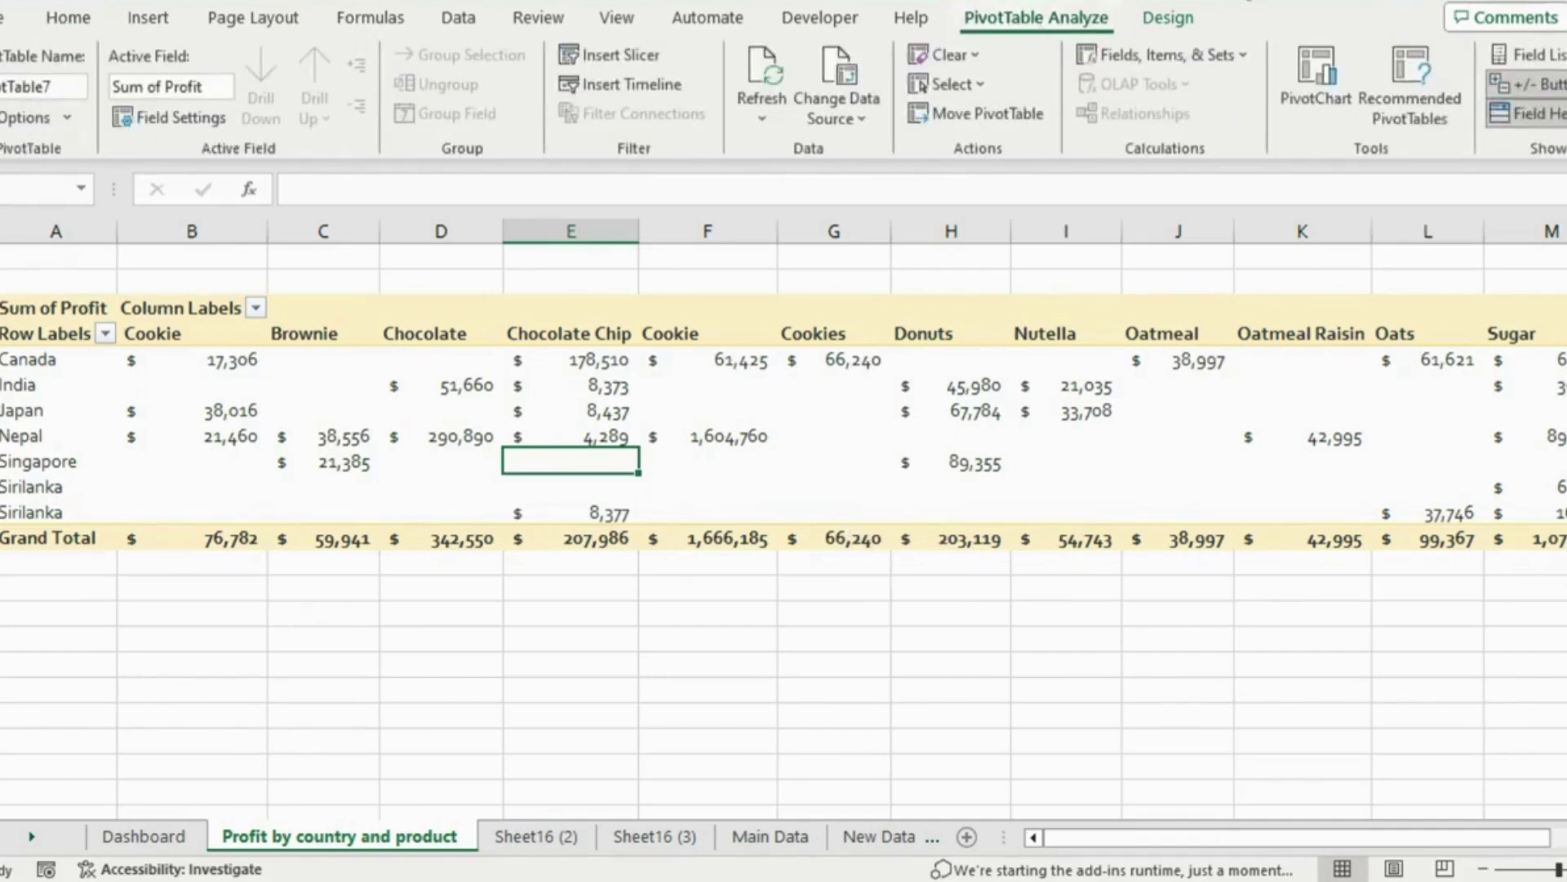
pyautogui.click(1326, 74)
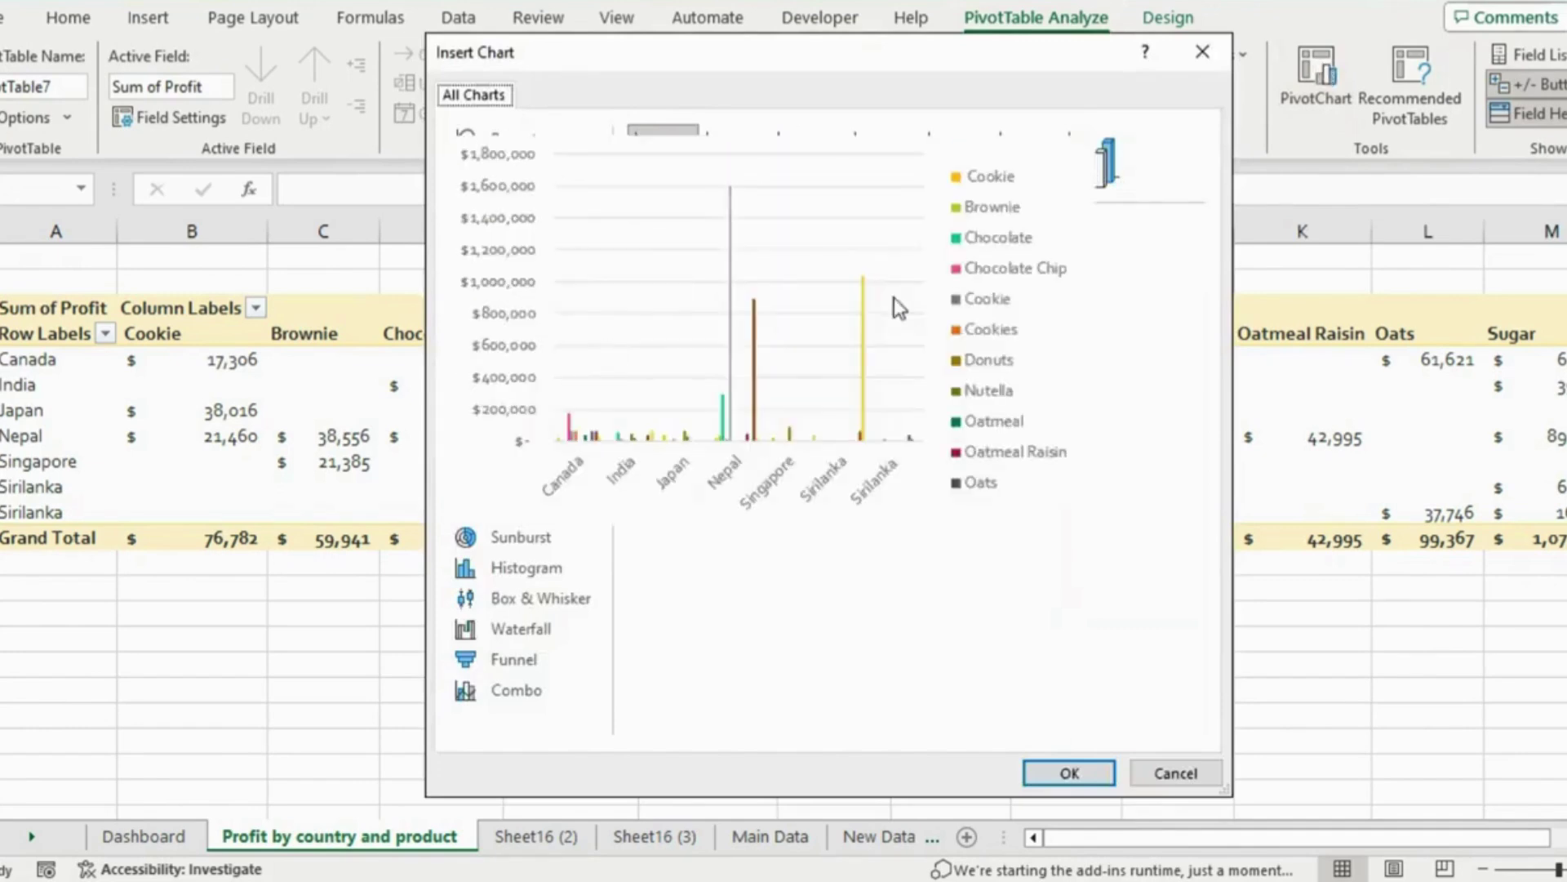
pyautogui.click(738, 163)
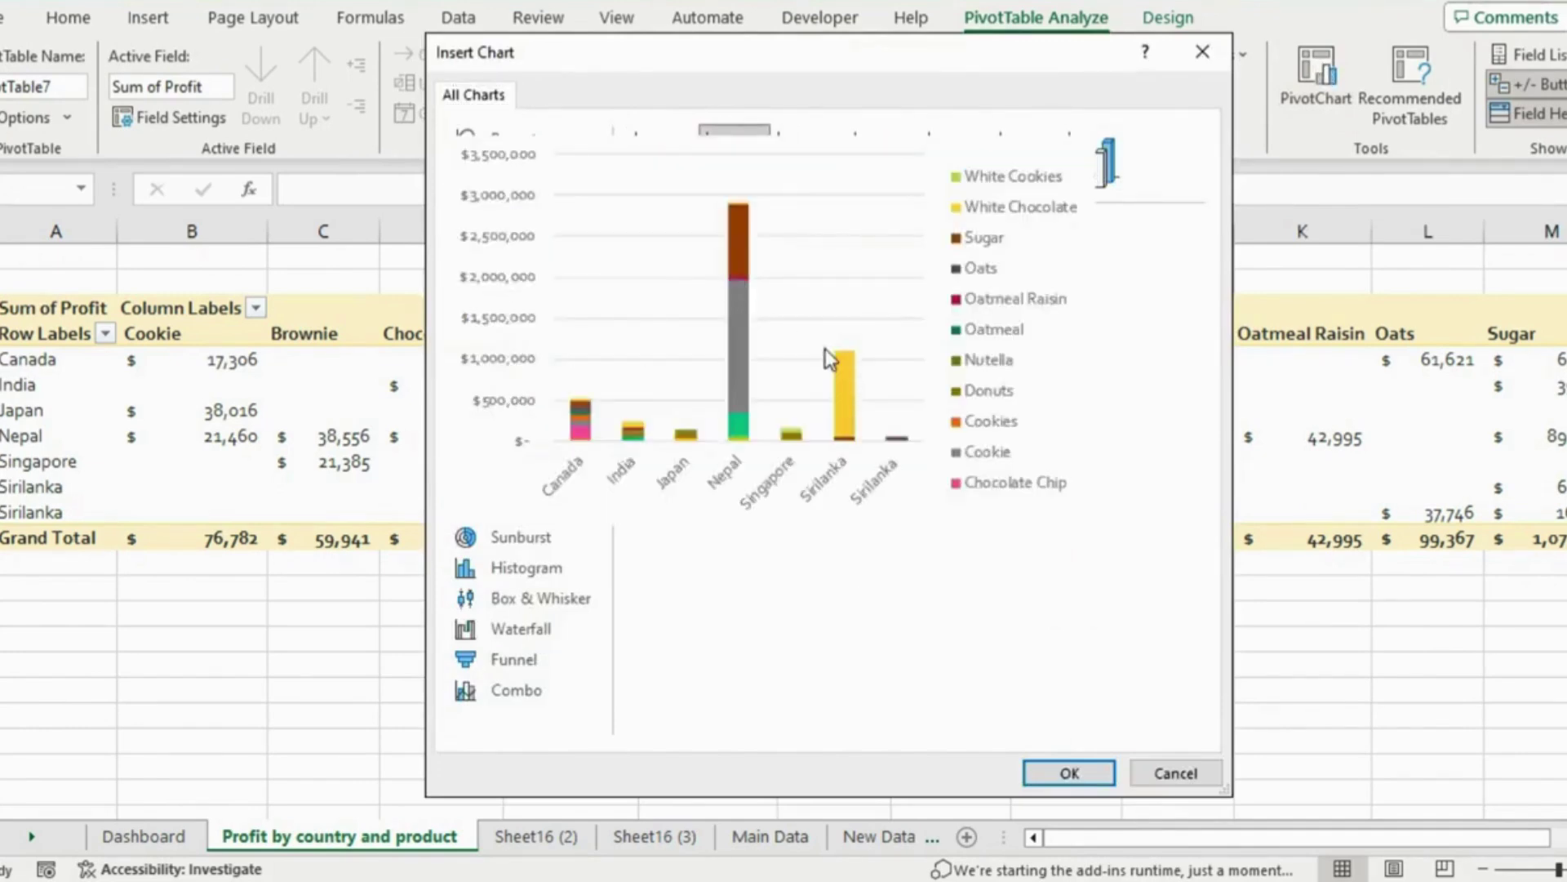
pyautogui.click(1061, 771)
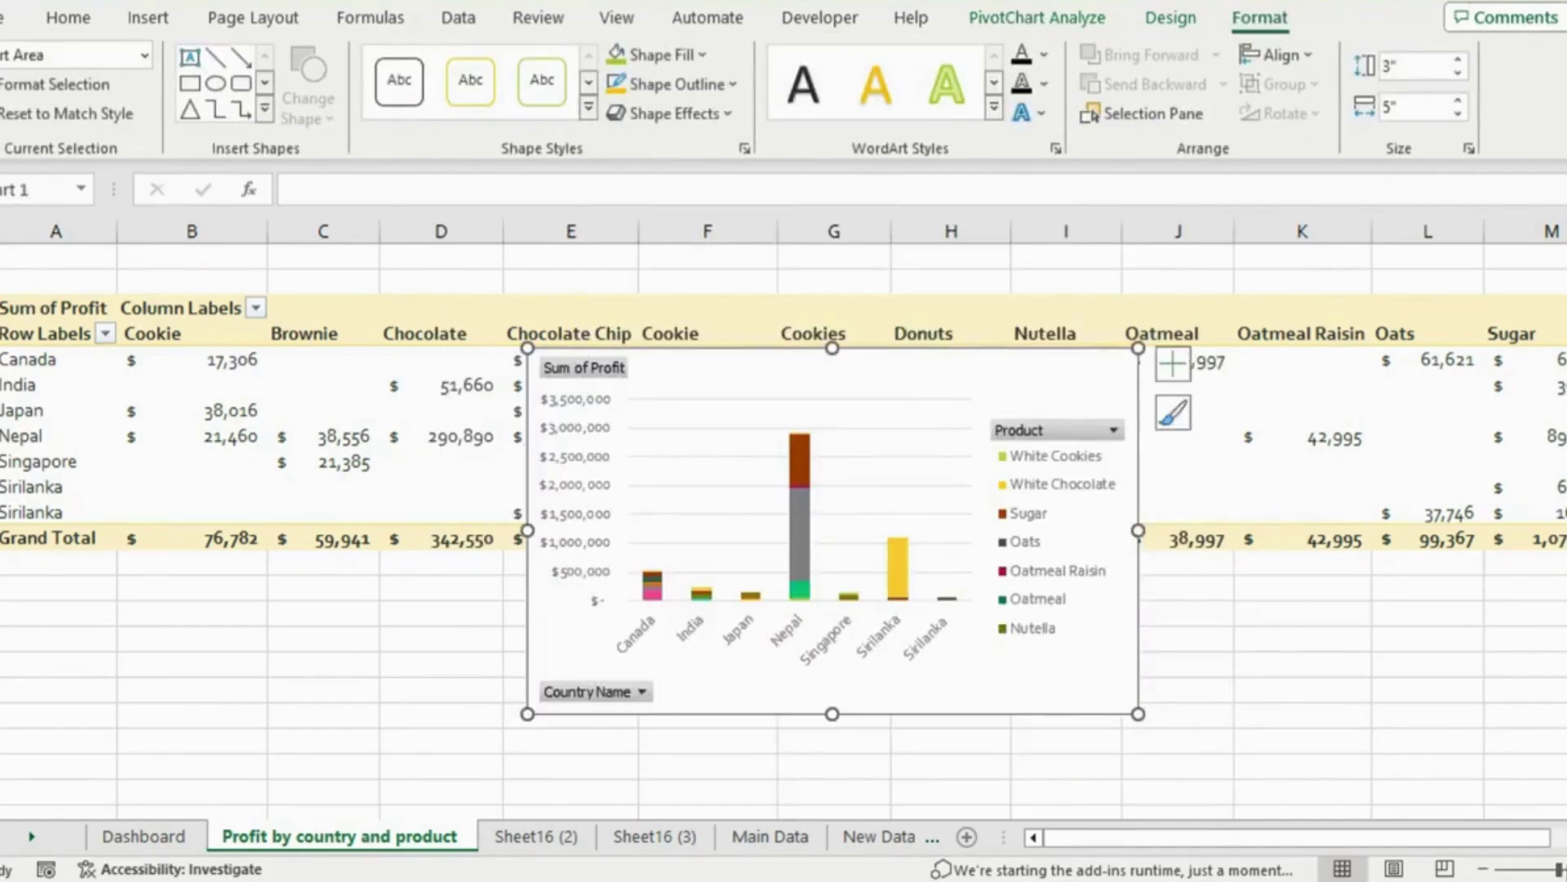
# Drag the pivot chart upward so it sits over the top of the profit table
pyautogui.moveTo(1523, 869)
pyautogui.mouseDown()
pyautogui.moveTo(1555, 868)
pyautogui.moveTo(1539, 869)
pyautogui.mouseUp()
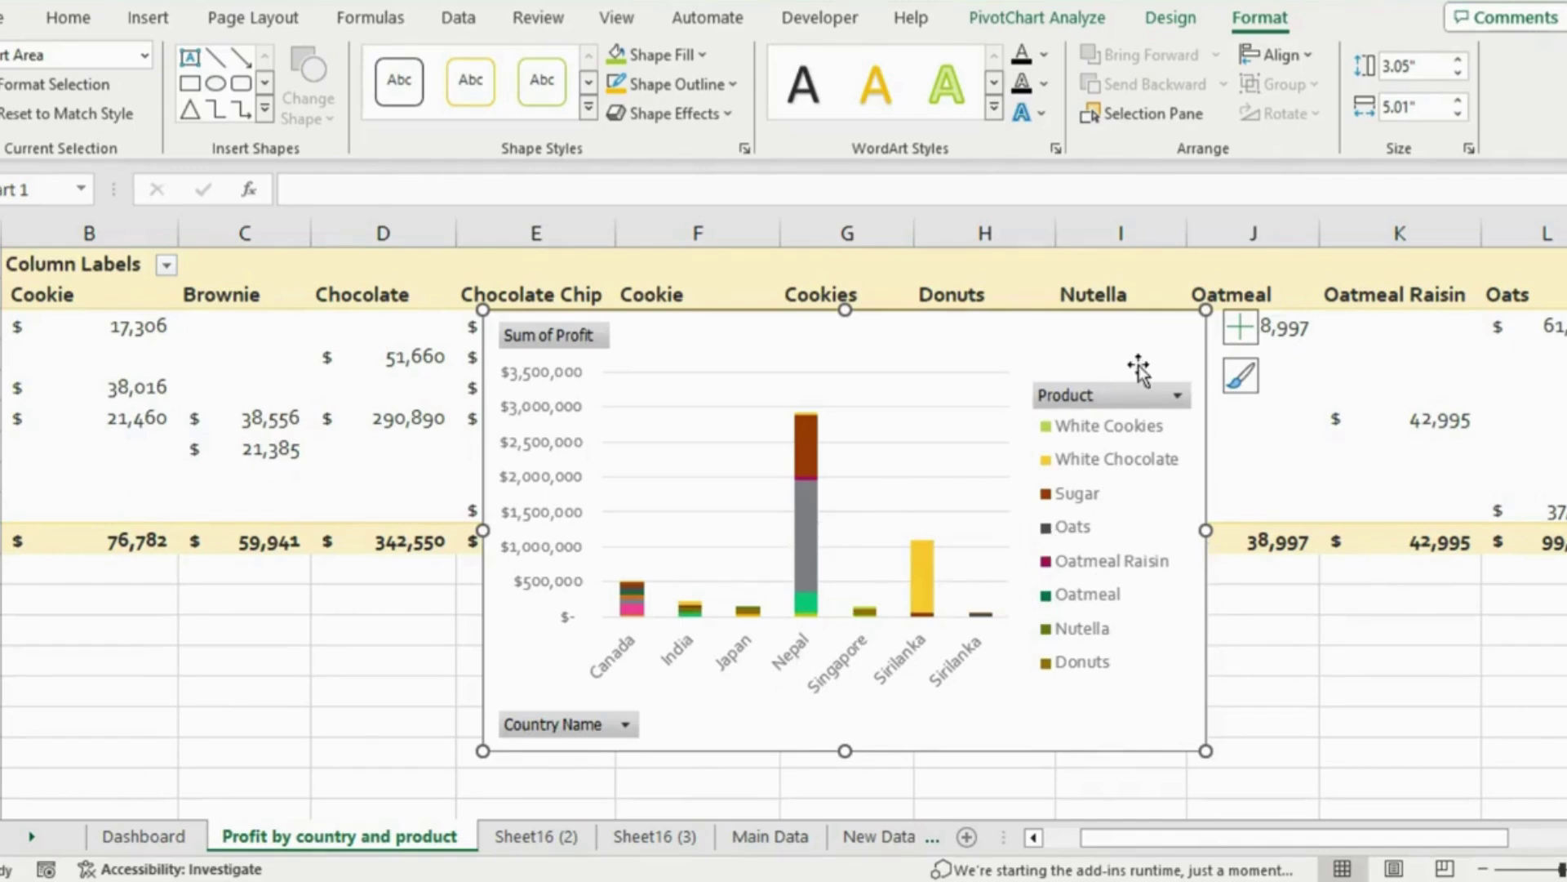
pyautogui.moveTo(1123, 340); pyautogui.dragTo(1124, 279)
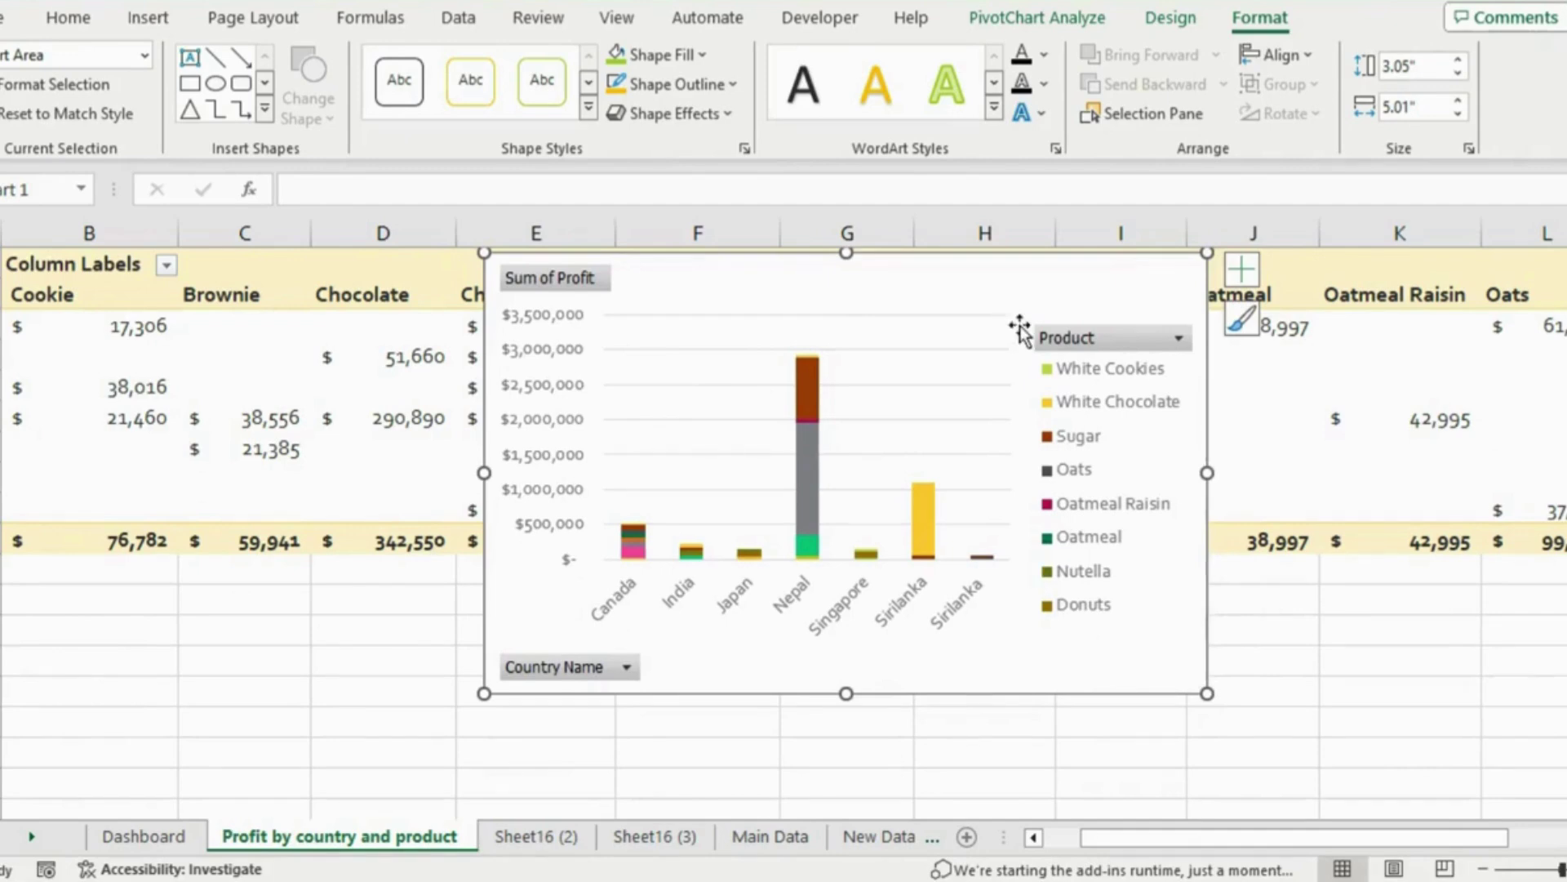
# Add a chart title above the chart reading 'Profit by country and product'
pyautogui.click(1170, 18)
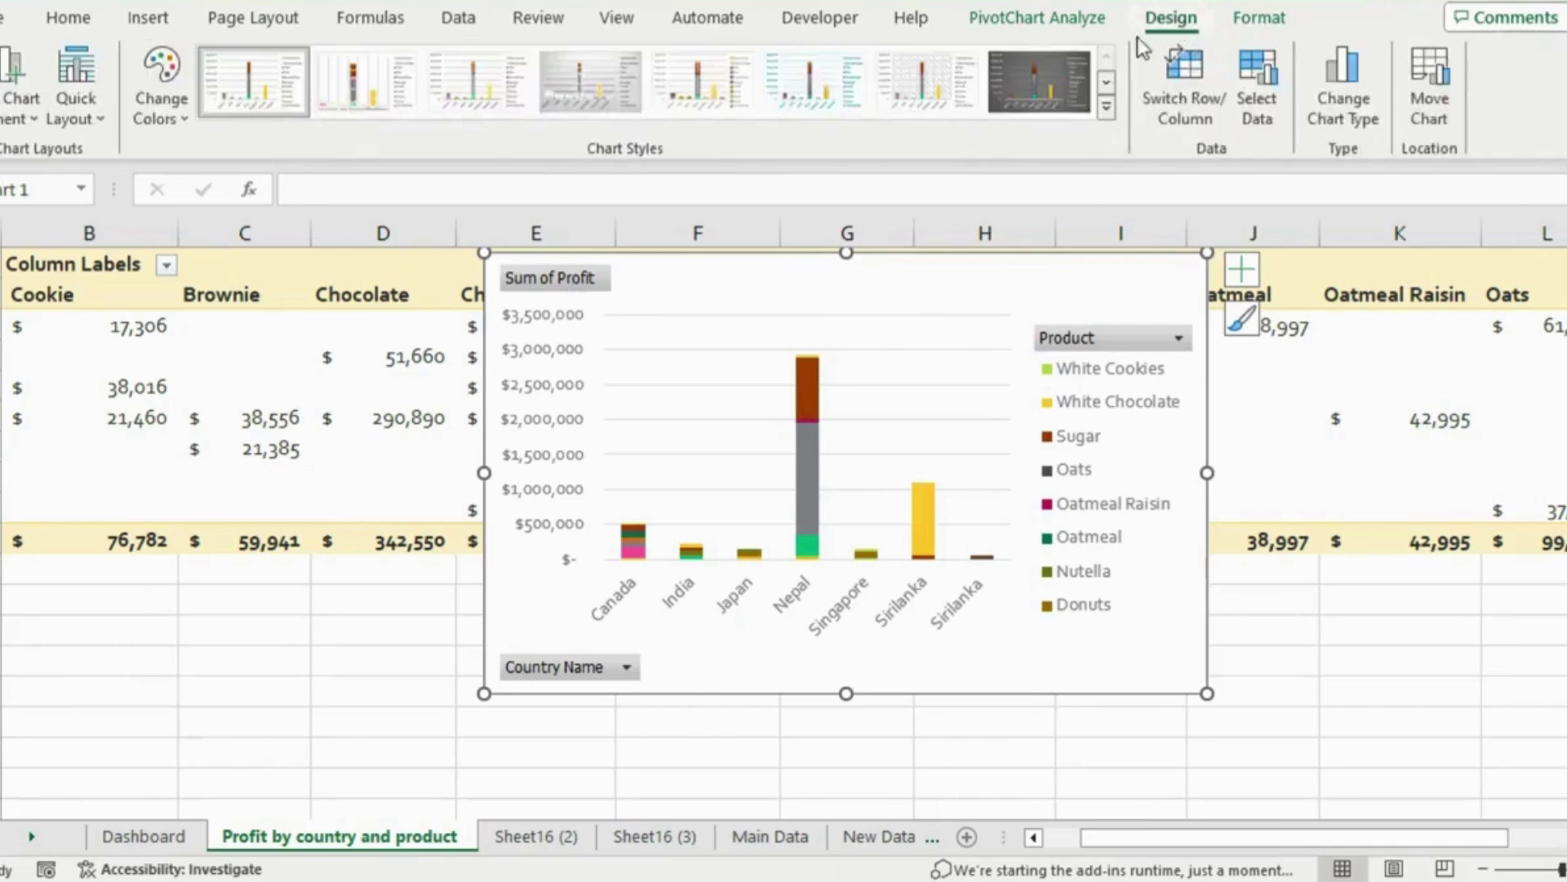
pyautogui.click(13, 98)
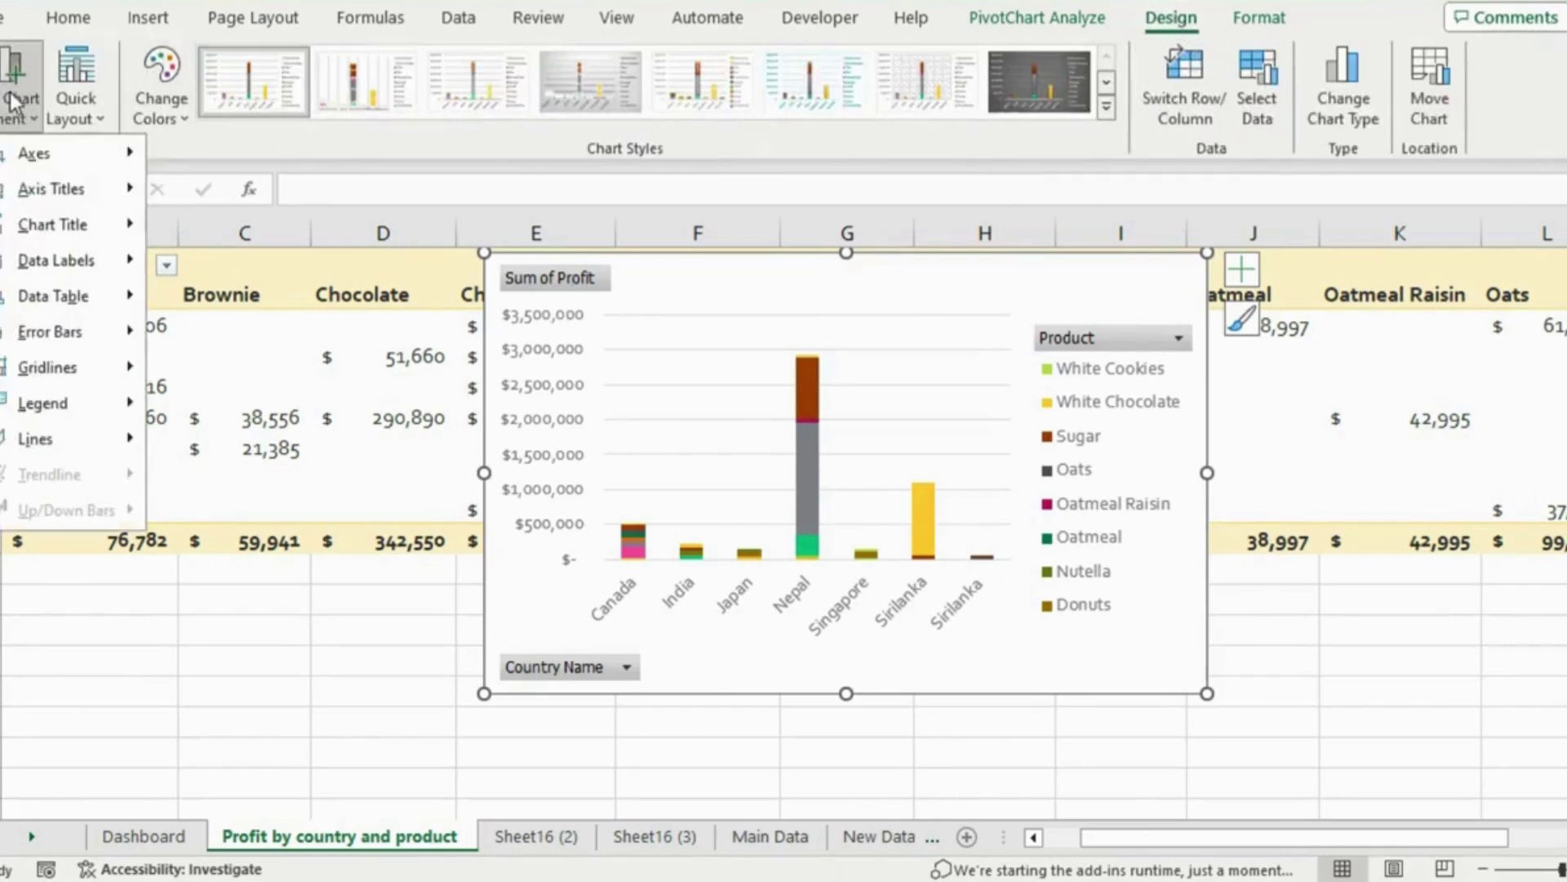
pyautogui.moveTo(115, 225)
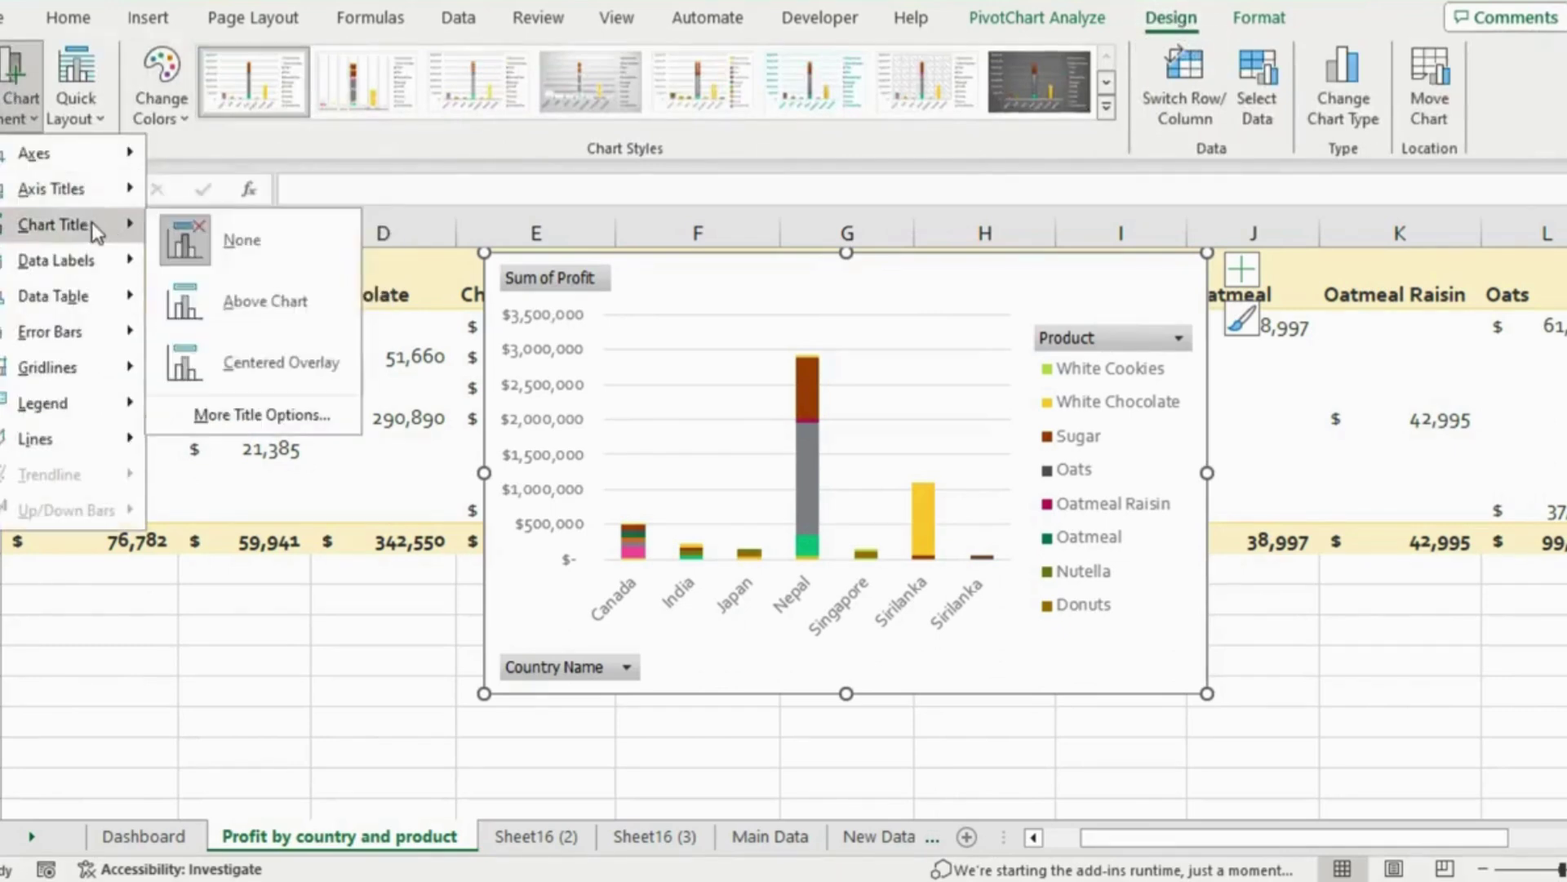
pyautogui.click(220, 294)
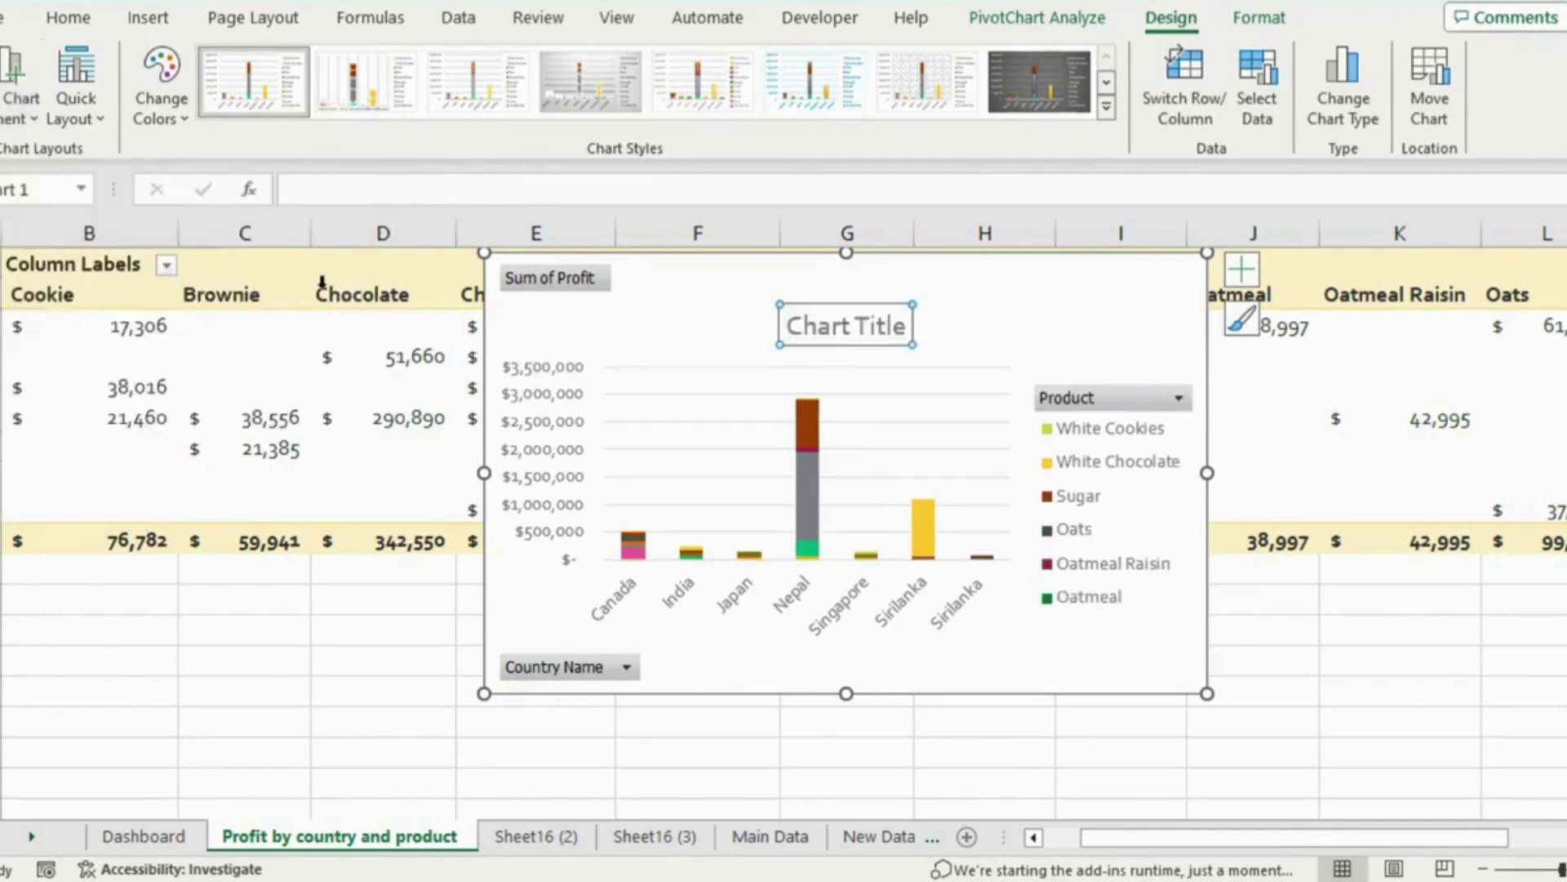
pyautogui.doubleClick(870, 328)
pyautogui.tripleClick(867, 329)
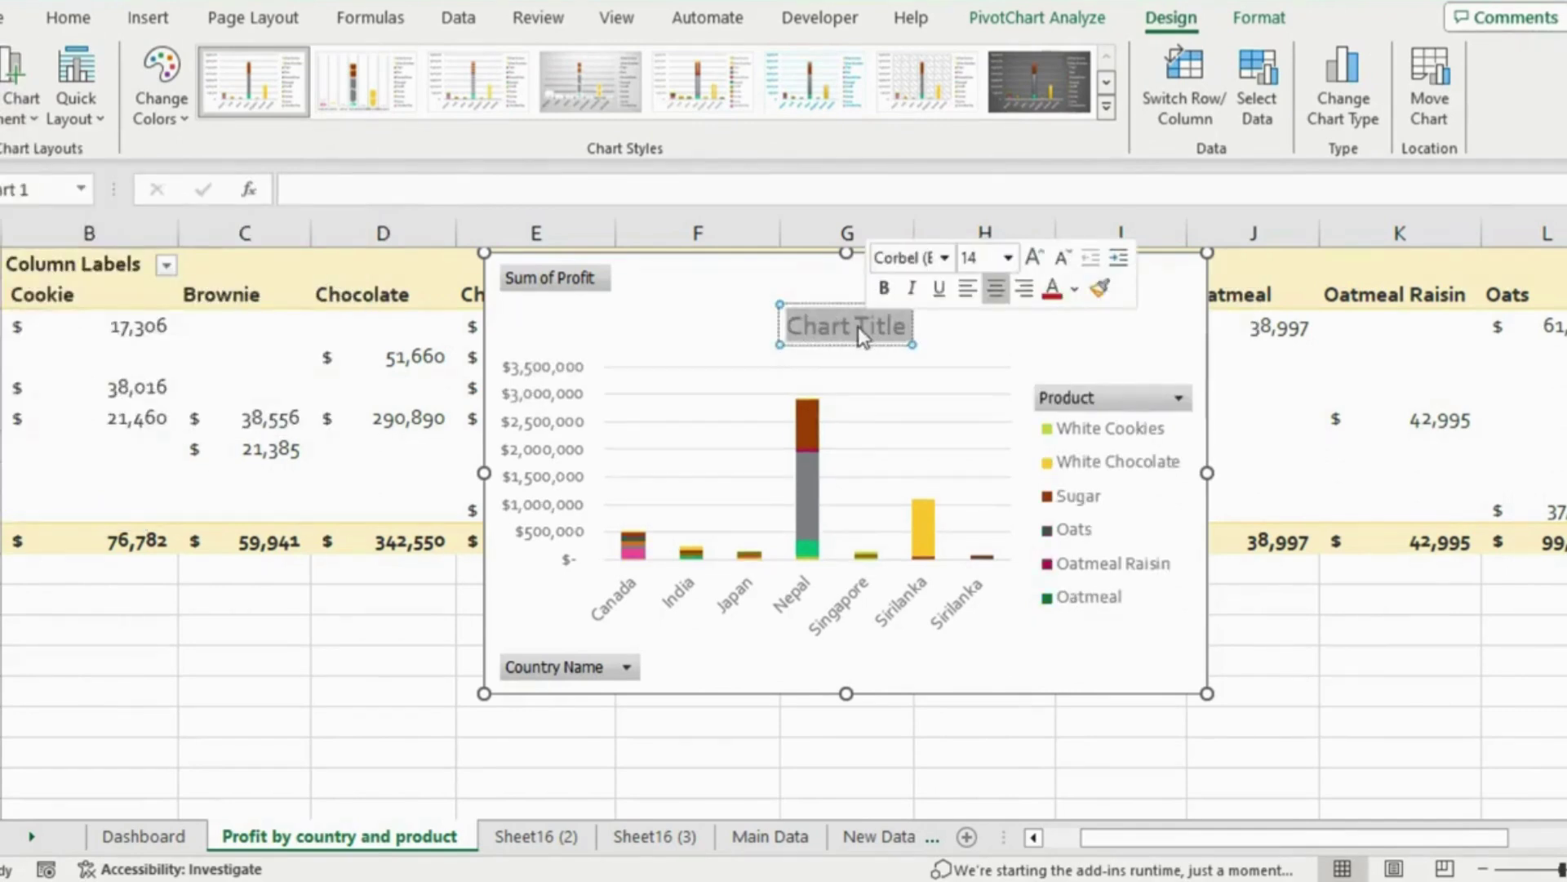
pyautogui.write('P')
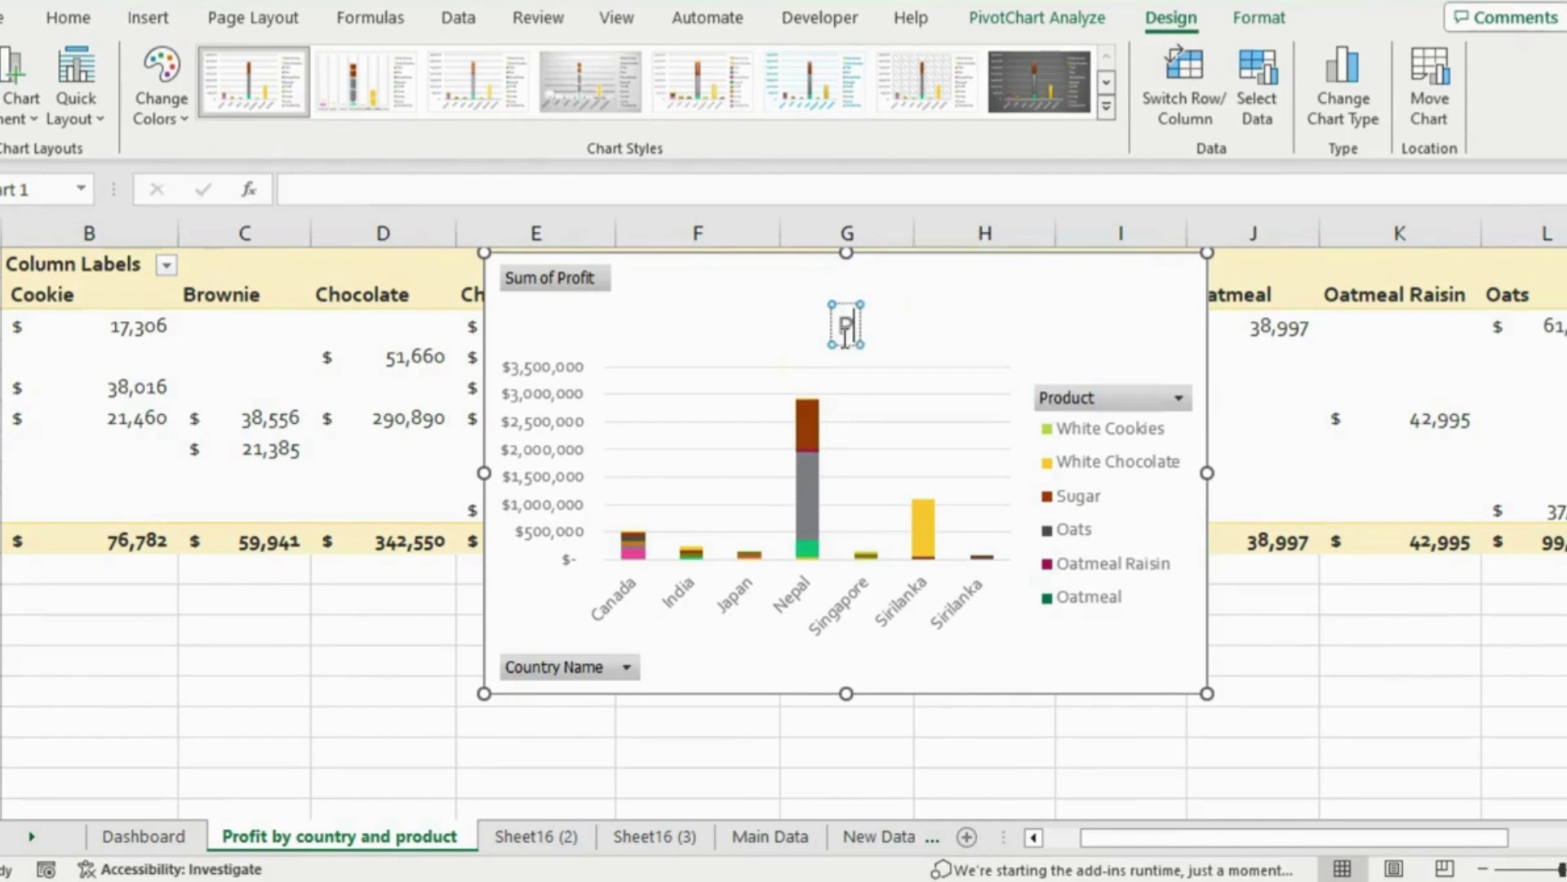
pyautogui.write('rofit by country and product')
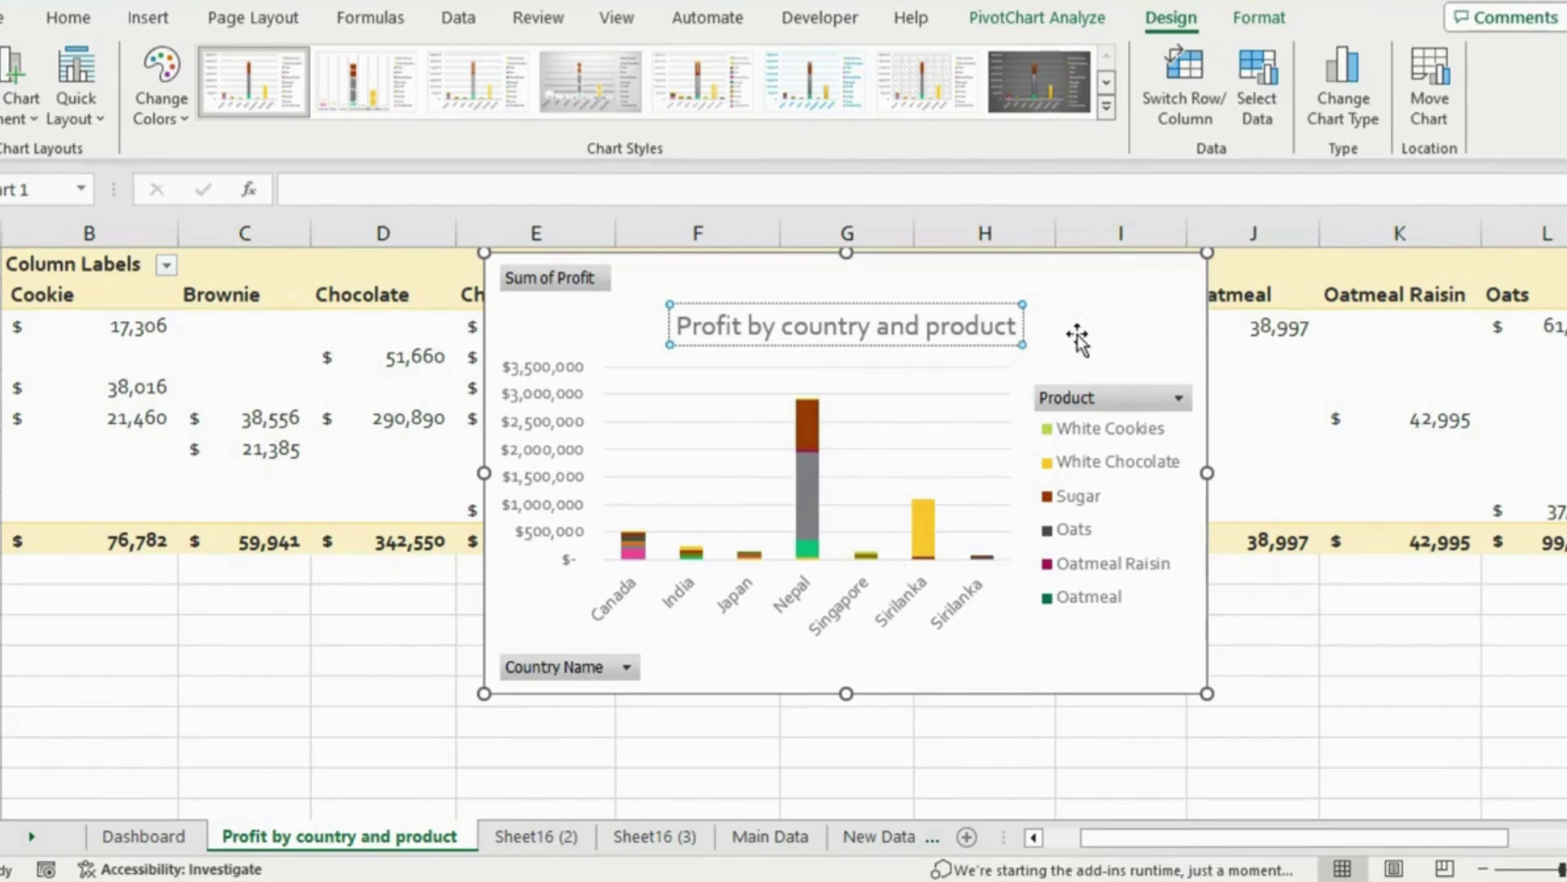
# Hide all field buttons on the profit pivot chart
pyautogui.rightClick(1072, 400)
pyautogui.click(1058, 397)
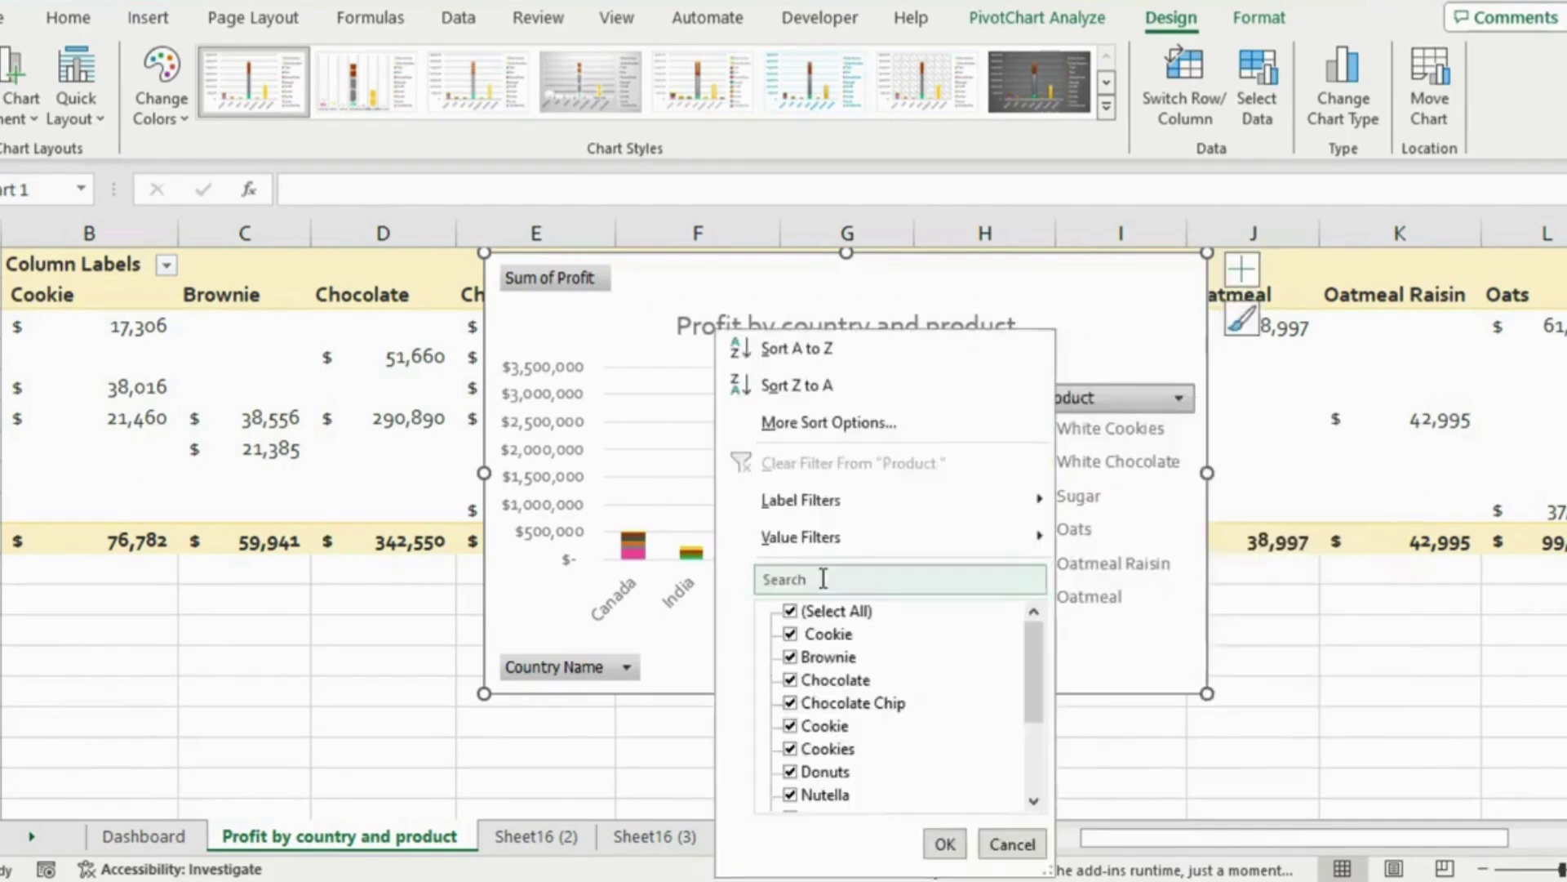
pyautogui.moveTo(1029, 684)
pyautogui.mouseDown()
pyautogui.moveTo(1027, 761)
pyautogui.moveTo(1027, 659)
pyautogui.mouseUp()
pyautogui.click(1123, 413)
pyautogui.rightClick(1114, 393)
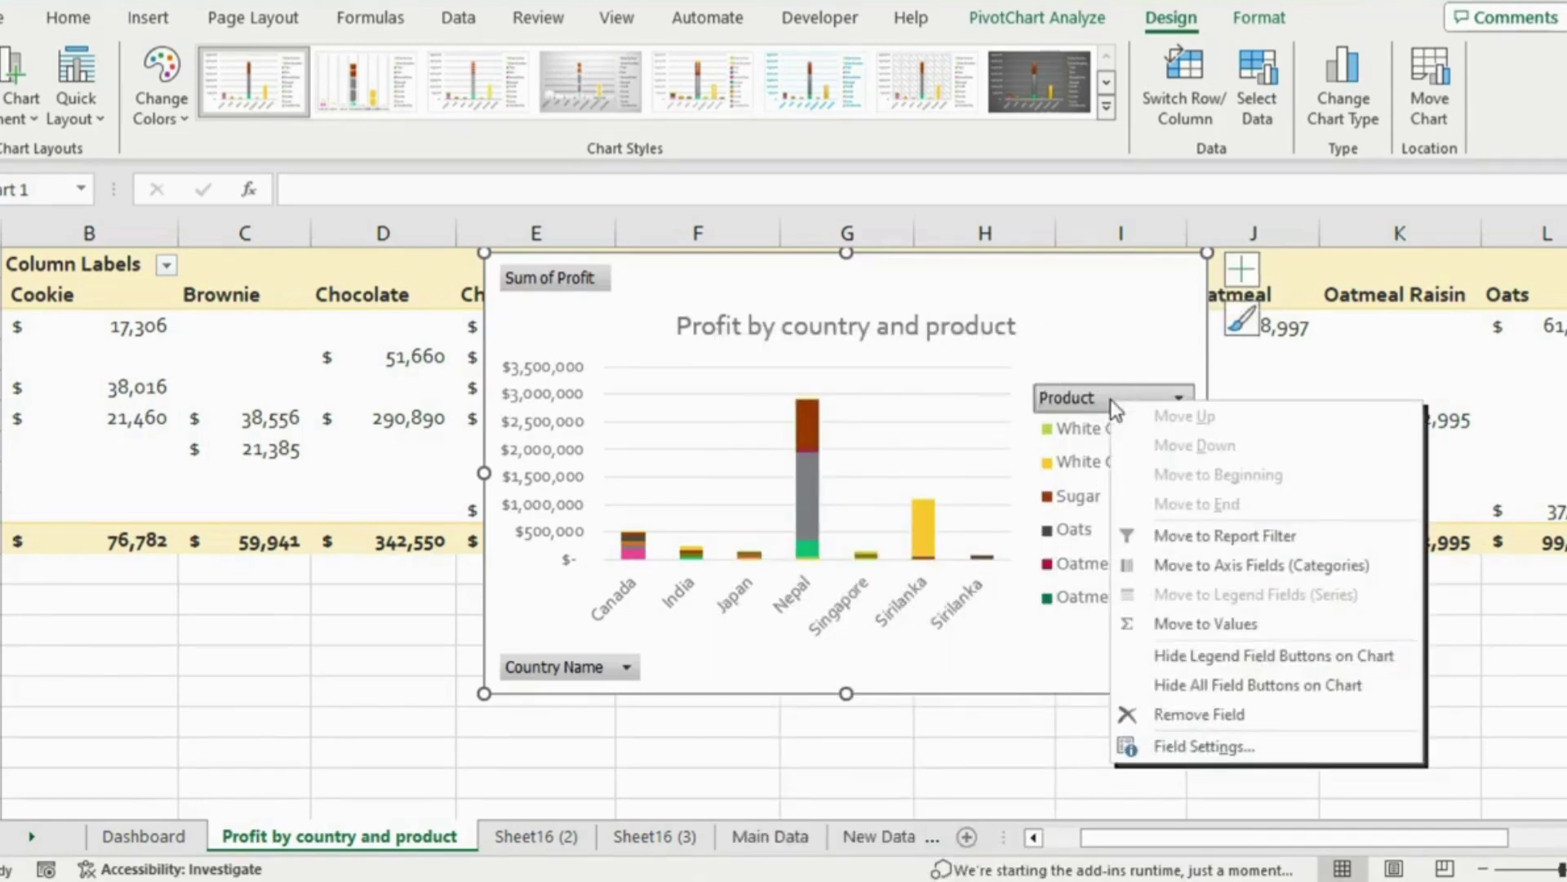
pyautogui.click(1197, 688)
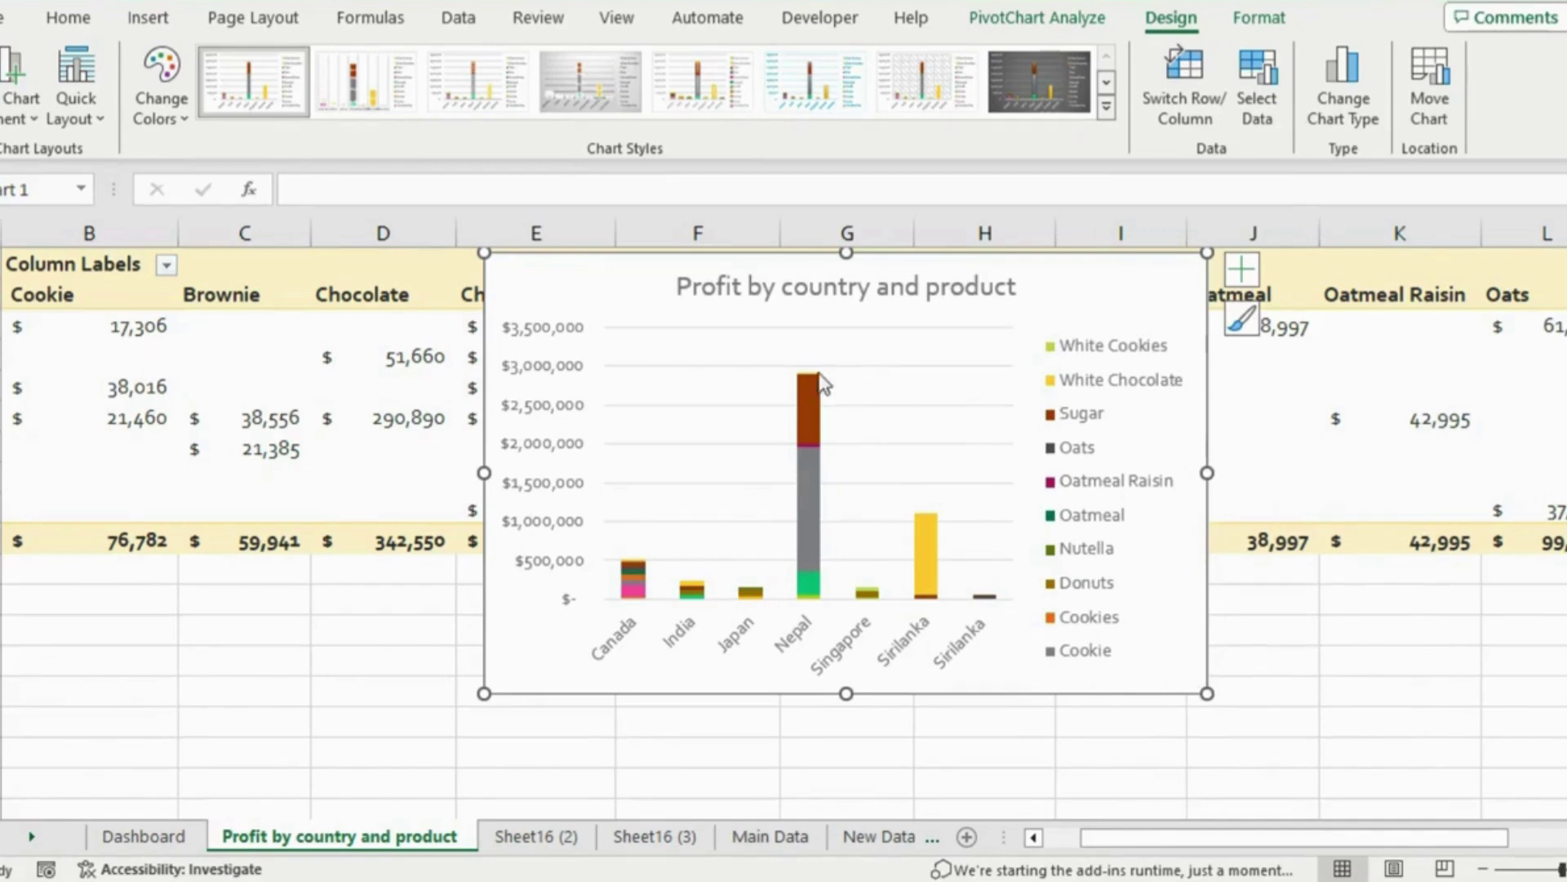
# Paste the profit-by-country pivot chart onto the Dashboard sheet just under the banner
pyautogui.click(183, 833)
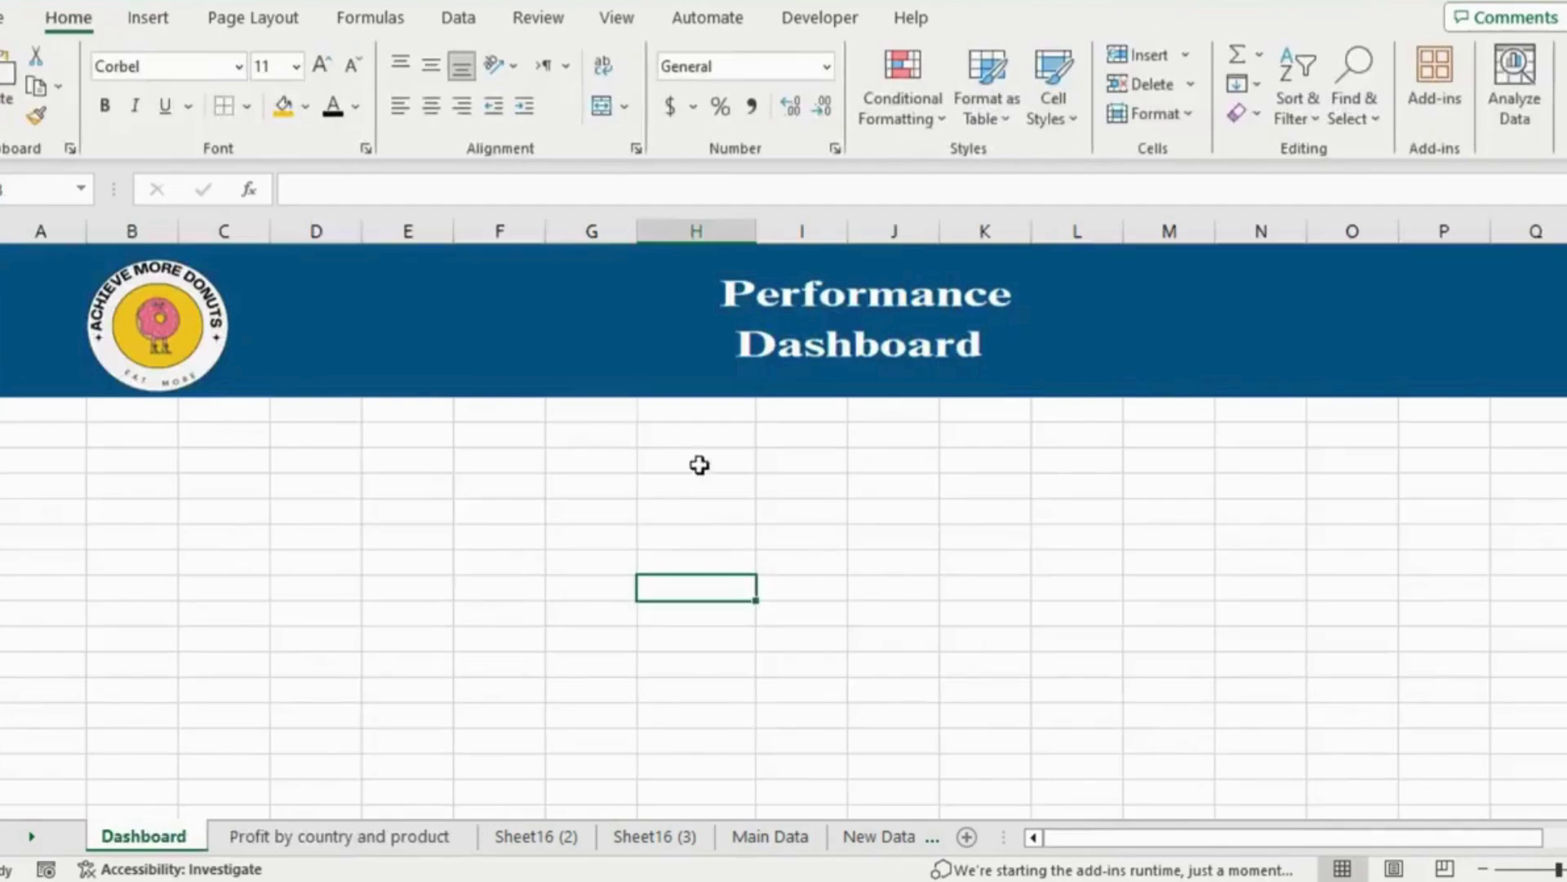
pyautogui.click(336, 413)
pyautogui.hotkey('ctrl', 'v')
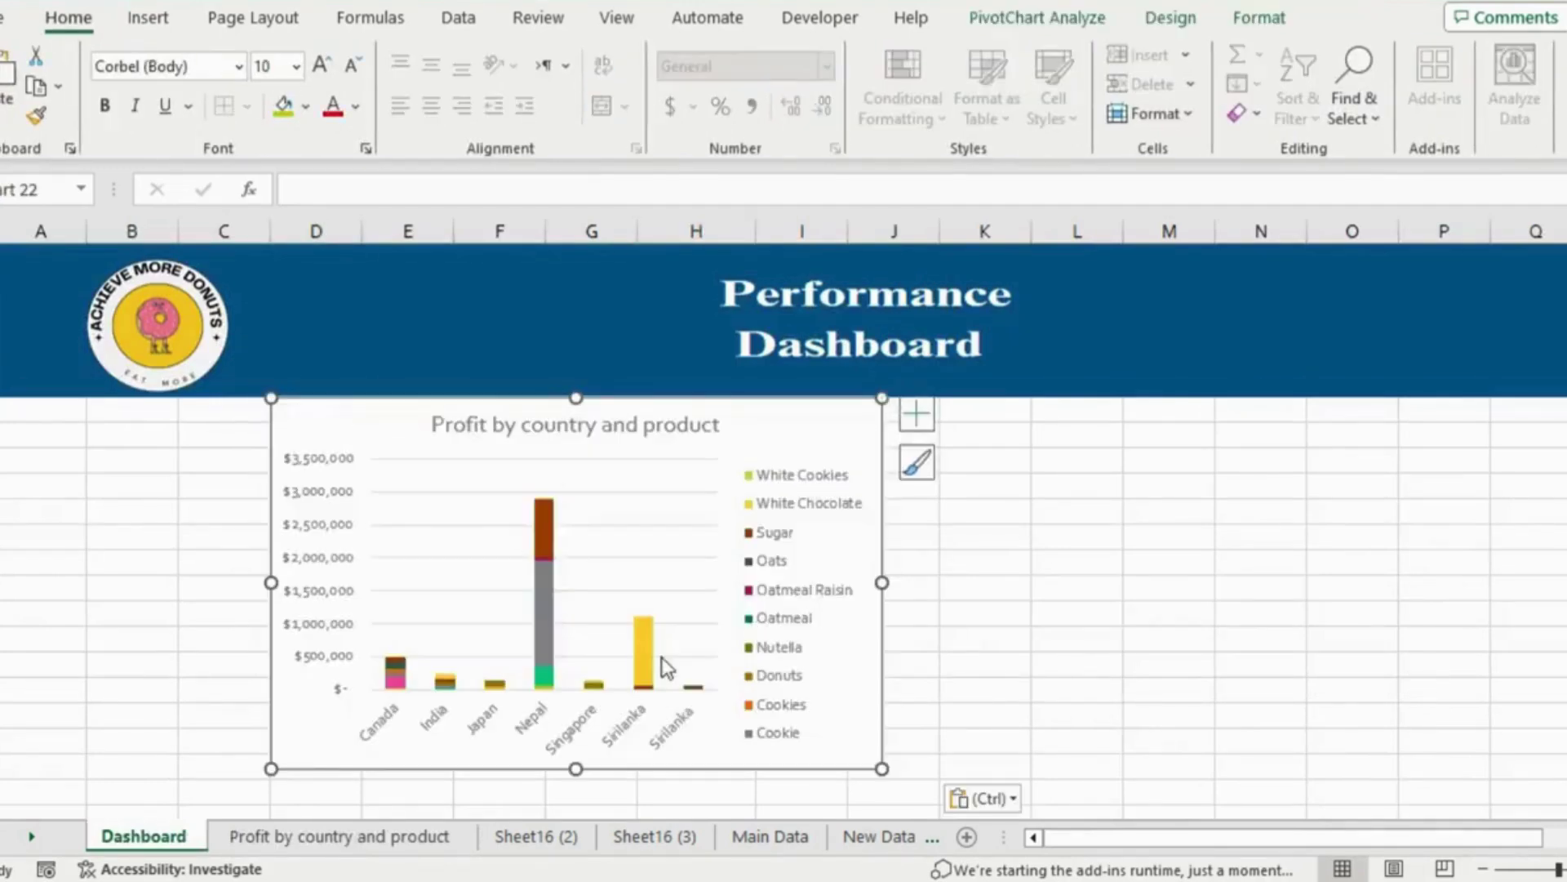
pyautogui.click(1222, 504)
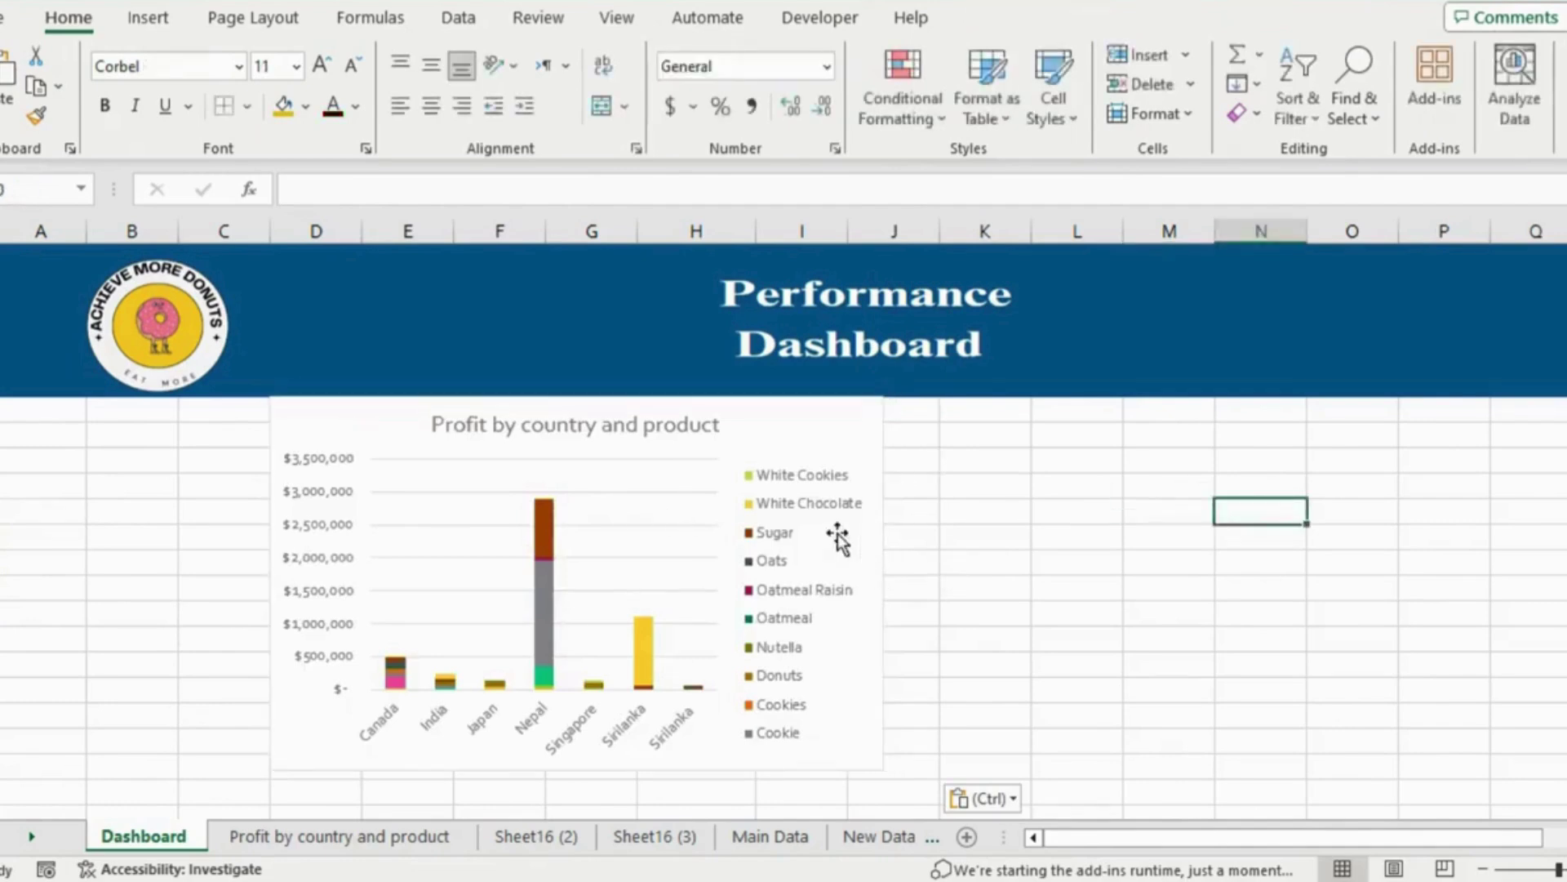
pyautogui.click(828, 426)
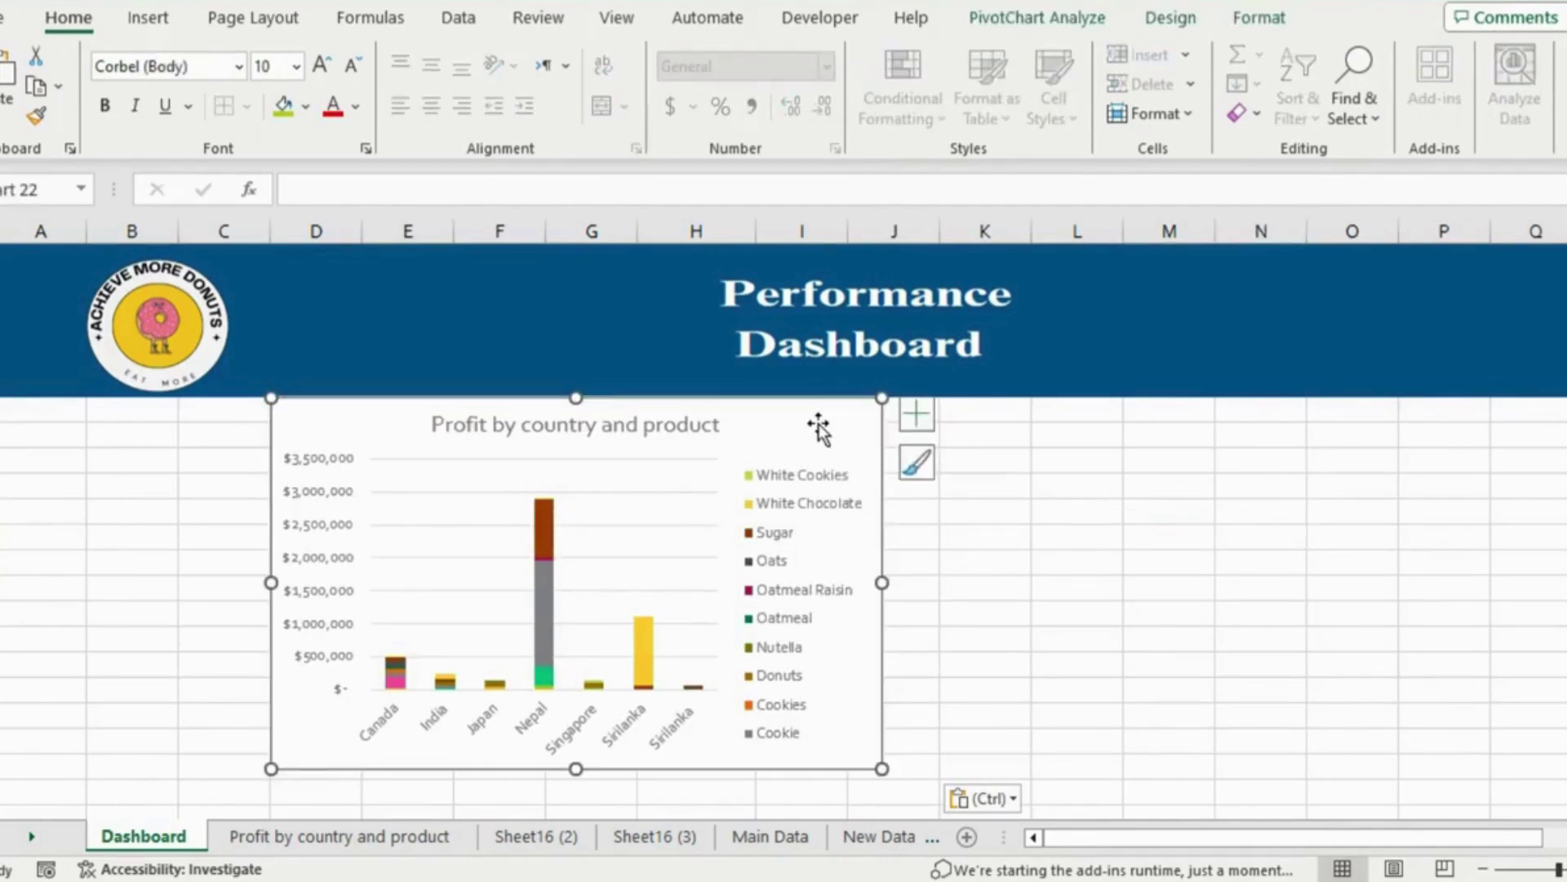
pyautogui.click(1560, 870)
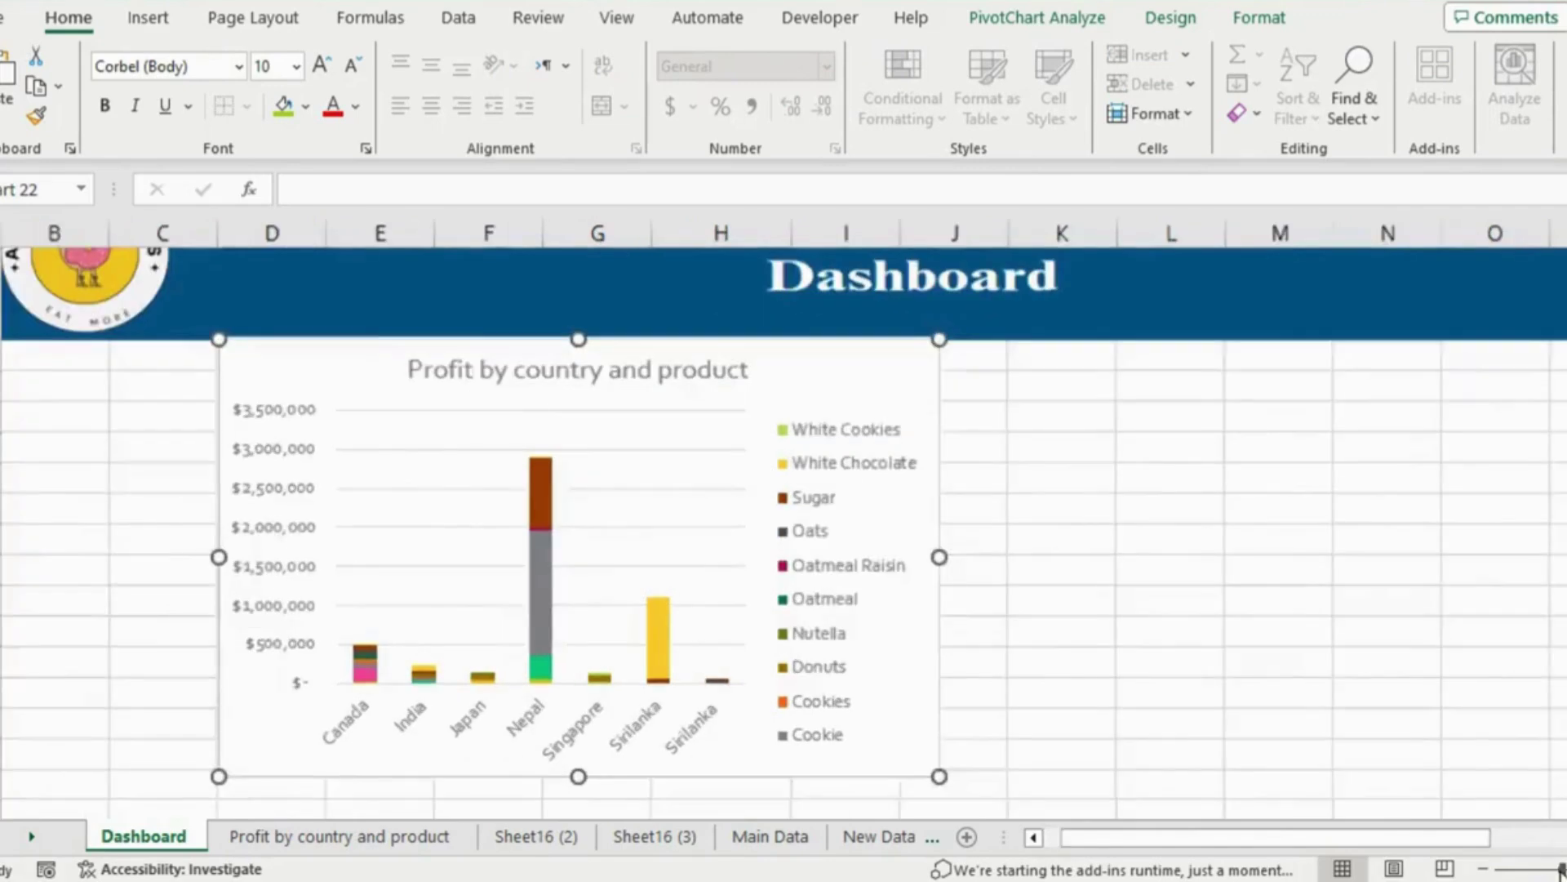
pyautogui.click(1556, 870)
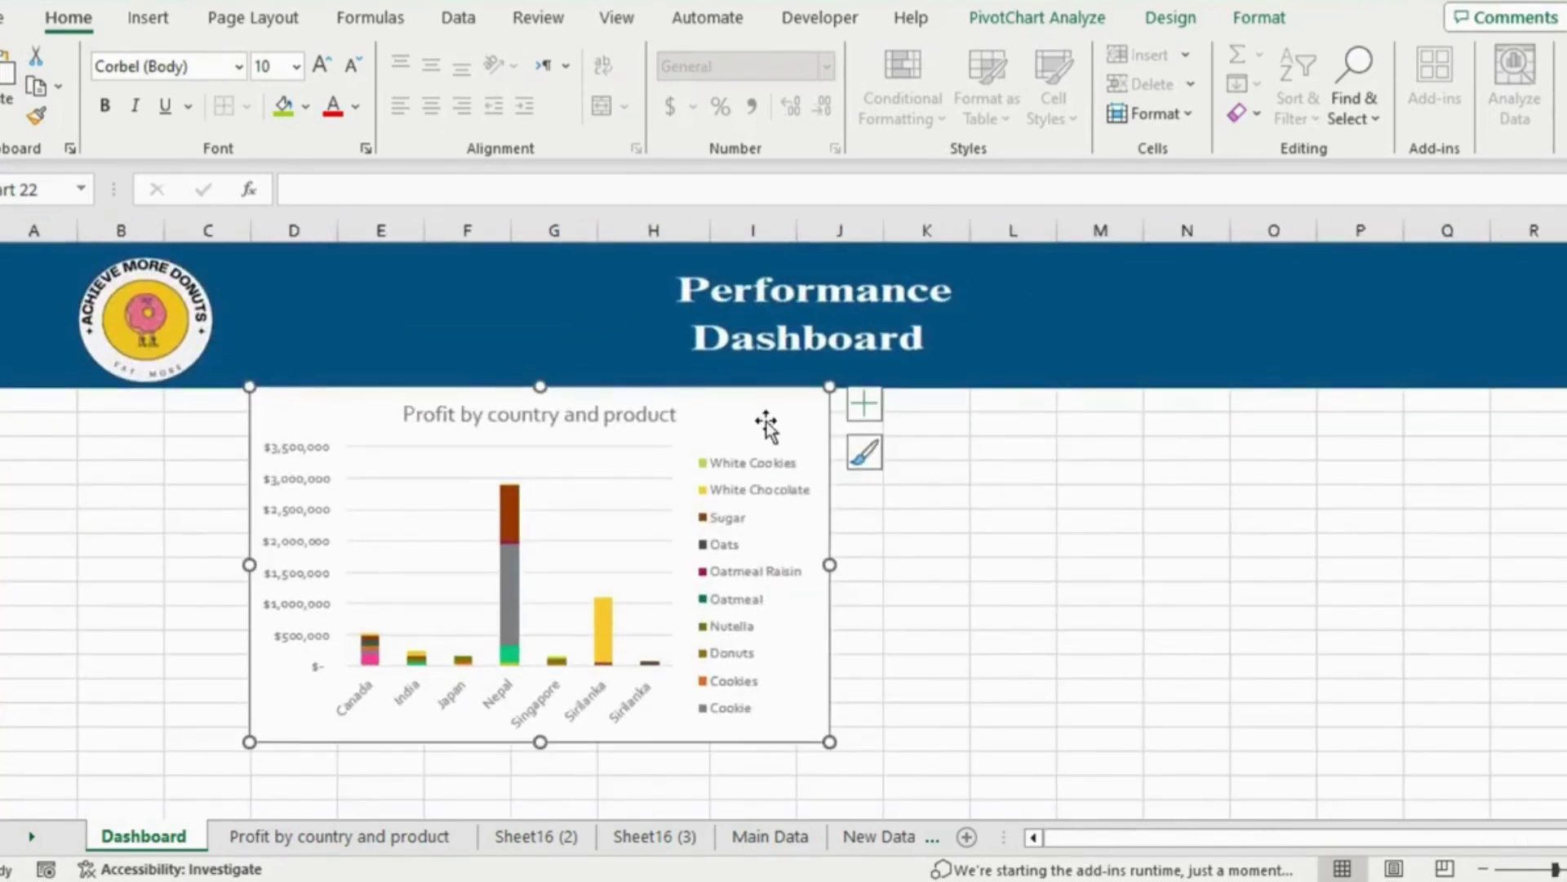
# Move the profit-by-country PivotChart under the banner and enlarge it slightly
pyautogui.moveTo(766, 424)
pyautogui.mouseDown()
pyautogui.moveTo(740, 427)
pyautogui.moveTo(732, 452)
pyautogui.moveTo(700, 434)
pyautogui.moveTo(772, 423)
pyautogui.mouseUp()
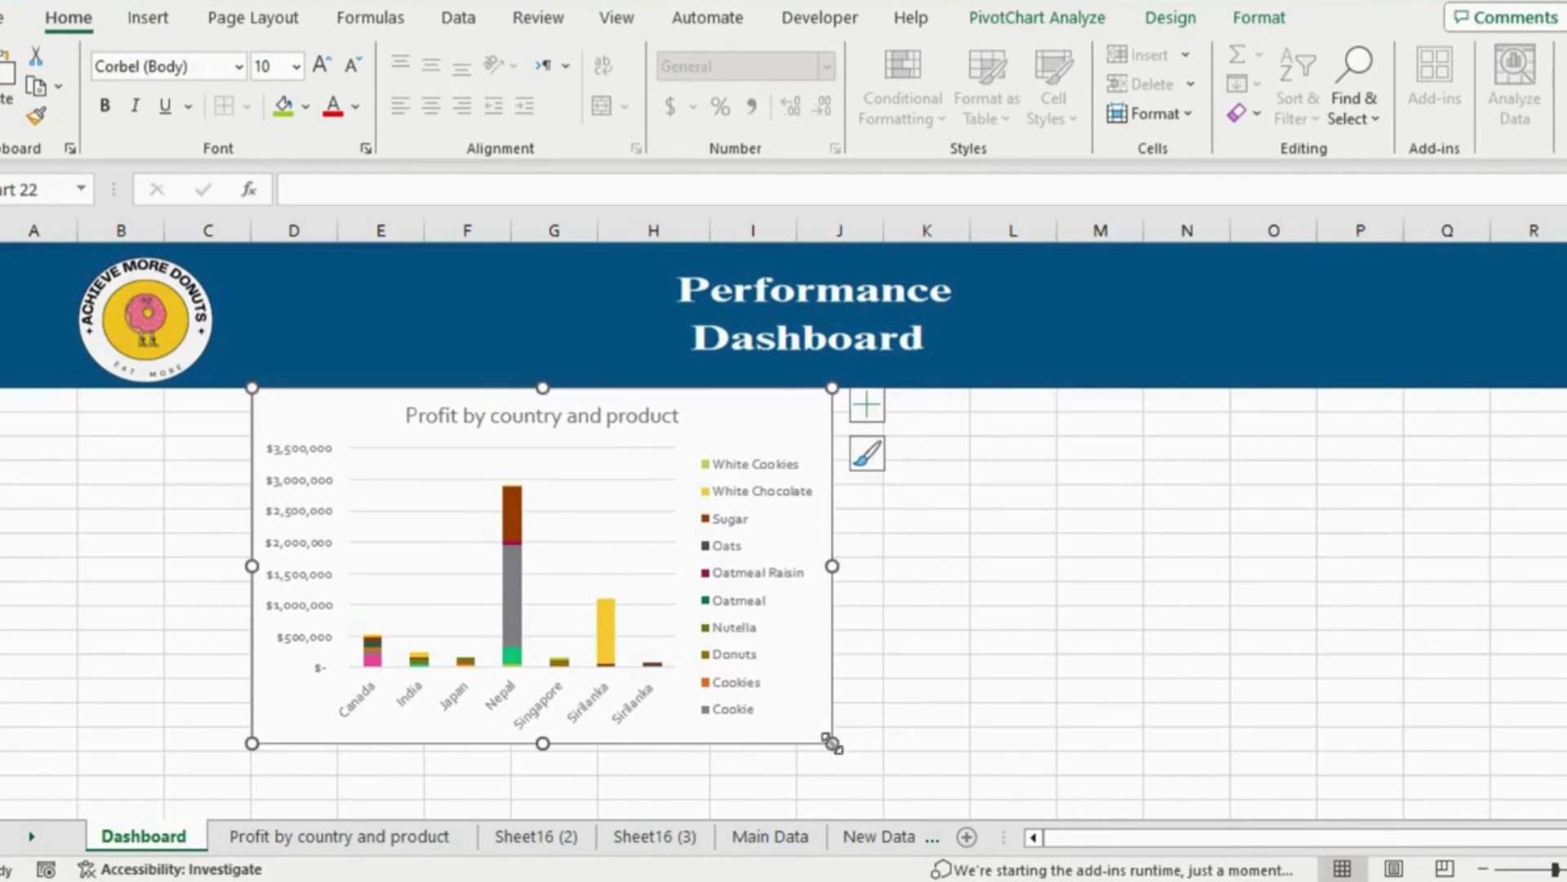
pyautogui.moveTo(828, 742); pyautogui.dragTo(836, 748)
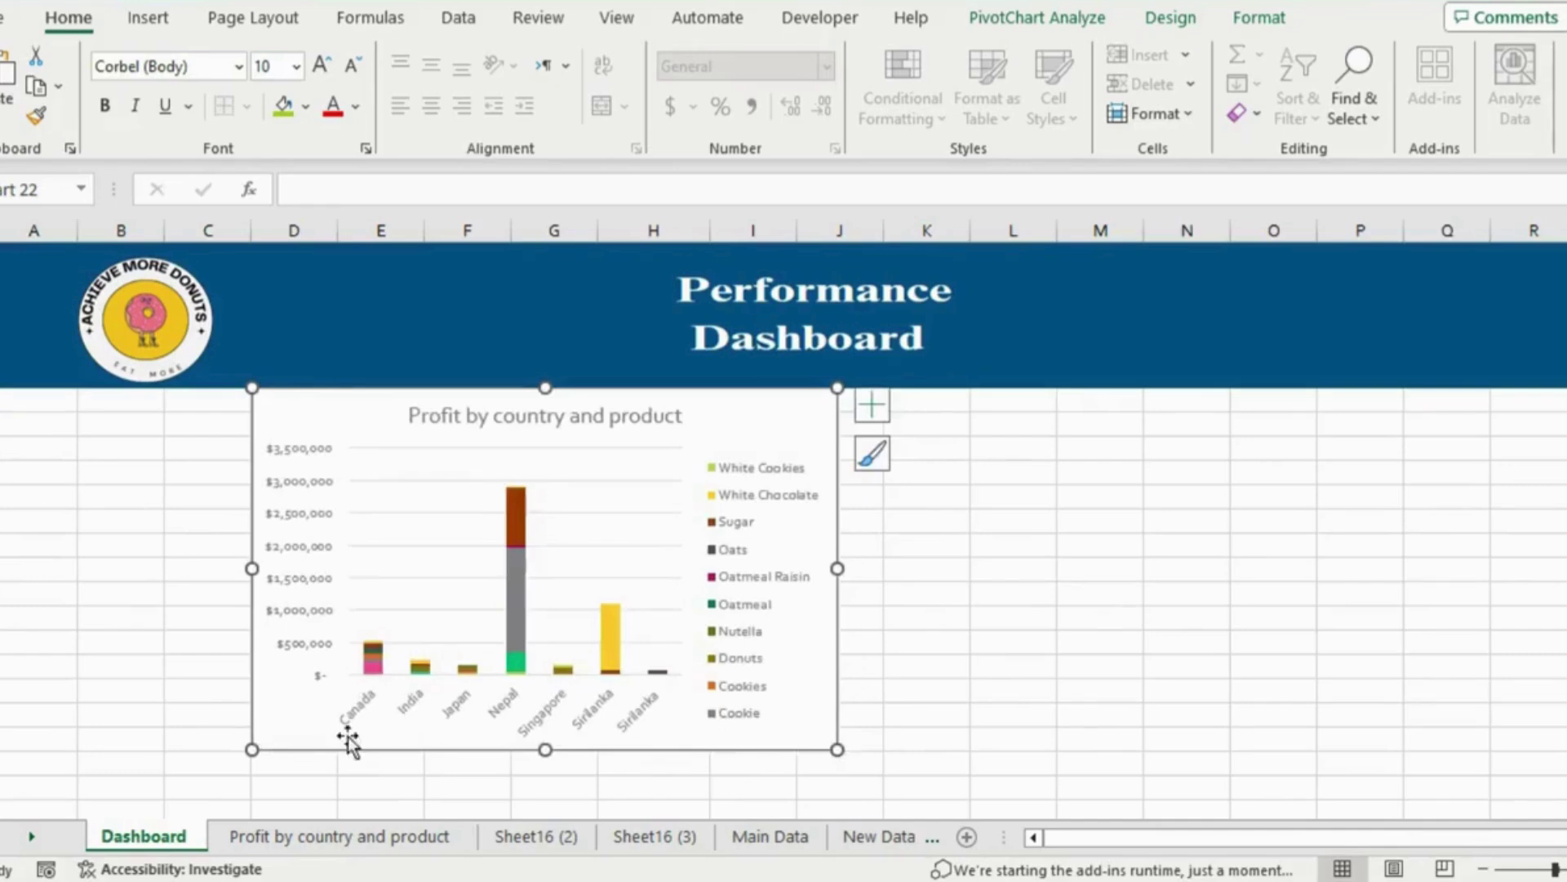
pyautogui.click(867, 647)
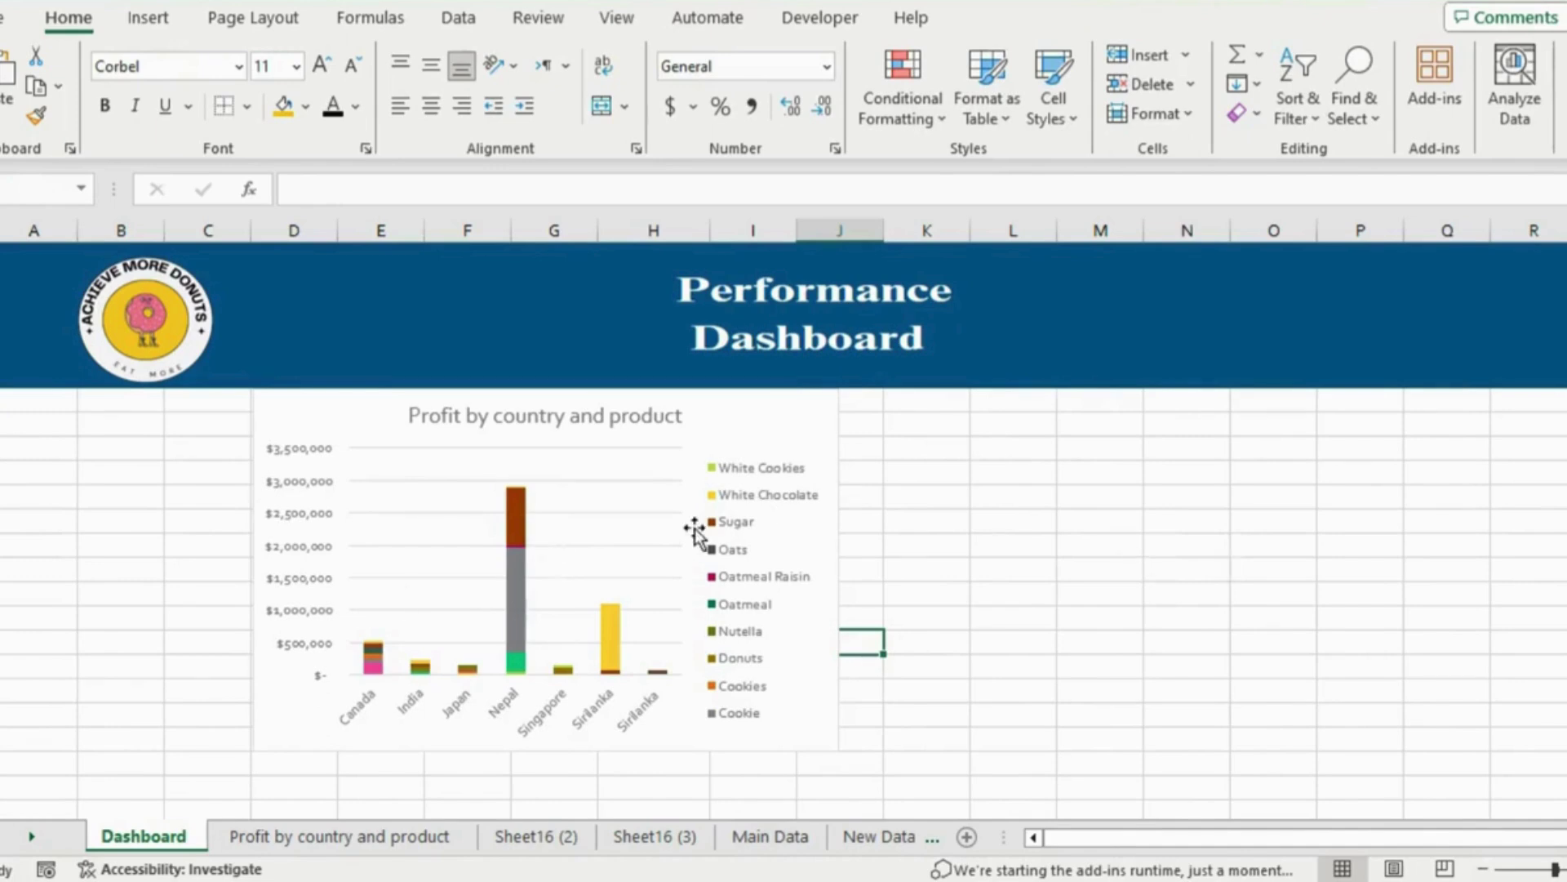
# Rename the Sheet16 (2) sheet to 'Quantity sold each month'
pyautogui.click(520, 838)
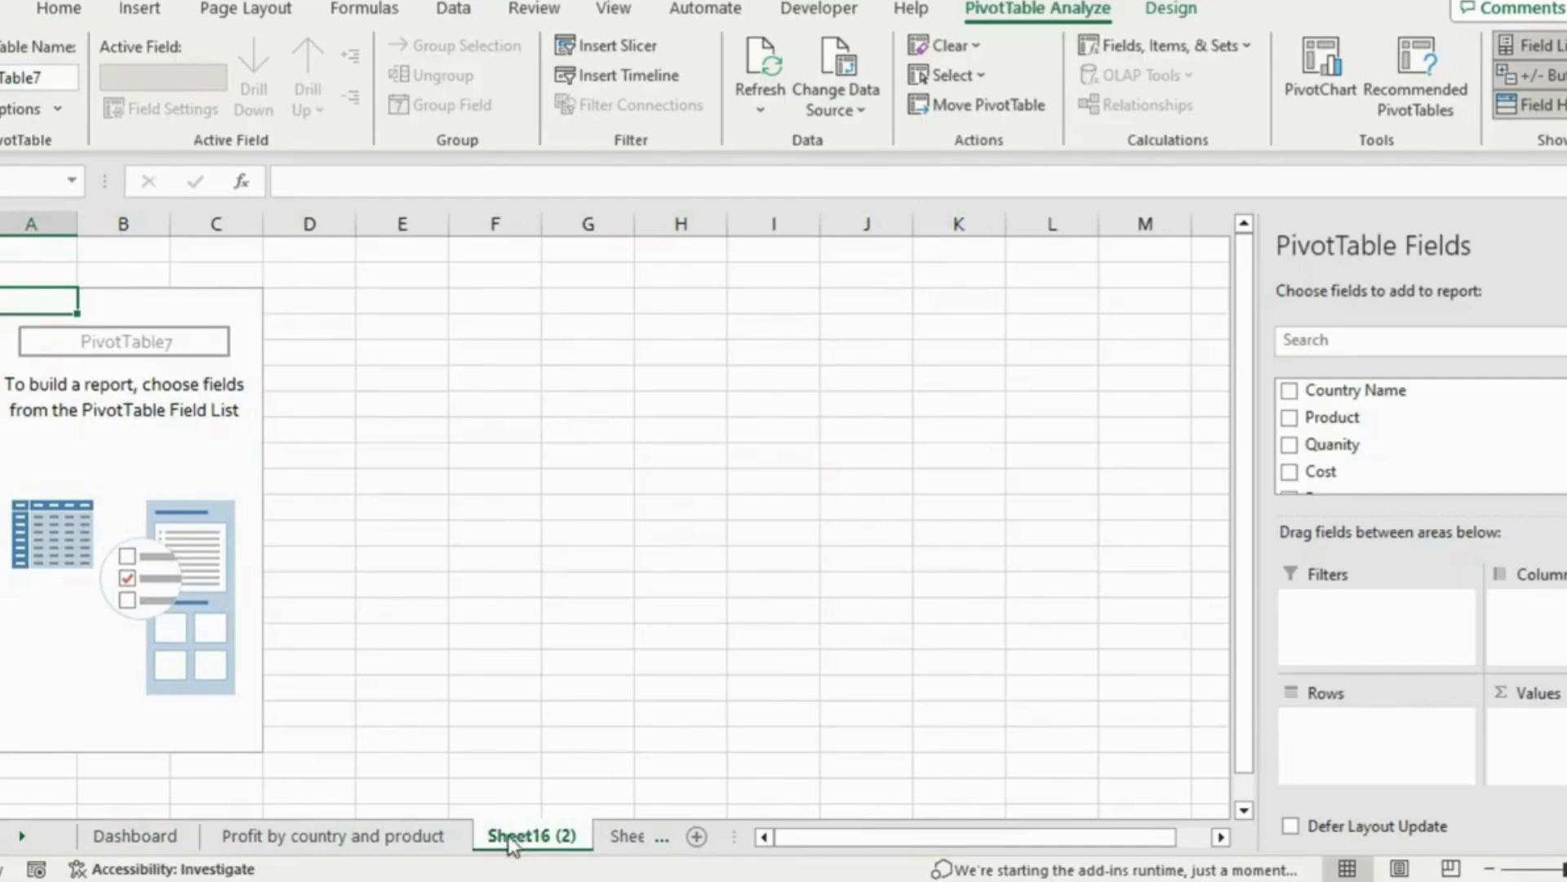
pyautogui.rightClick(539, 838)
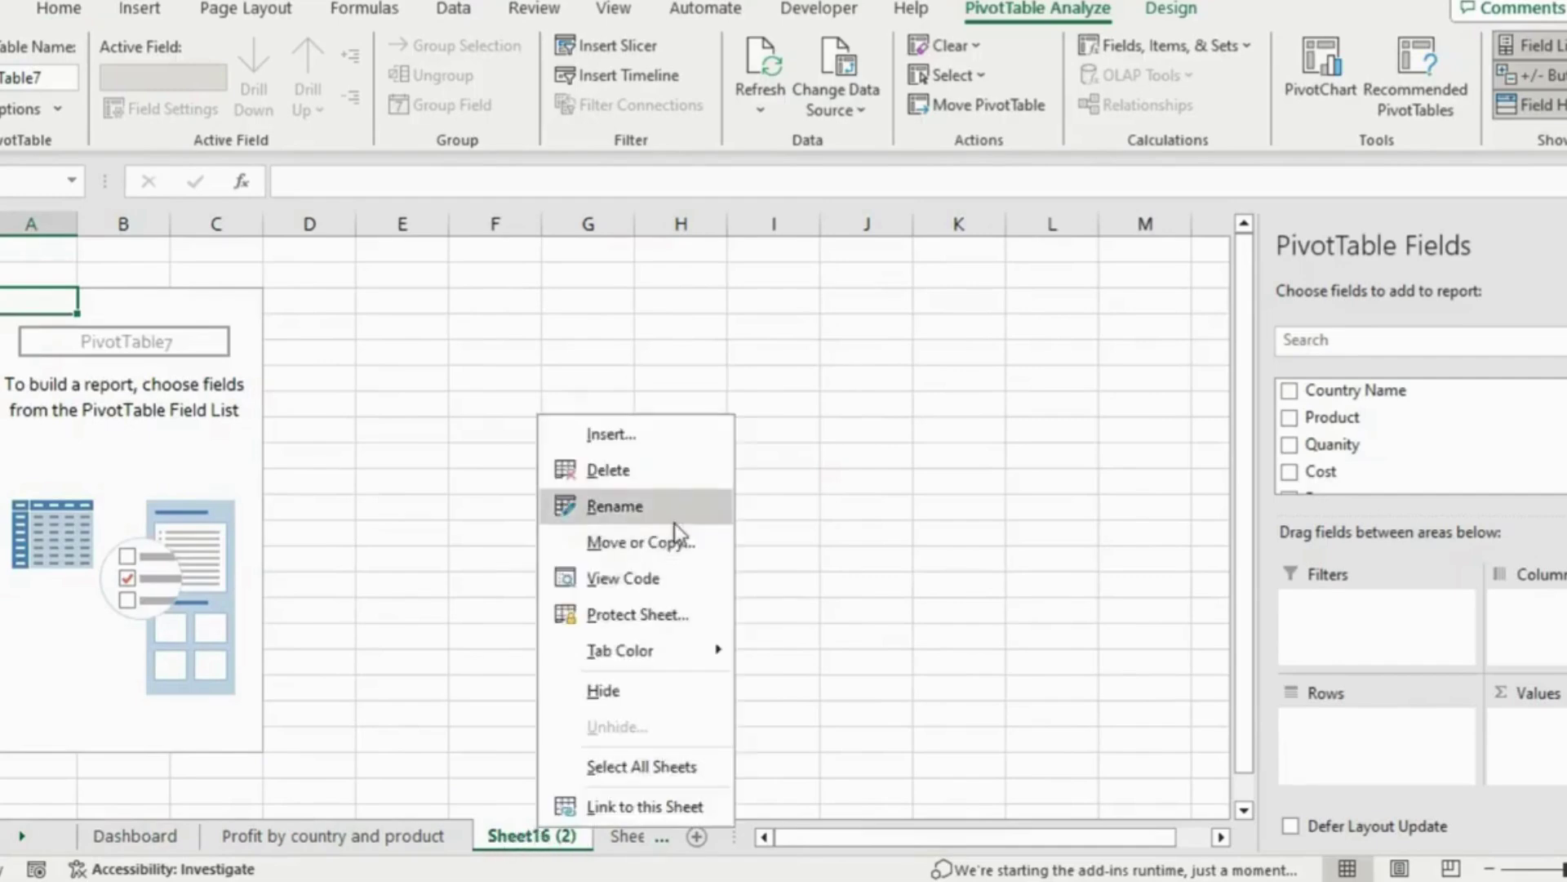
pyautogui.click(653, 506)
pyautogui.write('Quantity')
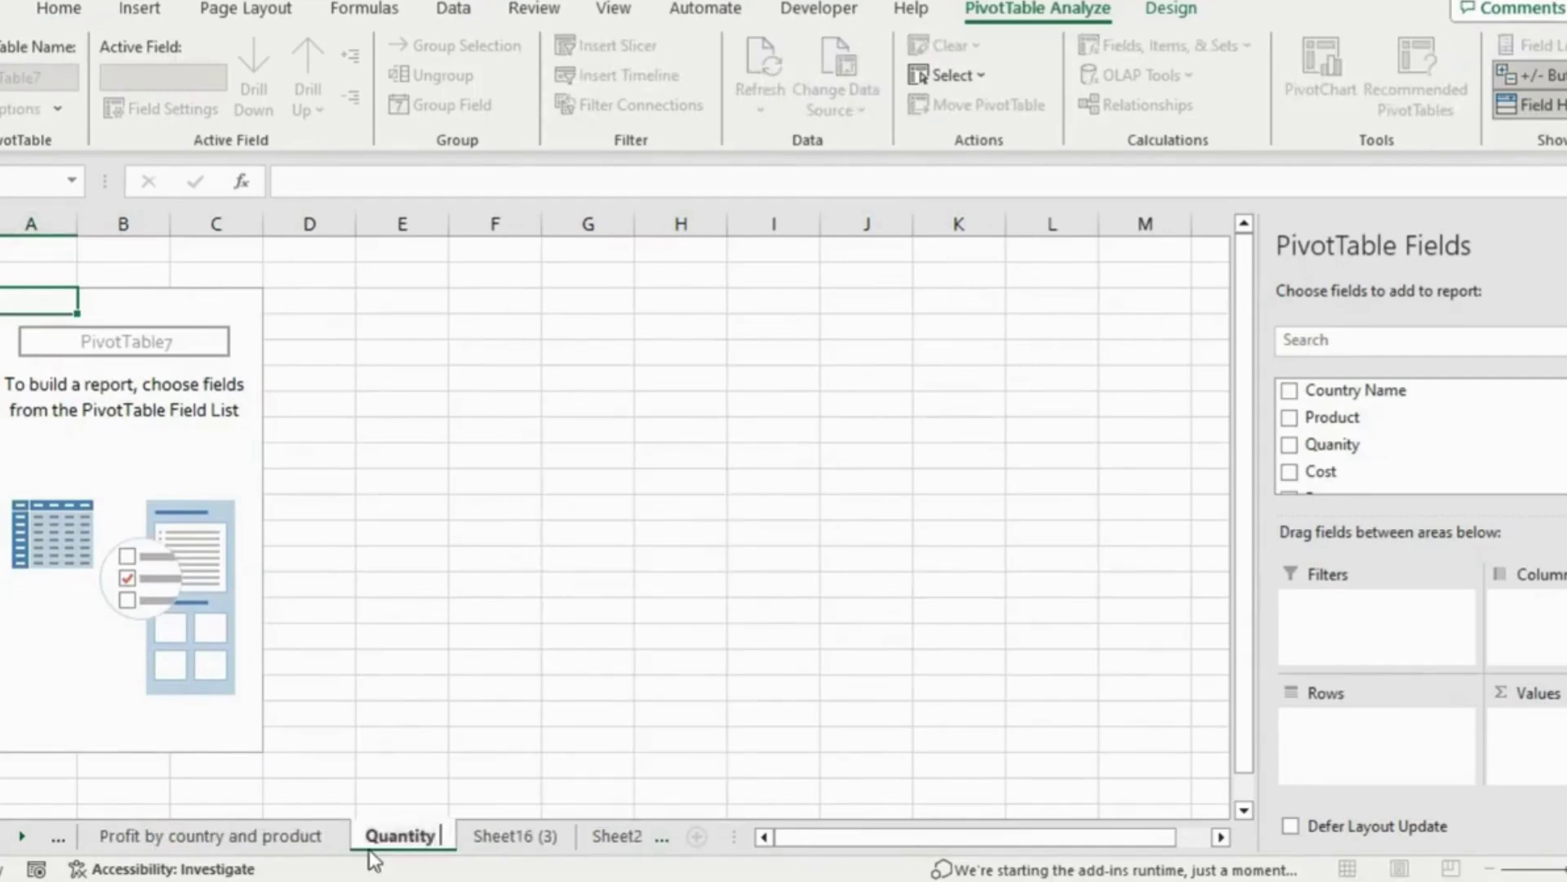
pyautogui.write(' sold each month')
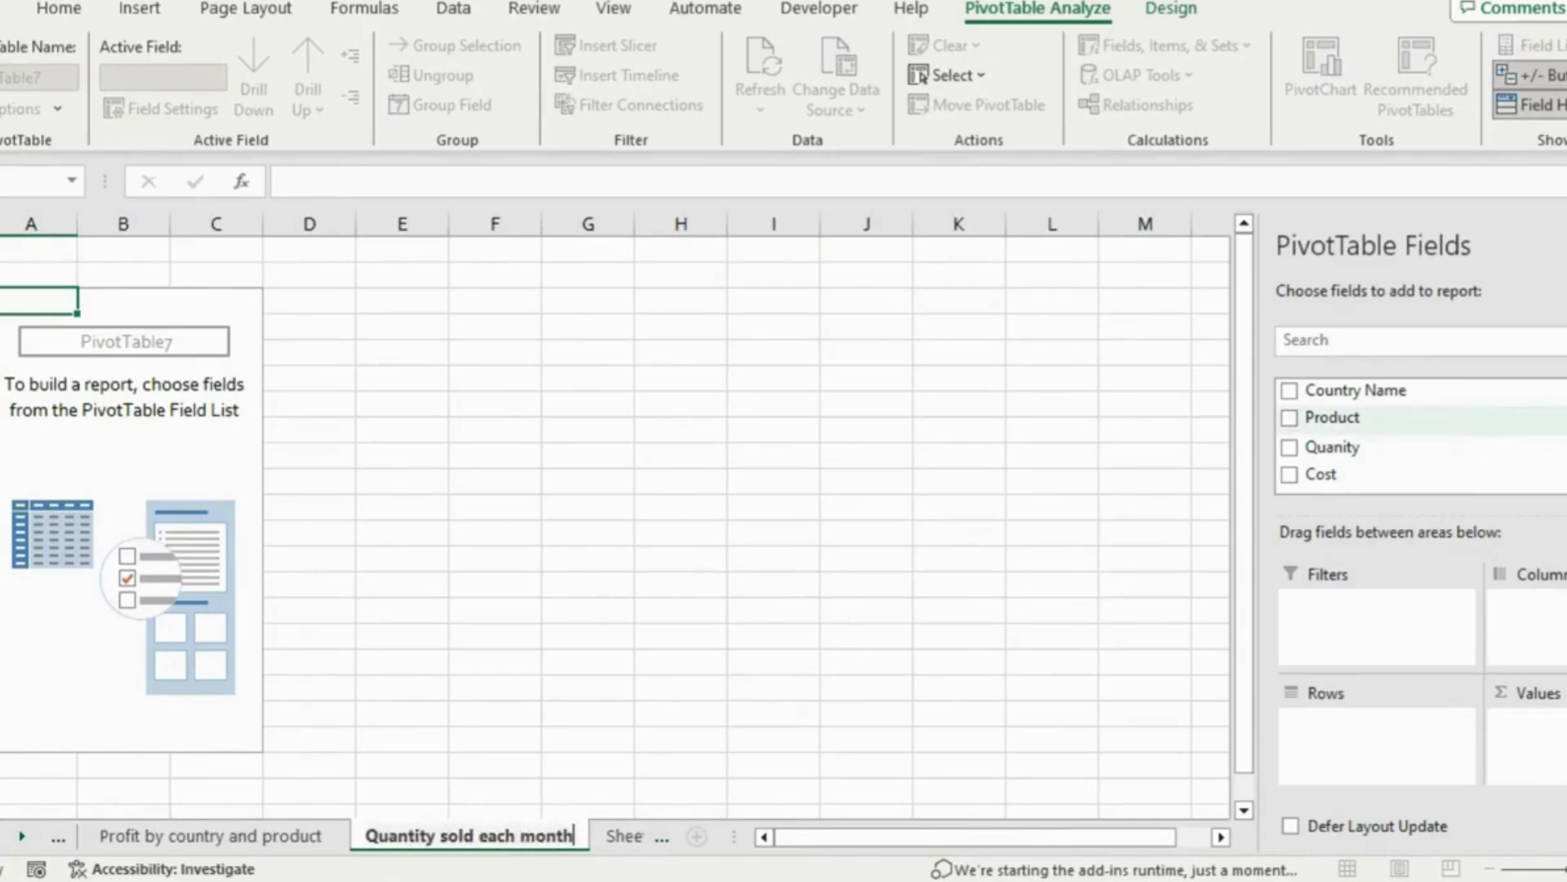
# Add Date as monthly rows and Quanity as summed values in the pivot table
pyautogui.scroll(-2, 1417, 445)
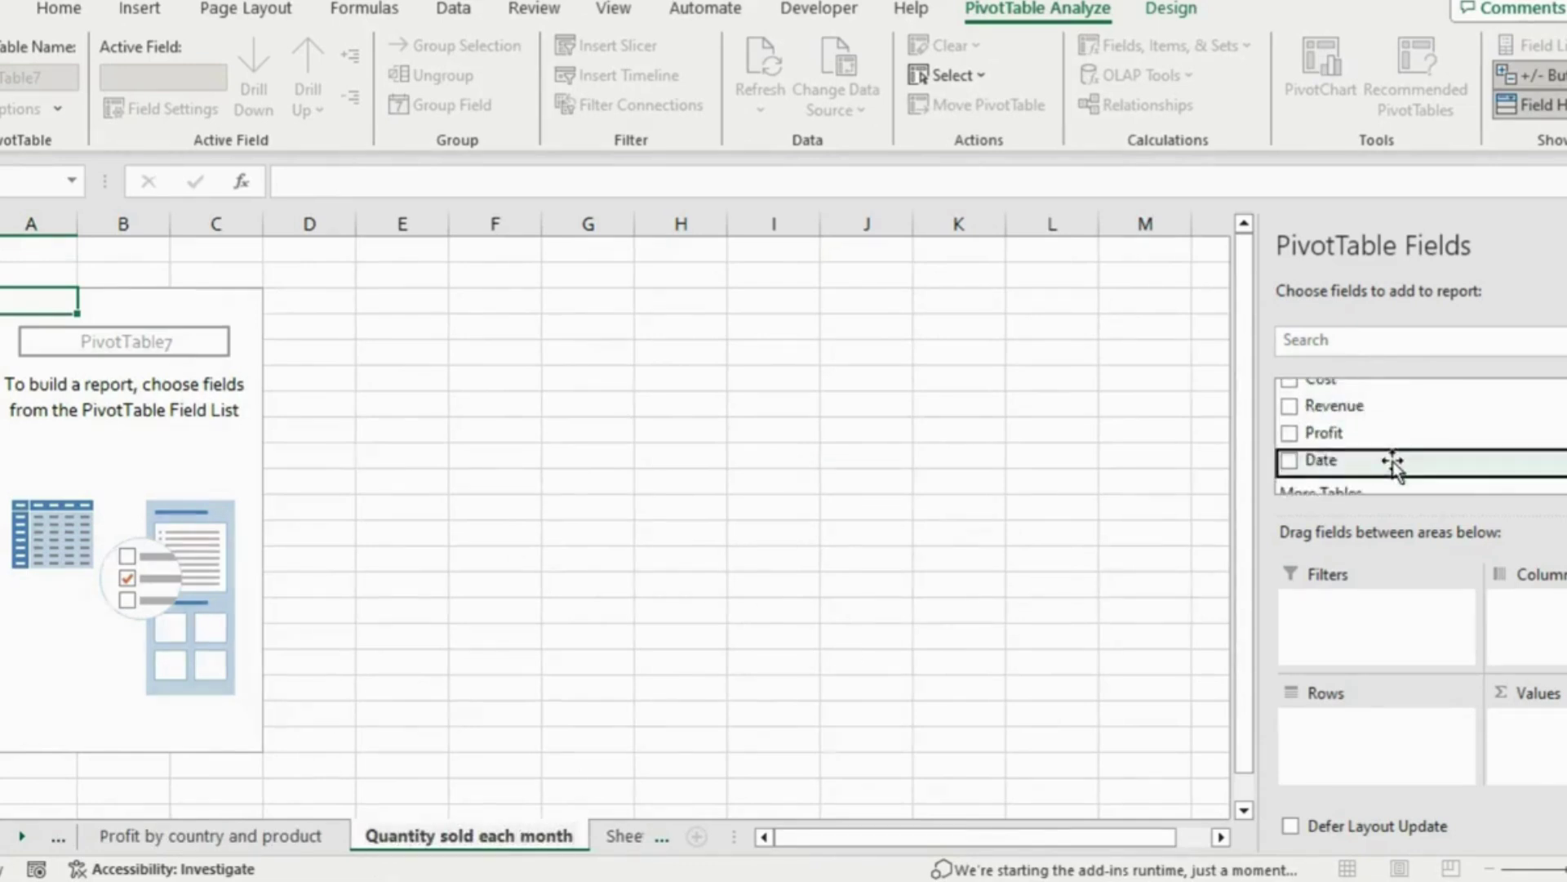
pyautogui.click(1289, 459)
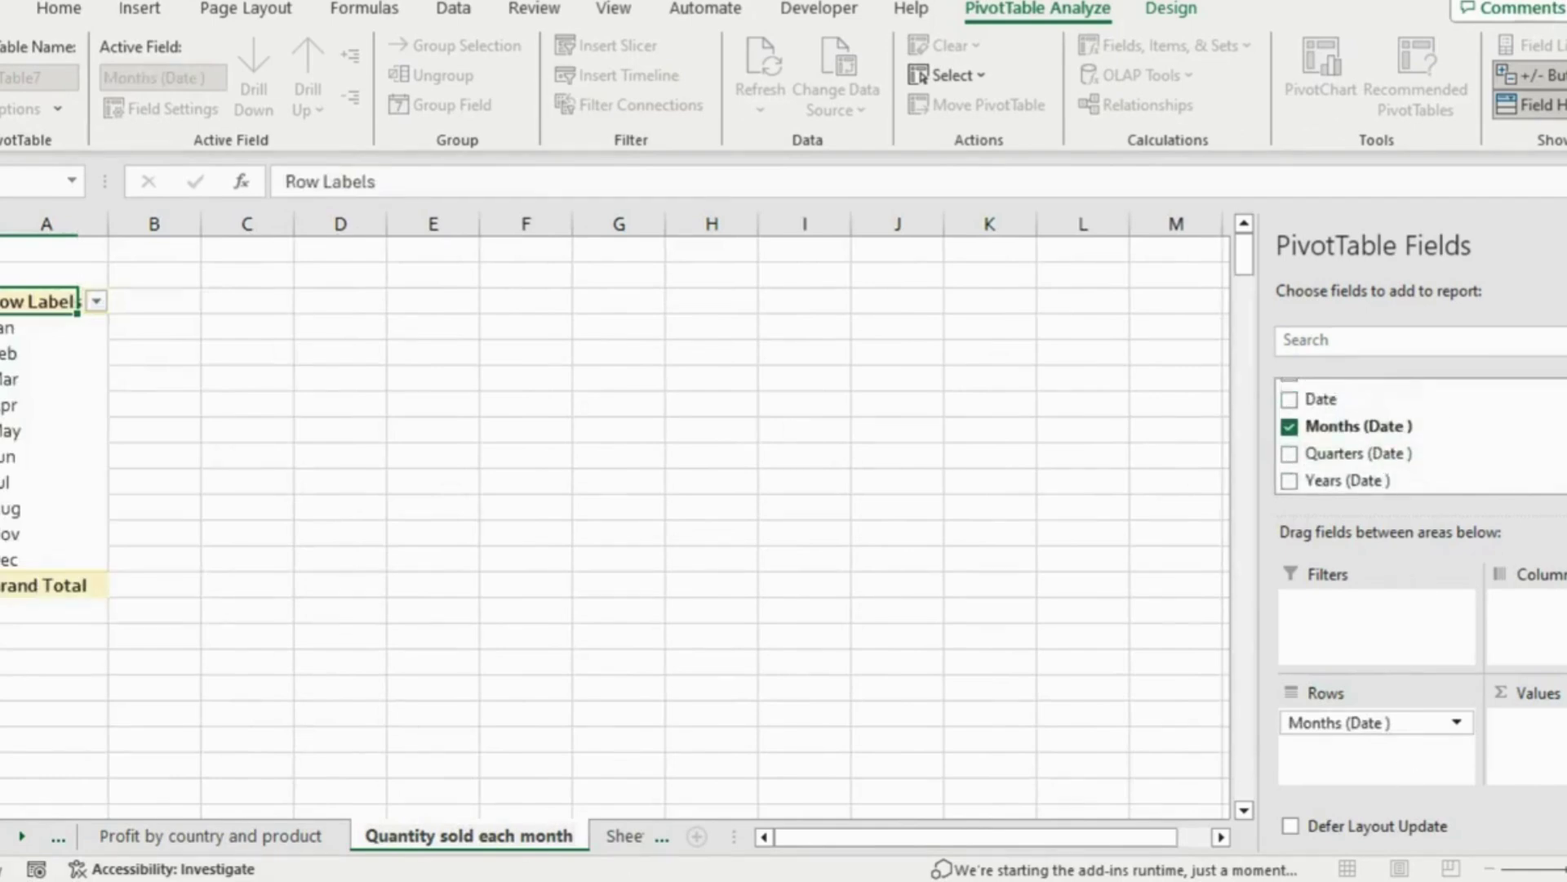
pyautogui.scroll(1, 1399, 437)
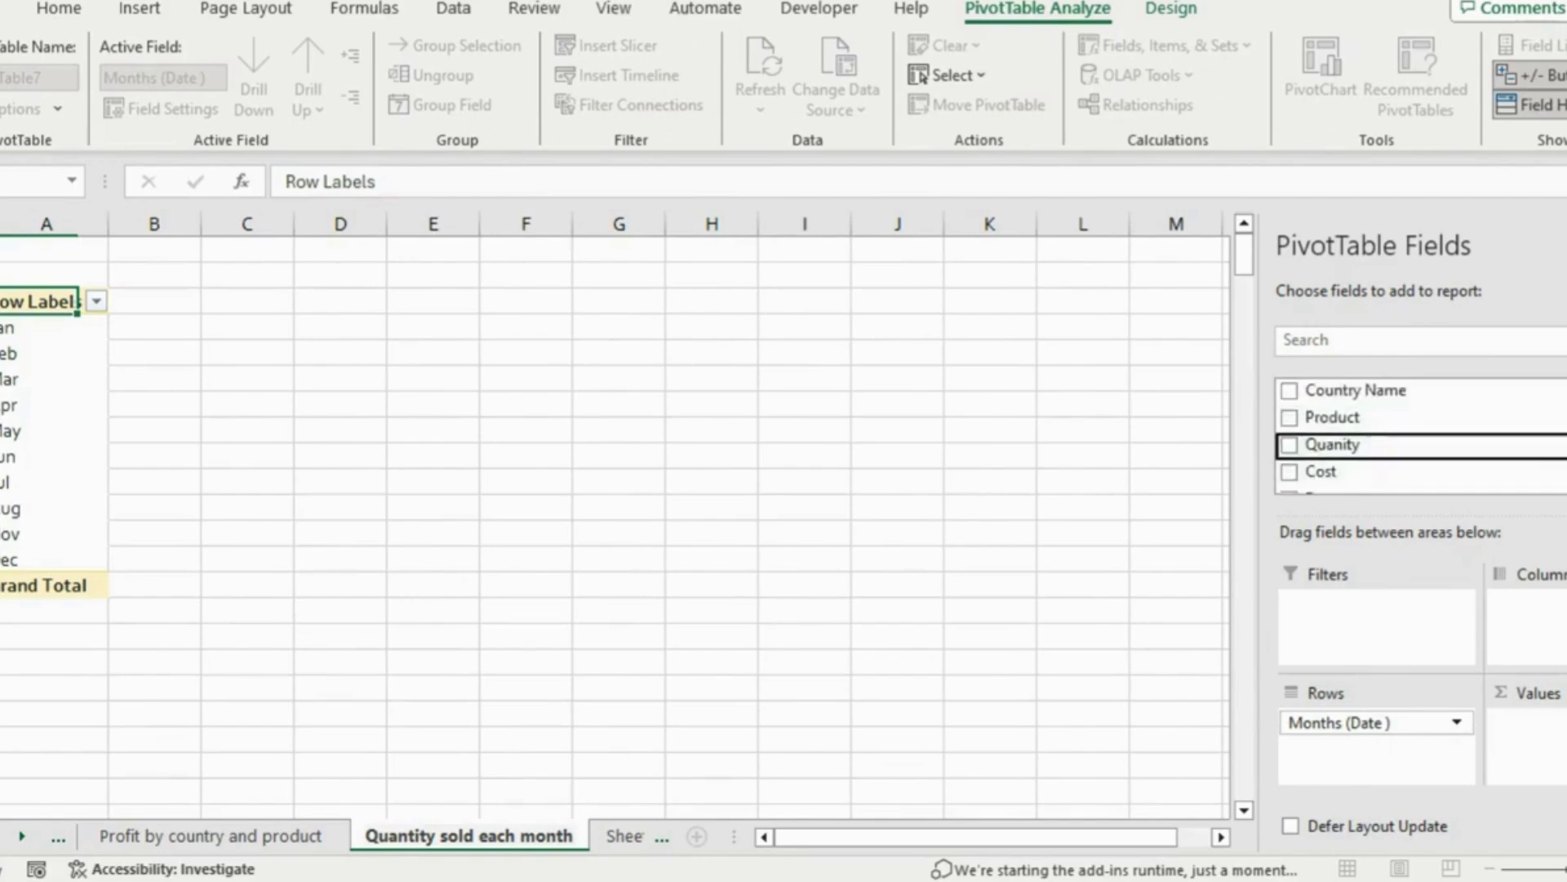
pyautogui.click(1289, 444)
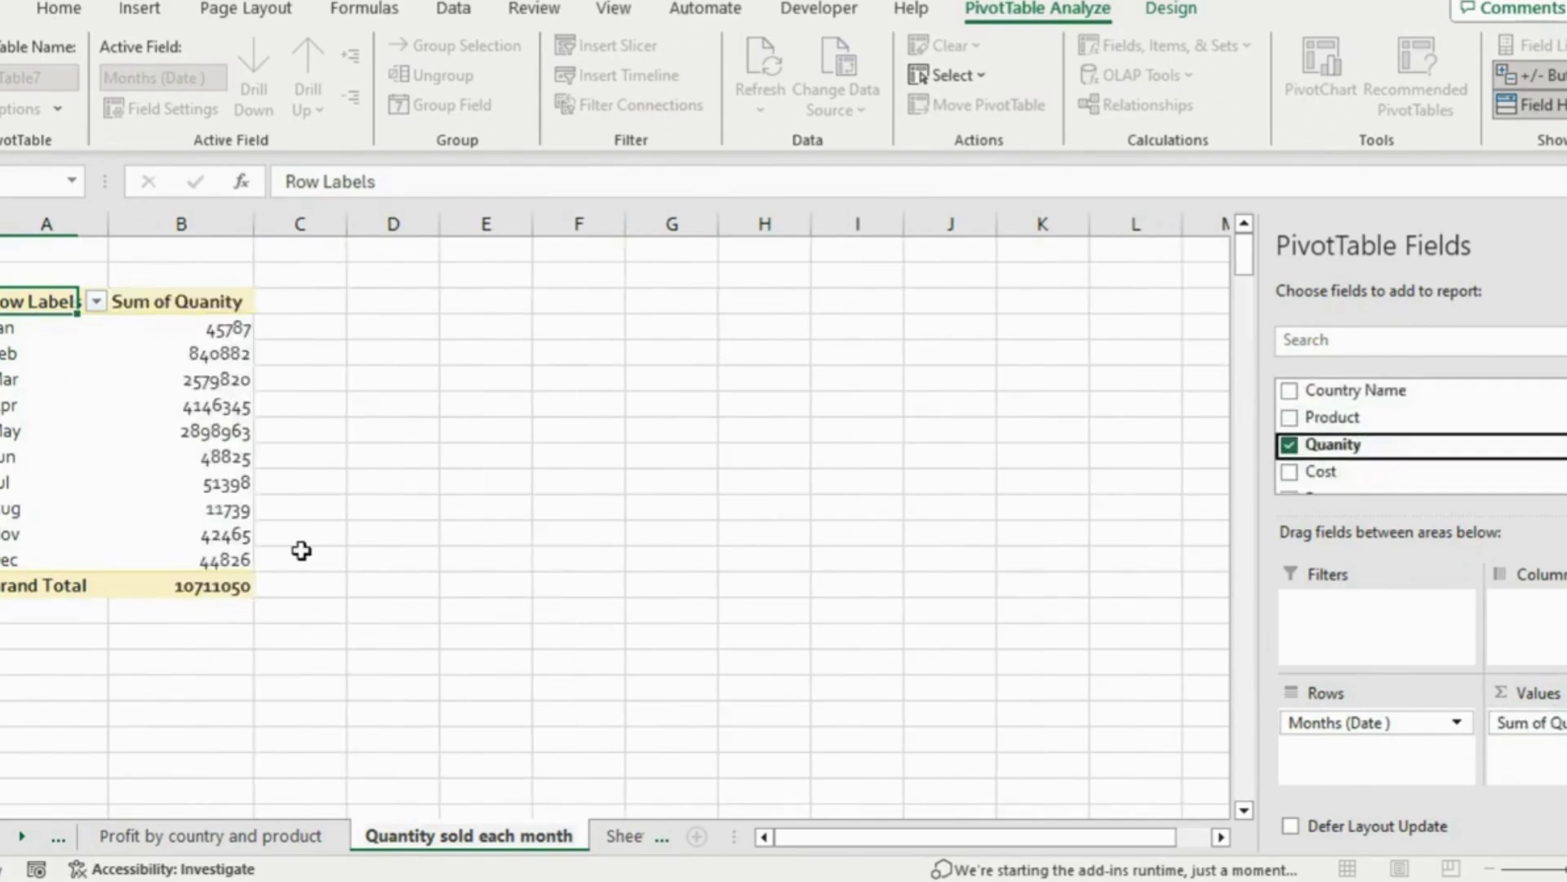
# Format the monthly quantities through Grand Total with Comma Style and no decimals
pyautogui.click(182, 406)
pyautogui.moveTo(192, 327); pyautogui.dragTo(181, 574)
pyautogui.click(94, 10)
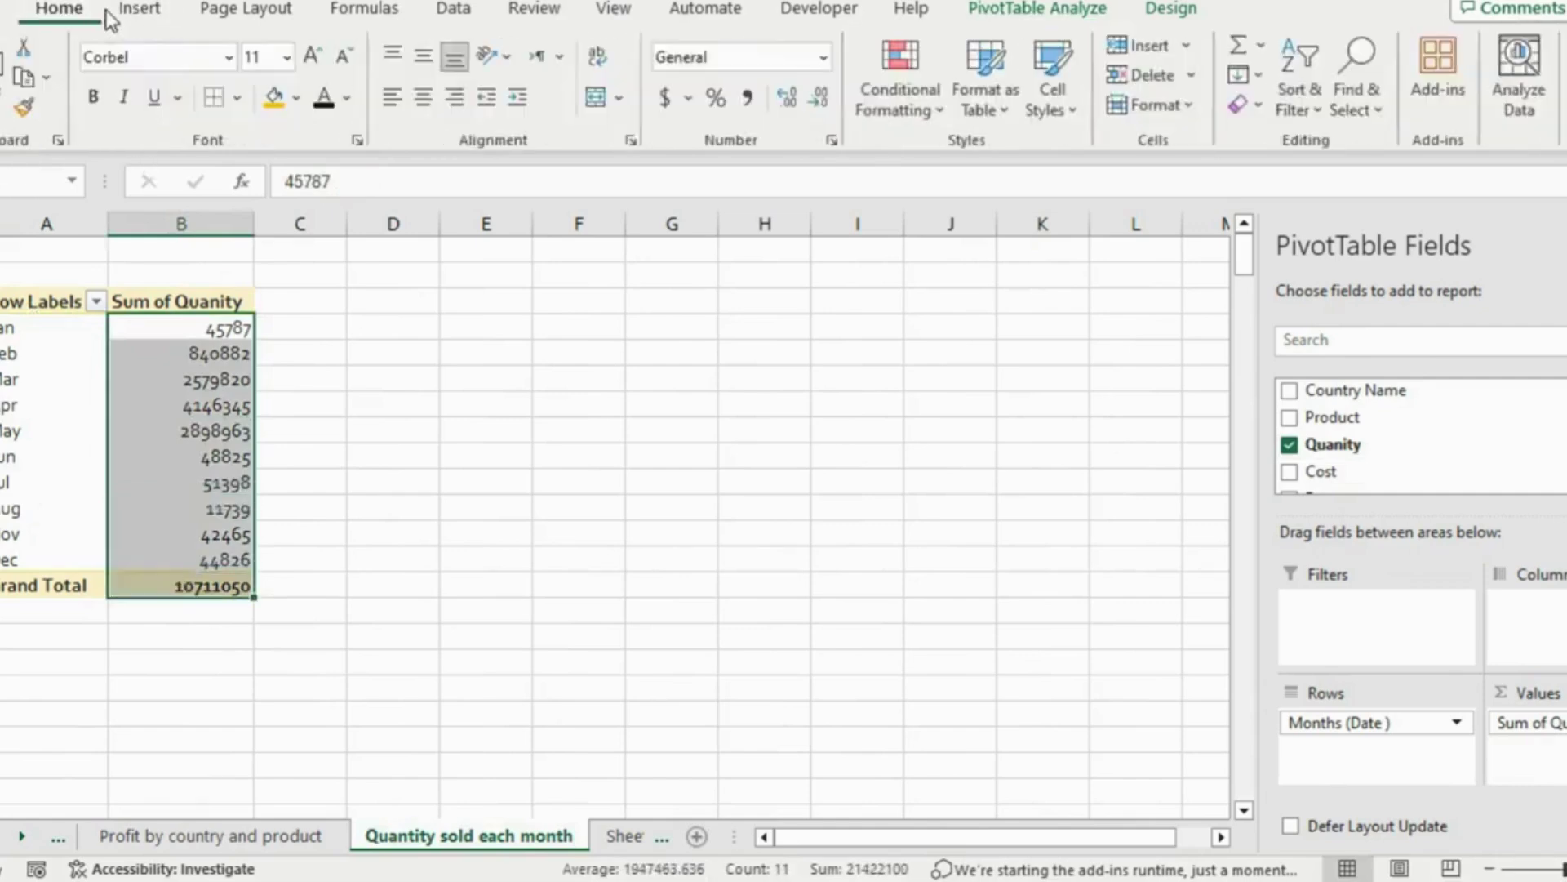
pyautogui.click(762, 102)
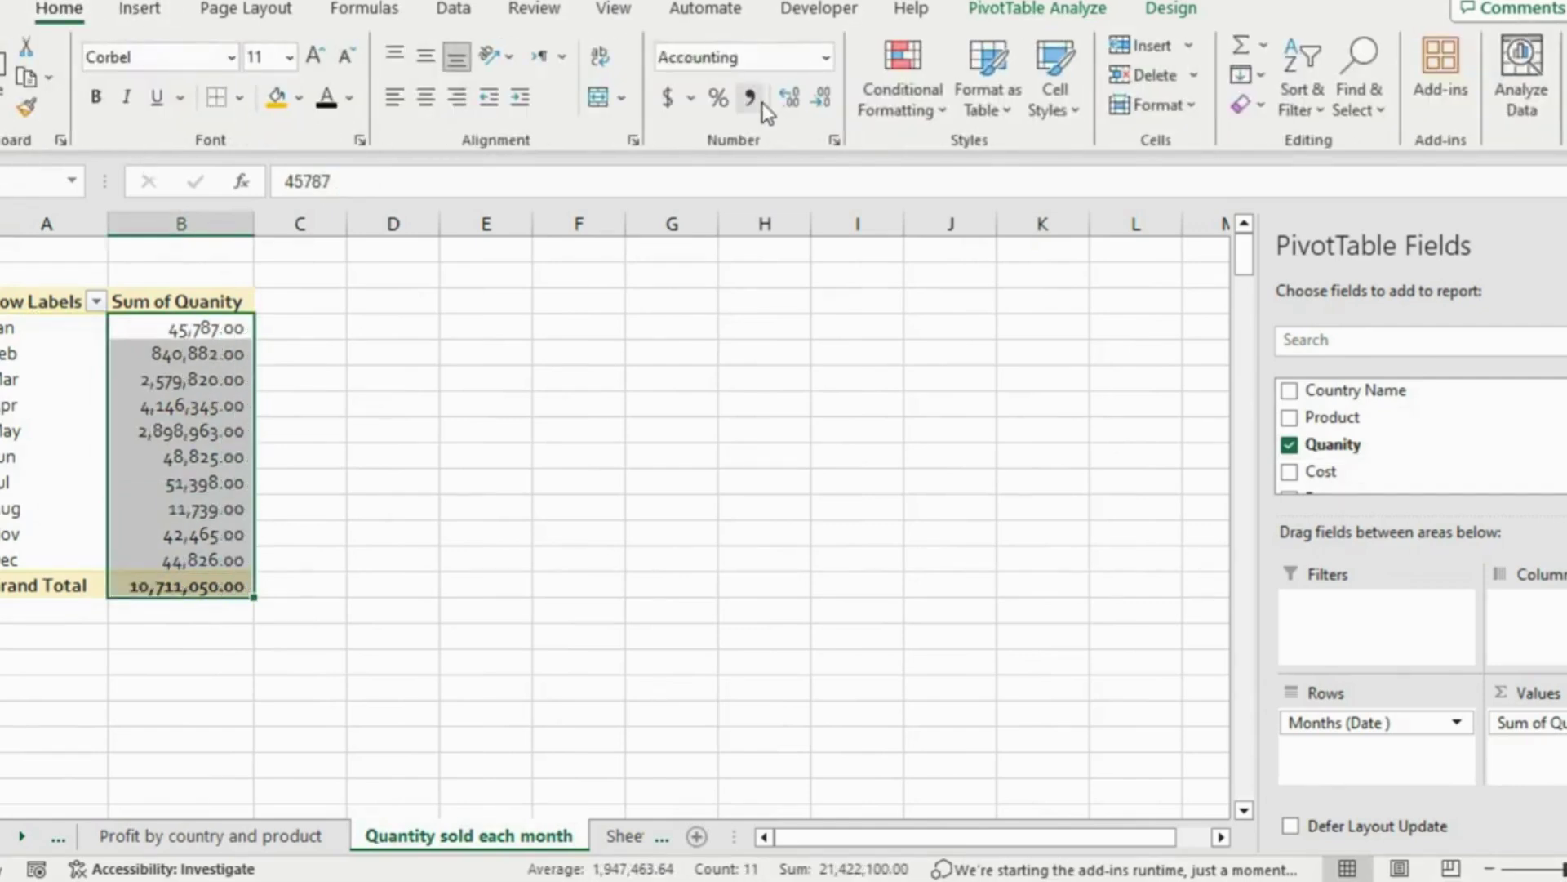
pyautogui.click(820, 99)
pyautogui.click(820, 99)
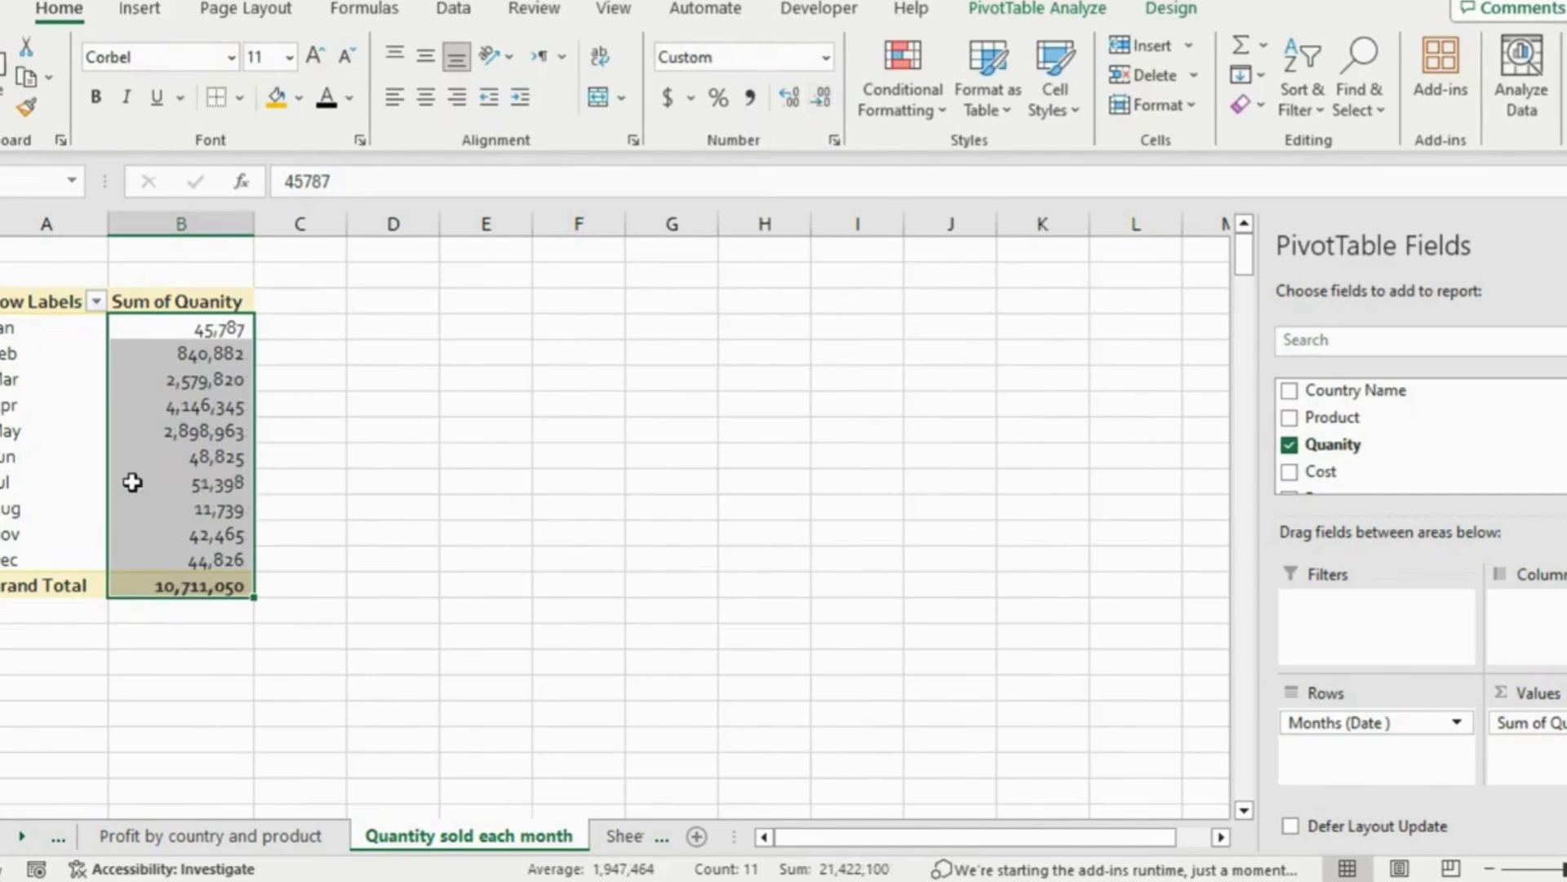
# Insert a line PivotChart of monthly quantities and place it beside the pivot table
pyautogui.moveTo(132, 483)
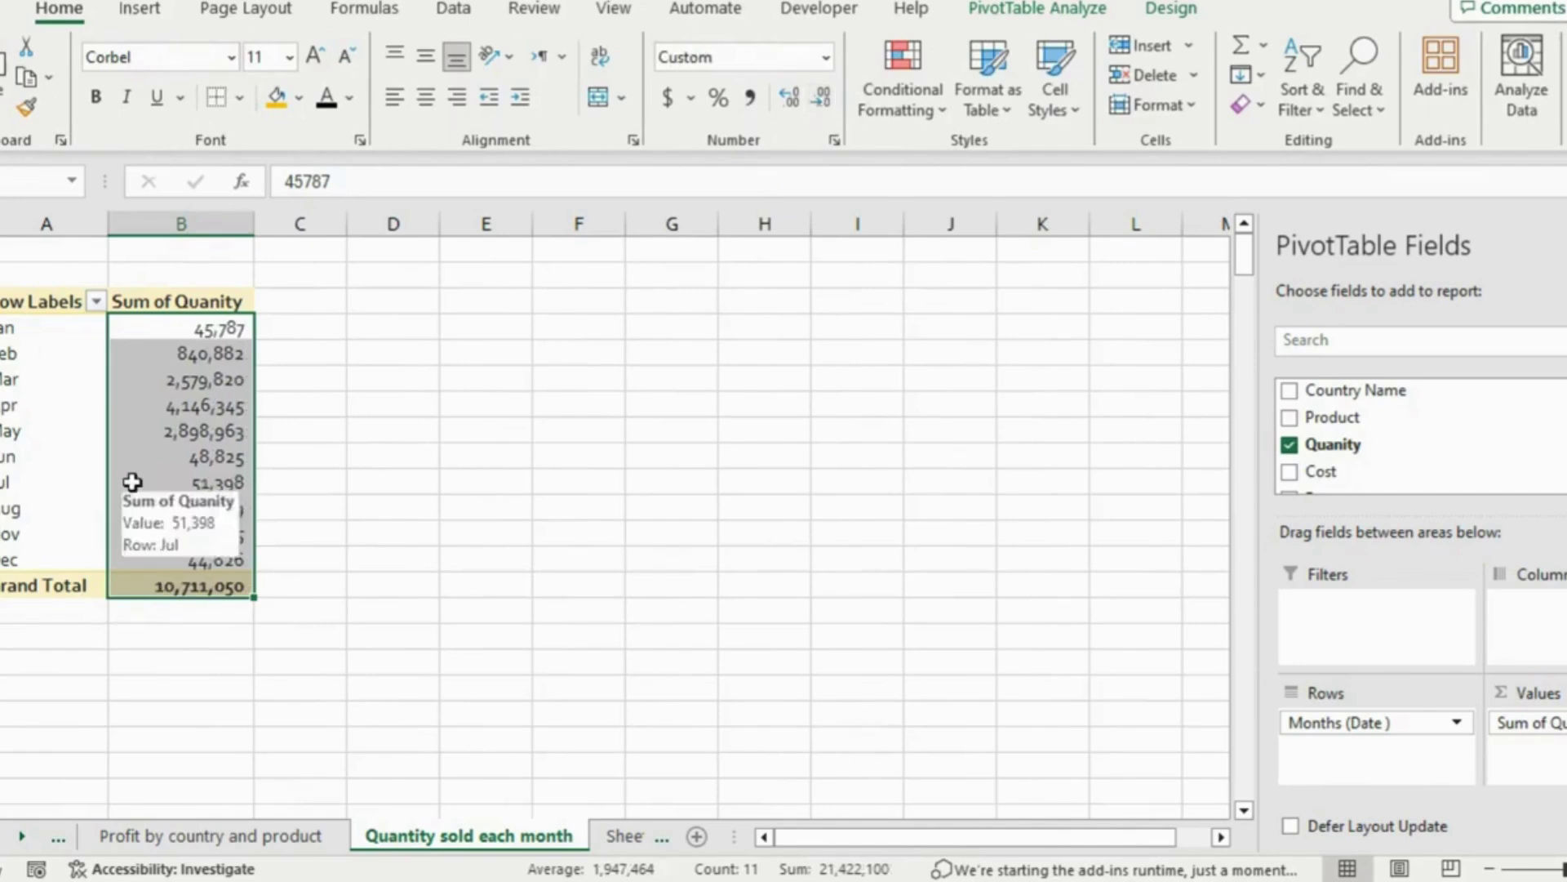
pyautogui.click(1081, 8)
pyautogui.click(1341, 88)
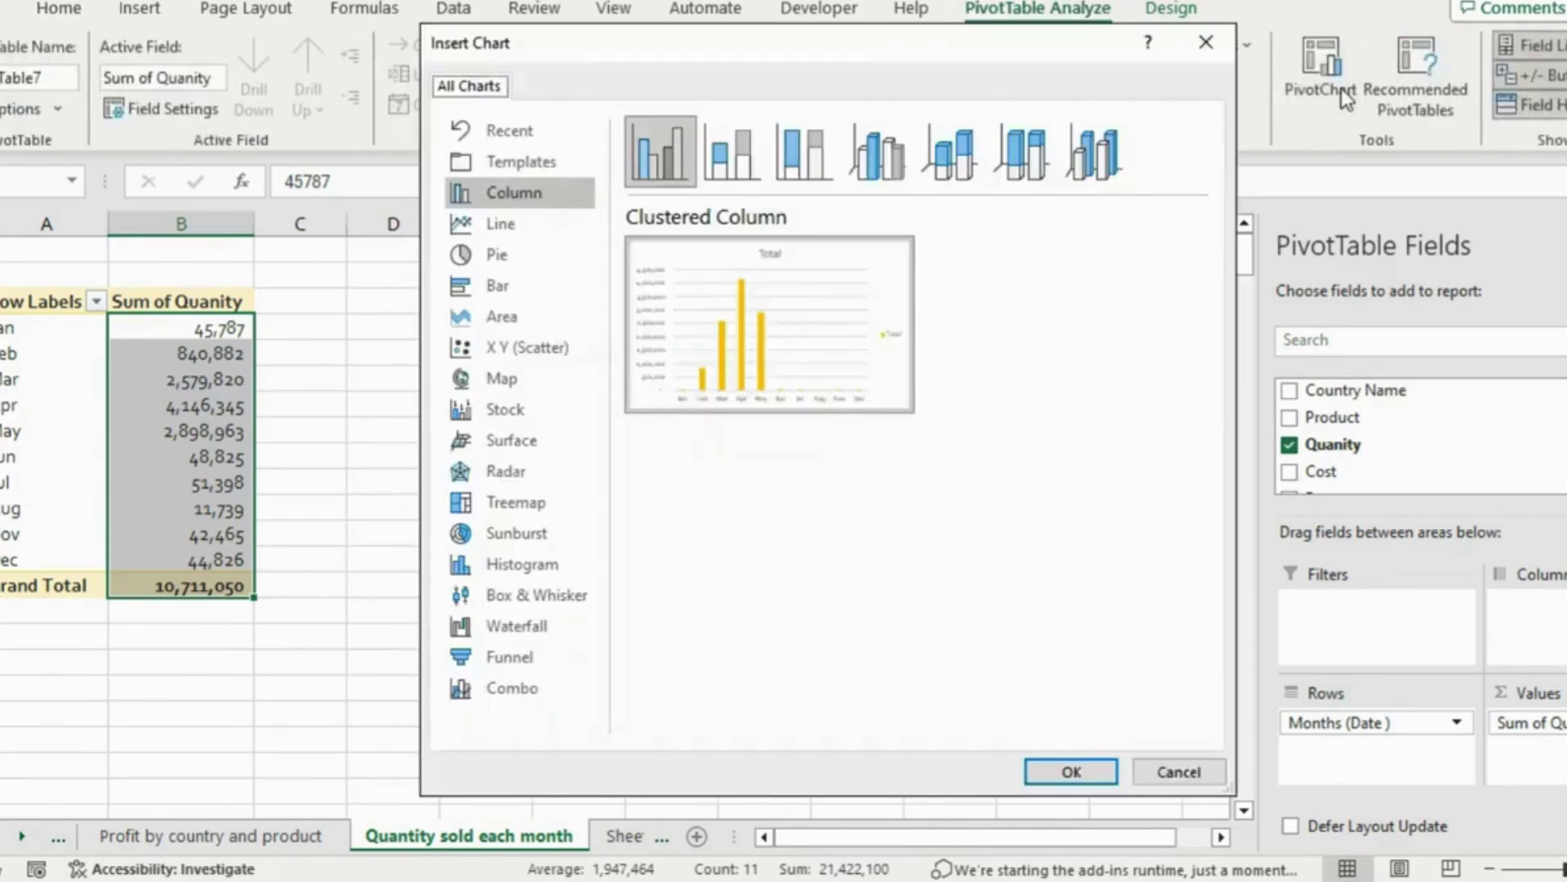
pyautogui.click(513, 228)
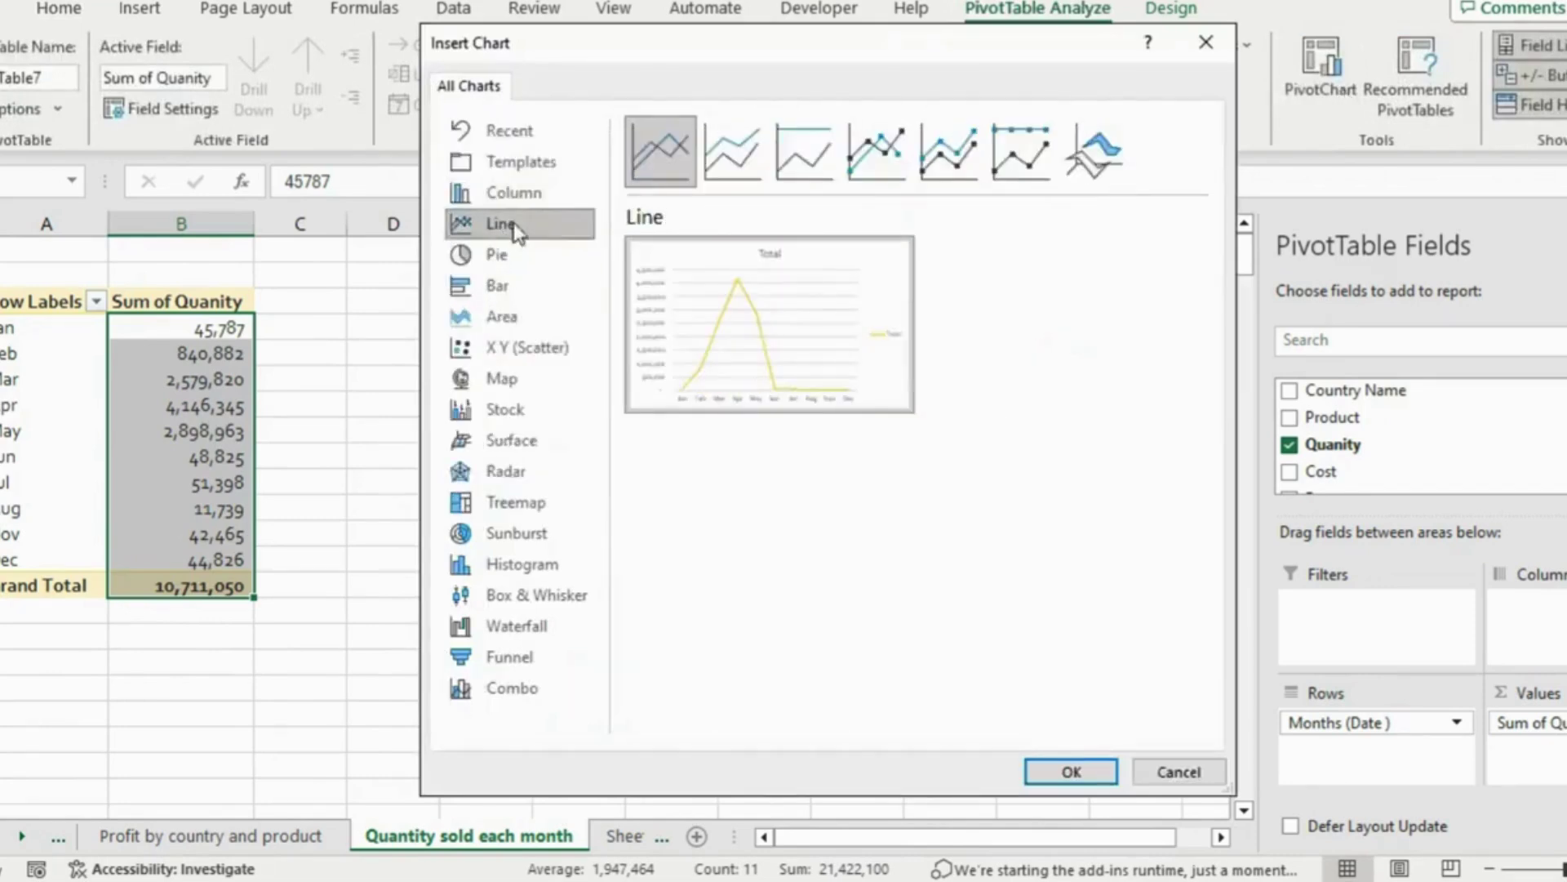
pyautogui.click(1061, 771)
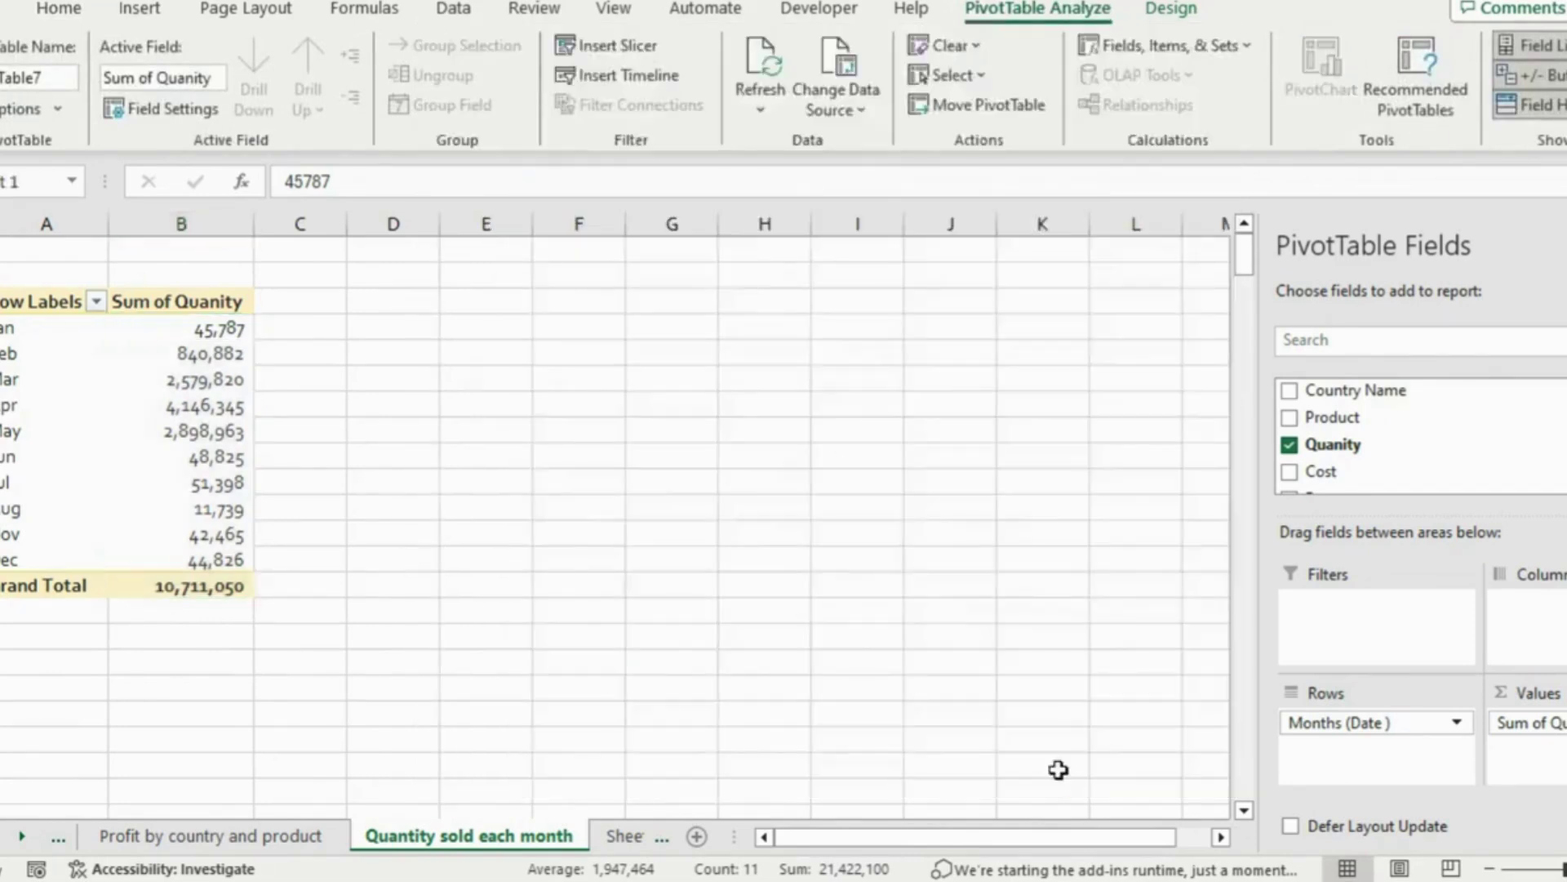
pyautogui.moveTo(727, 369); pyautogui.dragTo(861, 290)
# Title the chart 'Unit sold each month' and hide all its field buttons
pyautogui.click(773, 315)
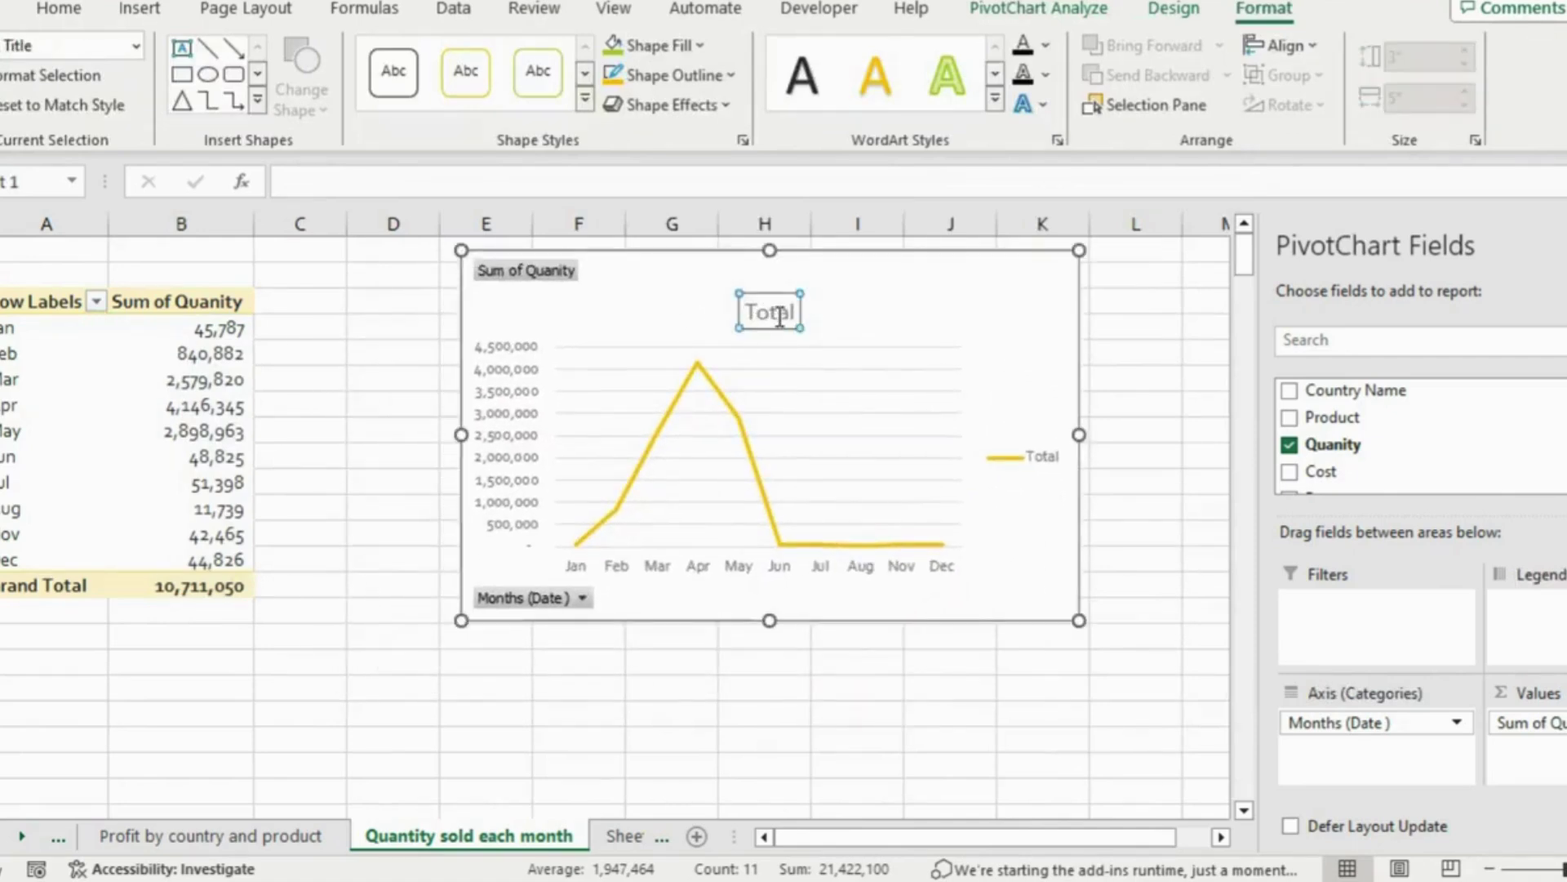
pyautogui.doubleClick(780, 317)
pyautogui.write('Unit sold')
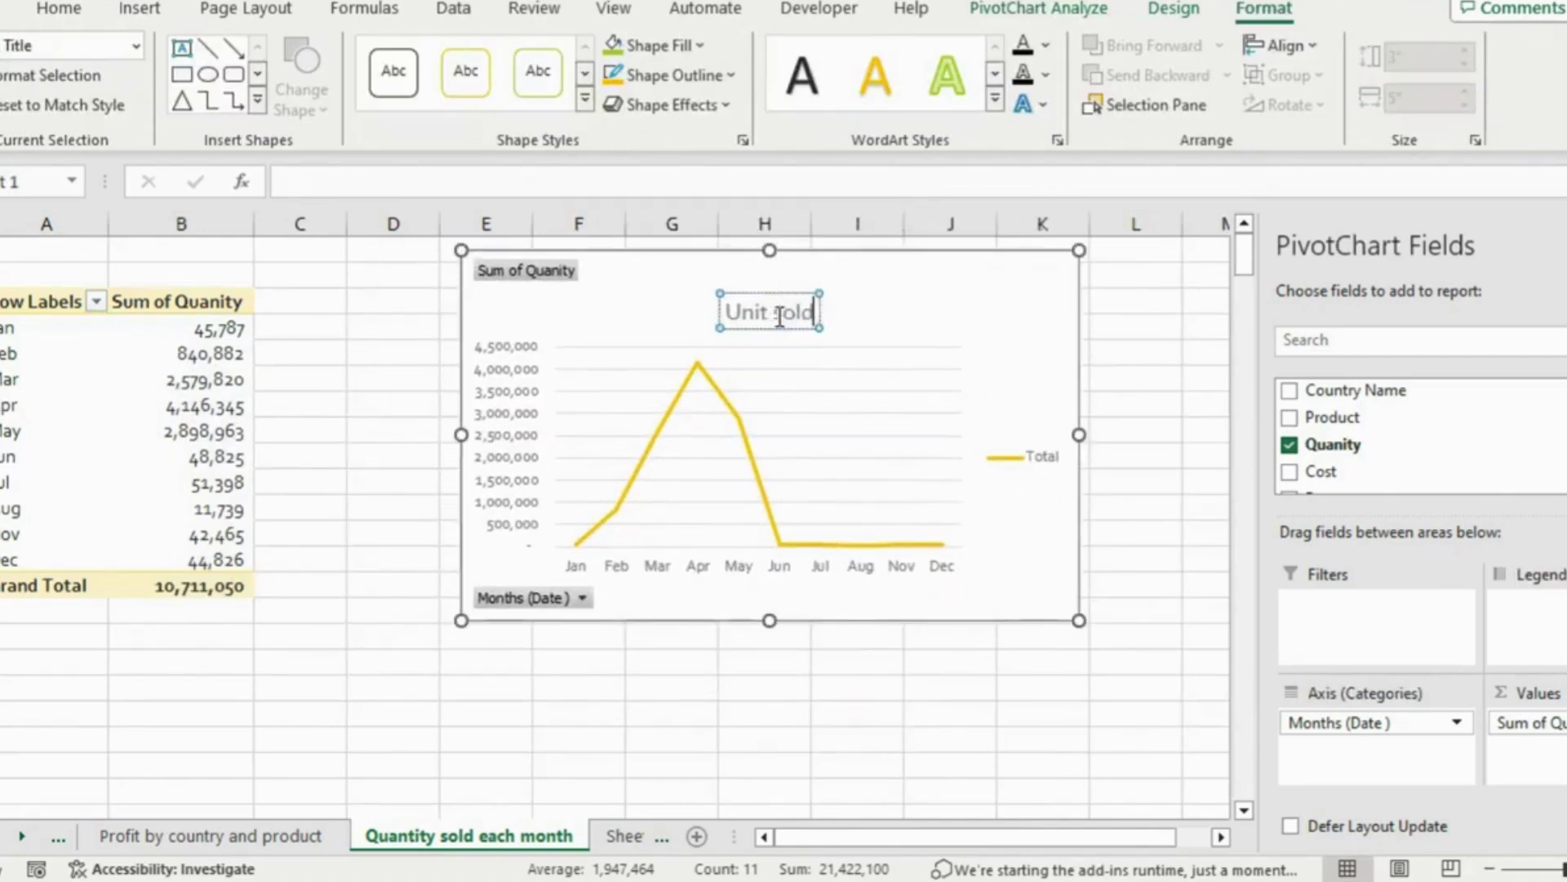
pyautogui.write(' each month')
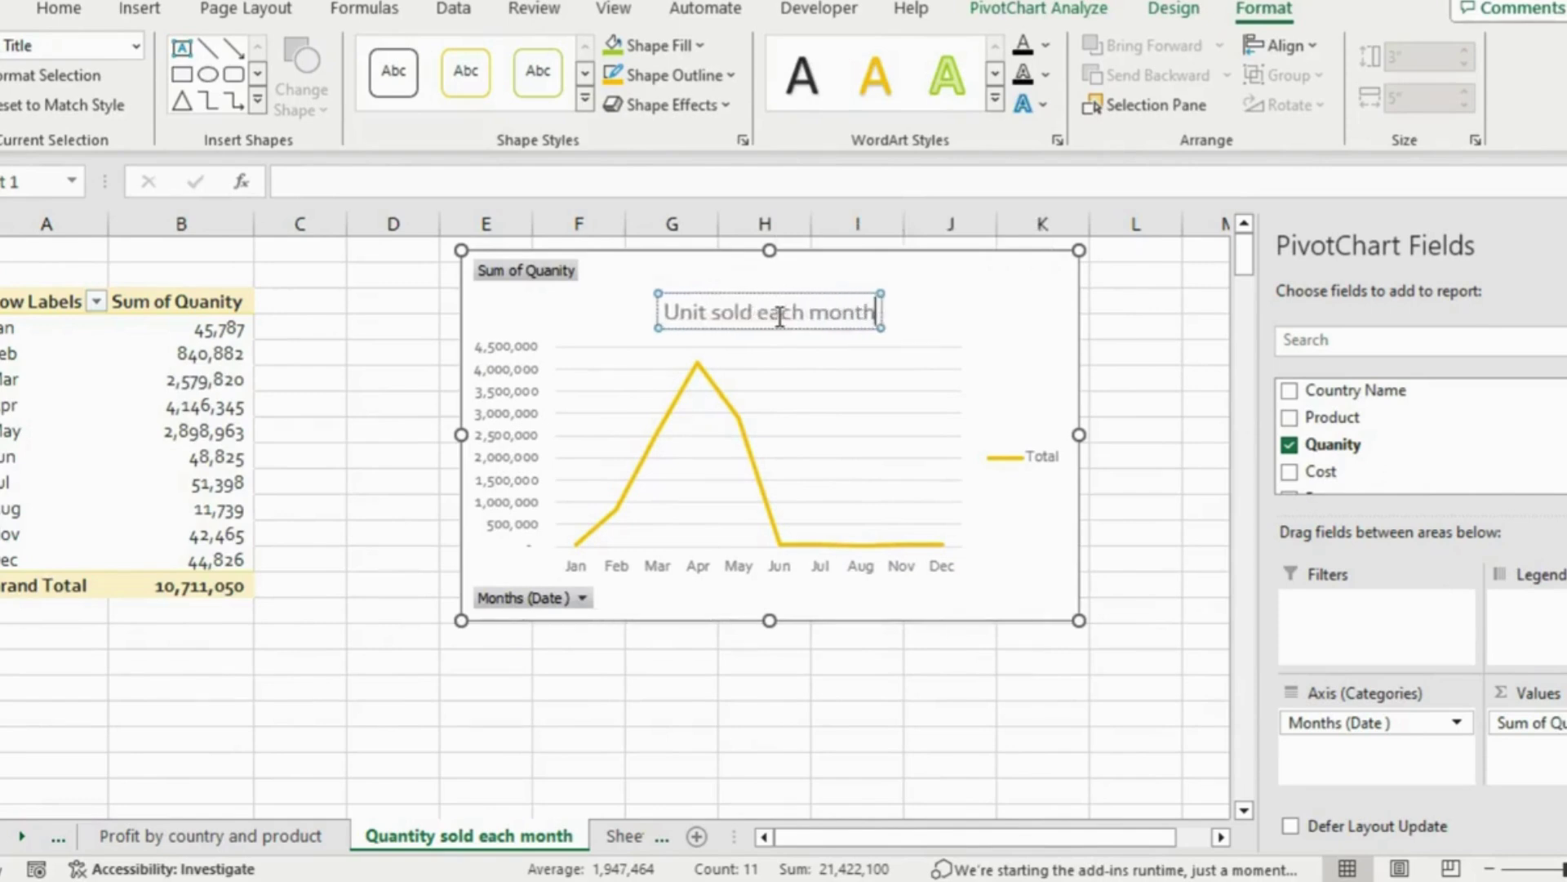
pyautogui.rightClick(571, 601)
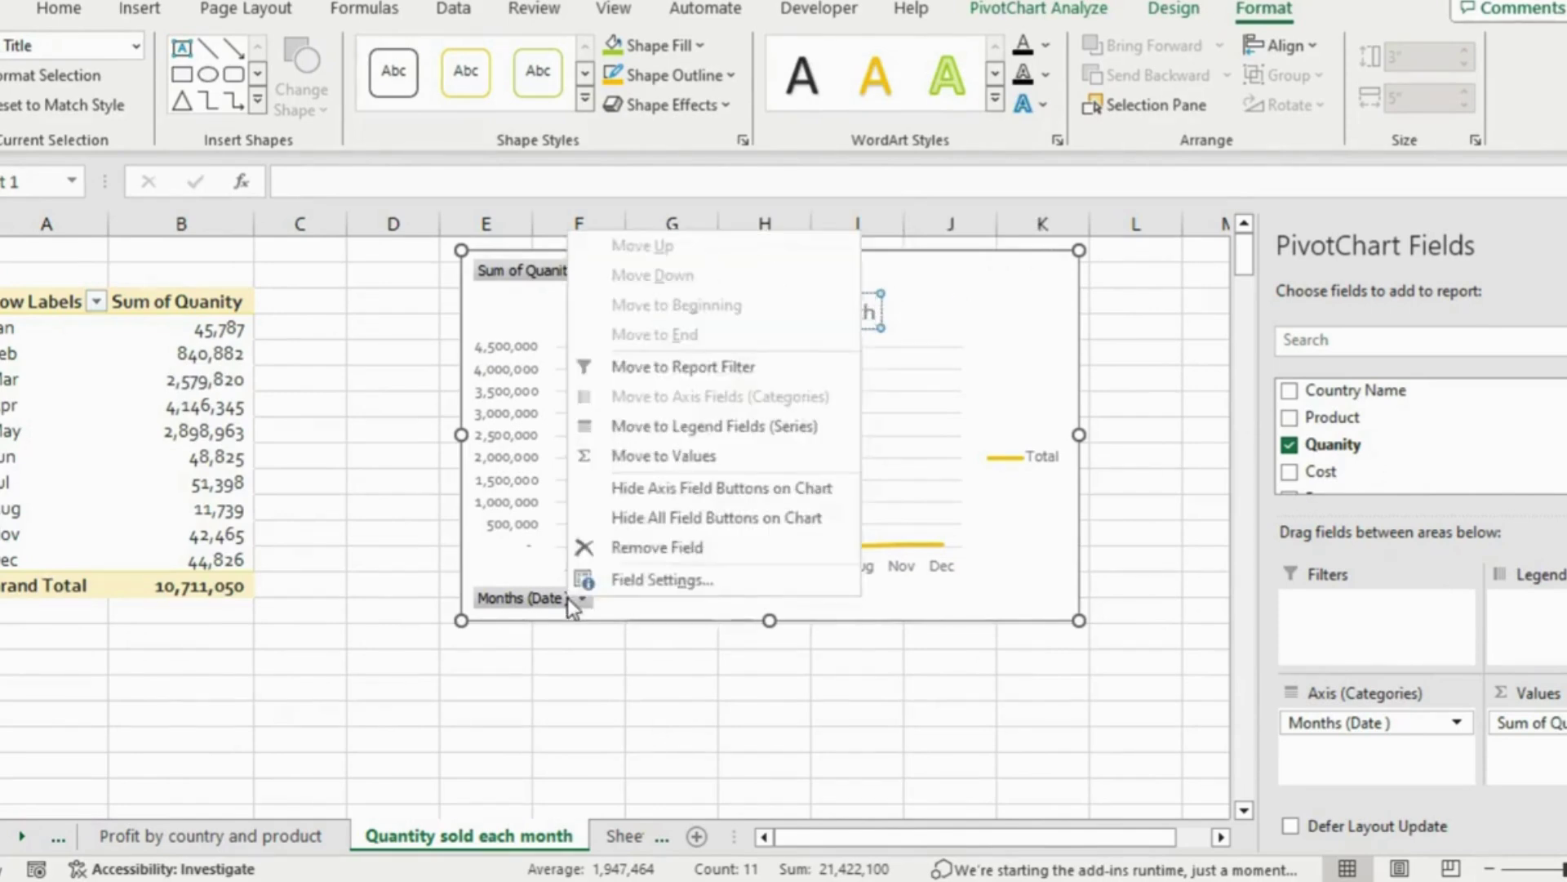
pyautogui.click(649, 517)
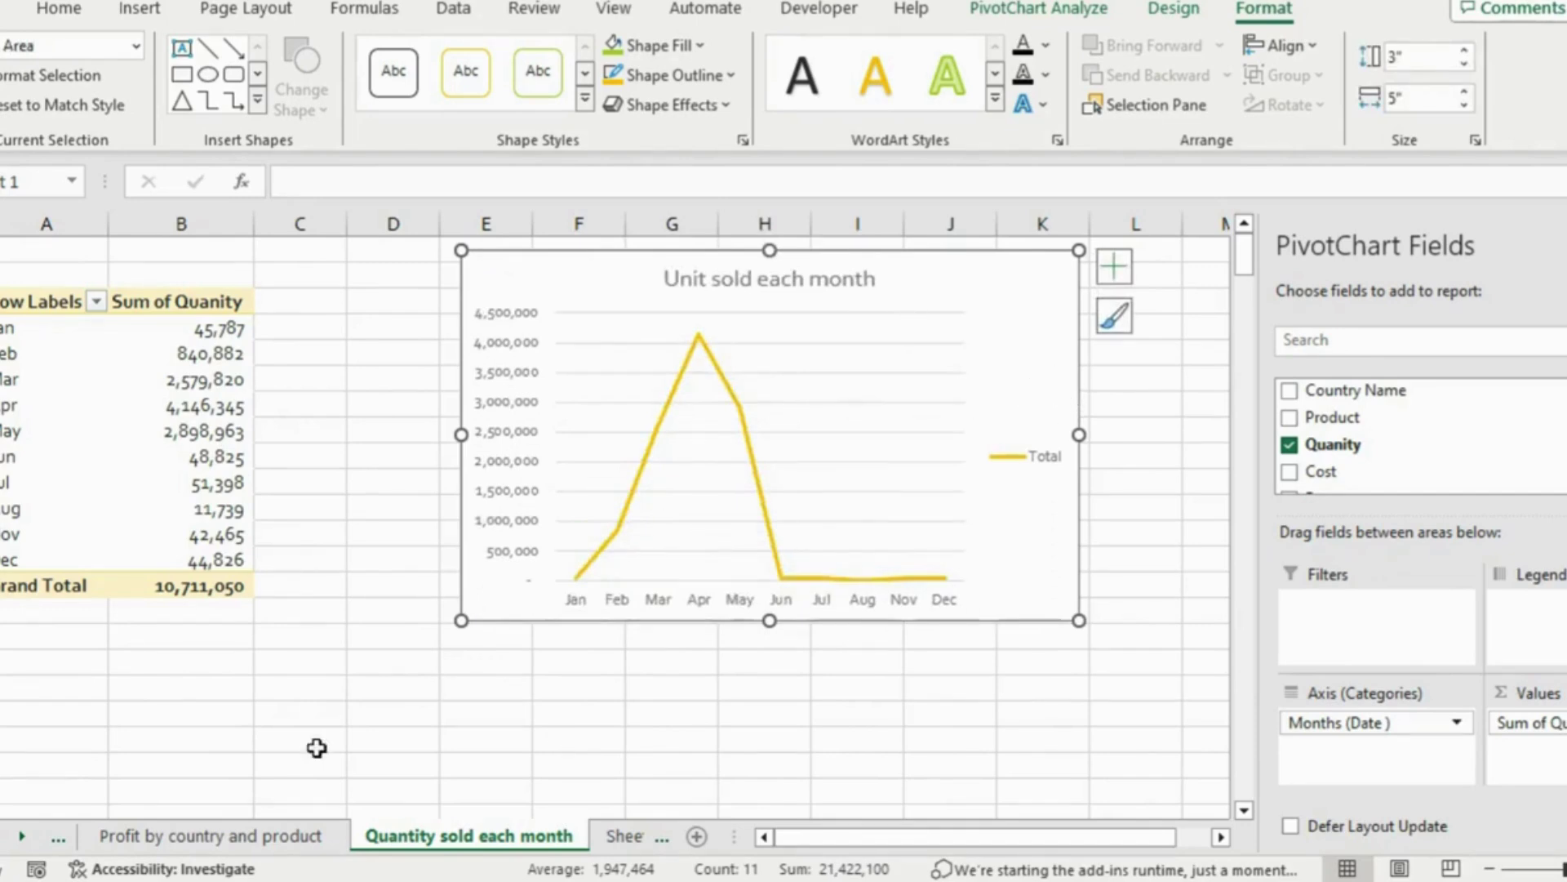
# Paste the 'Unit sold each month' chart onto the Dashboard beside the profit chart and shrink it
pyautogui.click(51, 841)
pyautogui.click(102, 837)
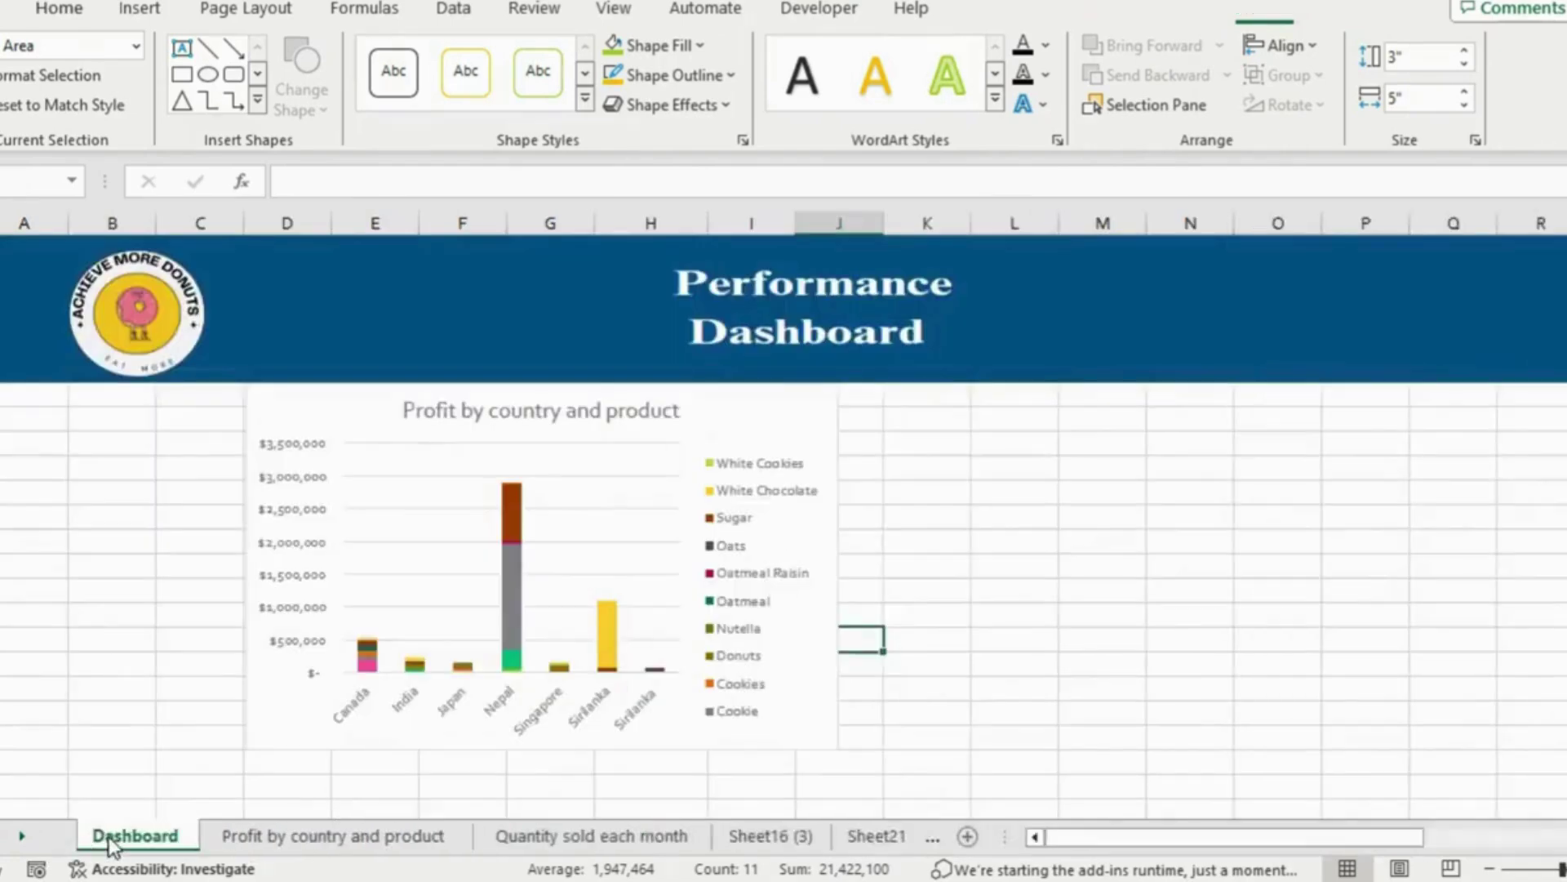
pyautogui.click(925, 405)
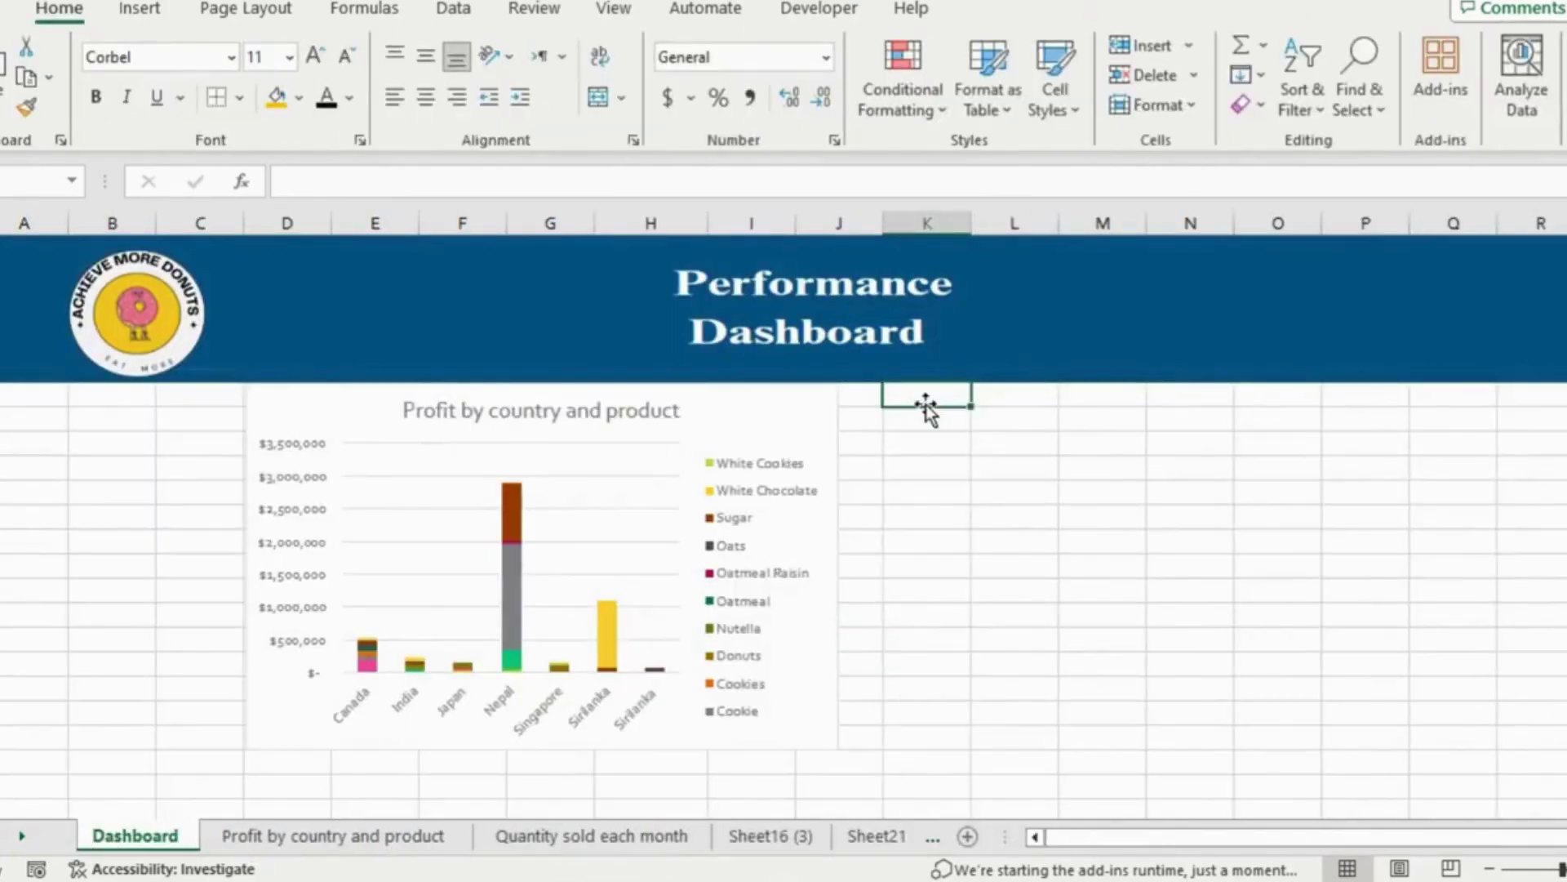
pyautogui.hotkey('ctrl', 'v')
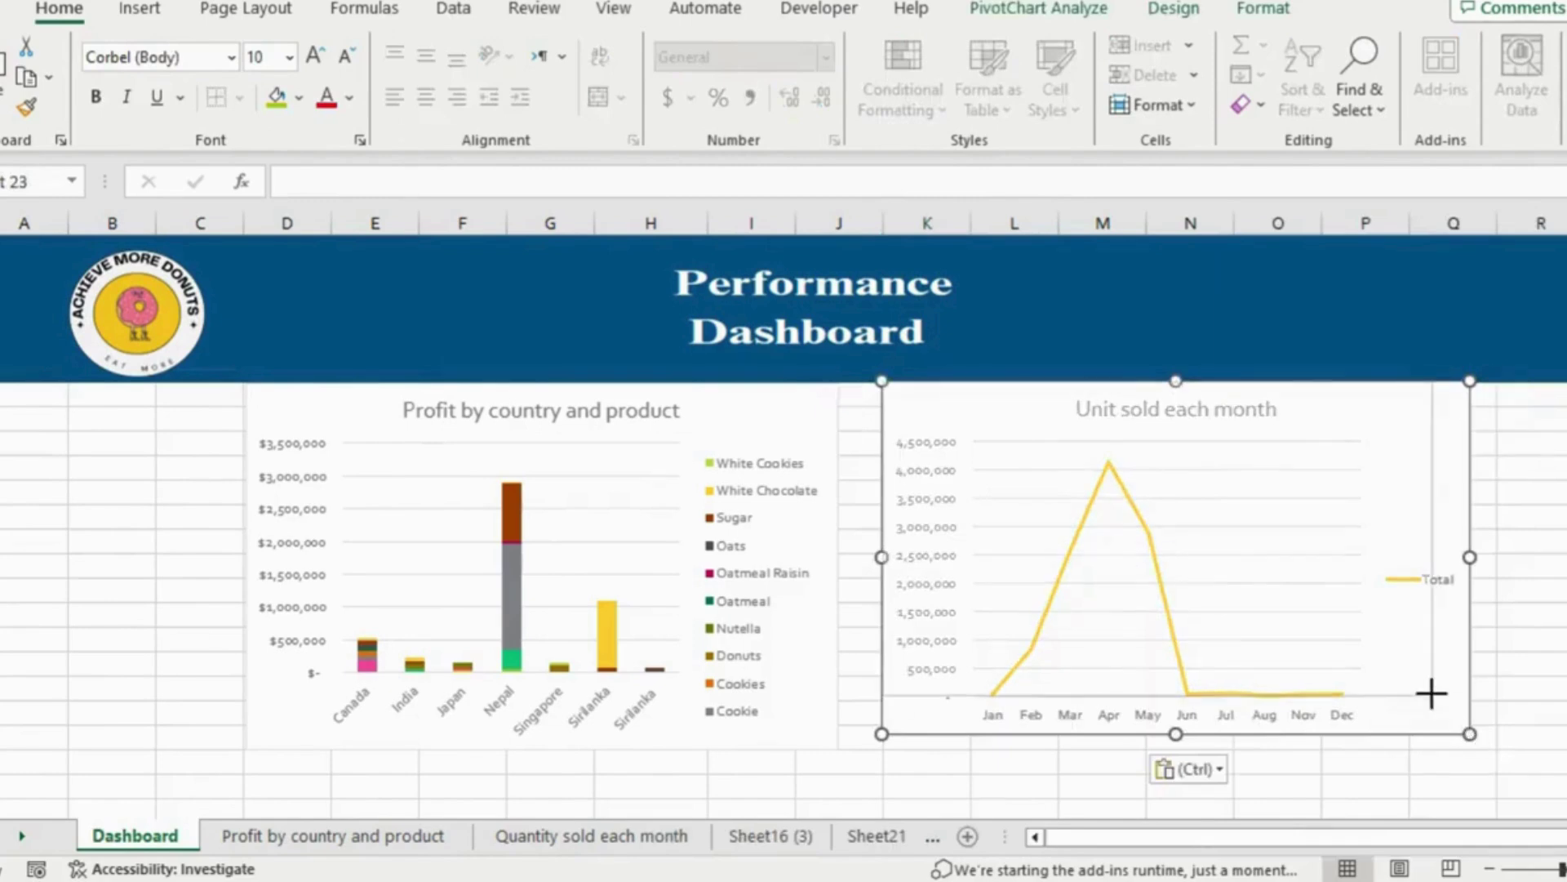
pyautogui.moveTo(1424, 583); pyautogui.dragTo(1426, 627)
pyautogui.click(569, 835)
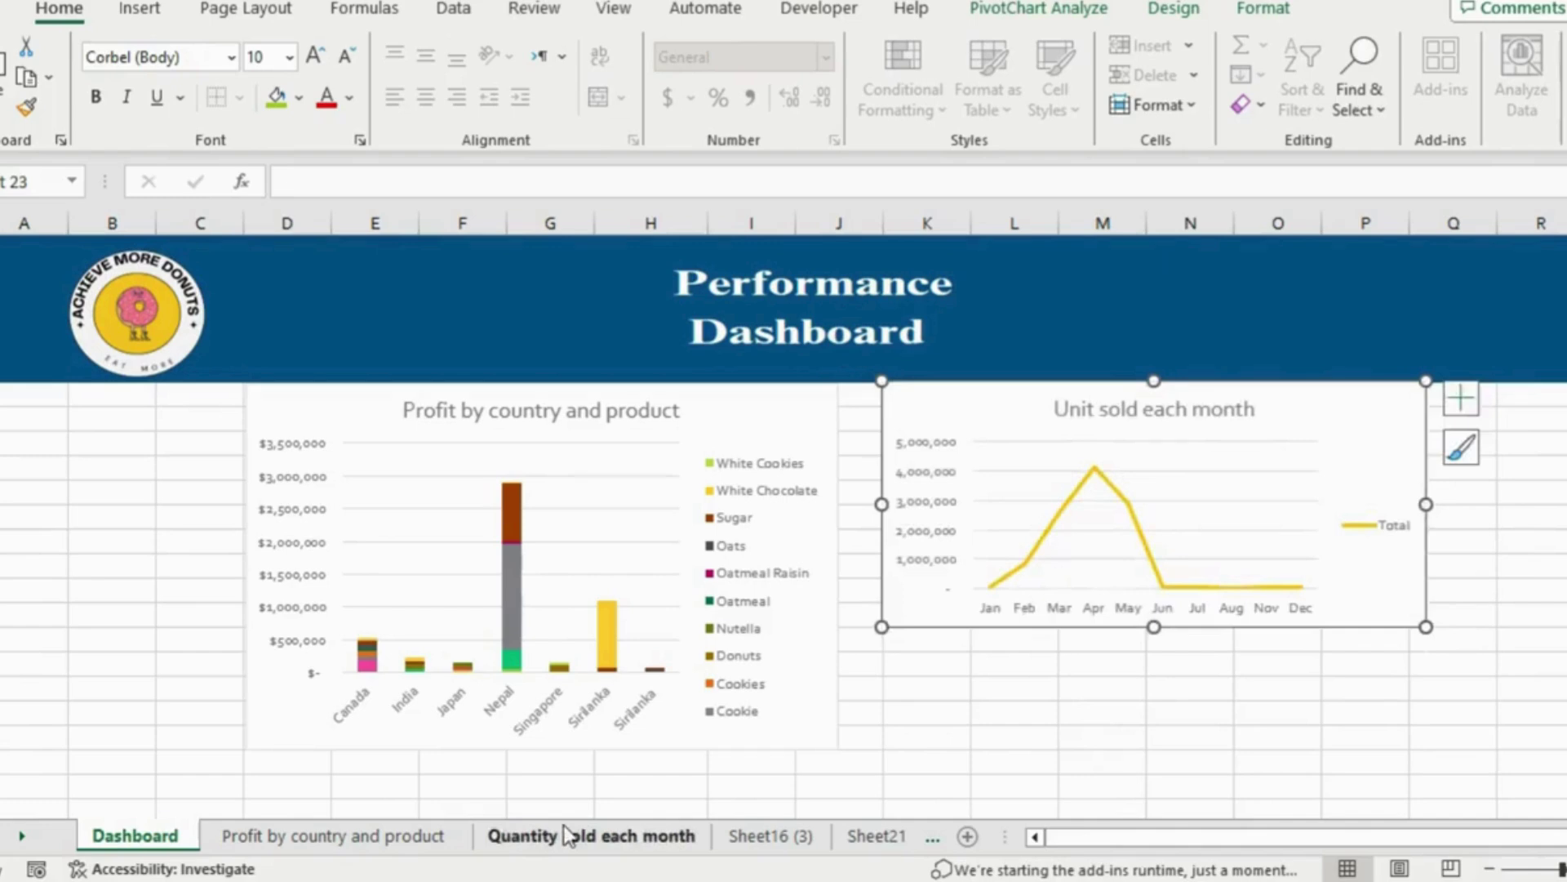
# Rename the new pivot table sheet to 'Profit by month'
pyautogui.click(536, 846)
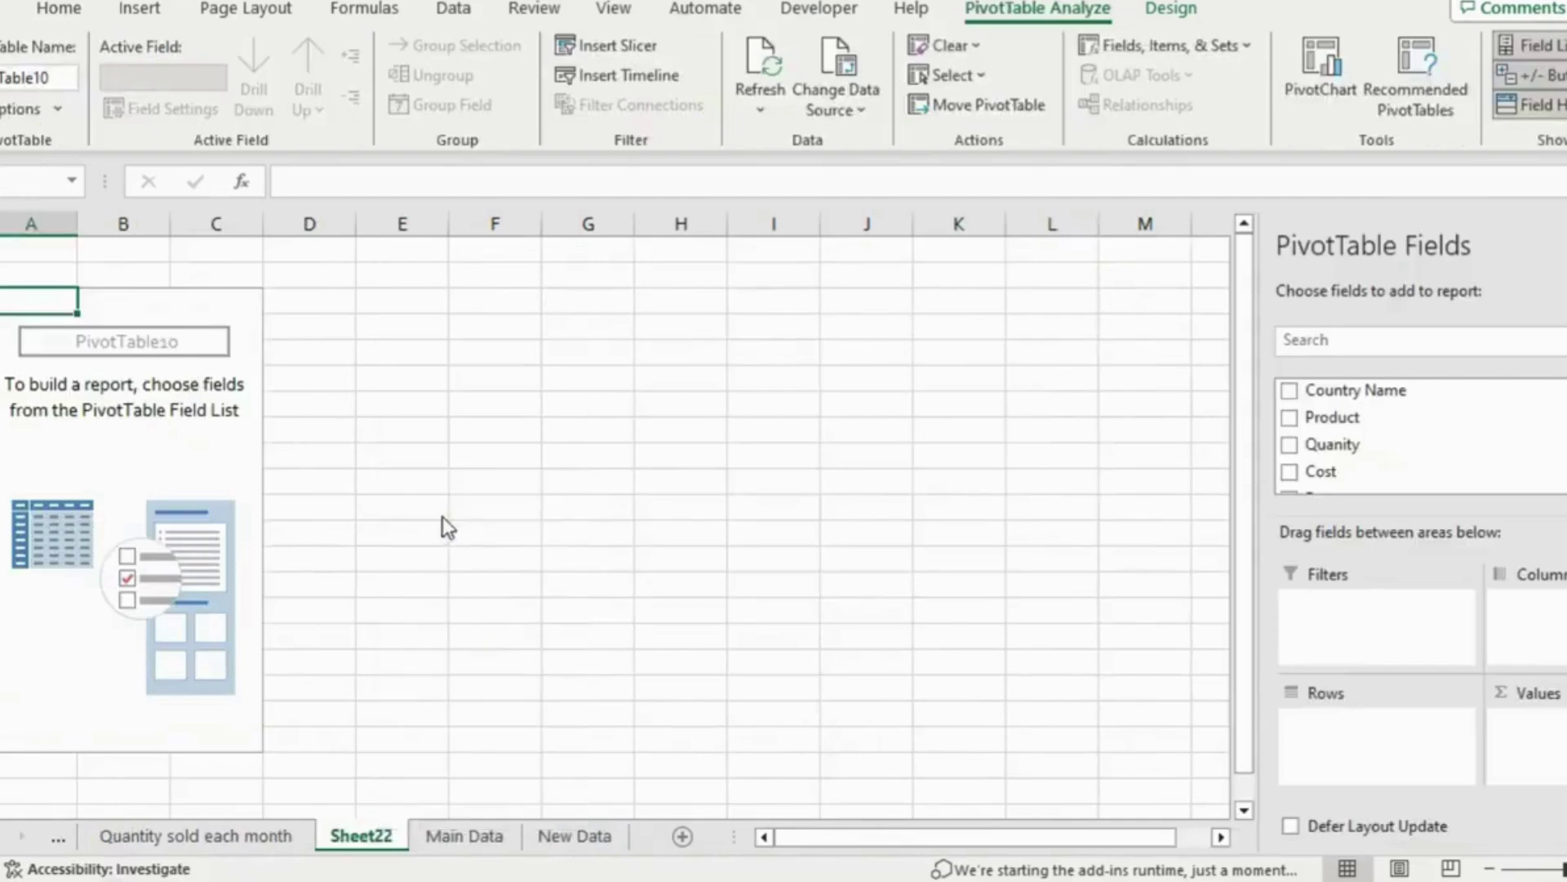
pyautogui.hotkey('alt', 'h')
pyautogui.write('or')
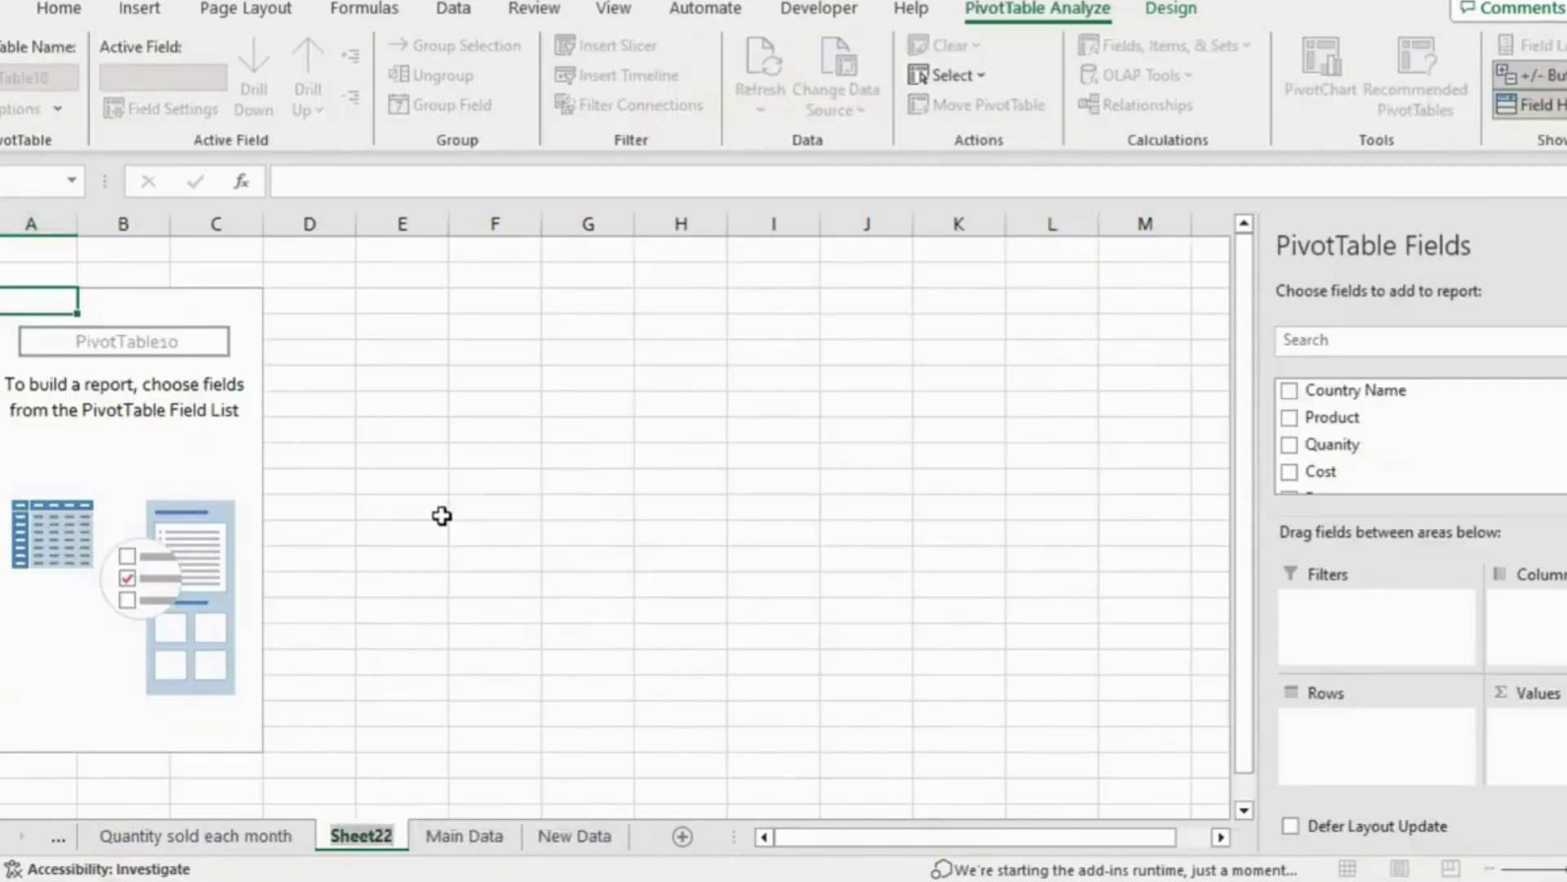
pyautogui.write('Profit by month')
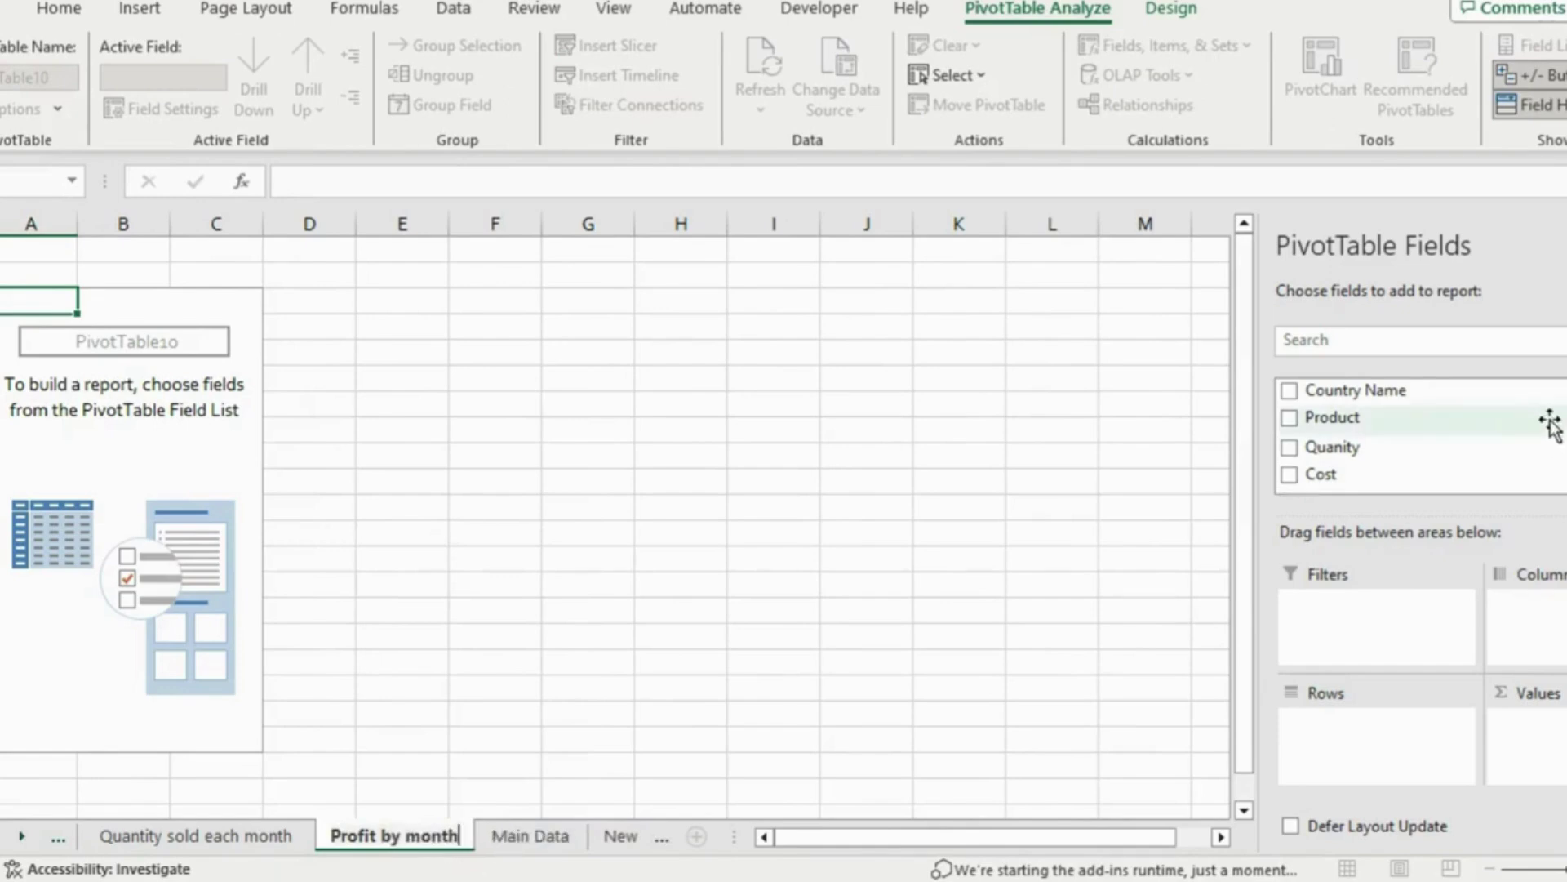
# Put Months in the pivot rows, sum Profit as values, and select the monthly profits
pyautogui.scroll(-1, 1355, 433)
pyautogui.scroll(-1, 1355, 433)
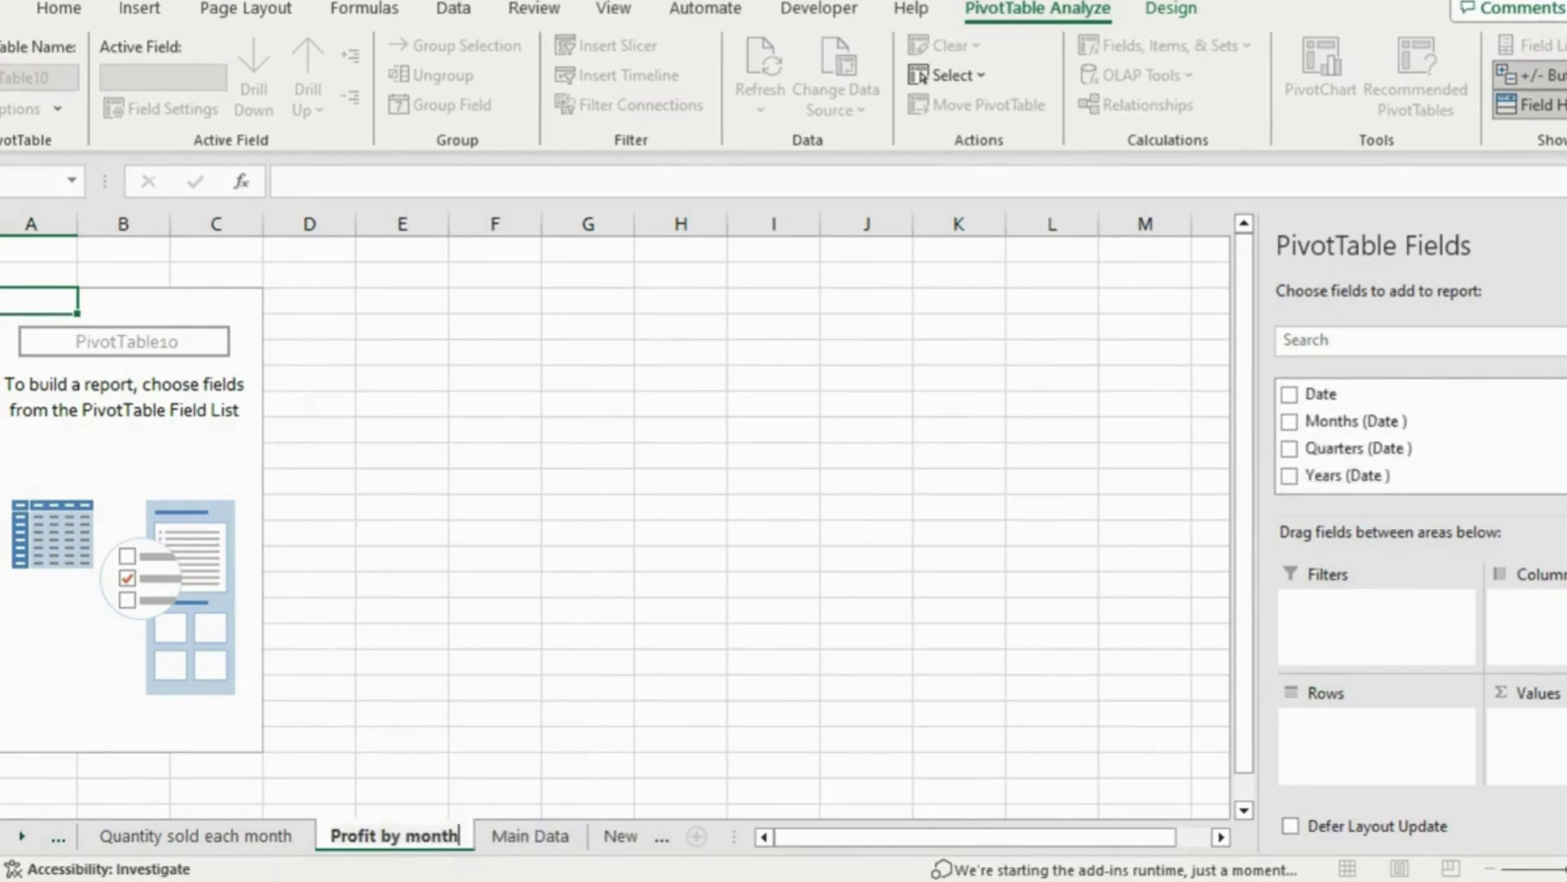
pyautogui.moveTo(1388, 424); pyautogui.dragTo(1373, 727)
pyautogui.scroll(2, 1355, 440)
pyautogui.click(1337, 418)
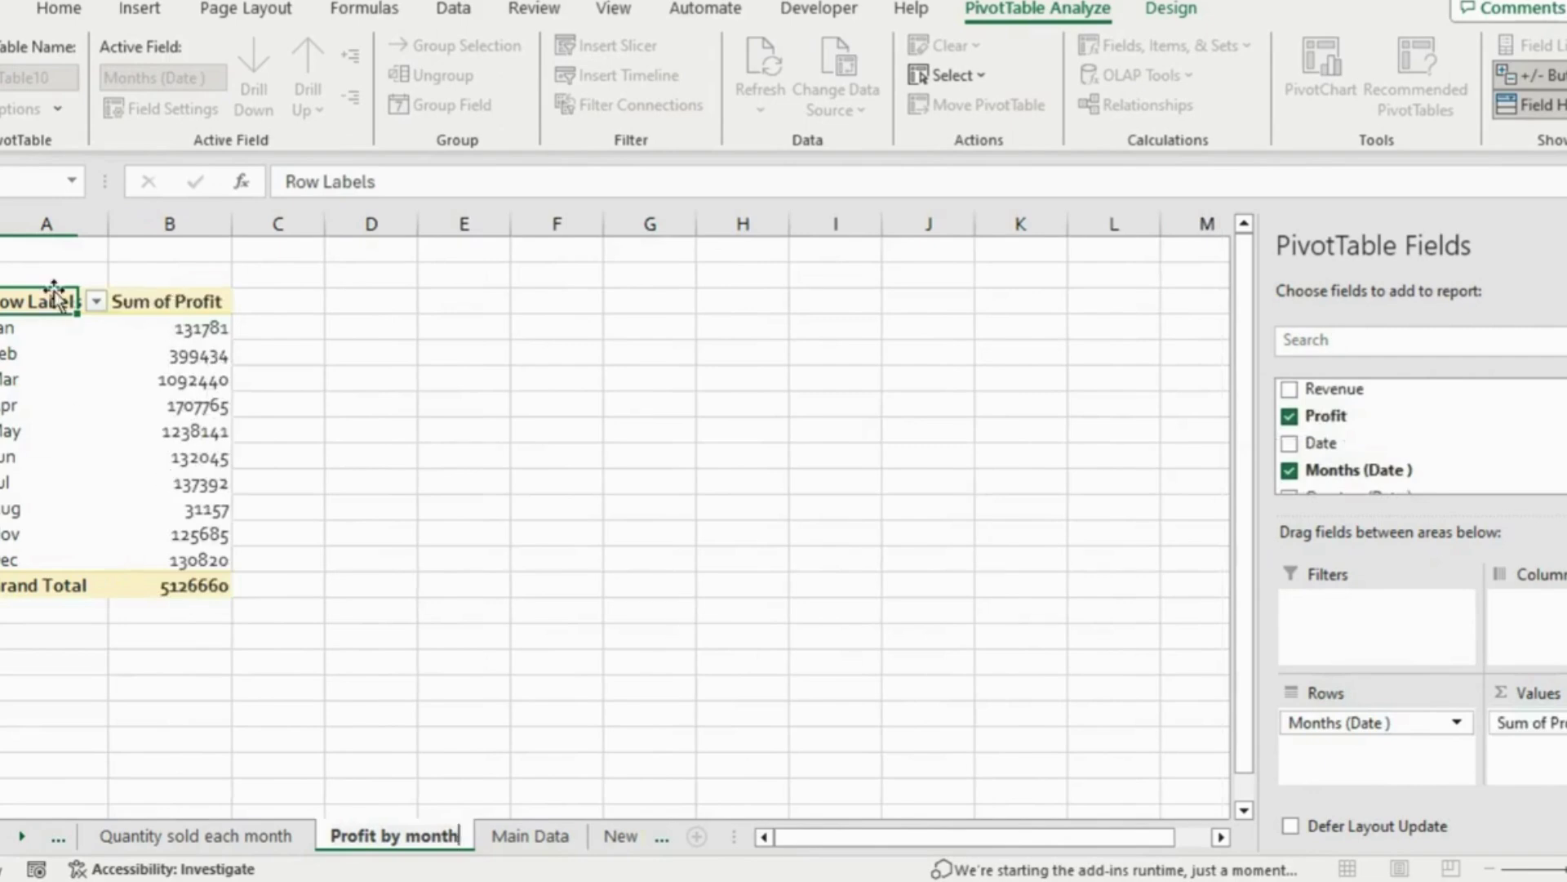
pyautogui.moveTo(178, 331); pyautogui.dragTo(157, 585)
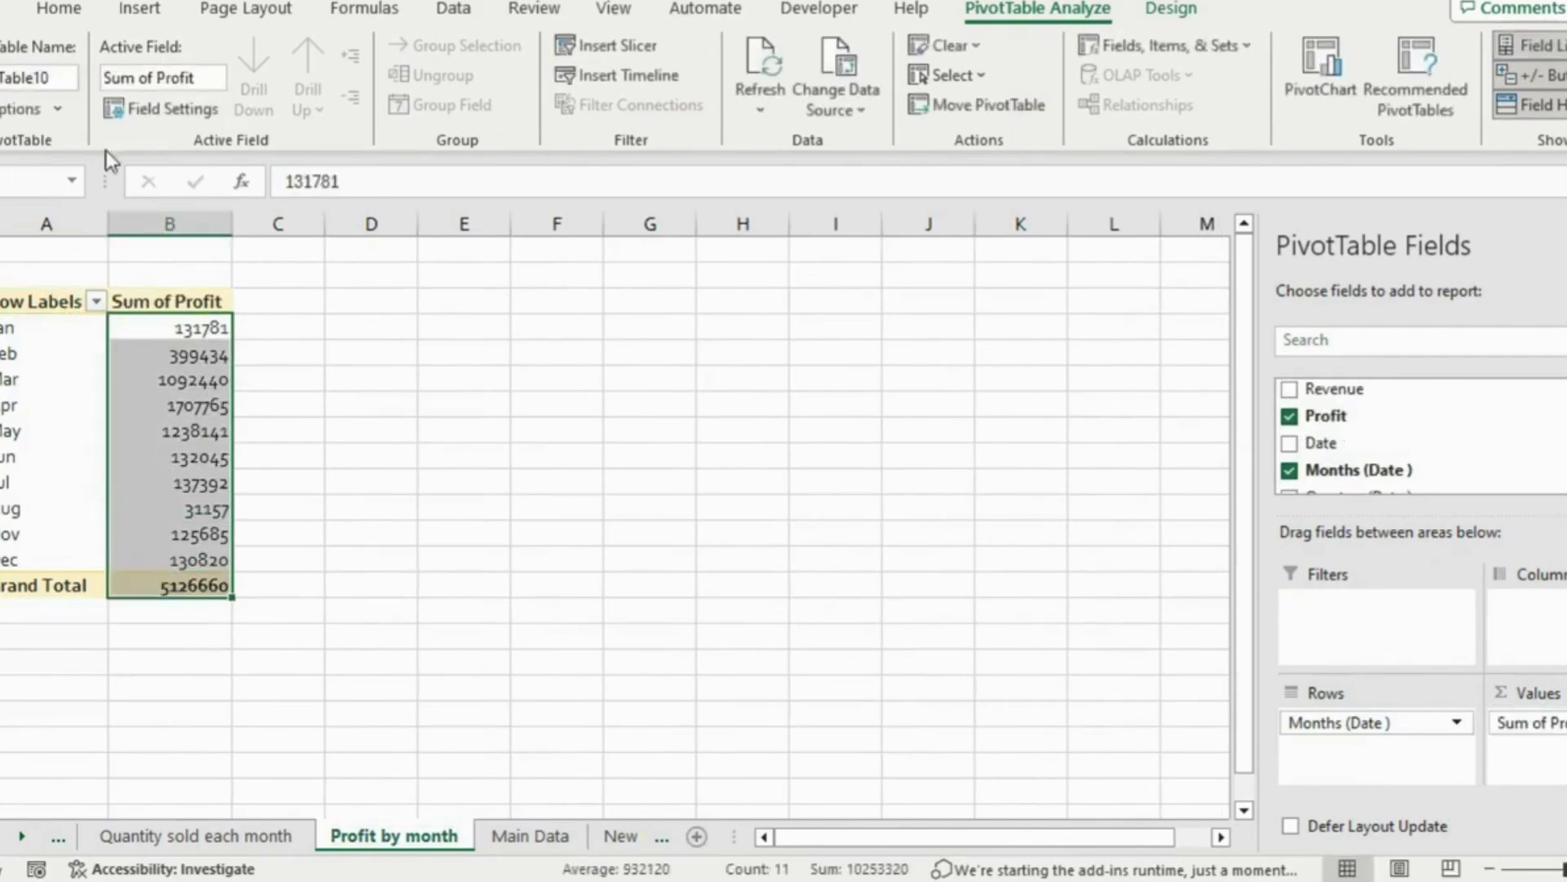
# Format the monthly profit values as accounting dollars with no decimals, totalling $5,126,660
pyautogui.click(62, 9)
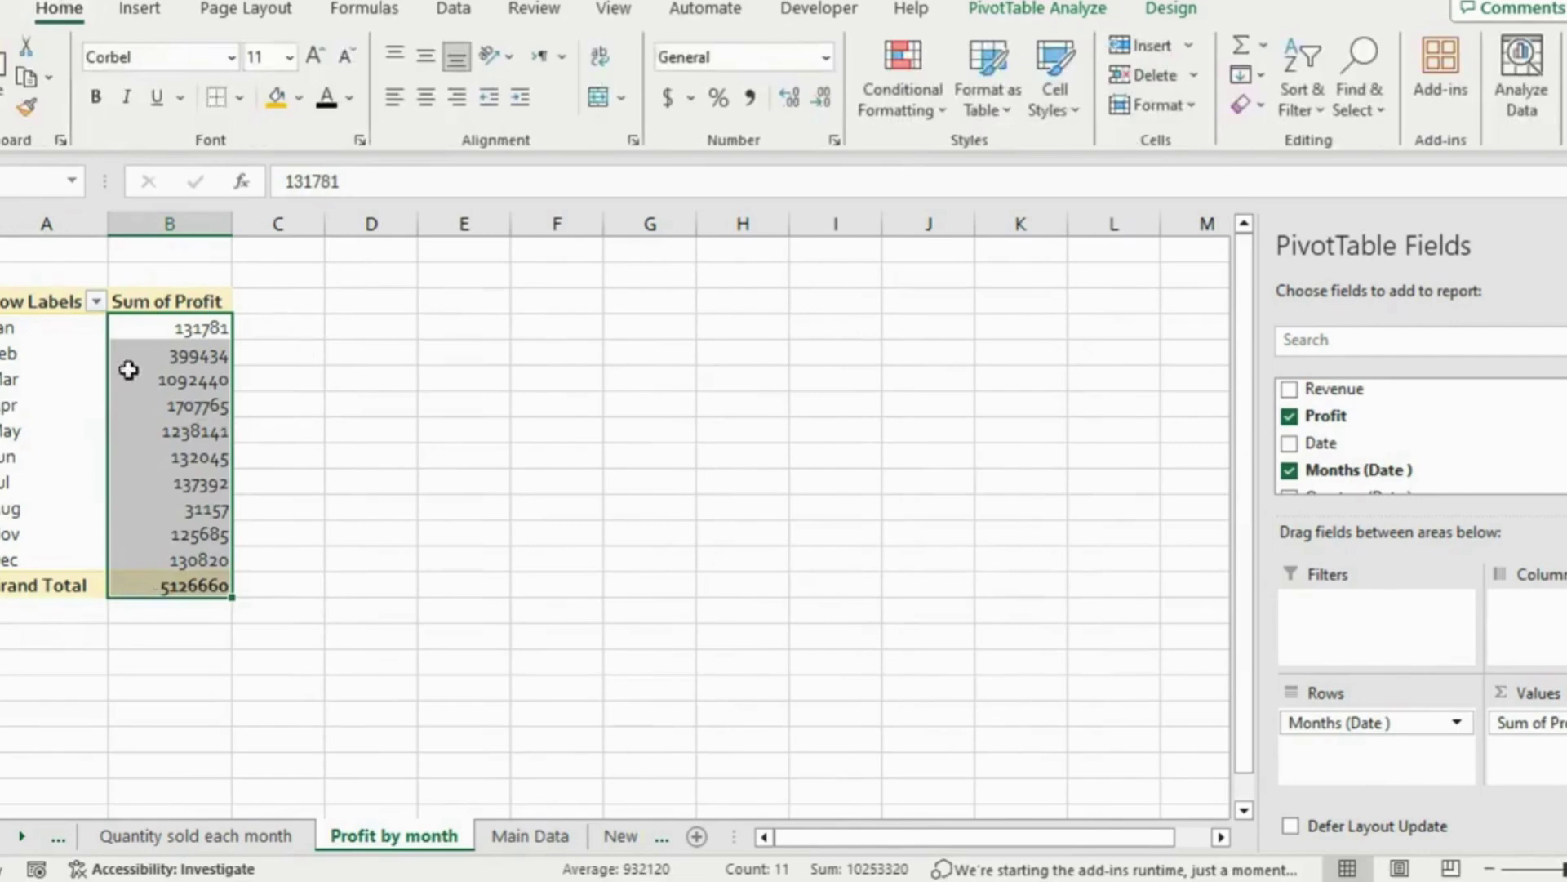
pyautogui.click(668, 97)
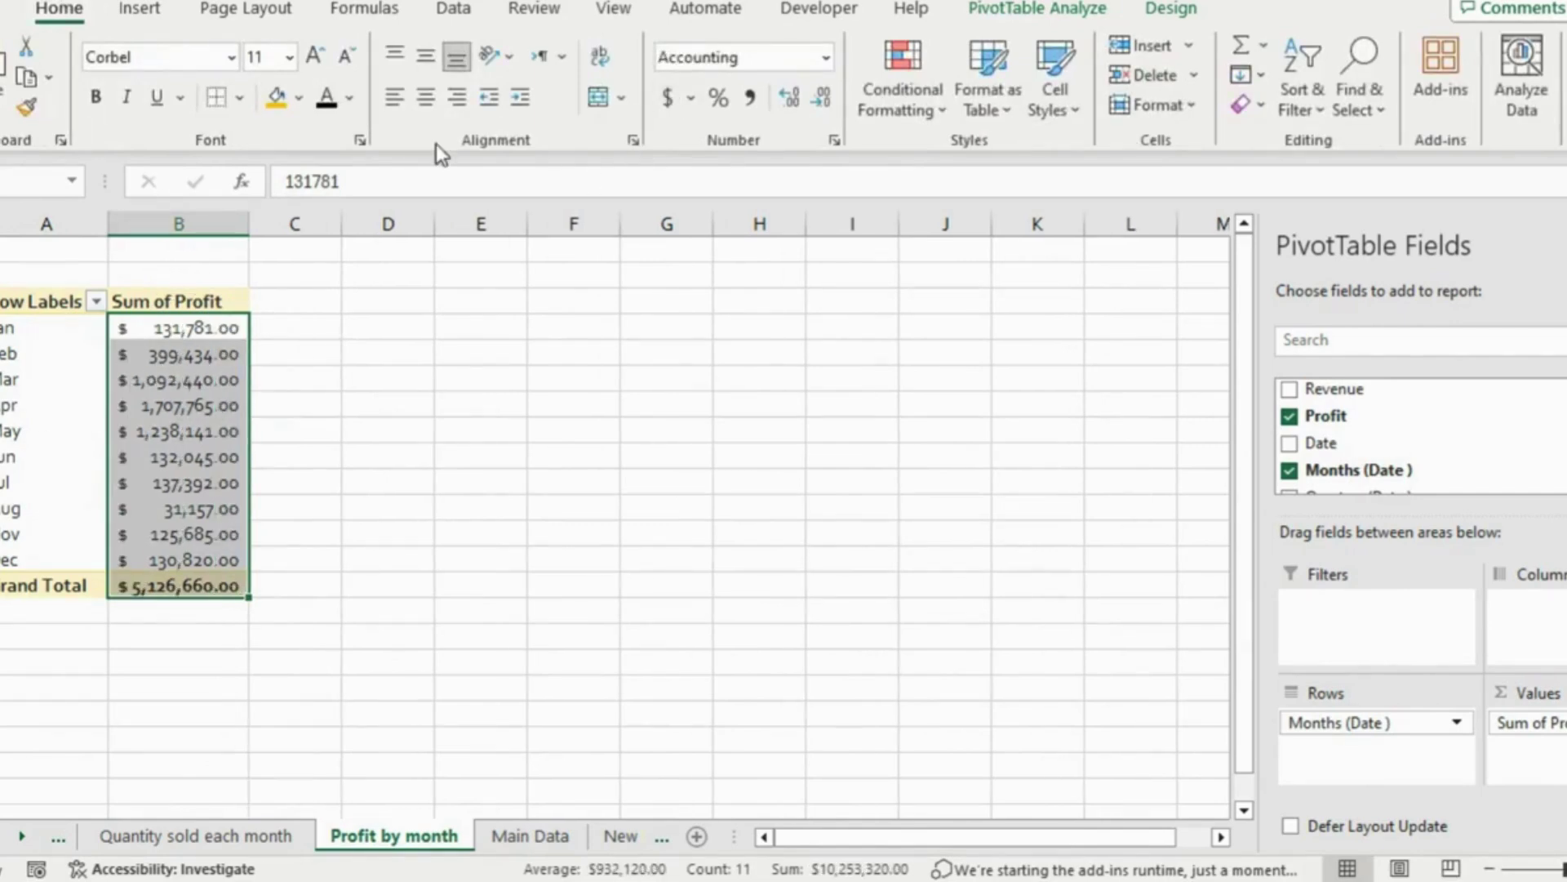
pyautogui.click(821, 98)
pyautogui.click(821, 98)
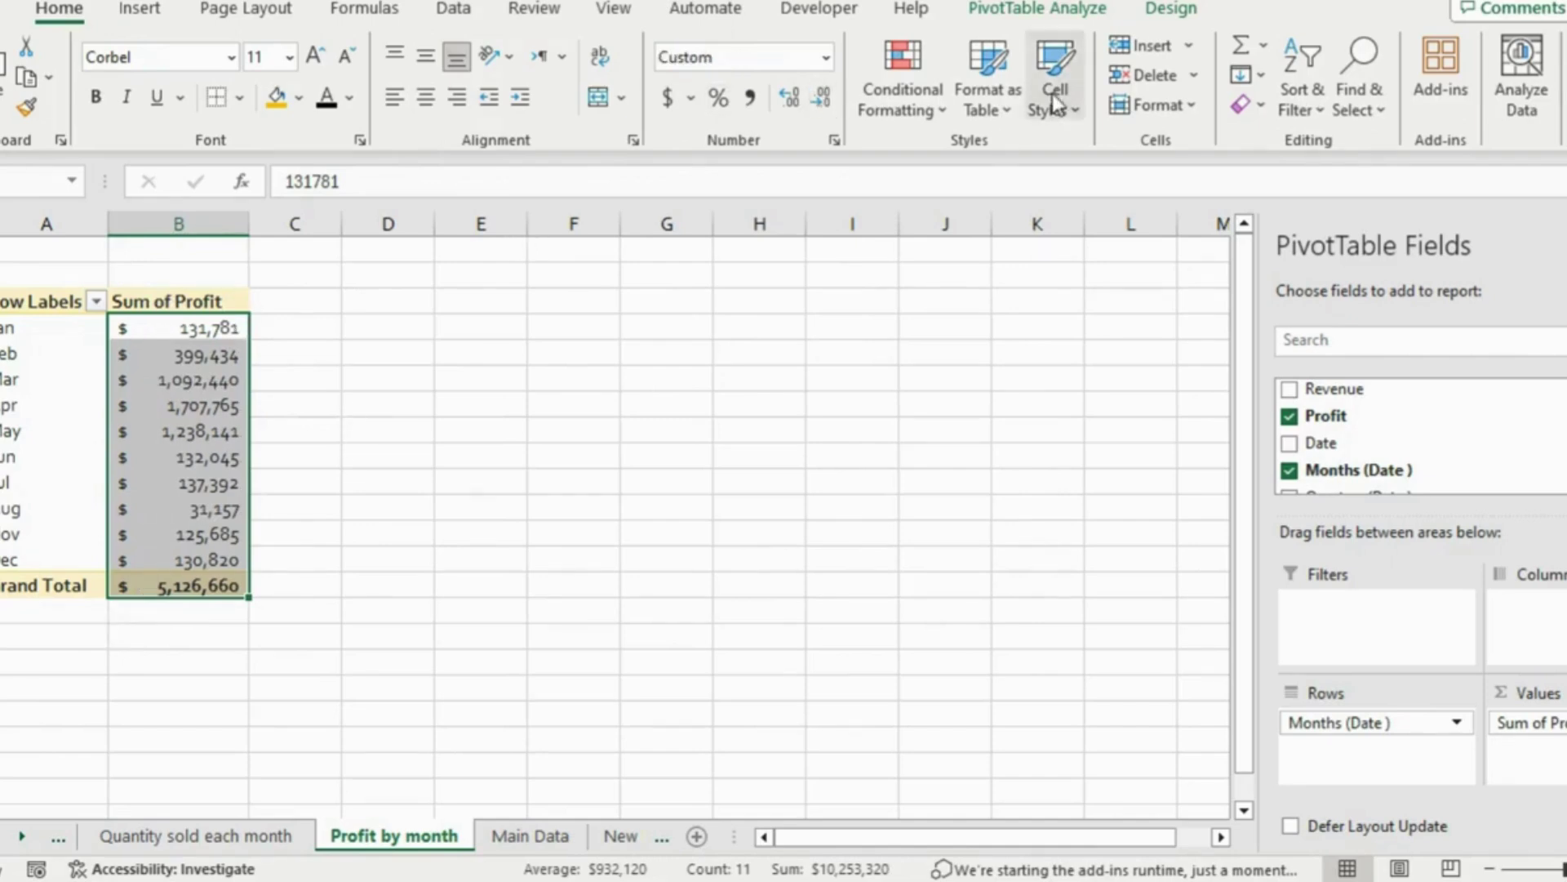
pyautogui.click(1023, 17)
# Insert a line PivotChart of monthly profit and place it beside the pivot table
pyautogui.click(1319, 66)
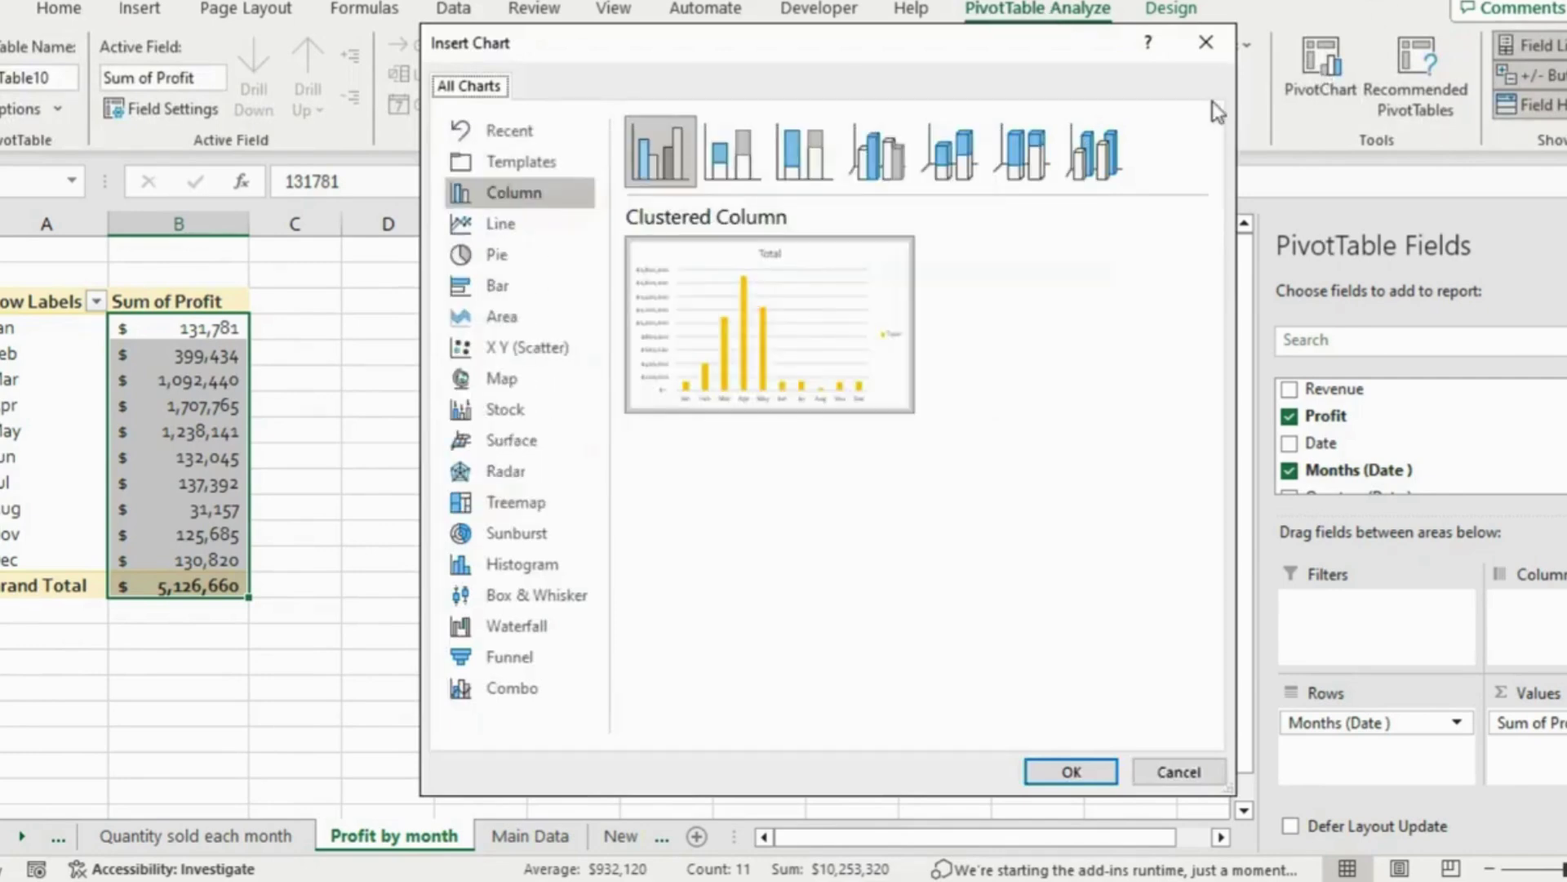
pyautogui.click(498, 225)
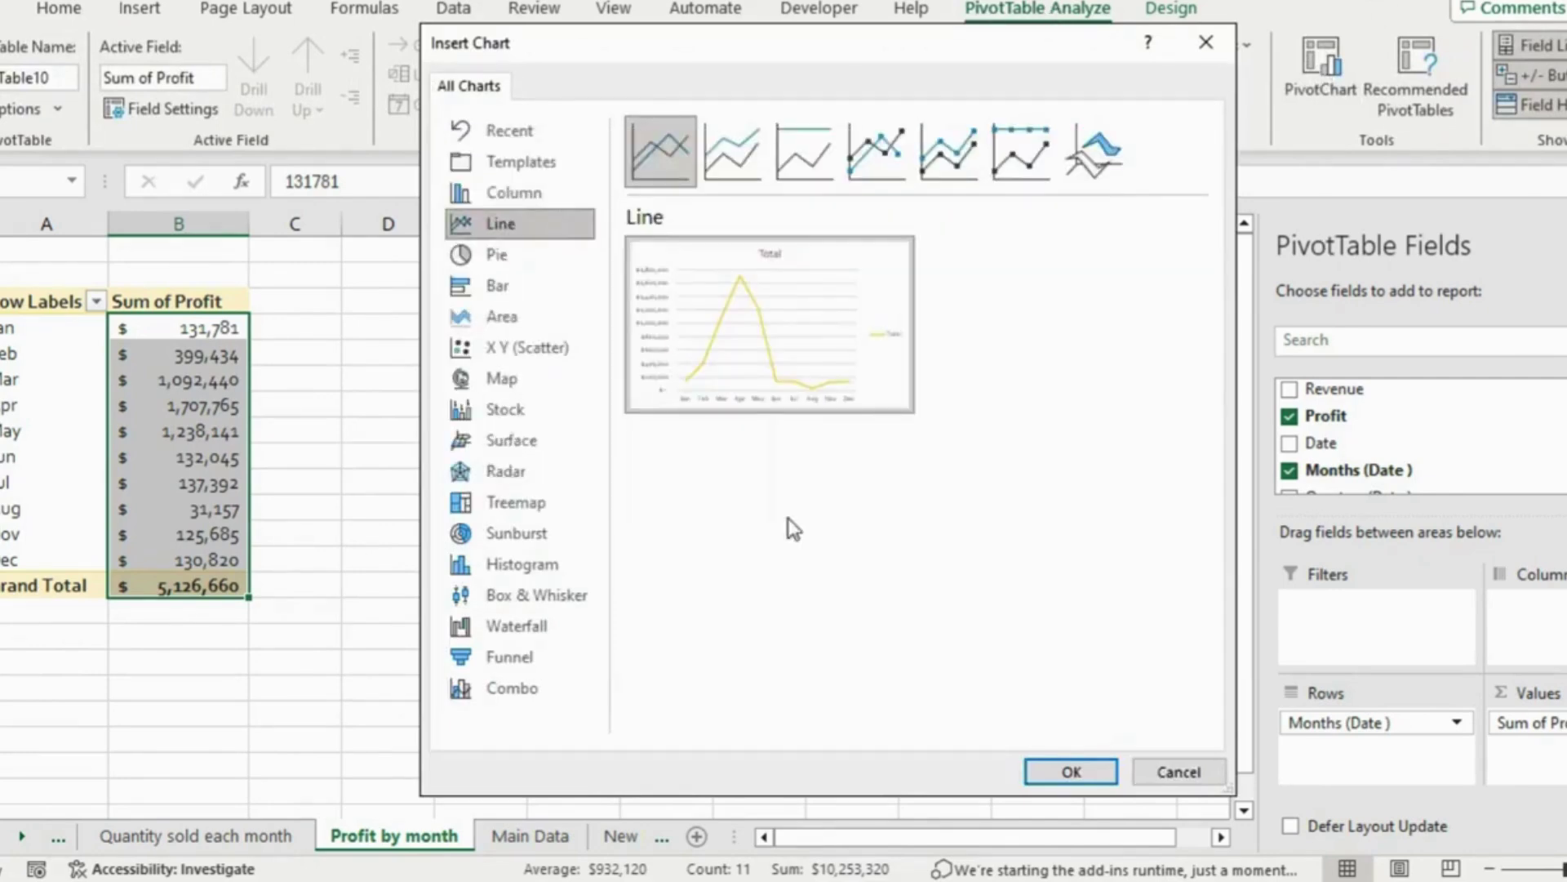
pyautogui.click(1074, 771)
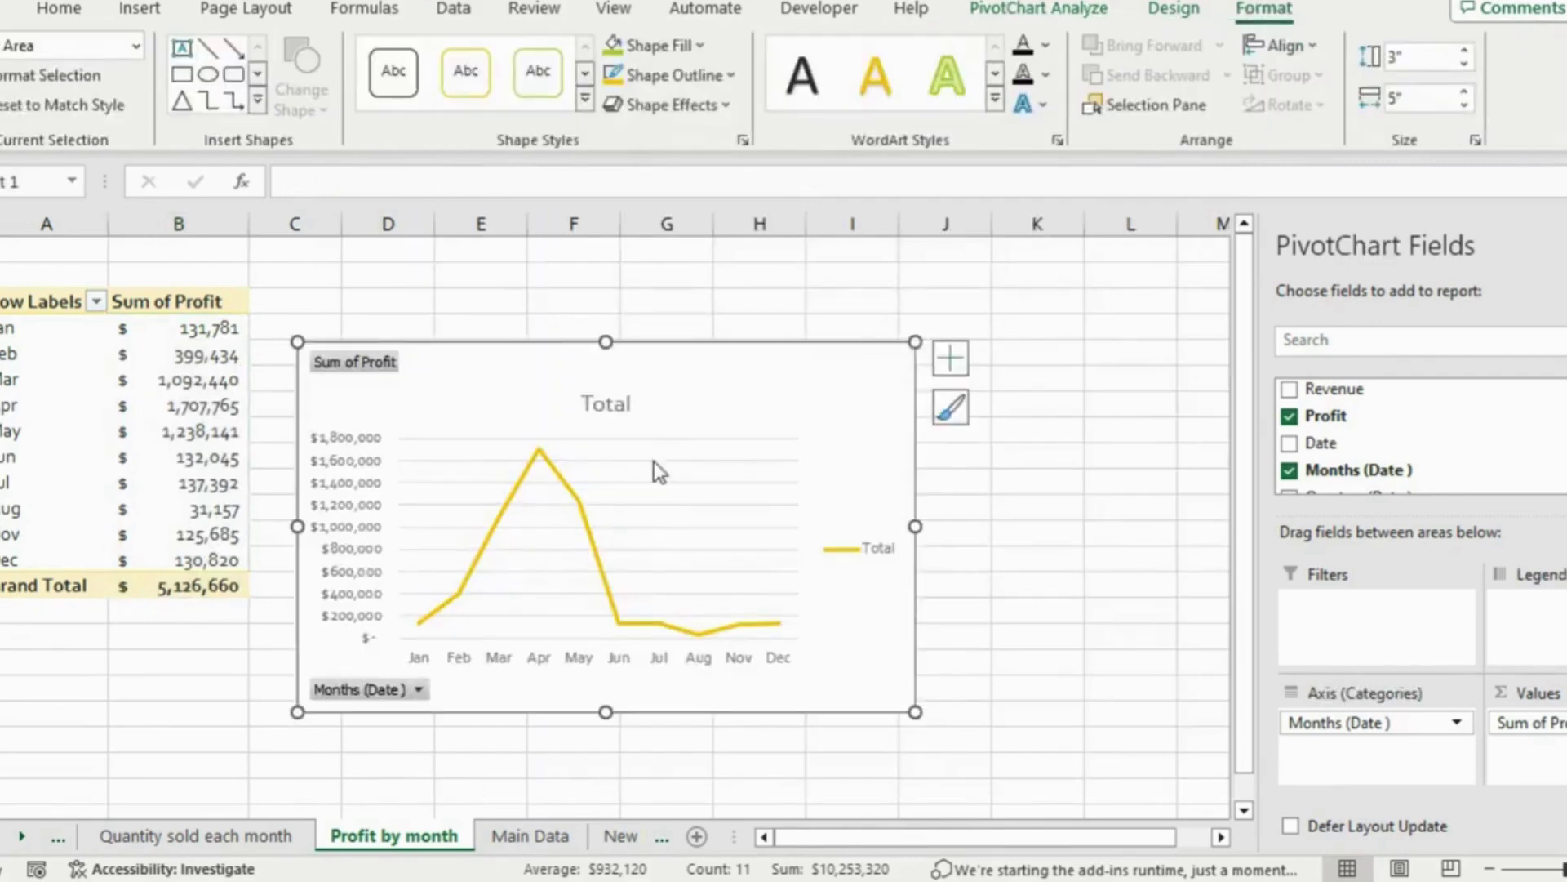
pyautogui.moveTo(713, 400); pyautogui.dragTo(852, 316)
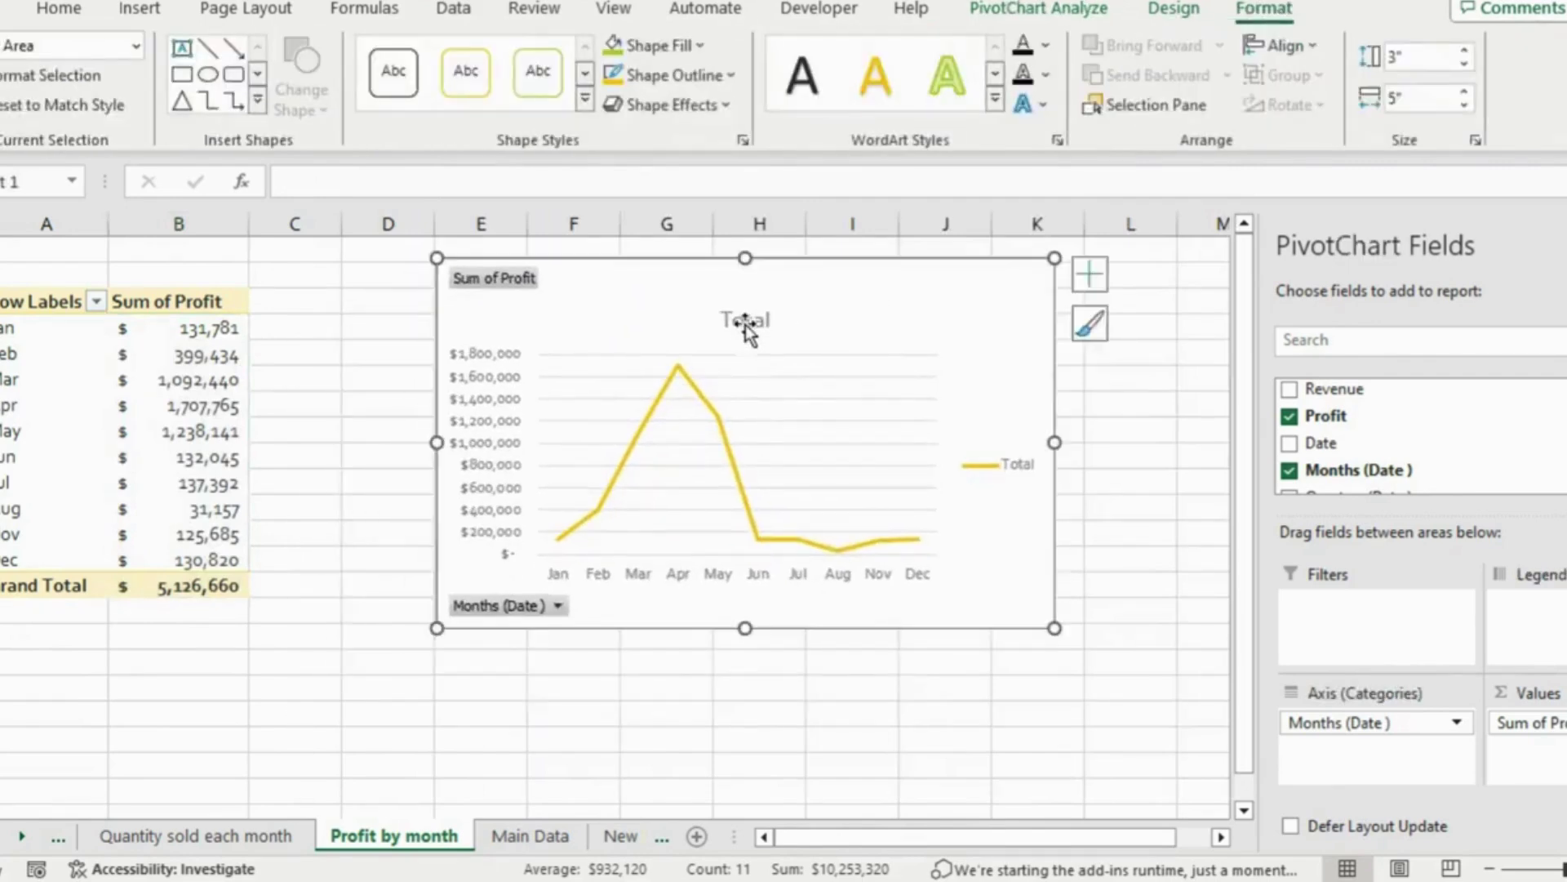
# Title the chart 'Profit by month' and hide all its field buttons
pyautogui.click(746, 317)
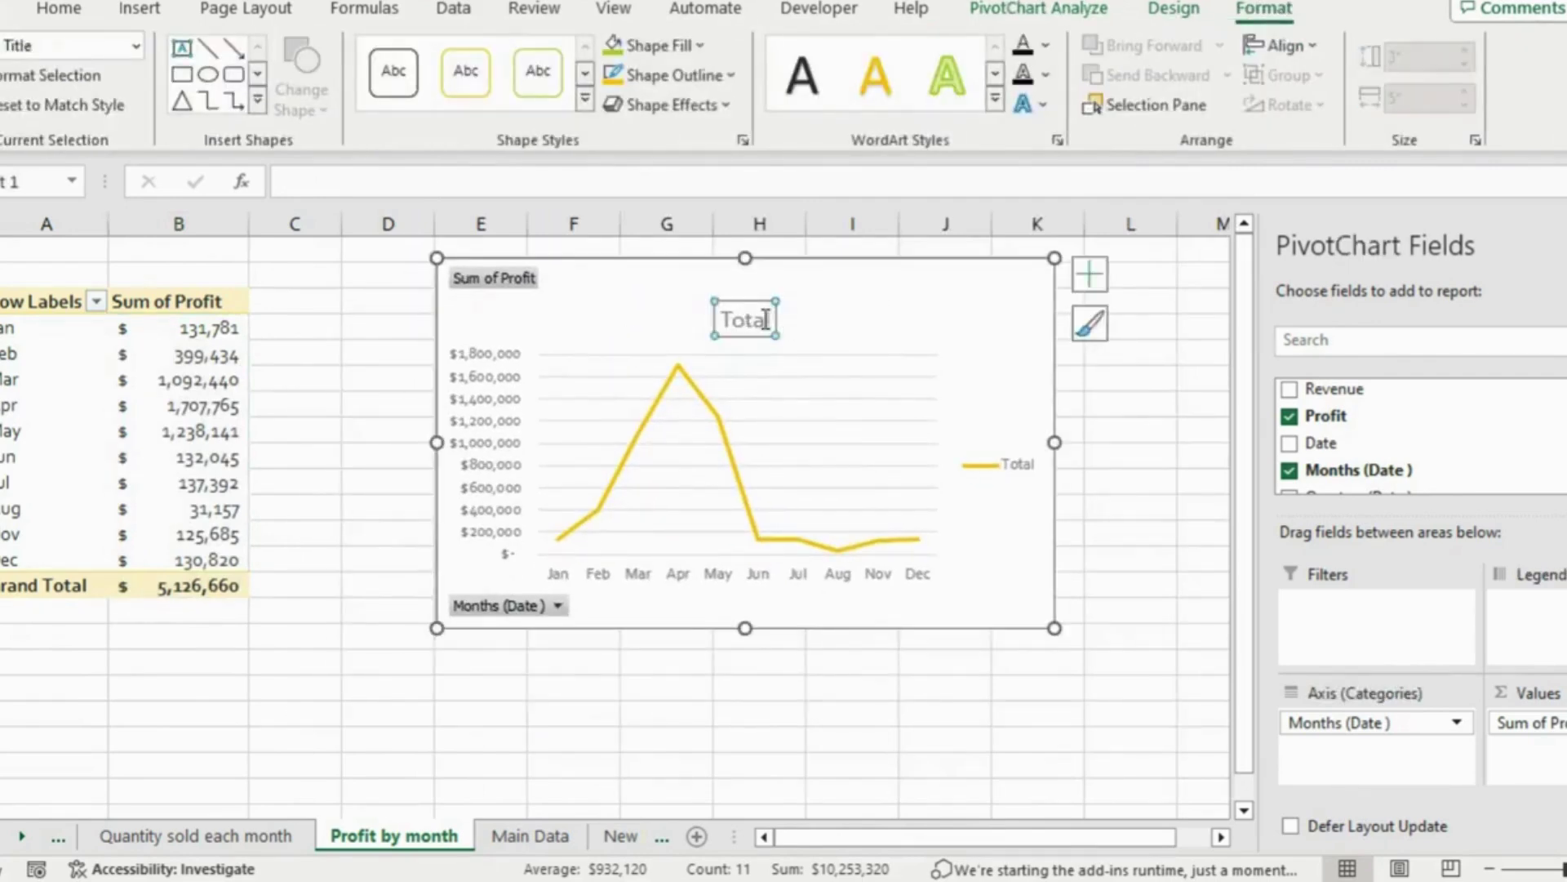
pyautogui.doubleClick(766, 319)
pyautogui.write('Profit by month')
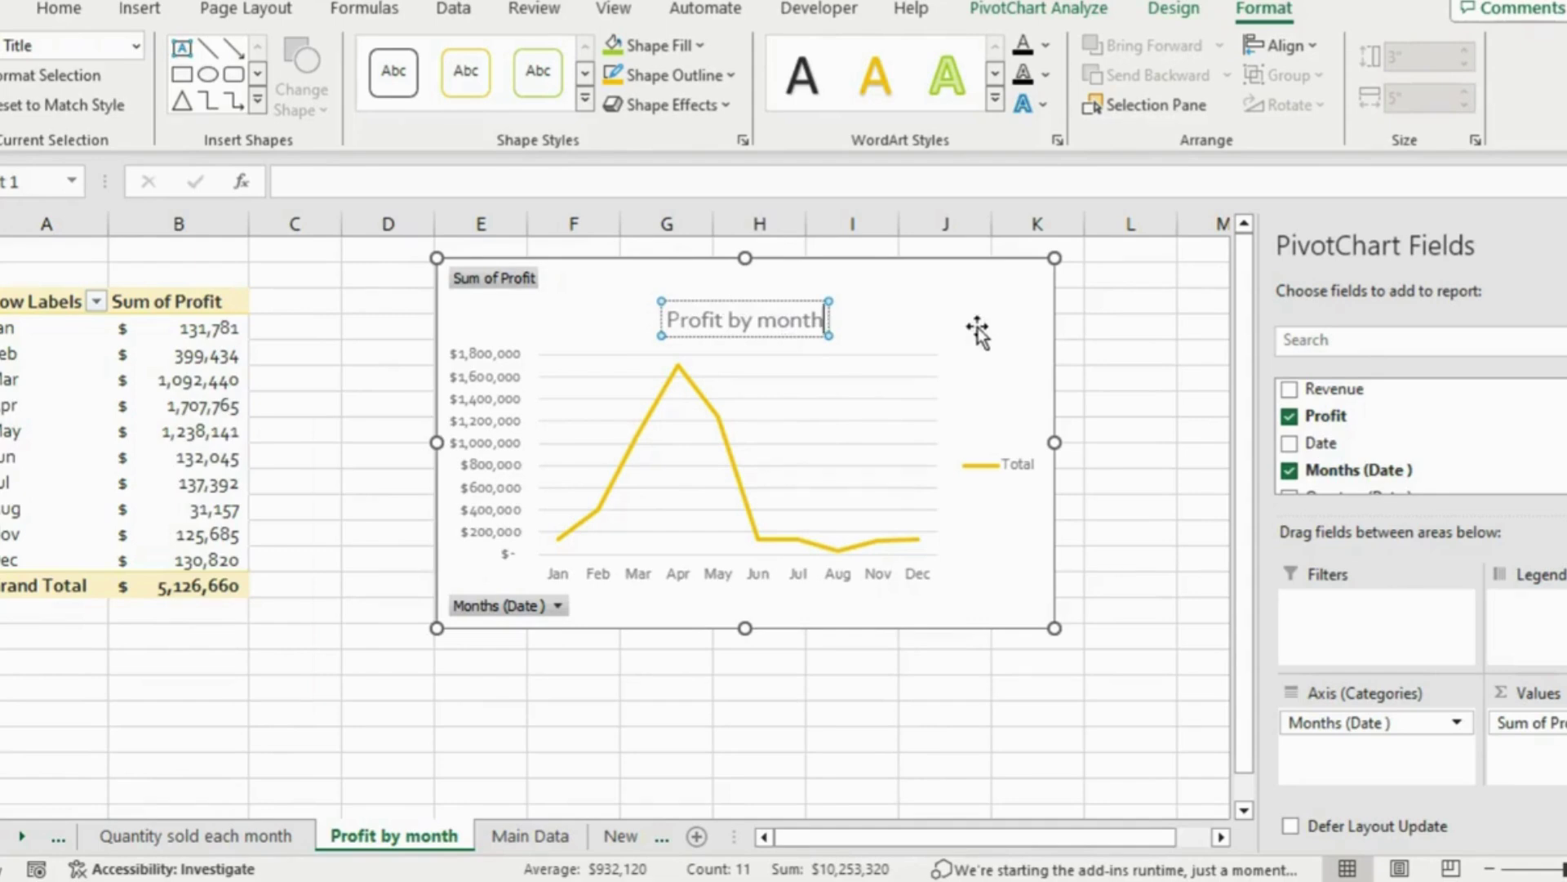
pyautogui.rightClick(469, 613)
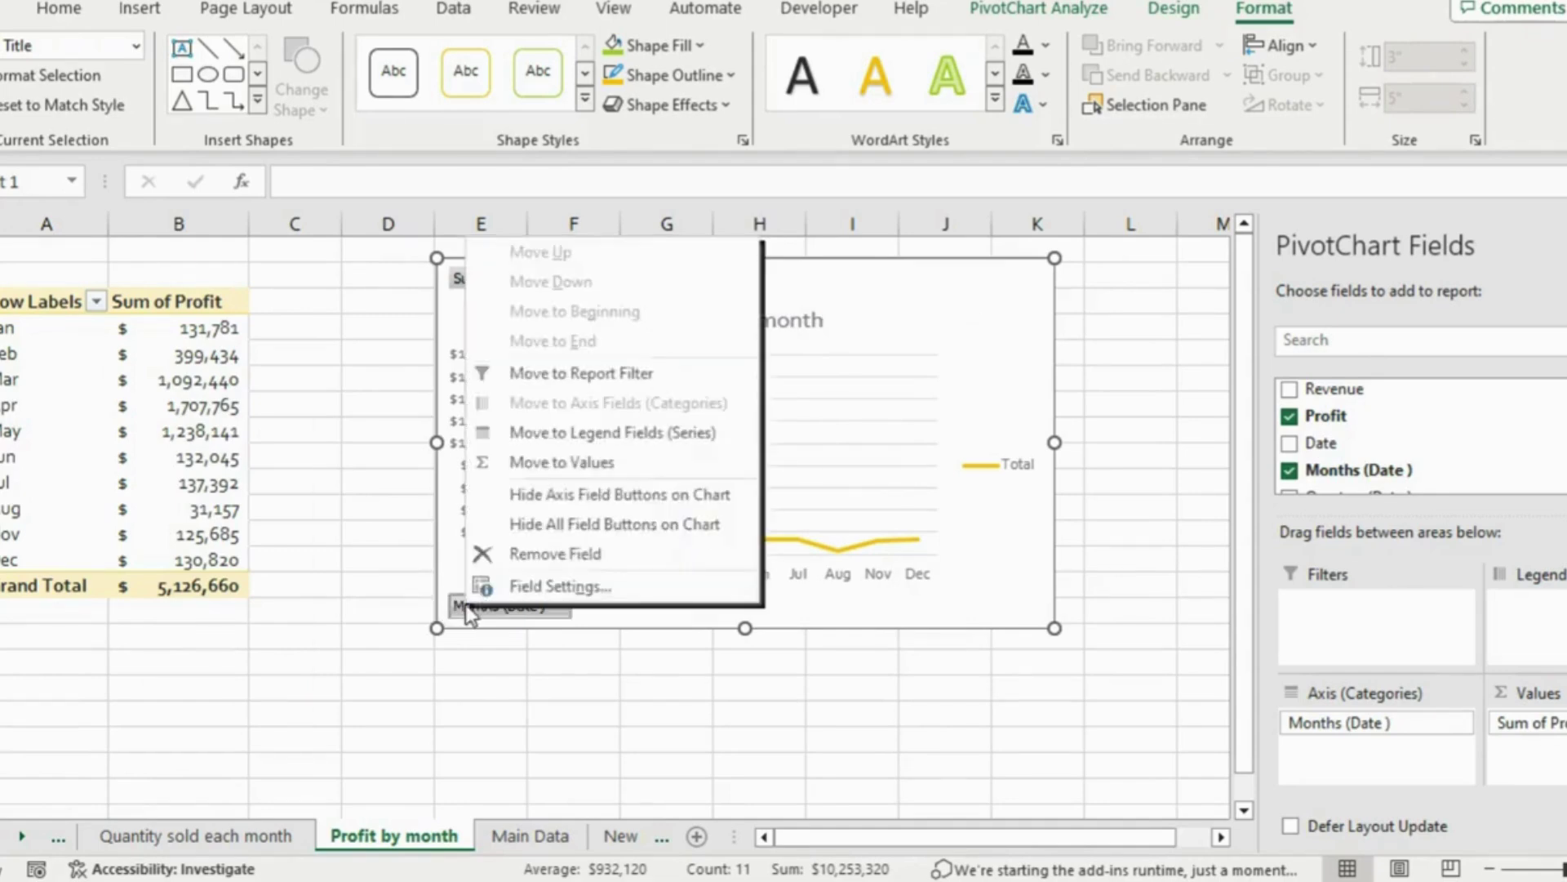
pyautogui.click(560, 522)
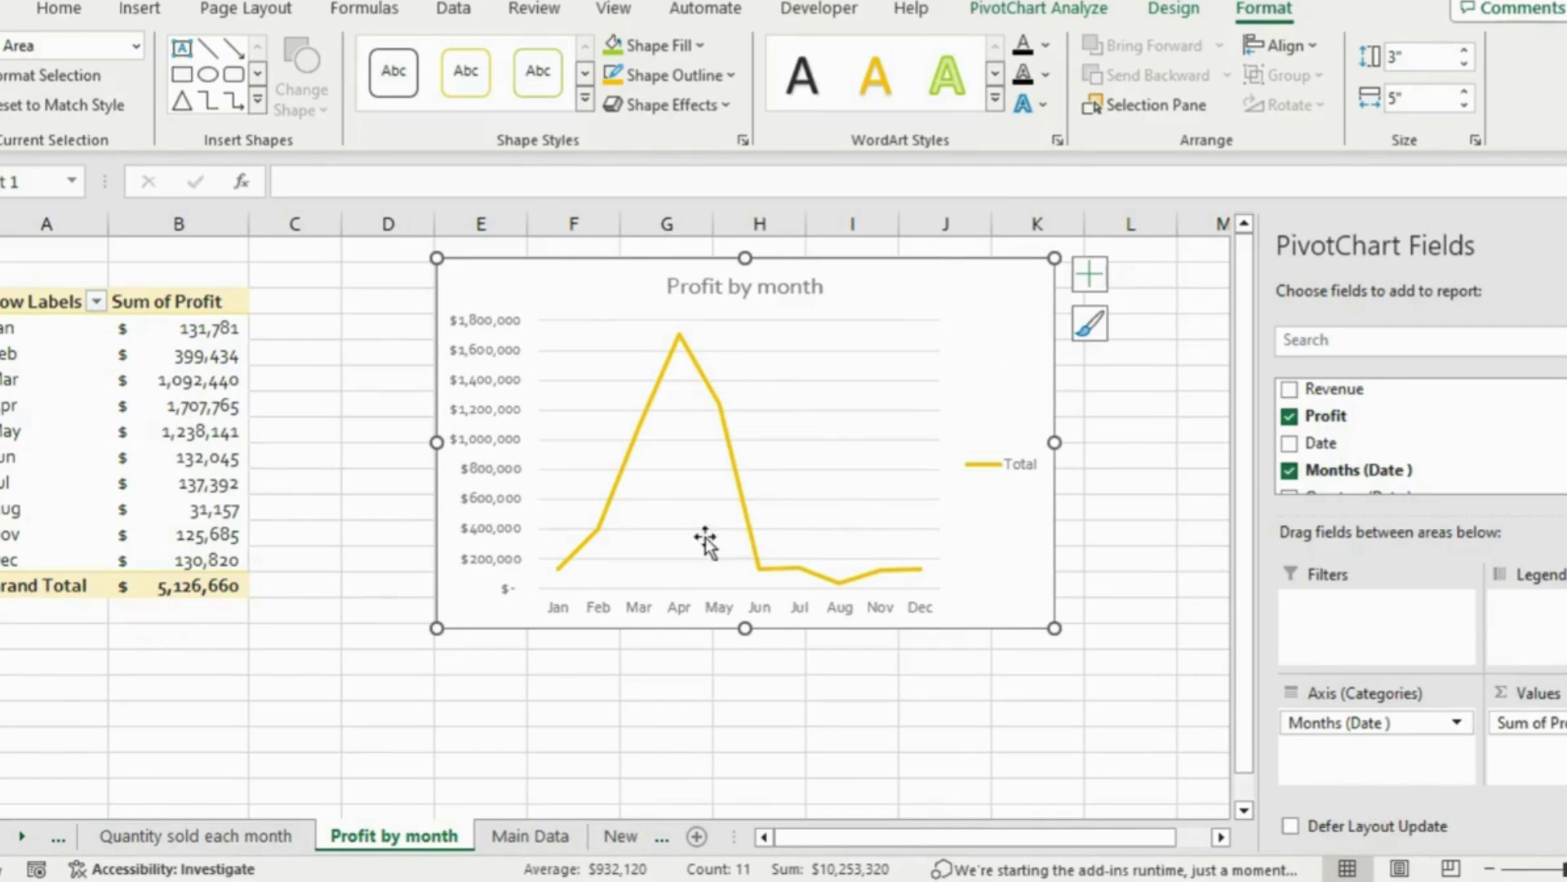
# Paste the 'Profit by month' chart on the Dashboard below the units chart and reduce its size
pyautogui.click(69, 836)
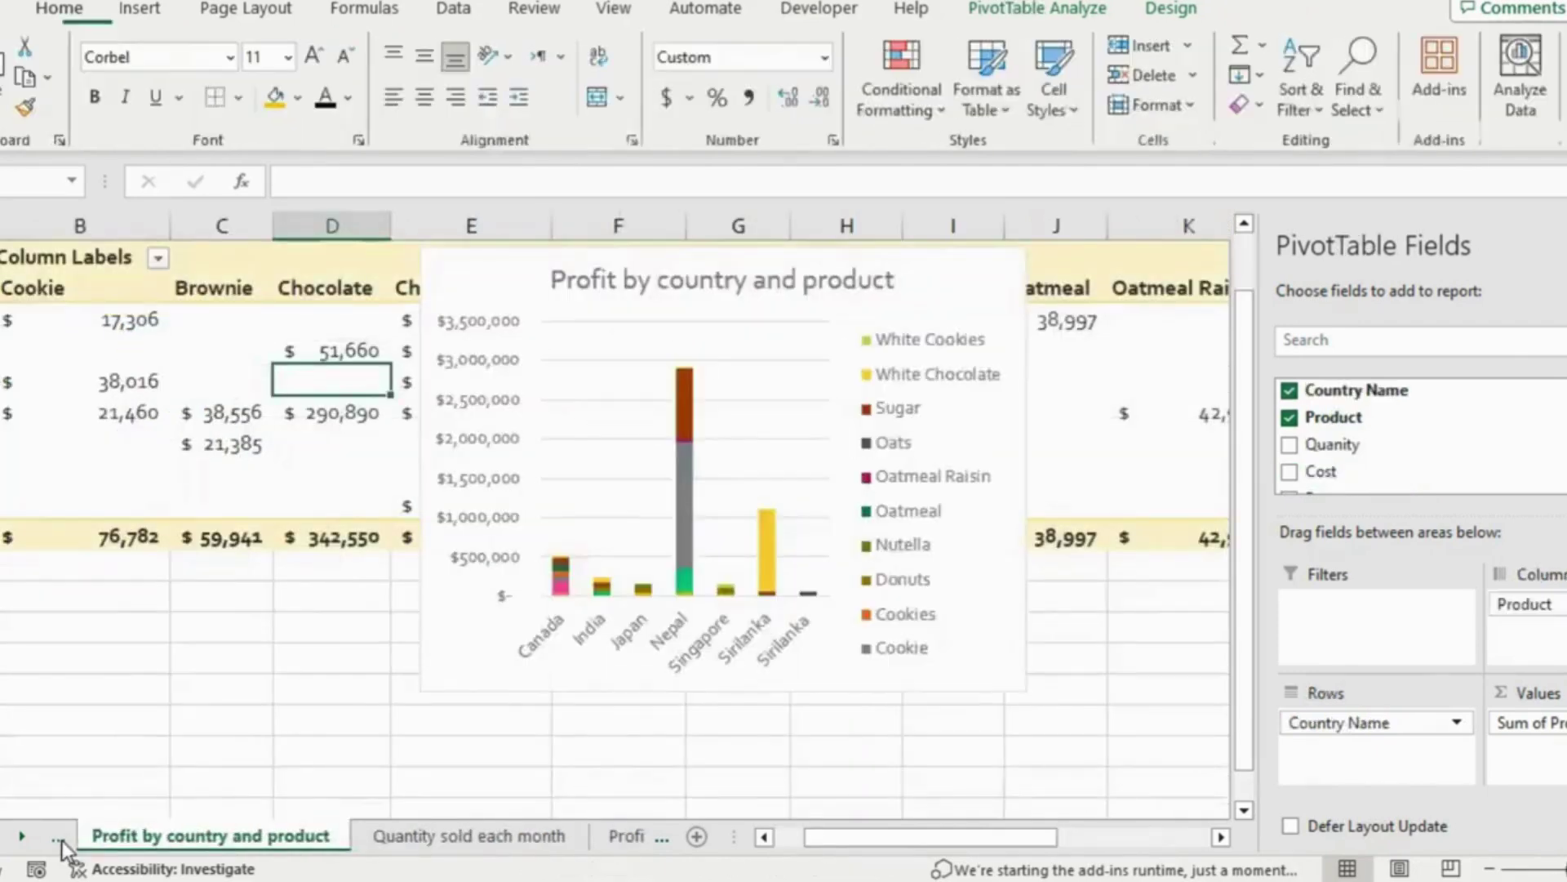
pyautogui.click(69, 837)
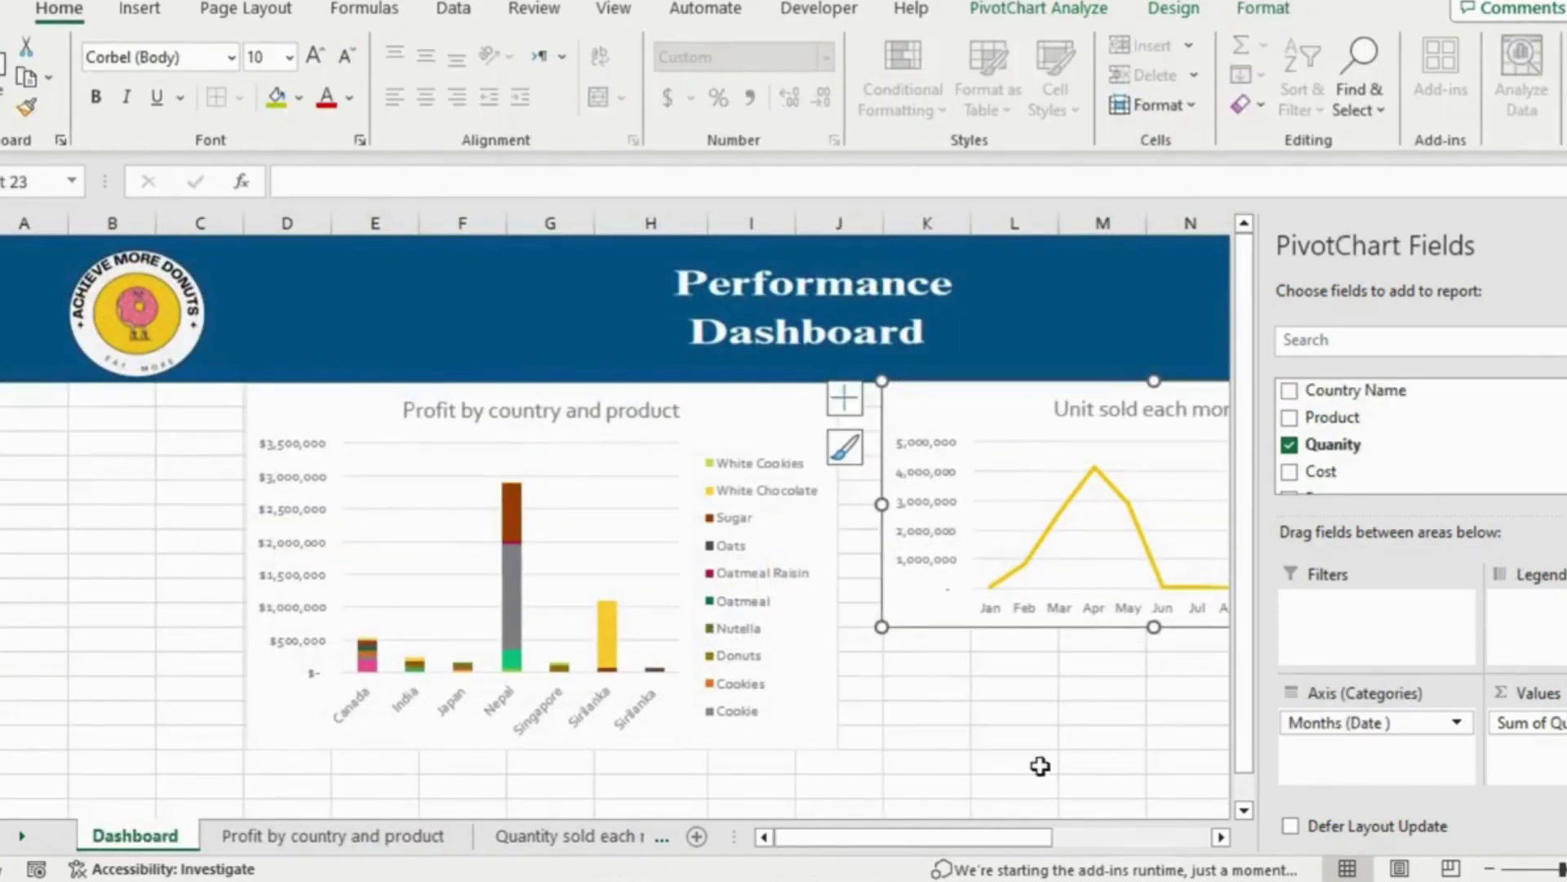
pyautogui.click(920, 643)
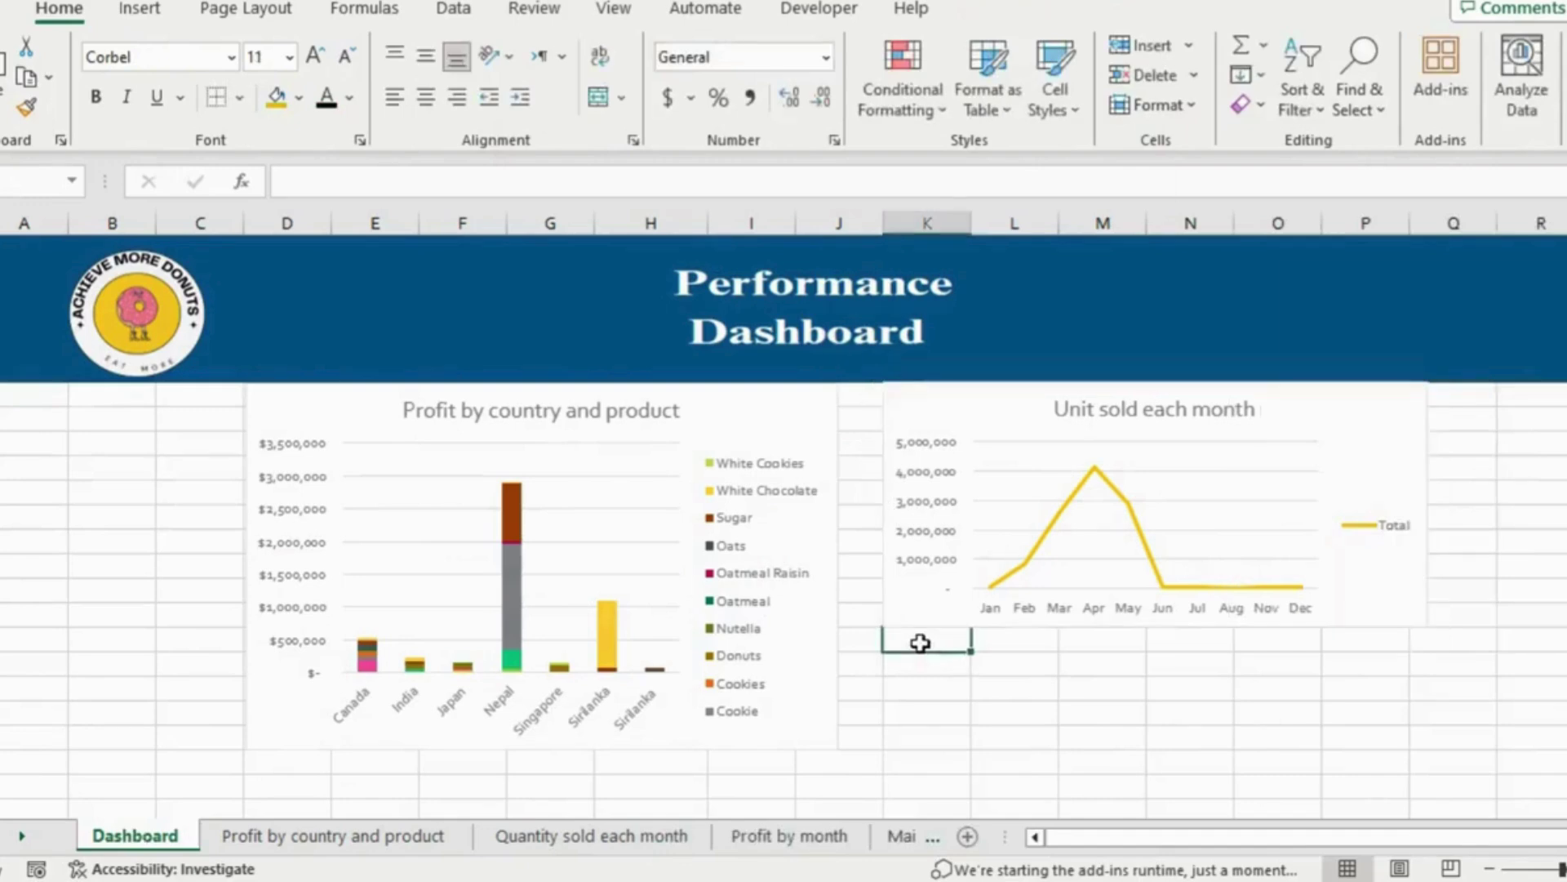
pyautogui.hotkey('ctrl', 'v')
pyautogui.scroll(-2, 920, 645)
pyautogui.scroll(-1, 920, 645)
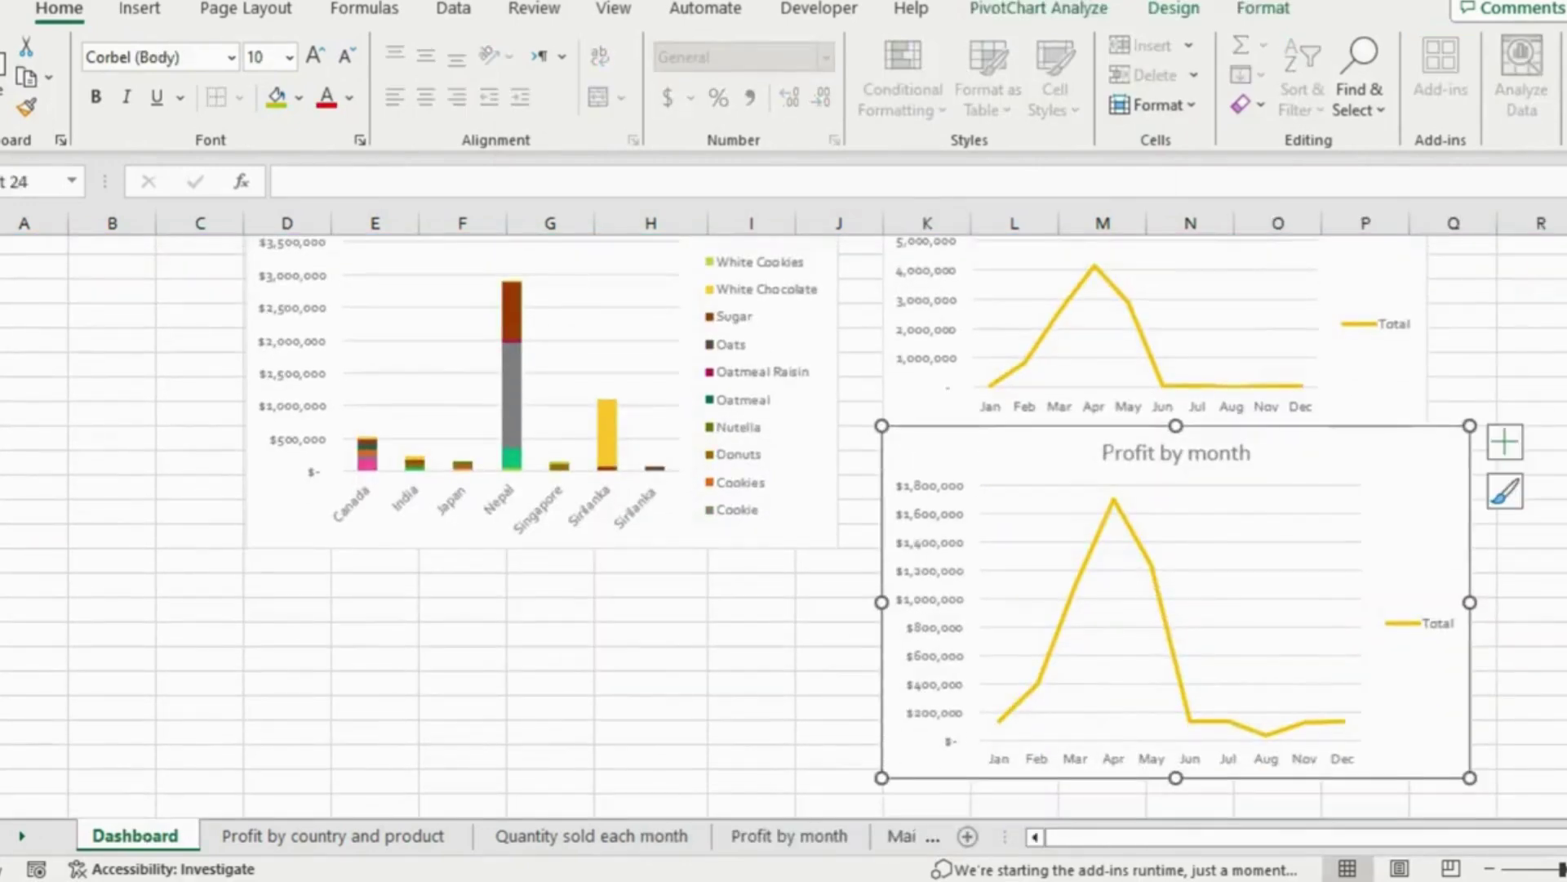
pyautogui.moveTo(1469, 780); pyautogui.dragTo(1425, 746)
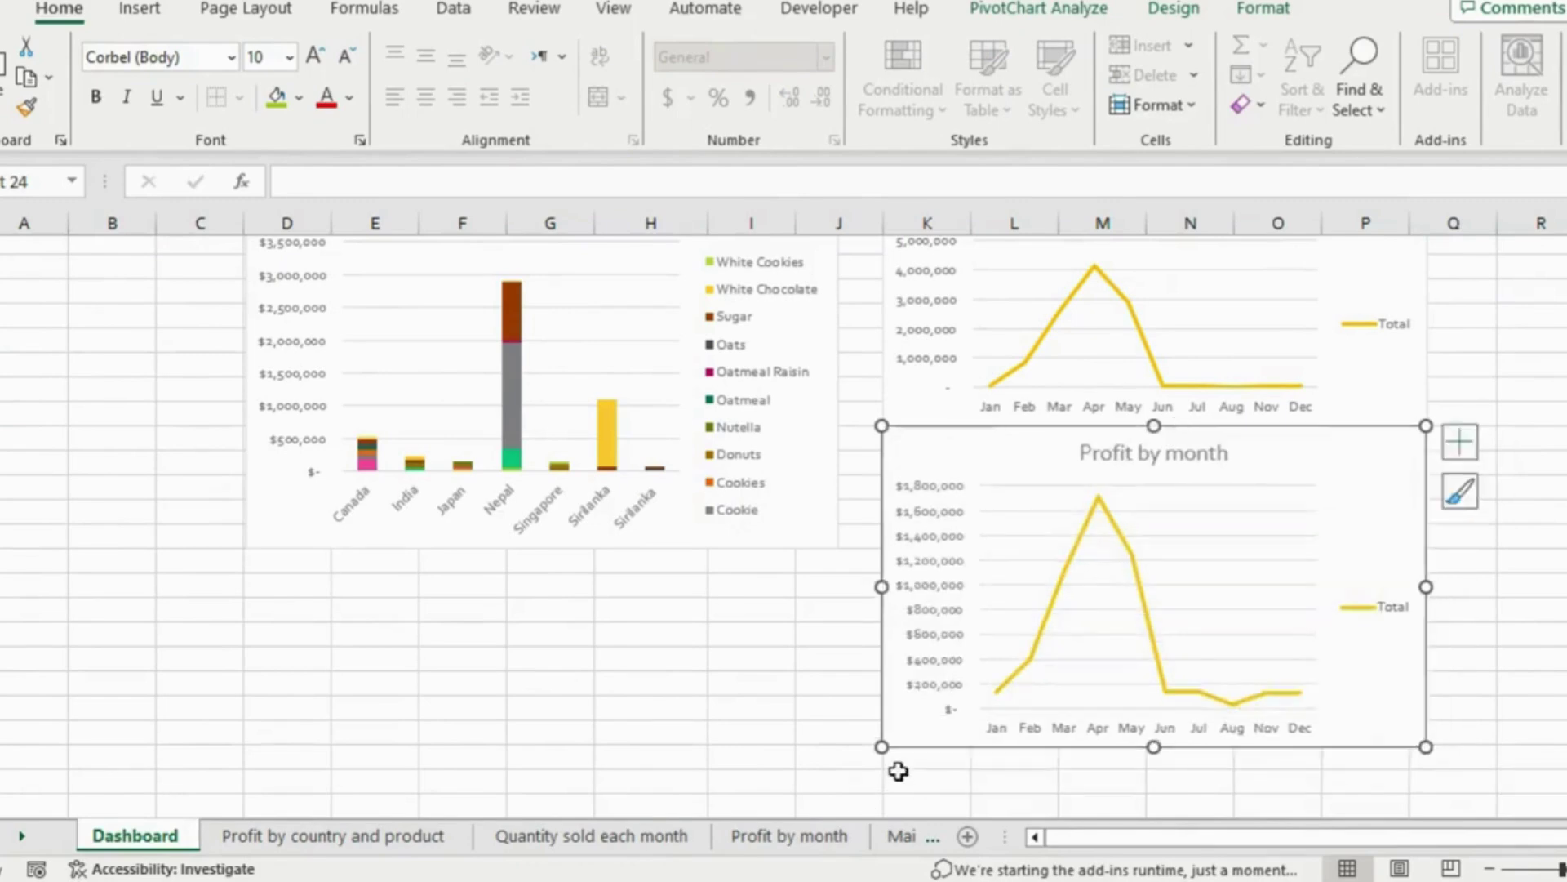
pyautogui.moveTo(1154, 746); pyautogui.dragTo(1154, 696)
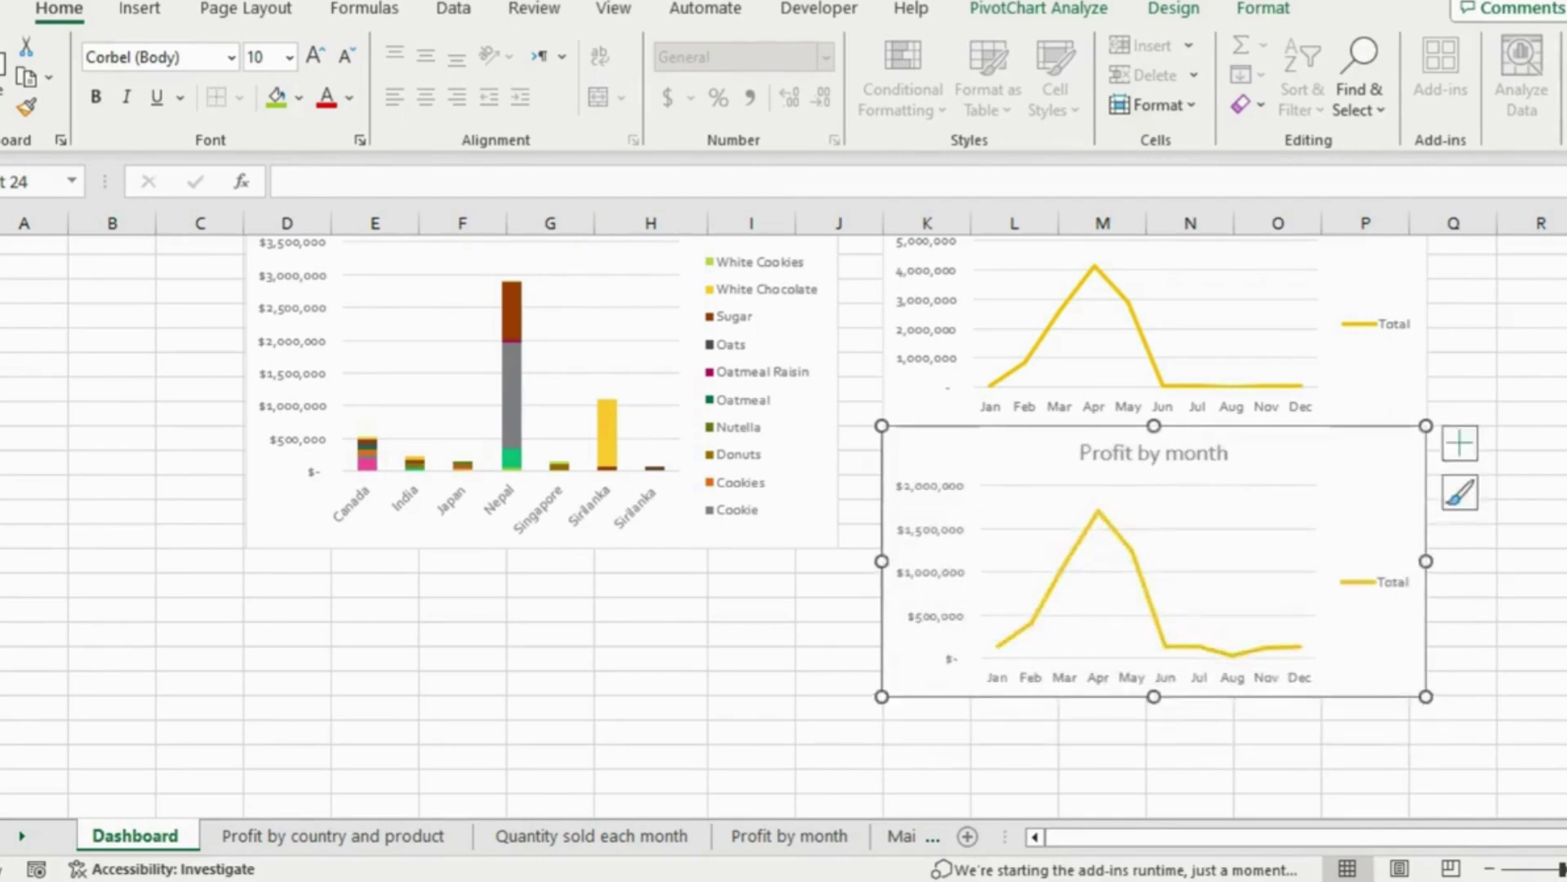
pyautogui.click(1536, 563)
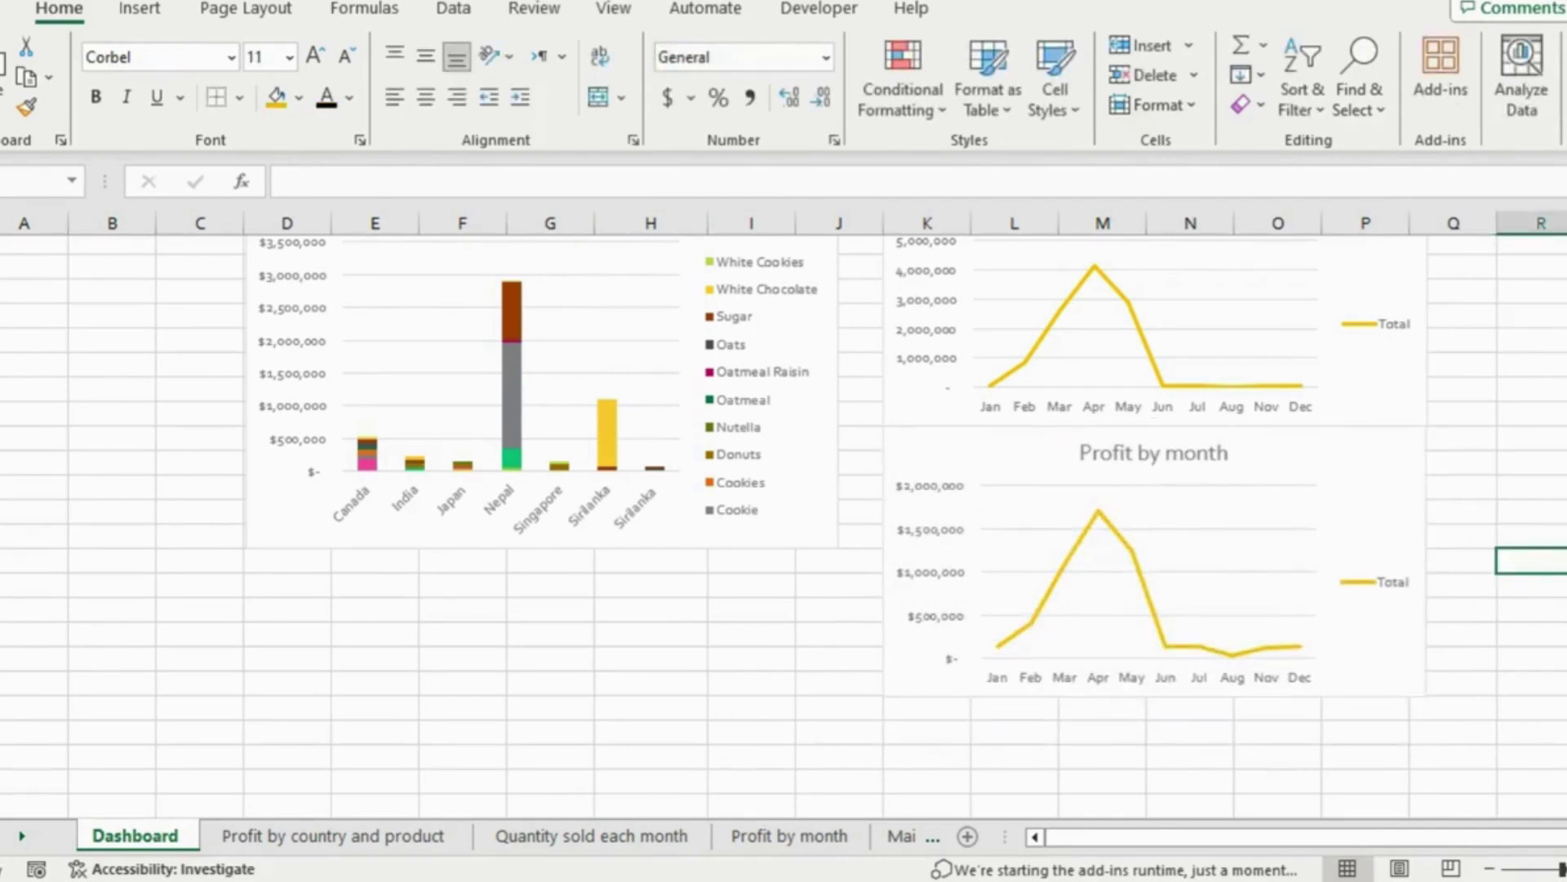
pyautogui.scroll(3, 784, 522)
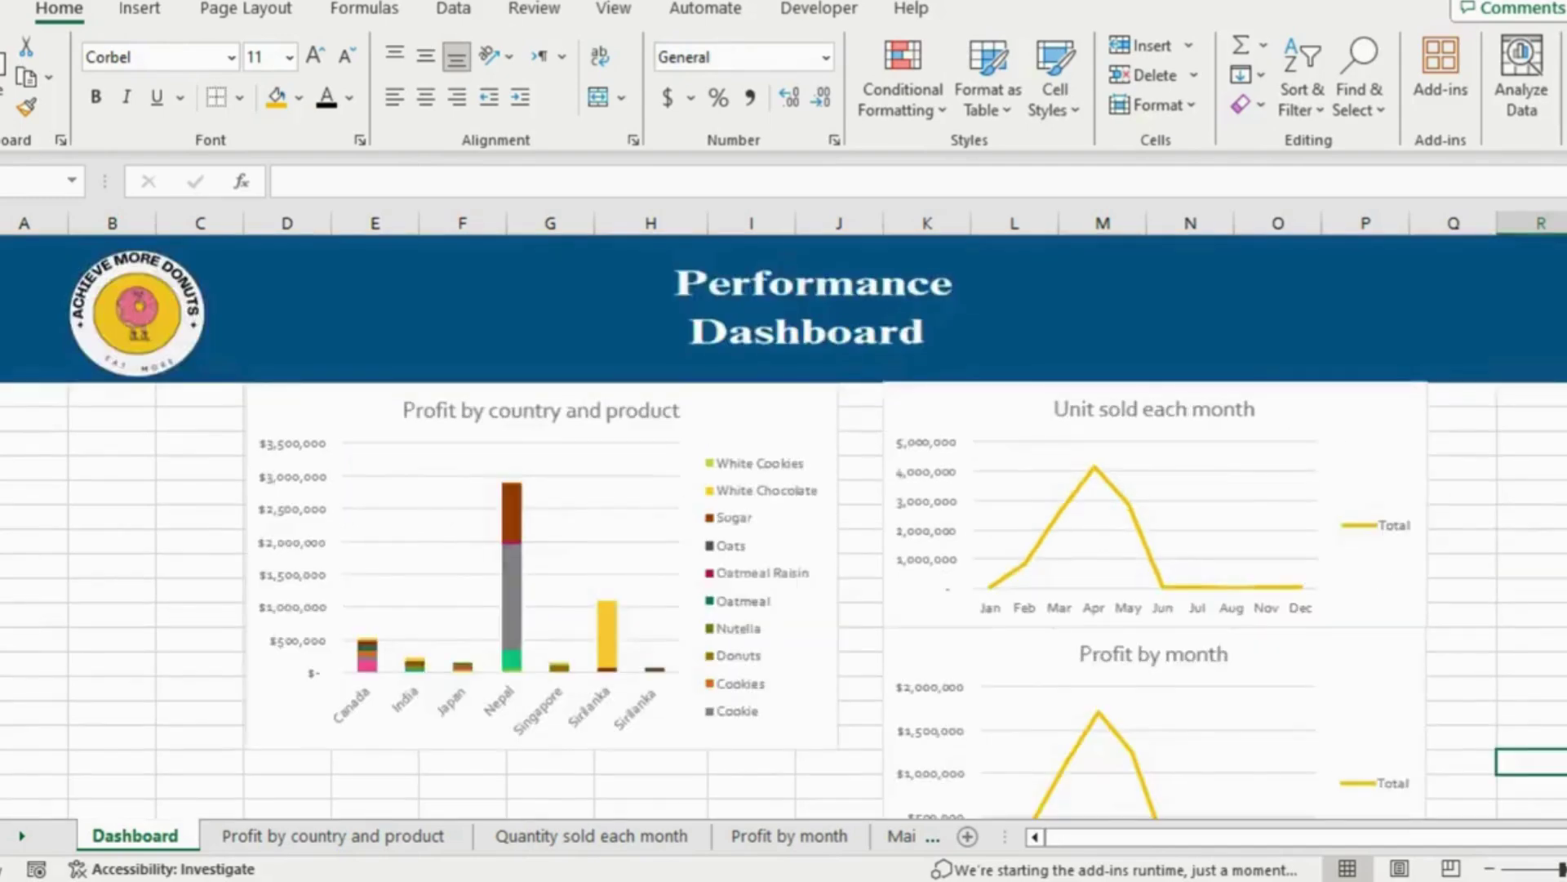
pyautogui.scroll(-3, 784, 522)
# Zoom in on the Dashboard and nudge the Profit by country and product chart right
pyautogui.scroll(3, 784, 523)
pyautogui.click(1561, 869)
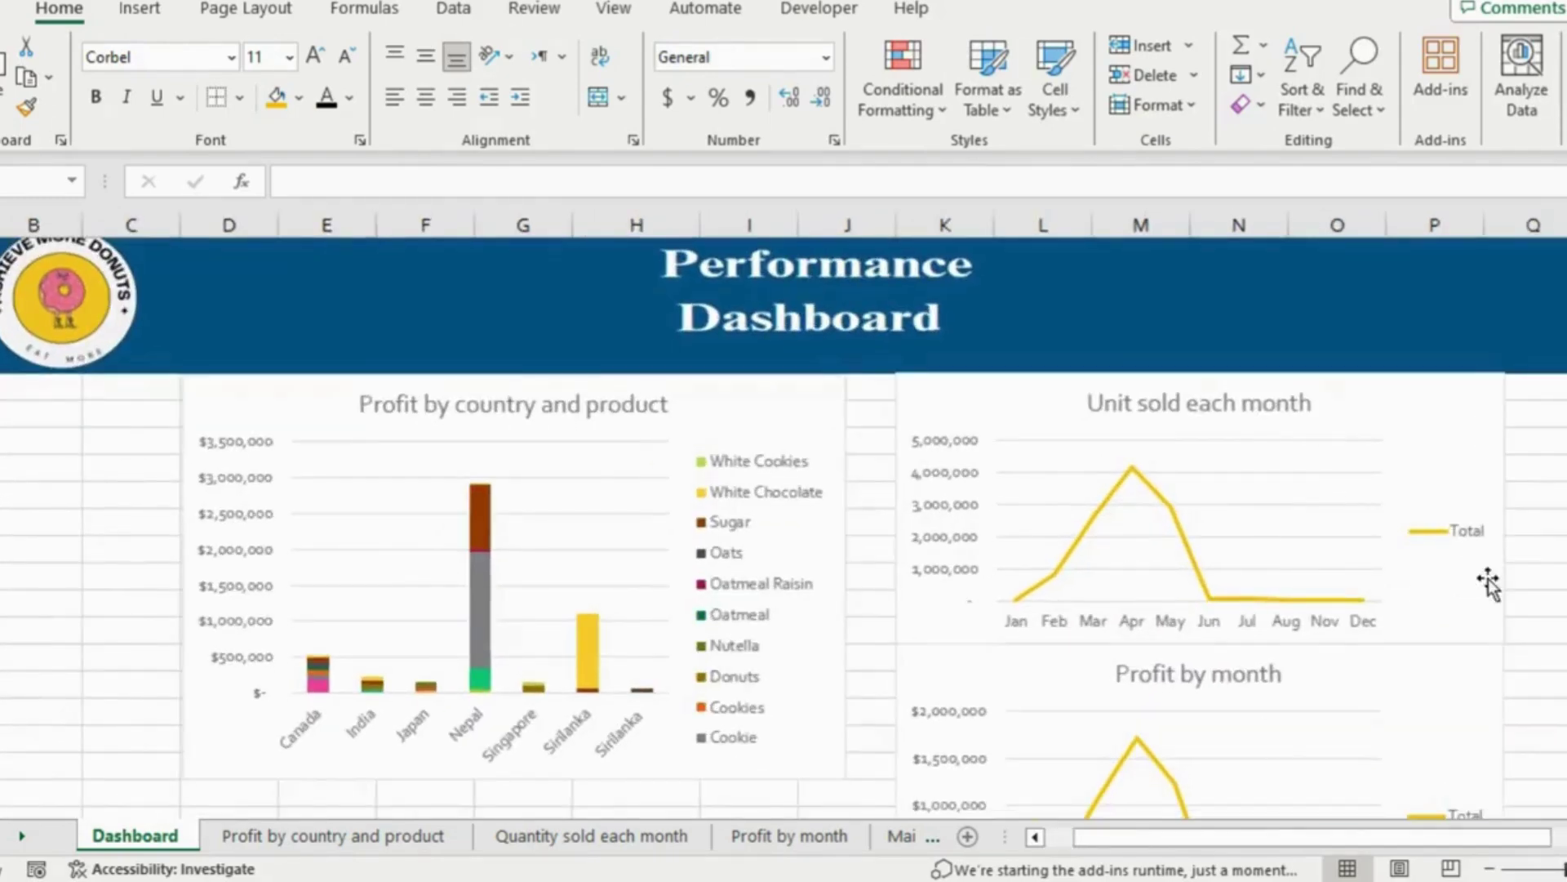
pyautogui.scroll(-5, 1437, 552)
pyautogui.scroll(5, 1441, 555)
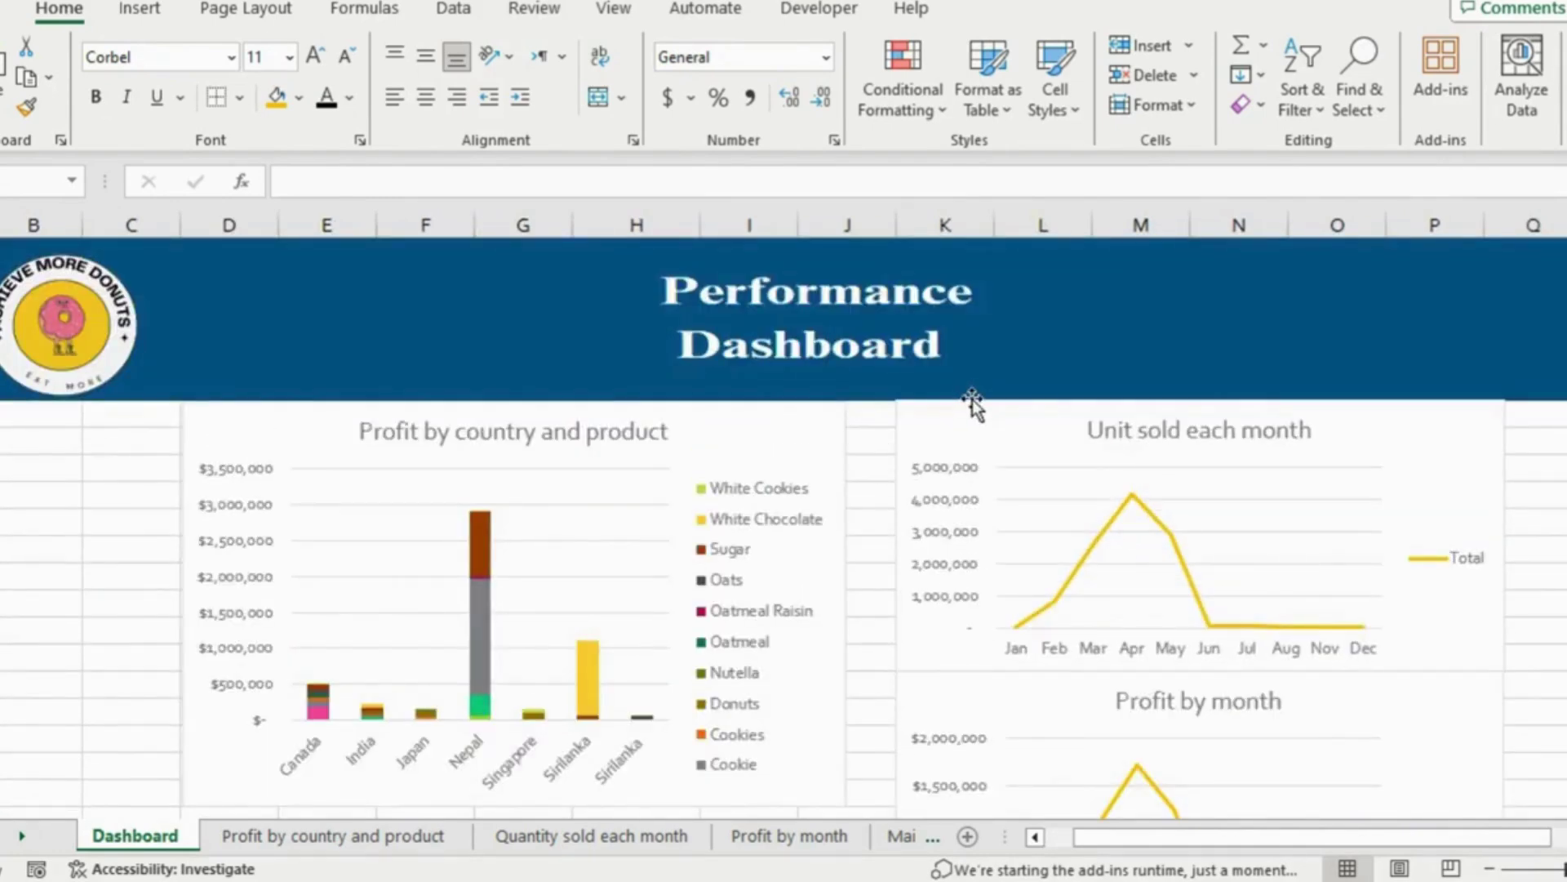
pyautogui.moveTo(800, 431); pyautogui.dragTo(808, 439)
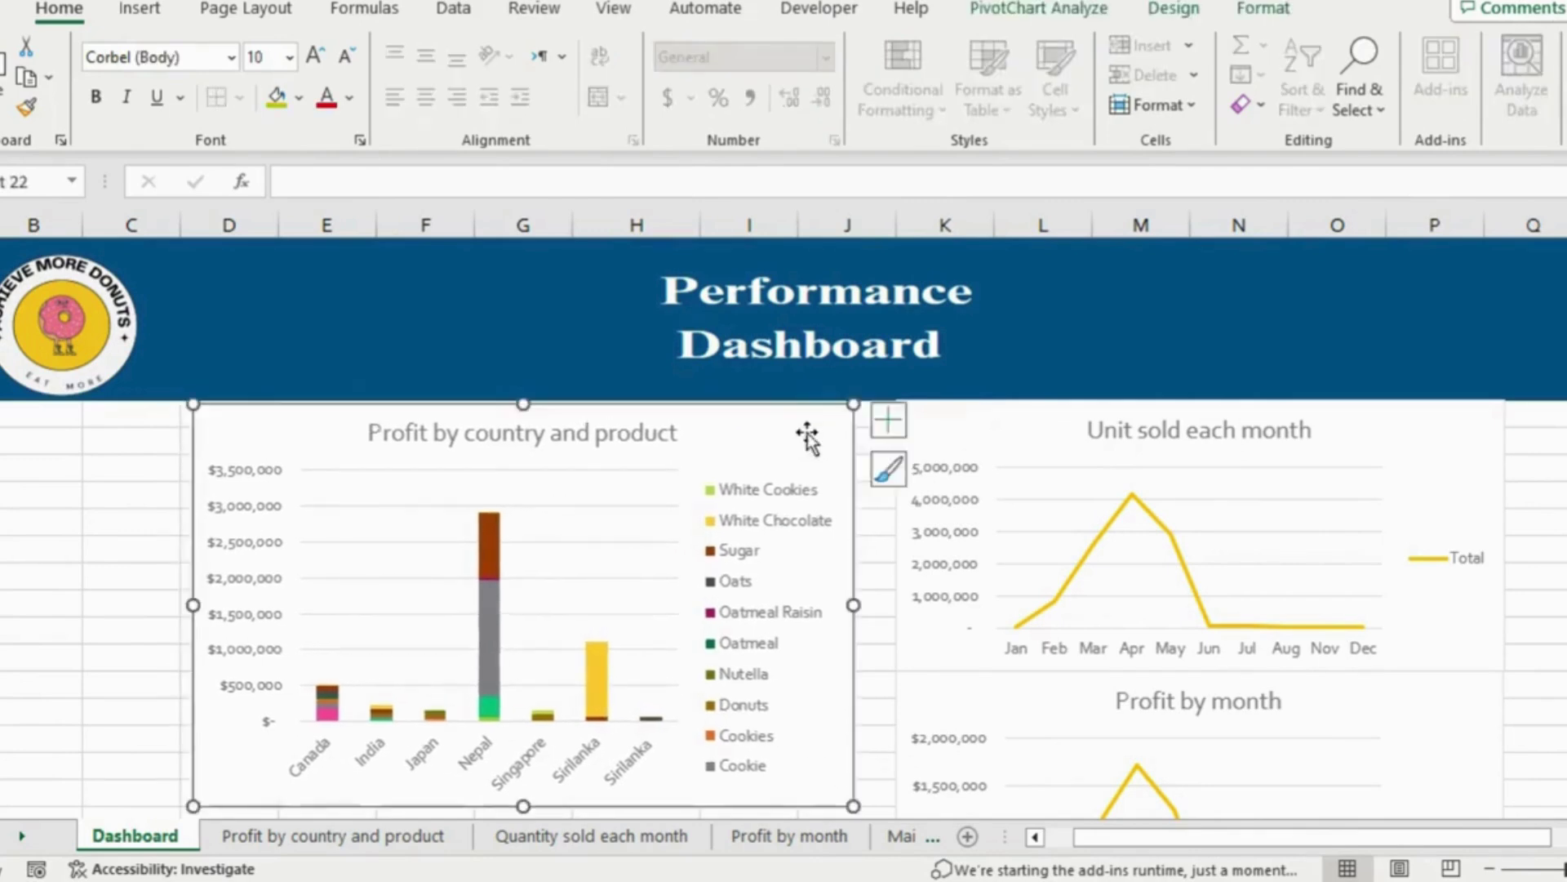
# Add a Date timeline to the profit chart, placed under the logo and narrowed
pyautogui.click(1037, 10)
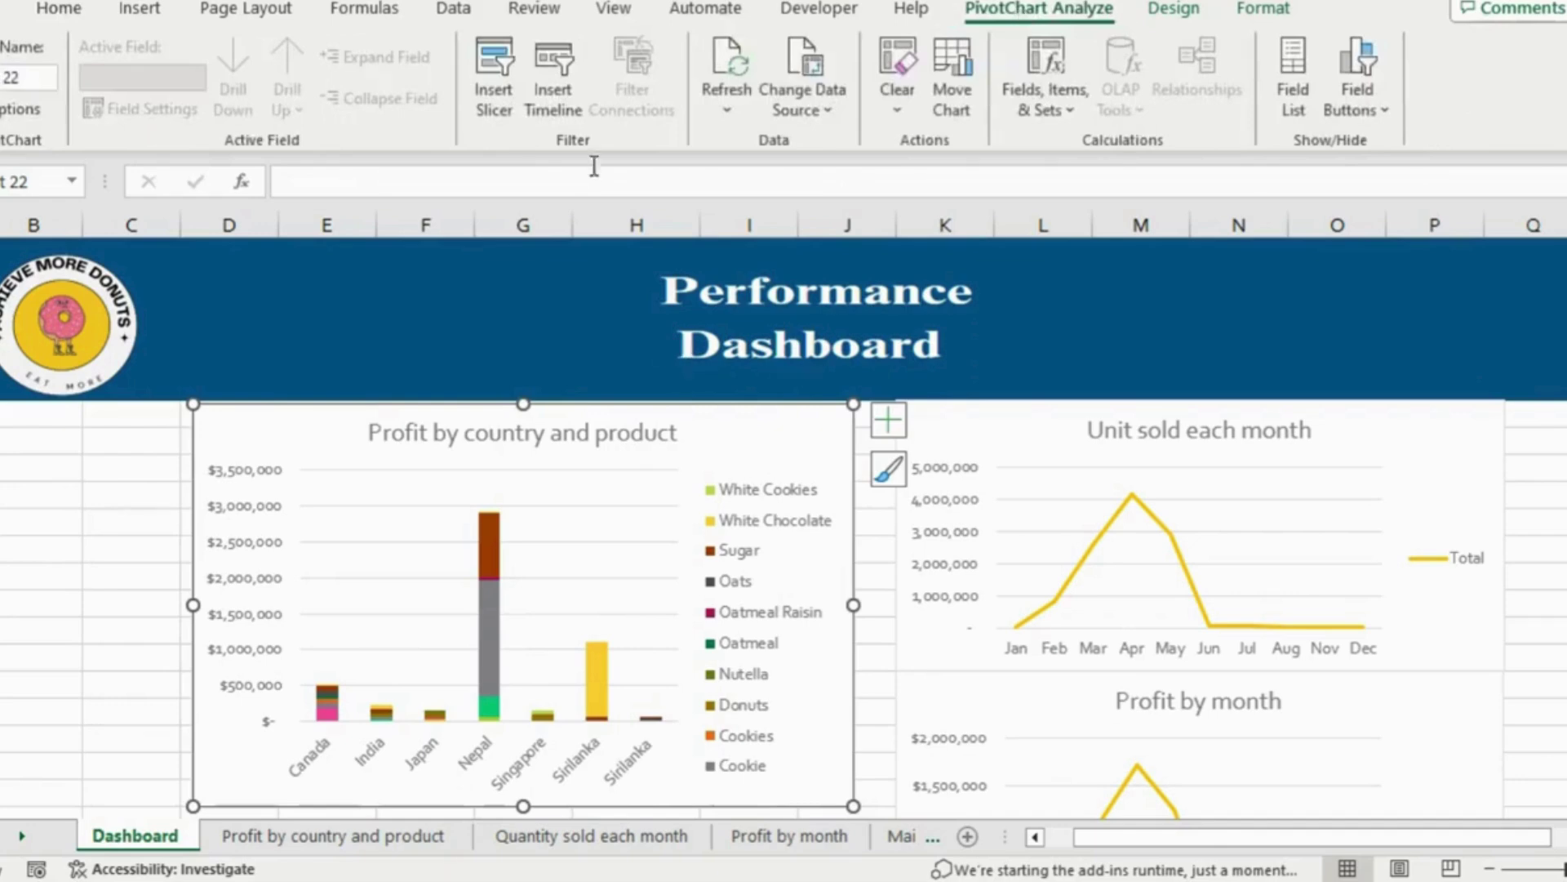
pyautogui.click(566, 105)
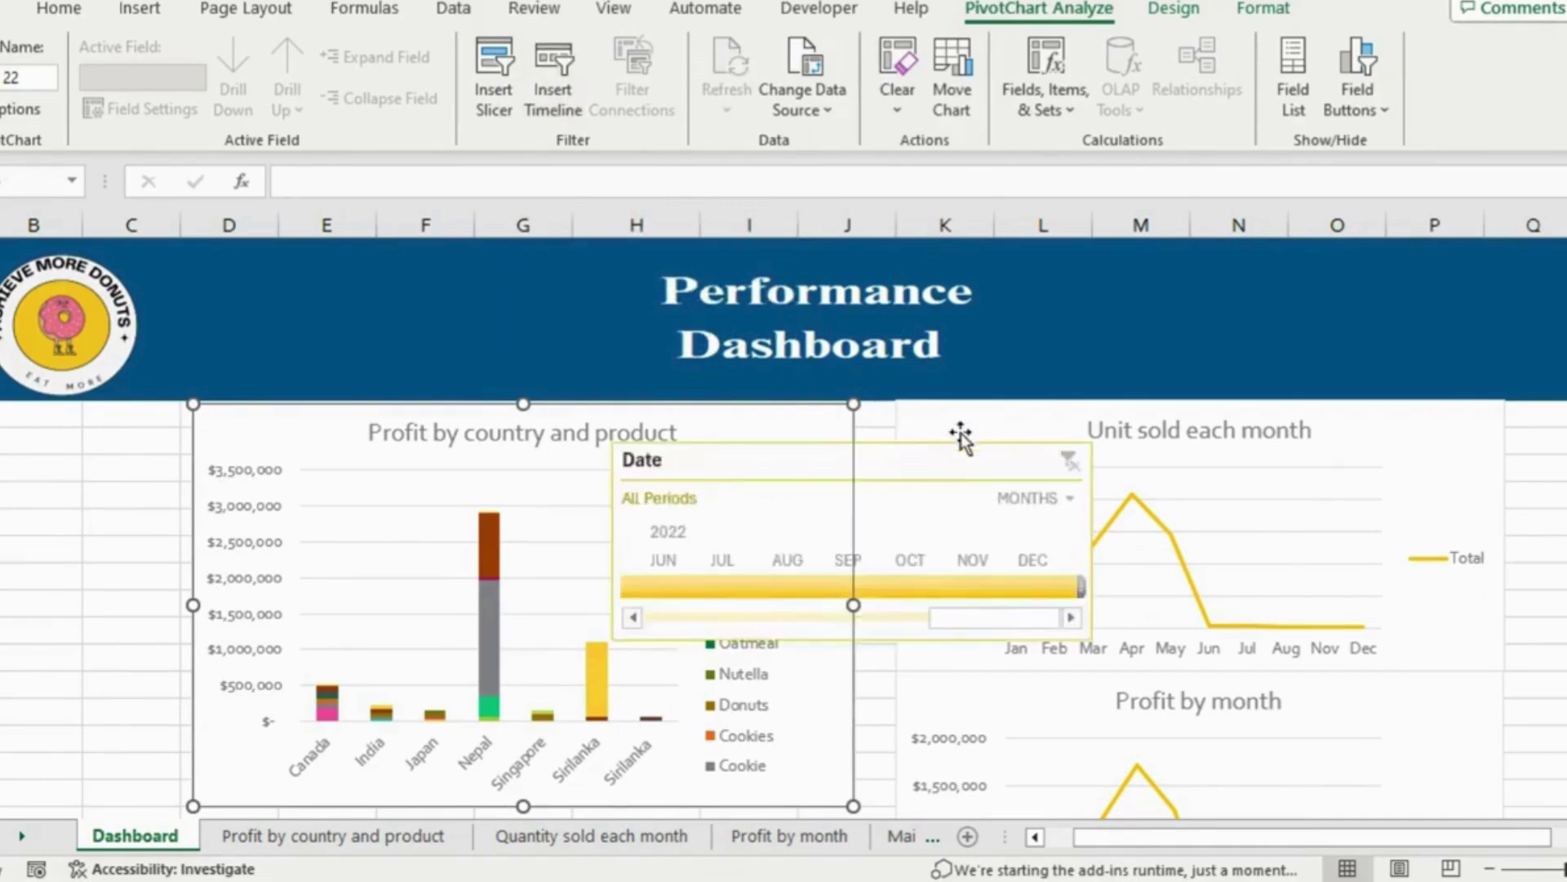
pyautogui.moveTo(931, 465); pyautogui.dragTo(296, 419)
pyautogui.moveTo(468, 595); pyautogui.dragTo(190, 596)
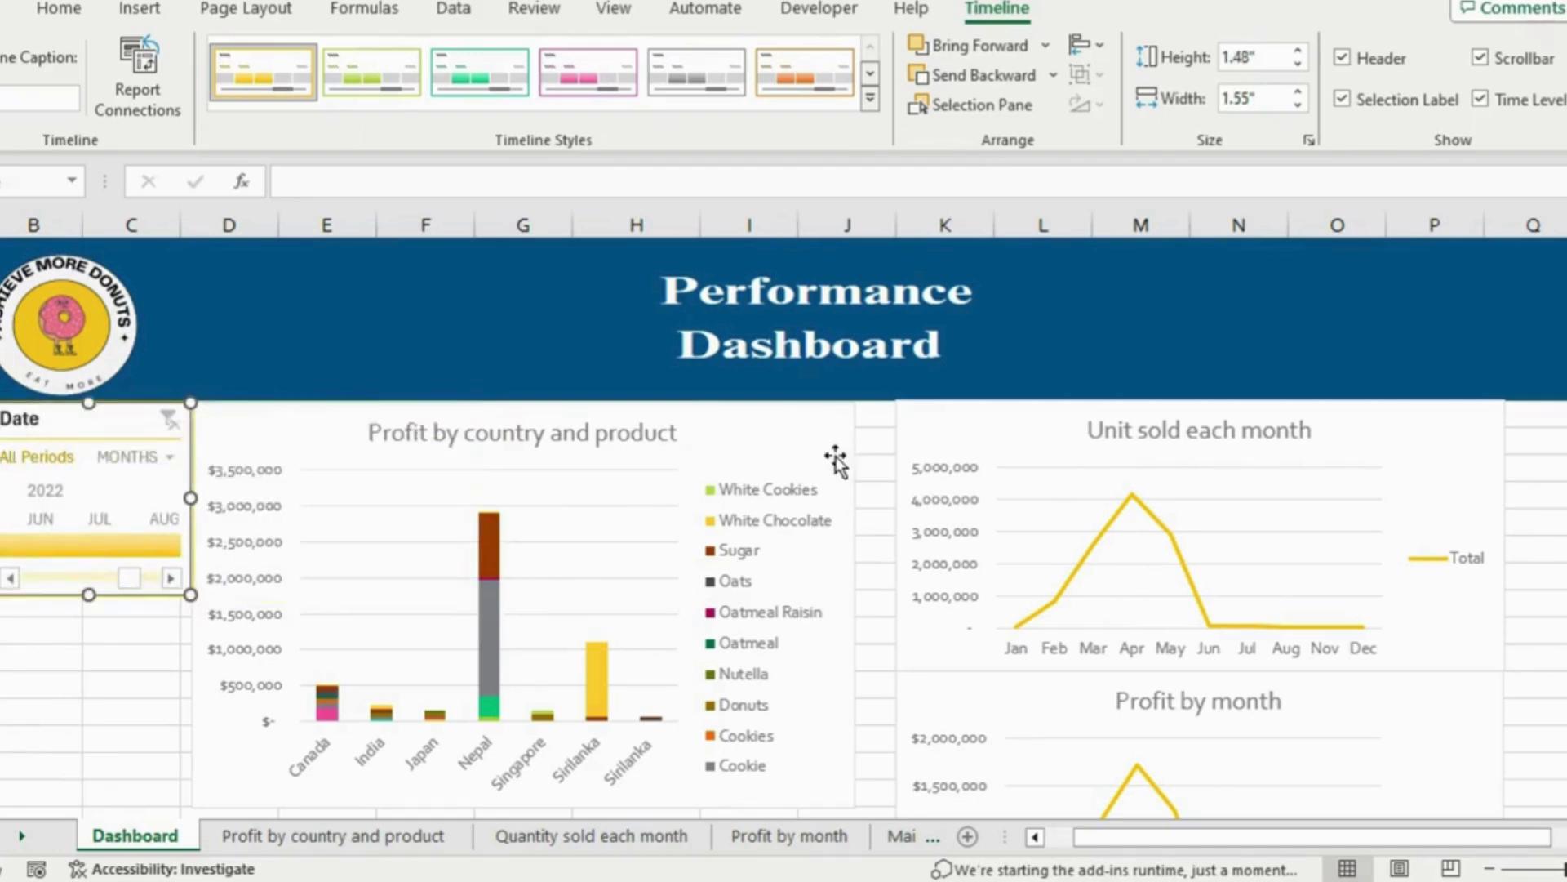
pyautogui.click(802, 457)
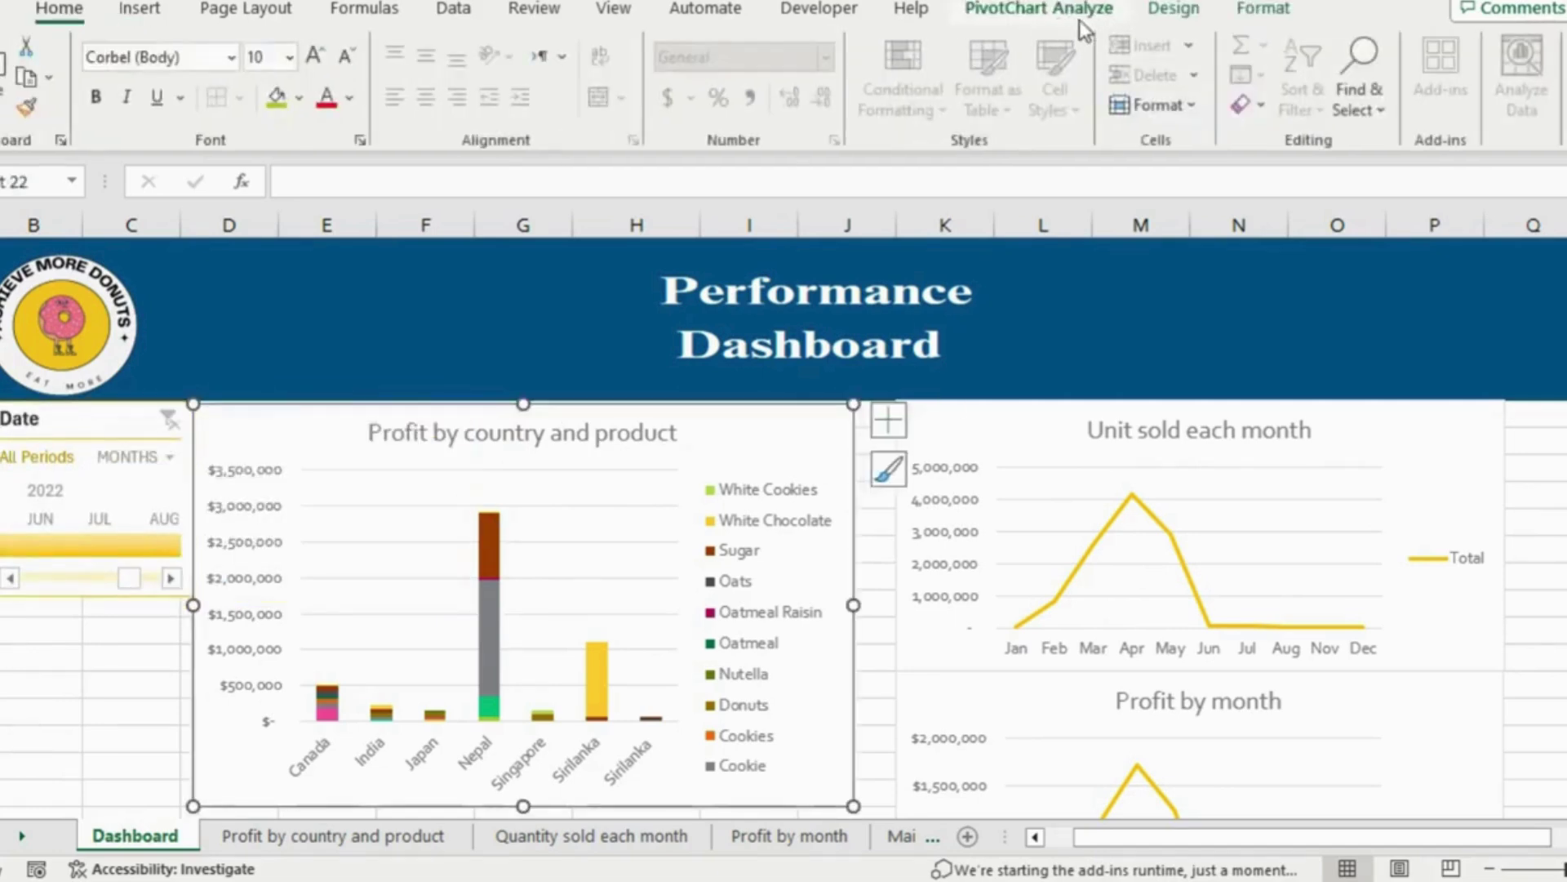
# Insert Country Name and Product slicers, placing Product beside Country Name
pyautogui.click(1080, 22)
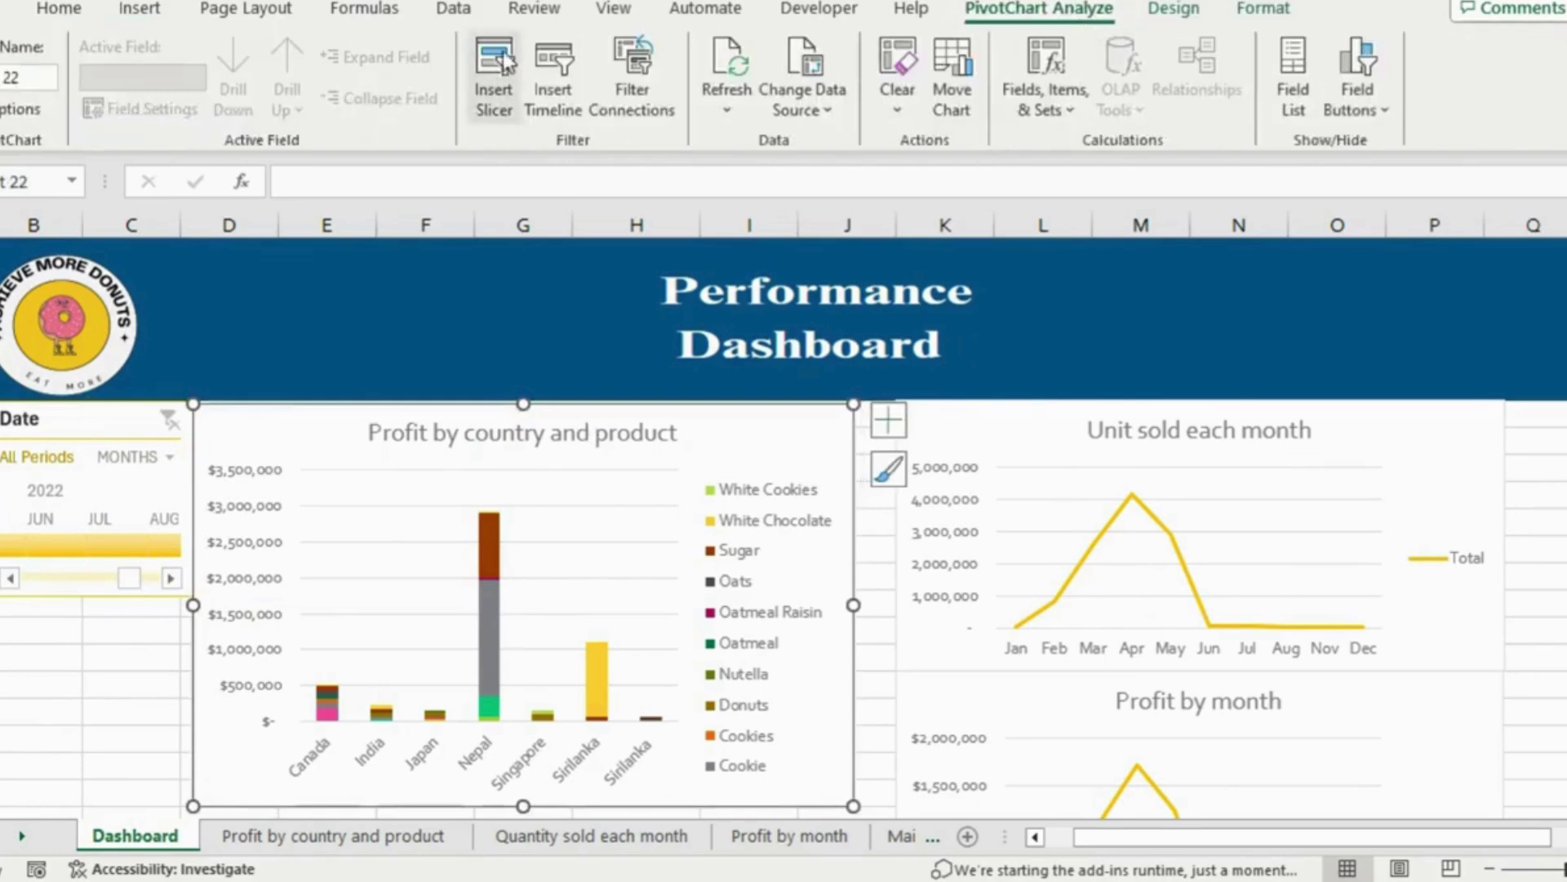
pyautogui.click(501, 79)
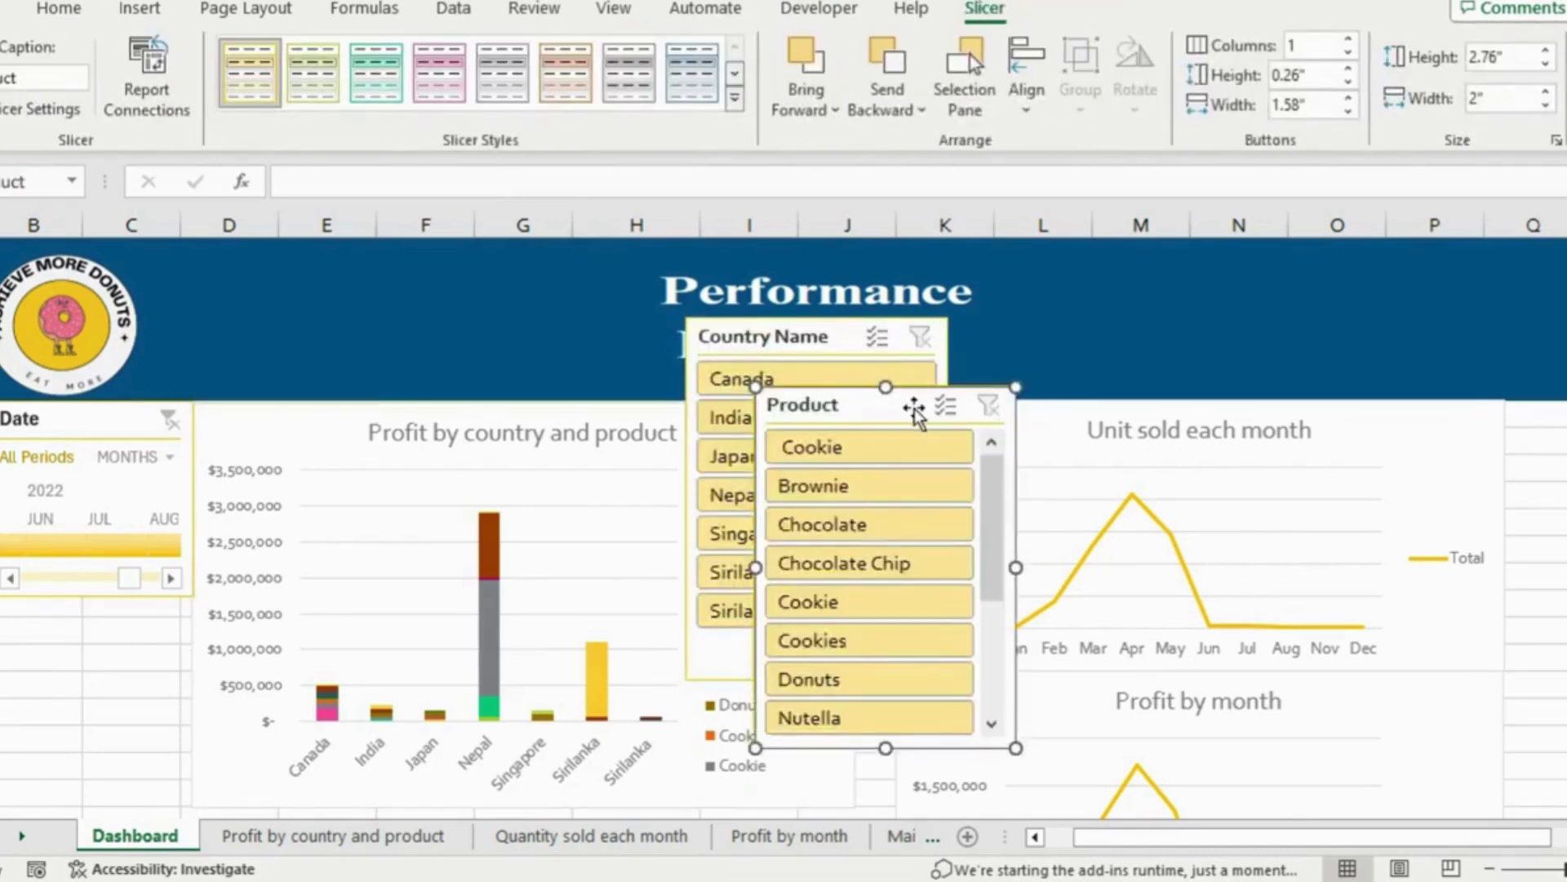
pyautogui.moveTo(914, 412); pyautogui.dragTo(1104, 338)
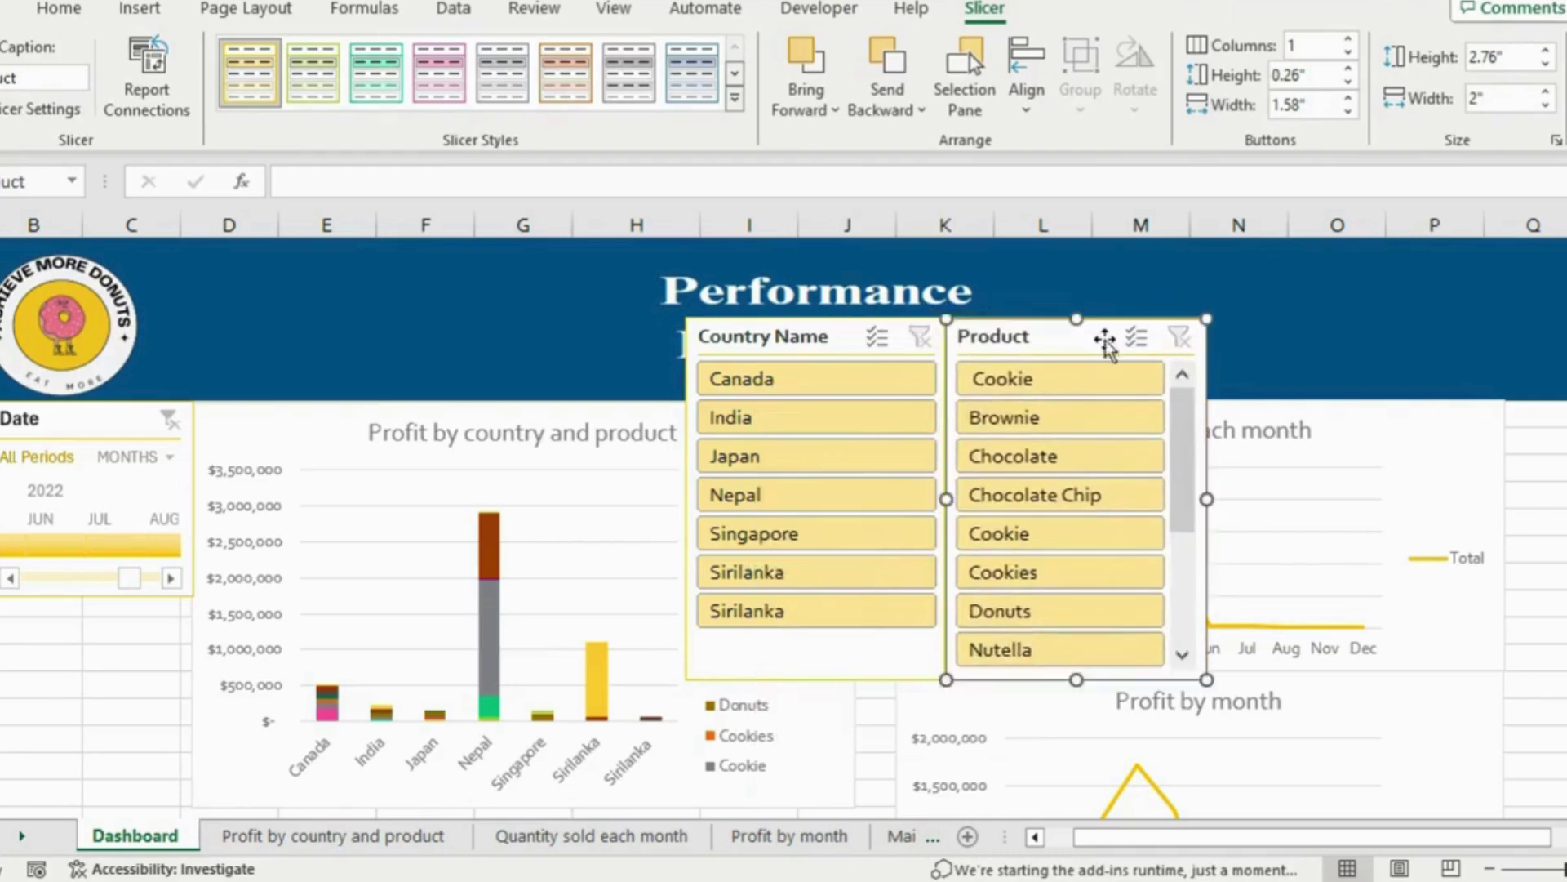
pyautogui.click(846, 341)
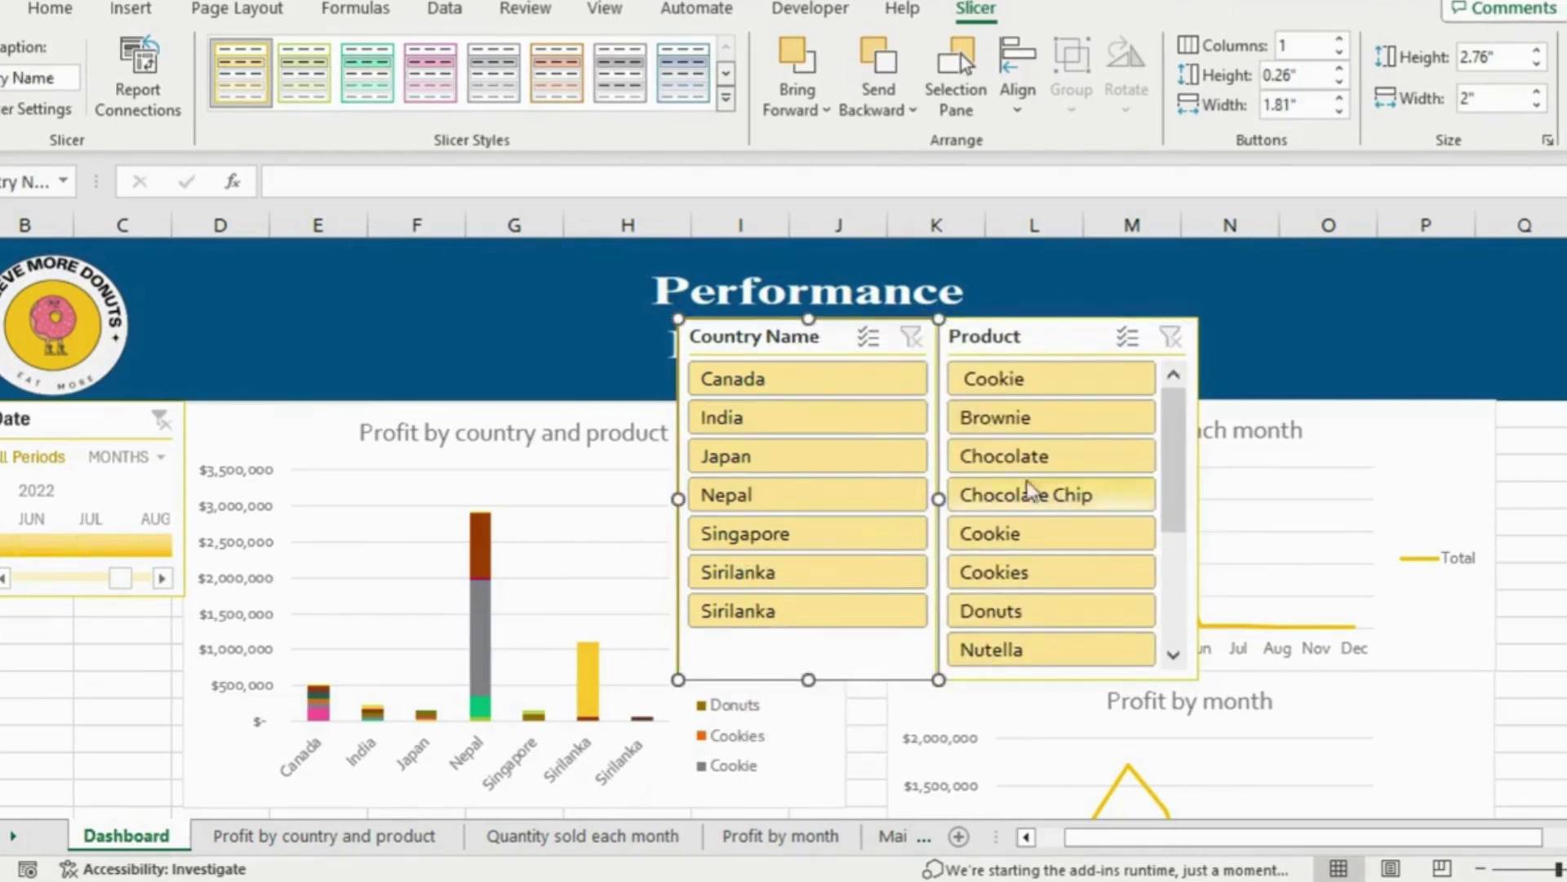
# Turn off the headers on both the Country Name and Product slicers
pyautogui.rightClick(835, 343)
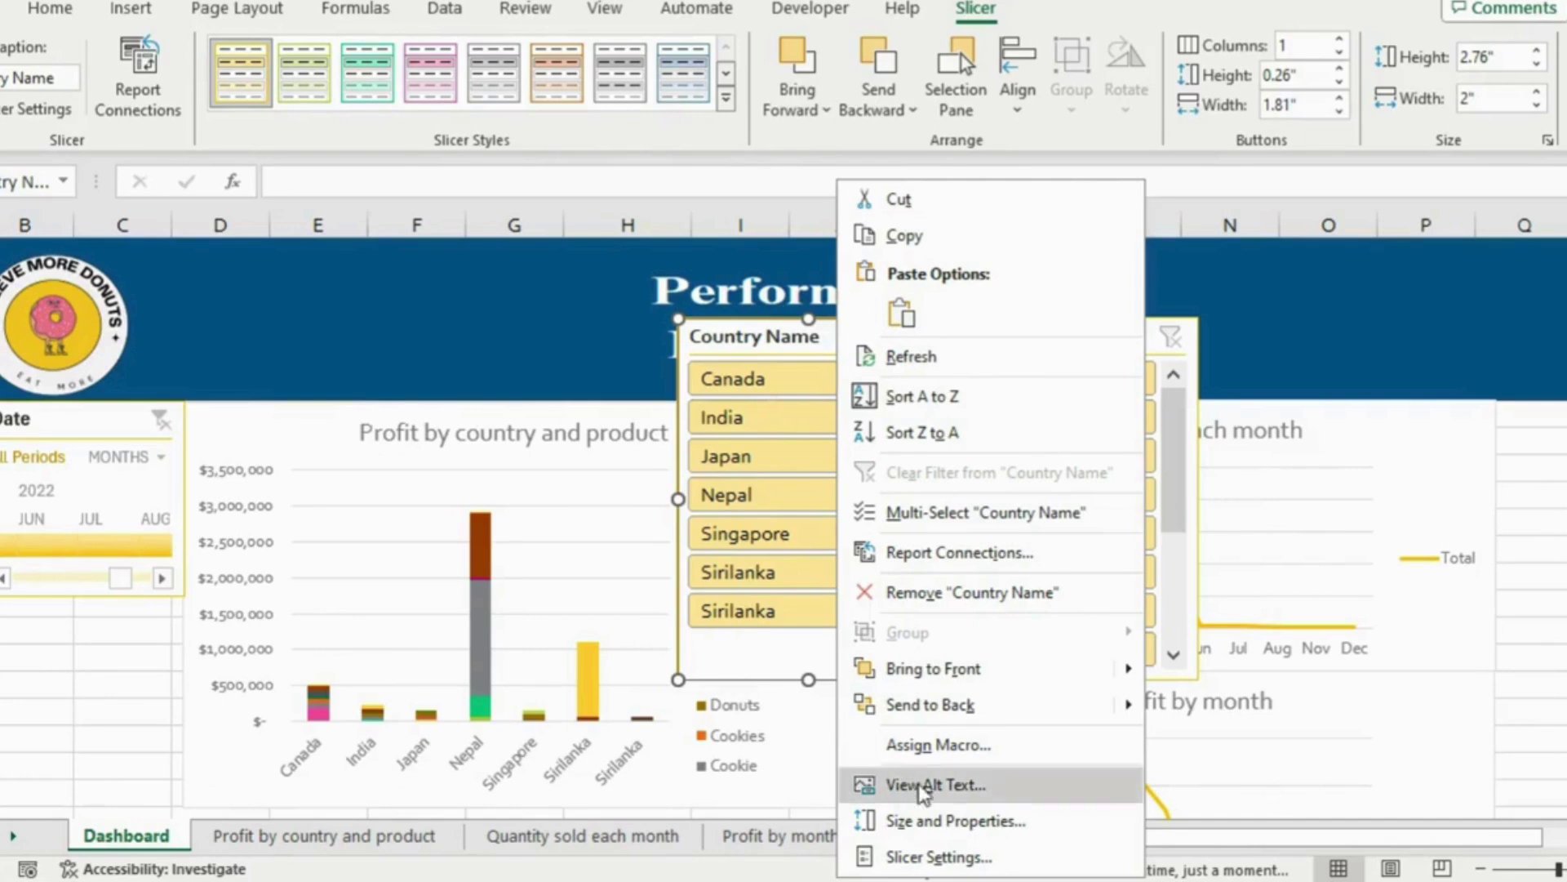
pyautogui.click(923, 859)
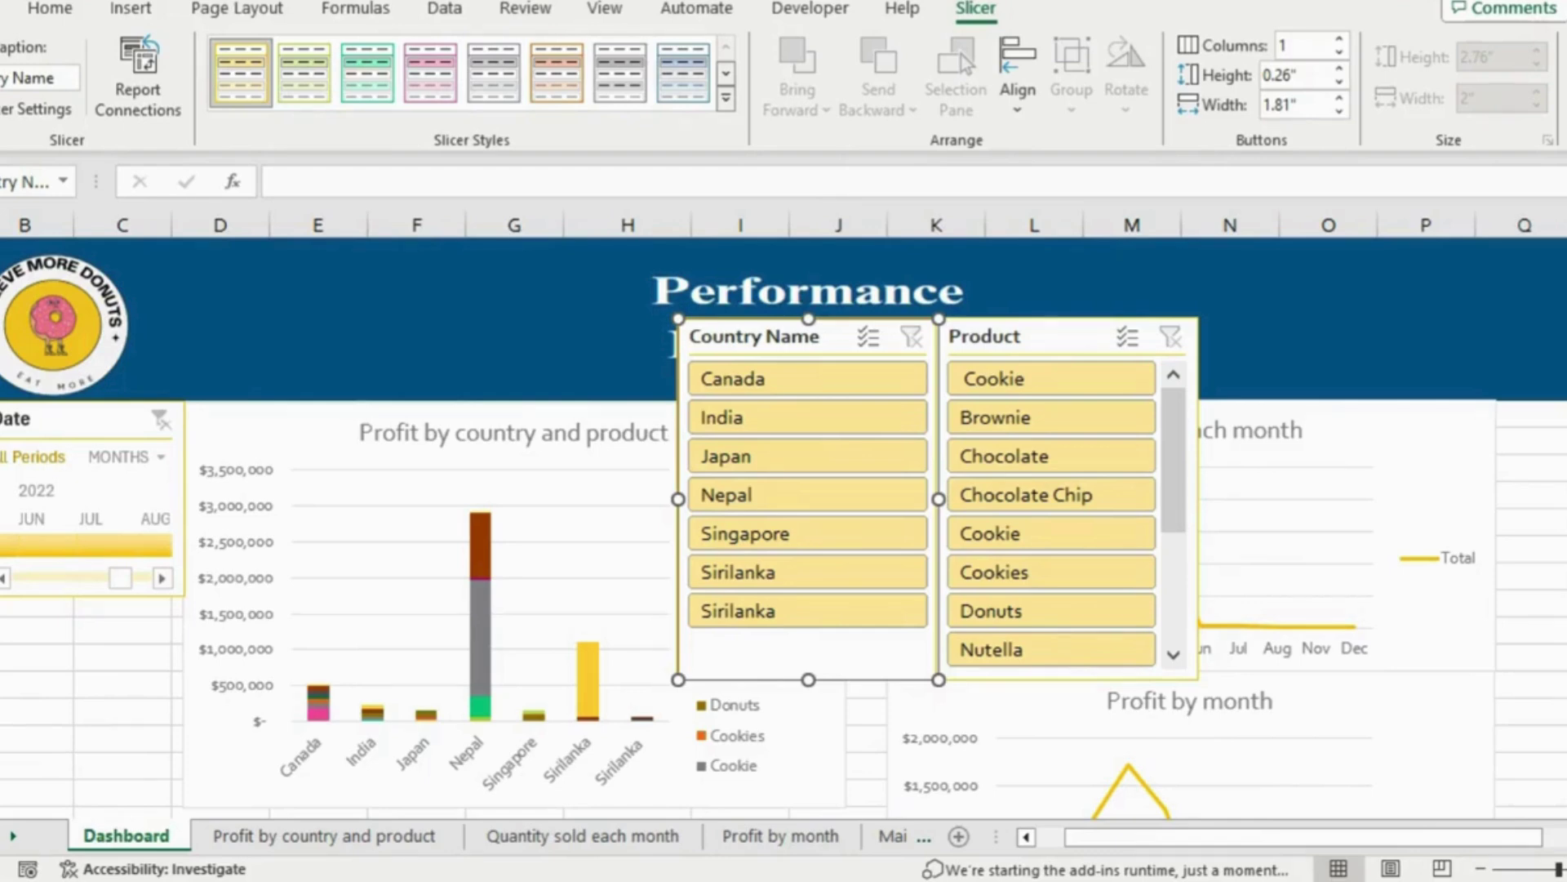
pyautogui.press('Return')
pyautogui.rightClick(1088, 336)
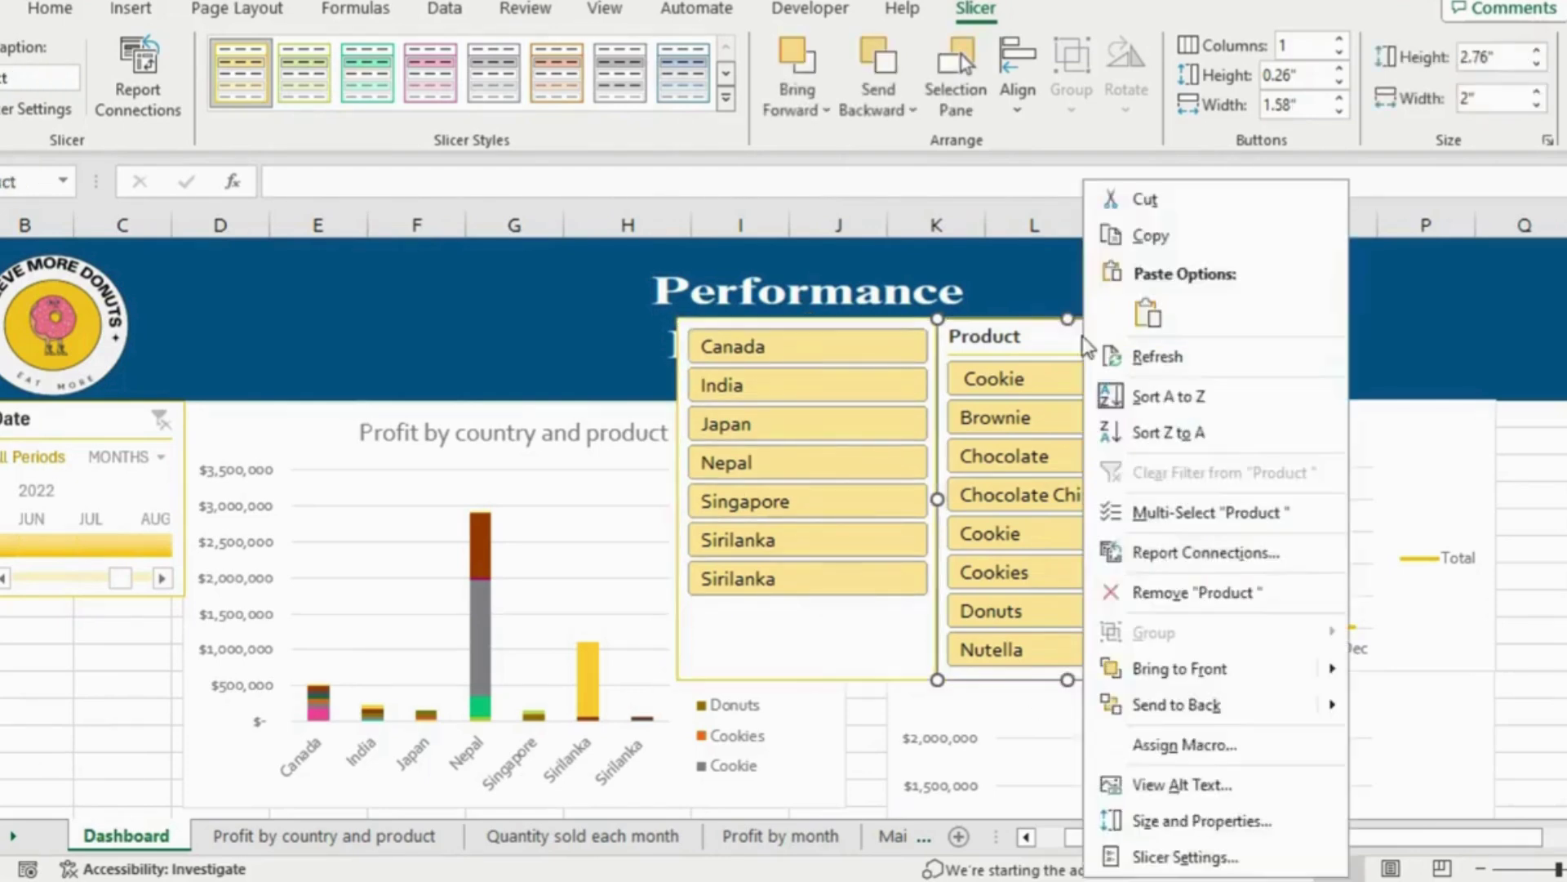
pyautogui.click(1112, 855)
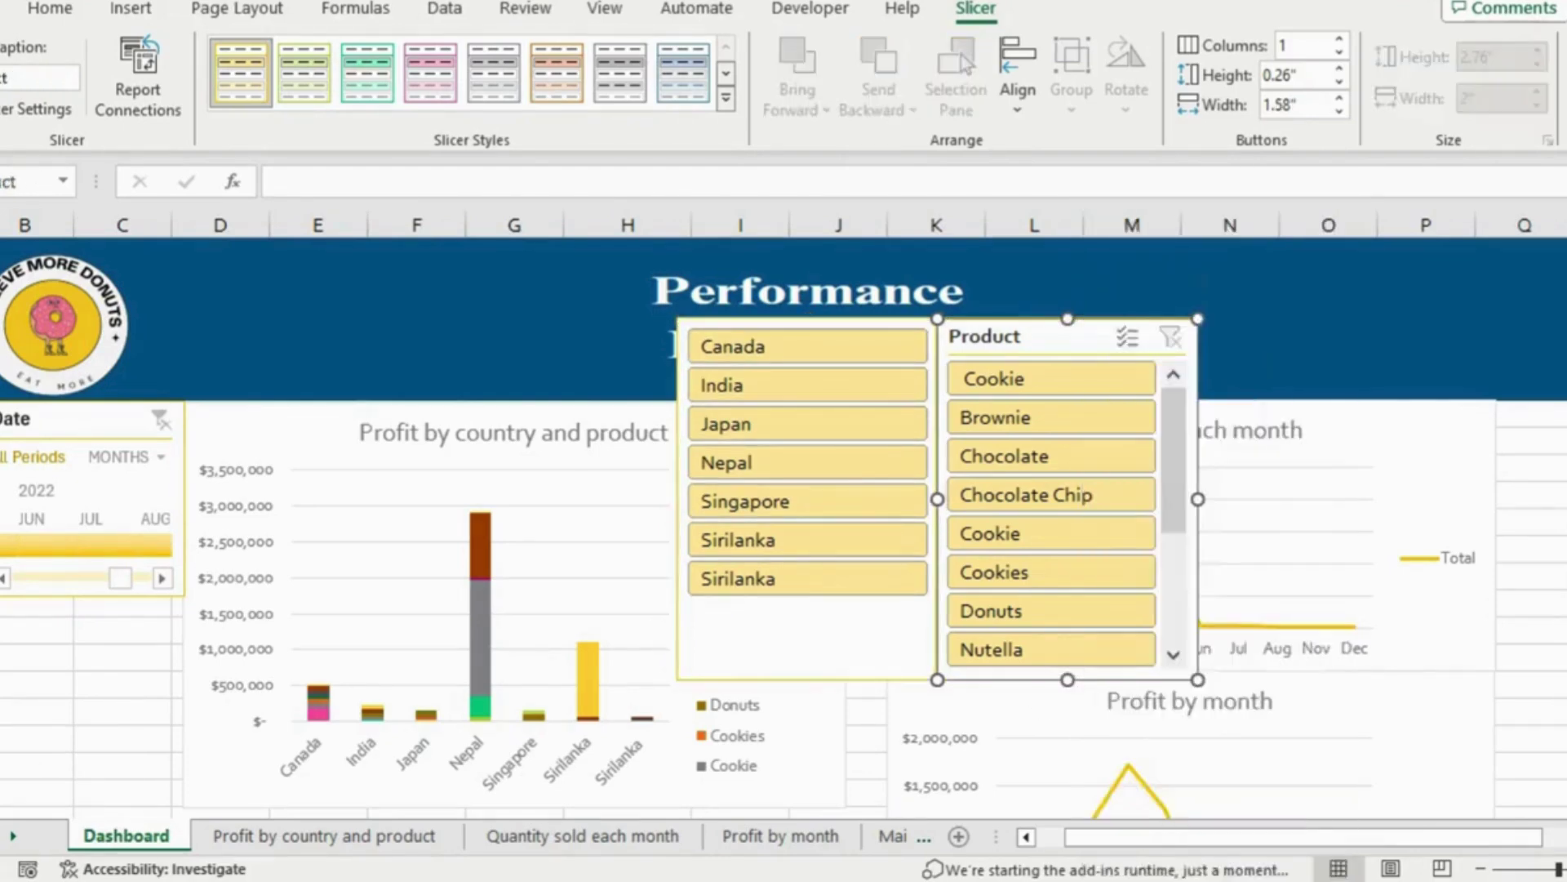
pyautogui.click(828, 674)
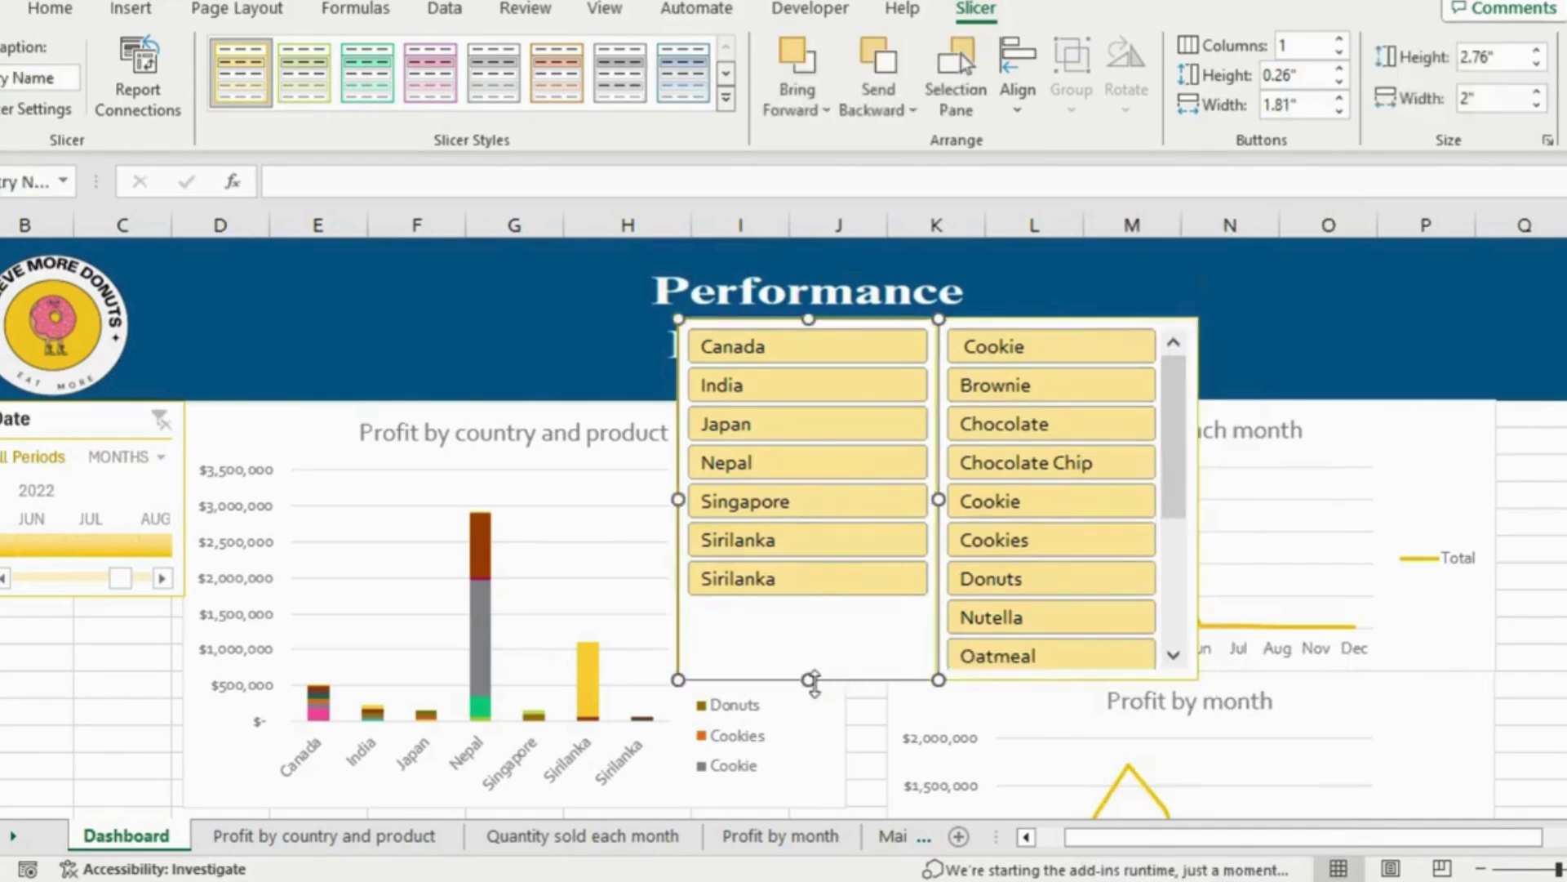
# Move the Country slicer below the Date timeline and try filtering India, Japan and Canada
pyautogui.moveTo(812, 629); pyautogui.dragTo(149, 616)
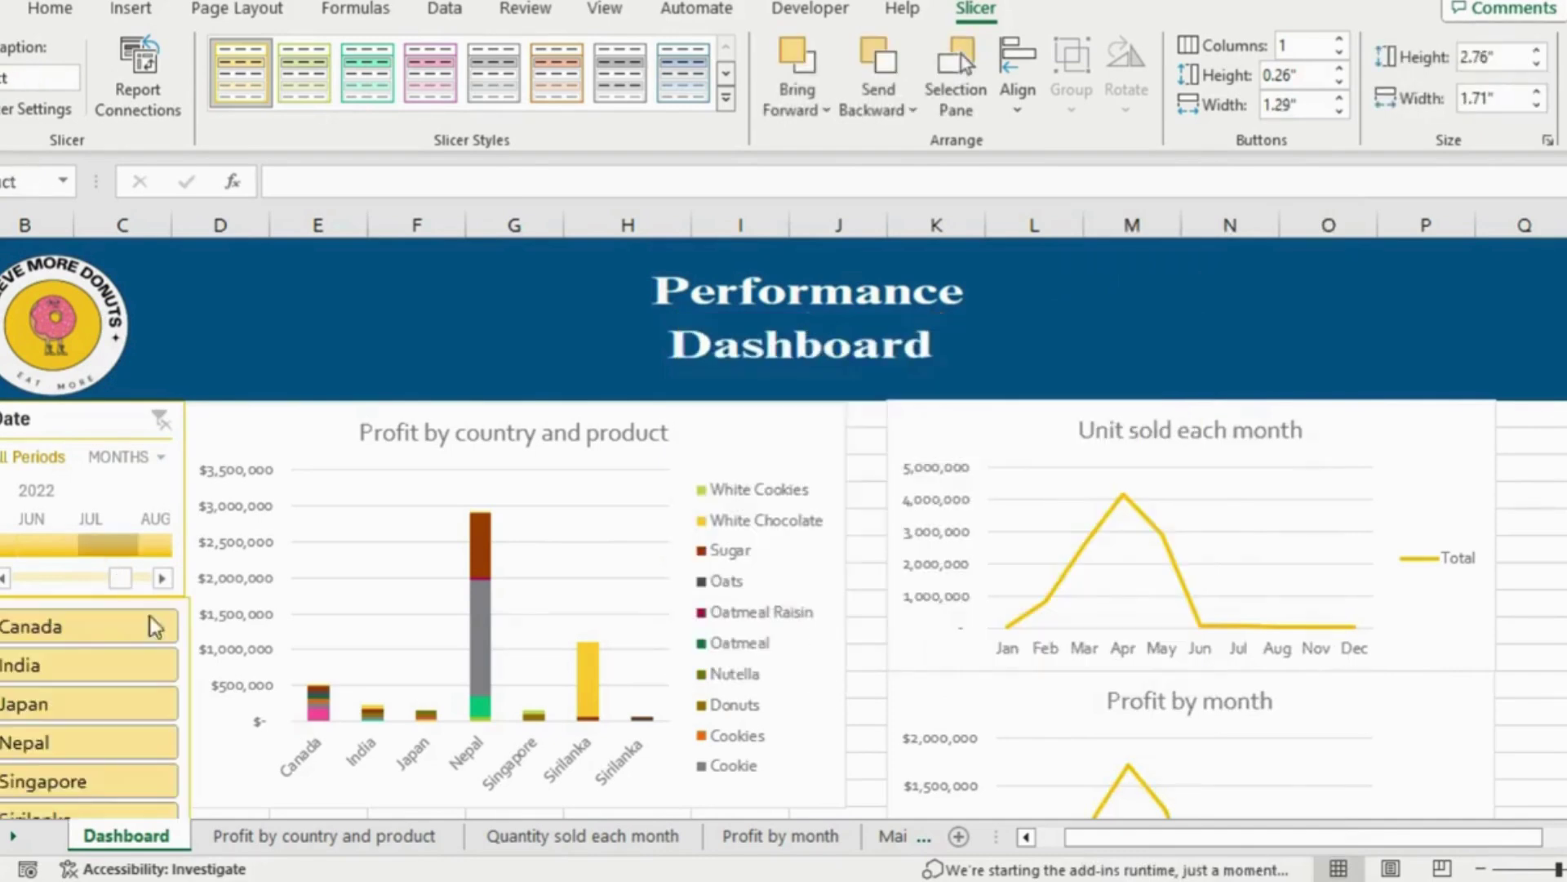
pyautogui.click(47, 673)
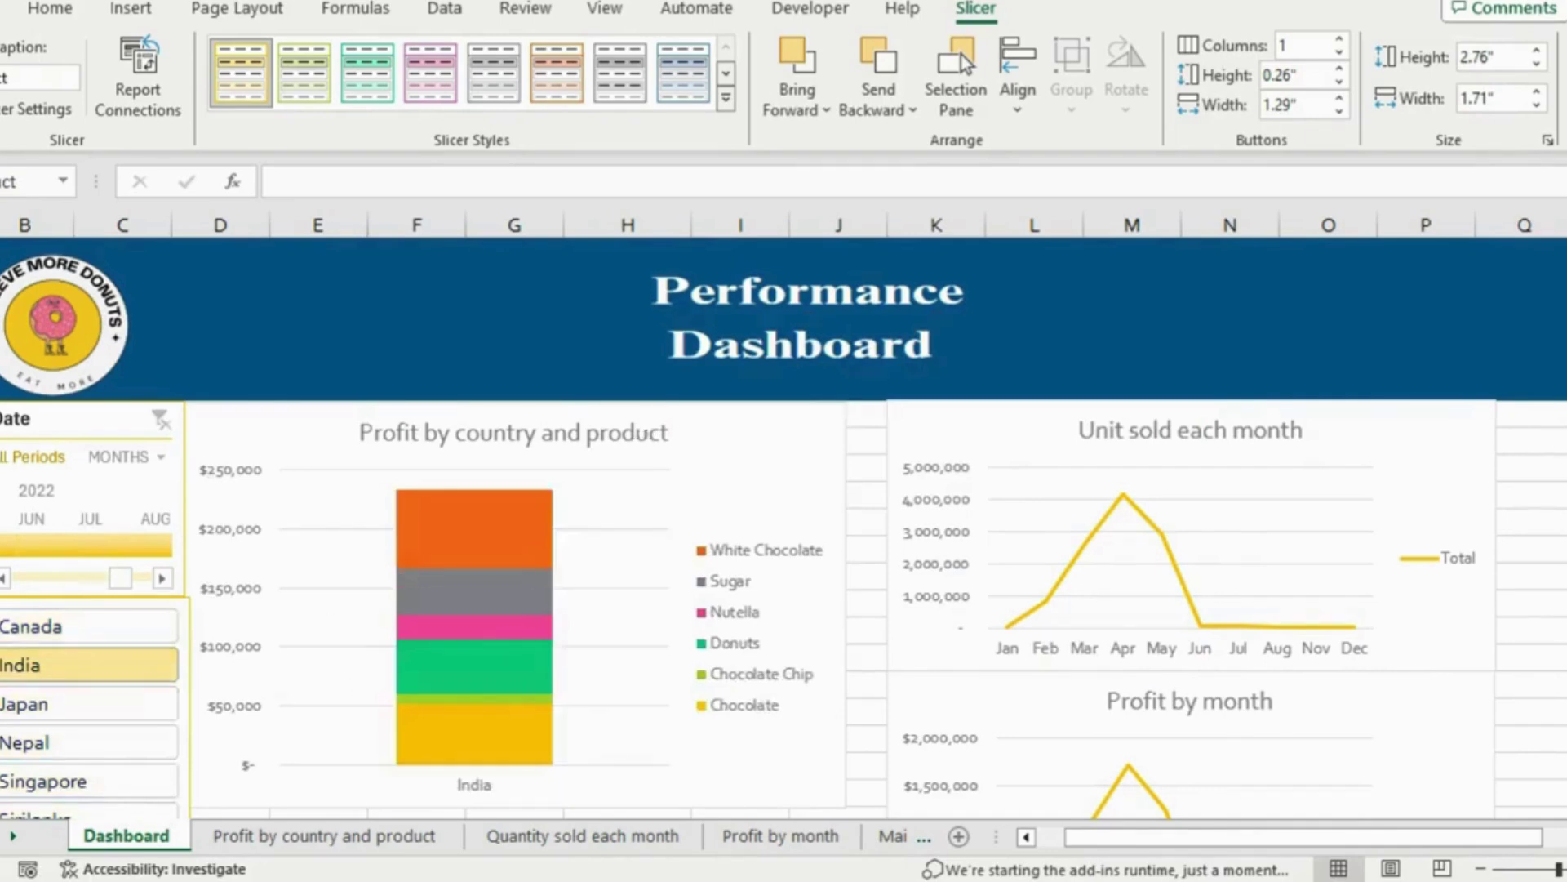
pyautogui.scroll(-2, 82, 572)
pyautogui.scroll(1, 81, 571)
pyautogui.keyDown('ctrl'); pyautogui.click(82, 609); pyautogui.keyUp('ctrl')
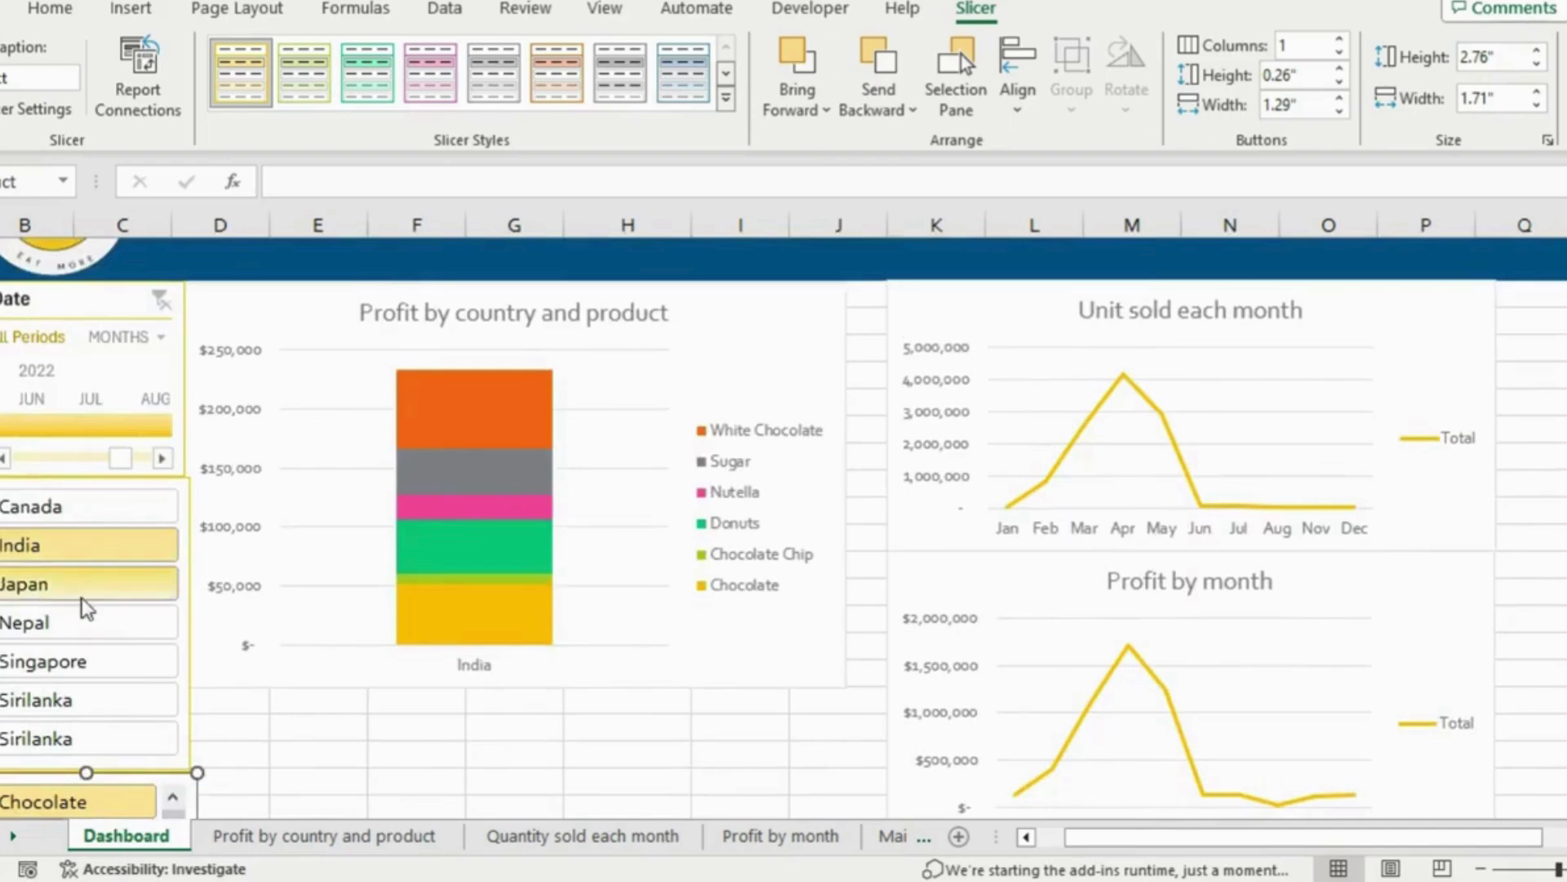
pyautogui.click(85, 604)
pyautogui.keyDown('ctrl'); pyautogui.click(33, 527); pyautogui.keyUp('ctrl')
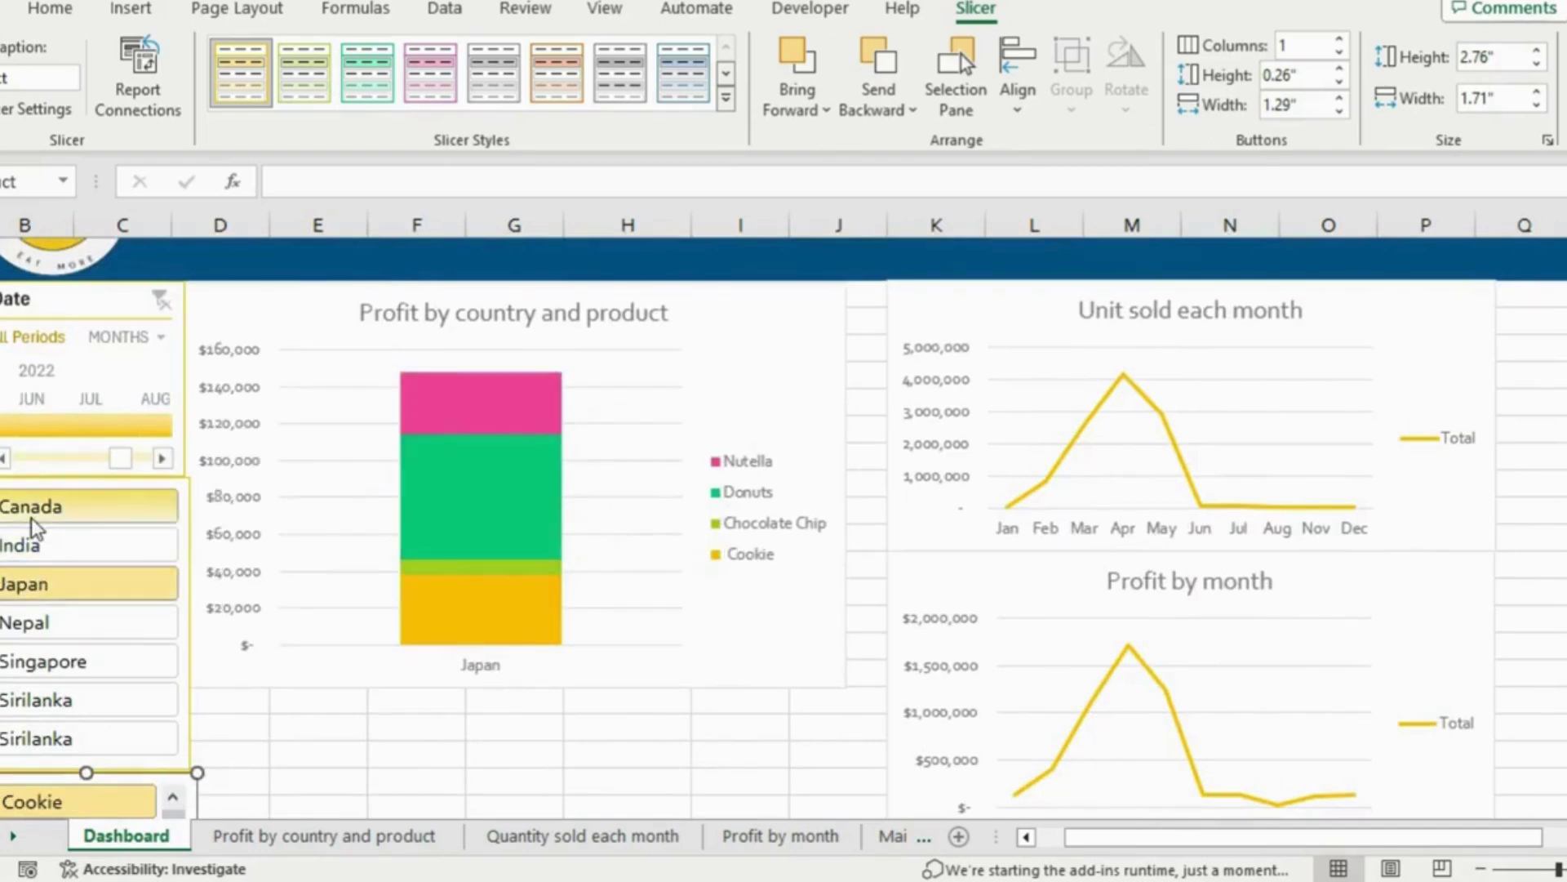
pyautogui.click(31, 515)
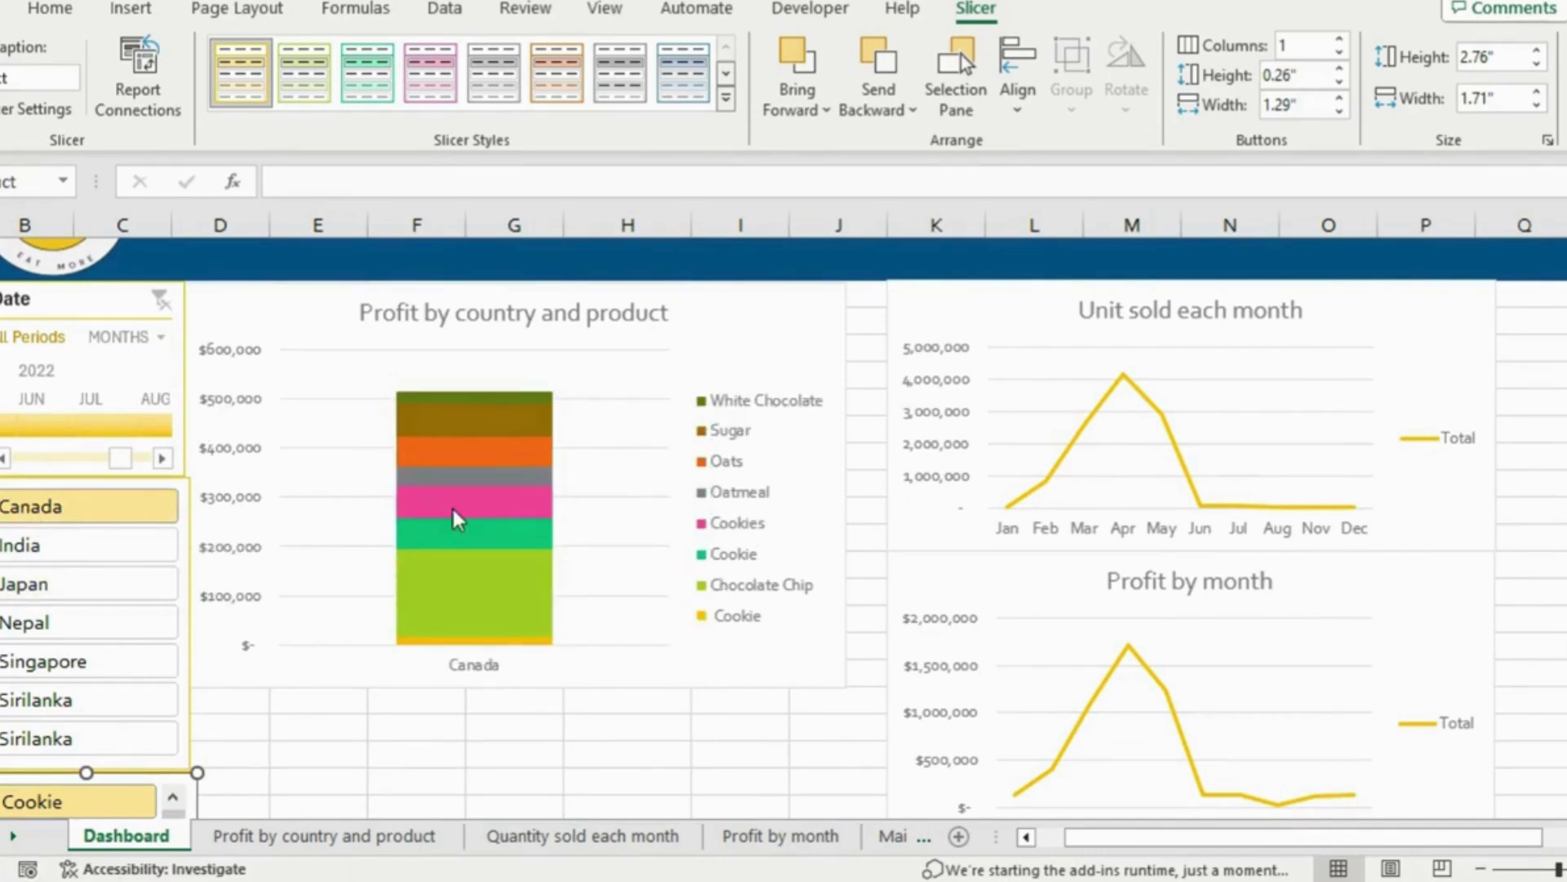
# Connect the Country and Product slicers to all pivot tables through Report Connections
pyautogui.rightClick(179, 521)
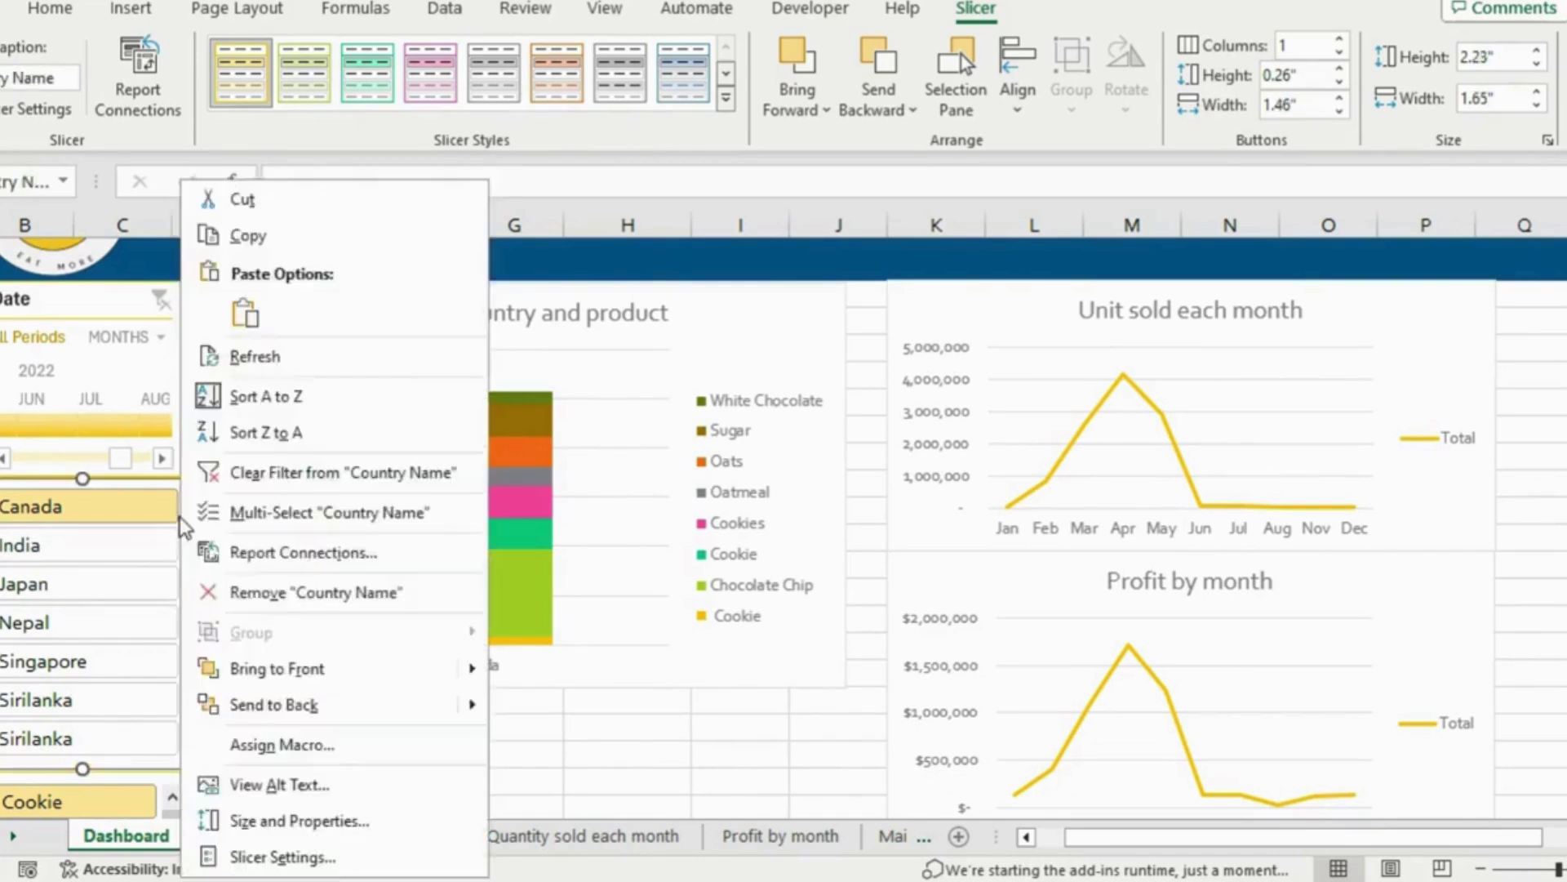
pyautogui.click(266, 560)
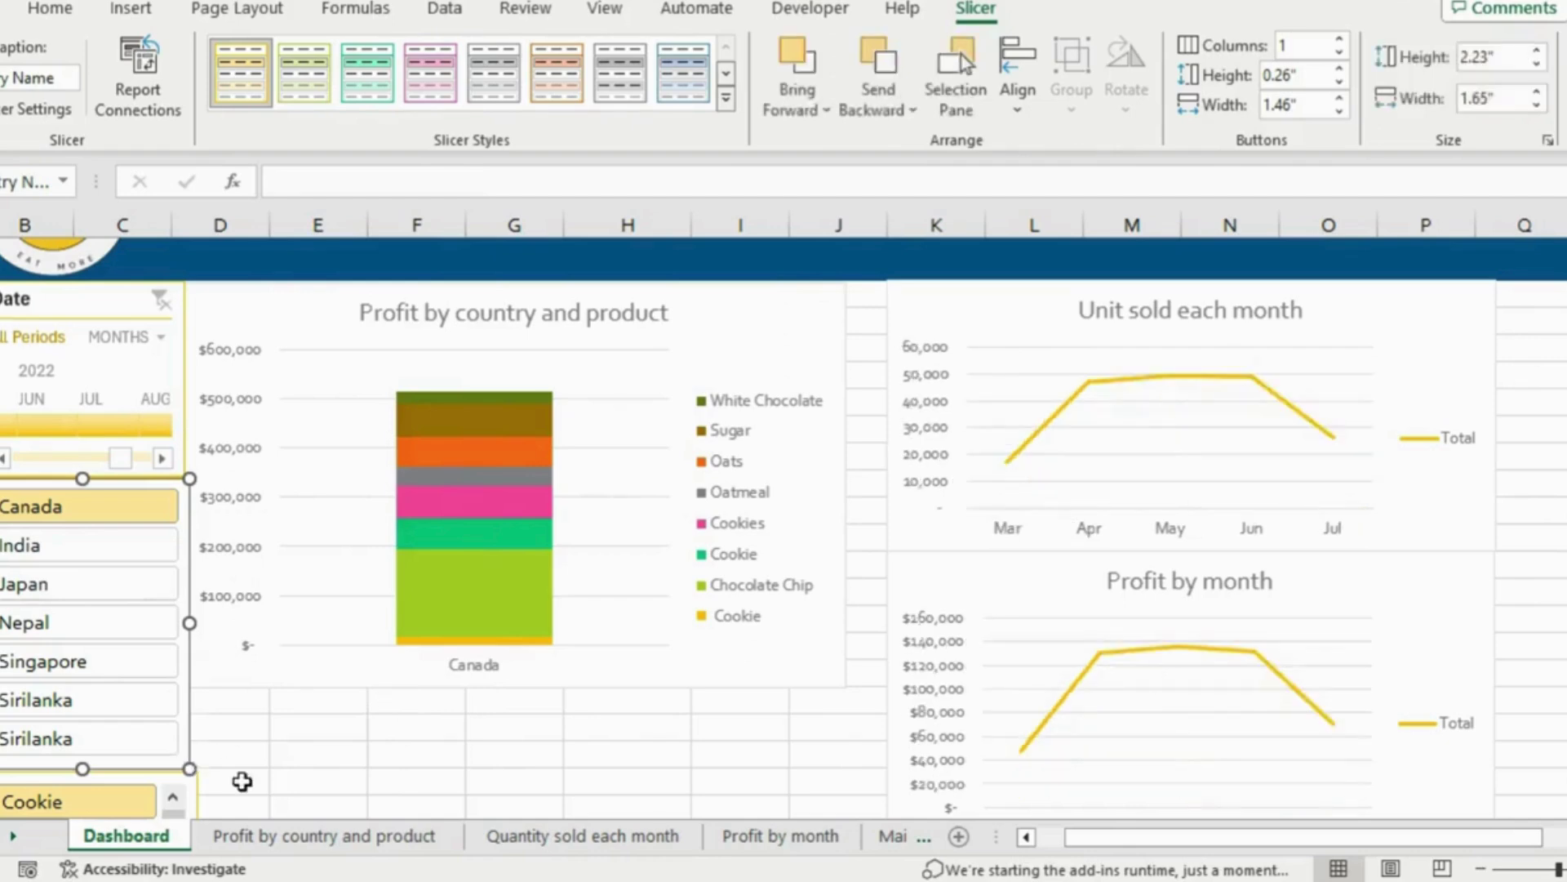
pyautogui.scroll(-2, 784, 527)
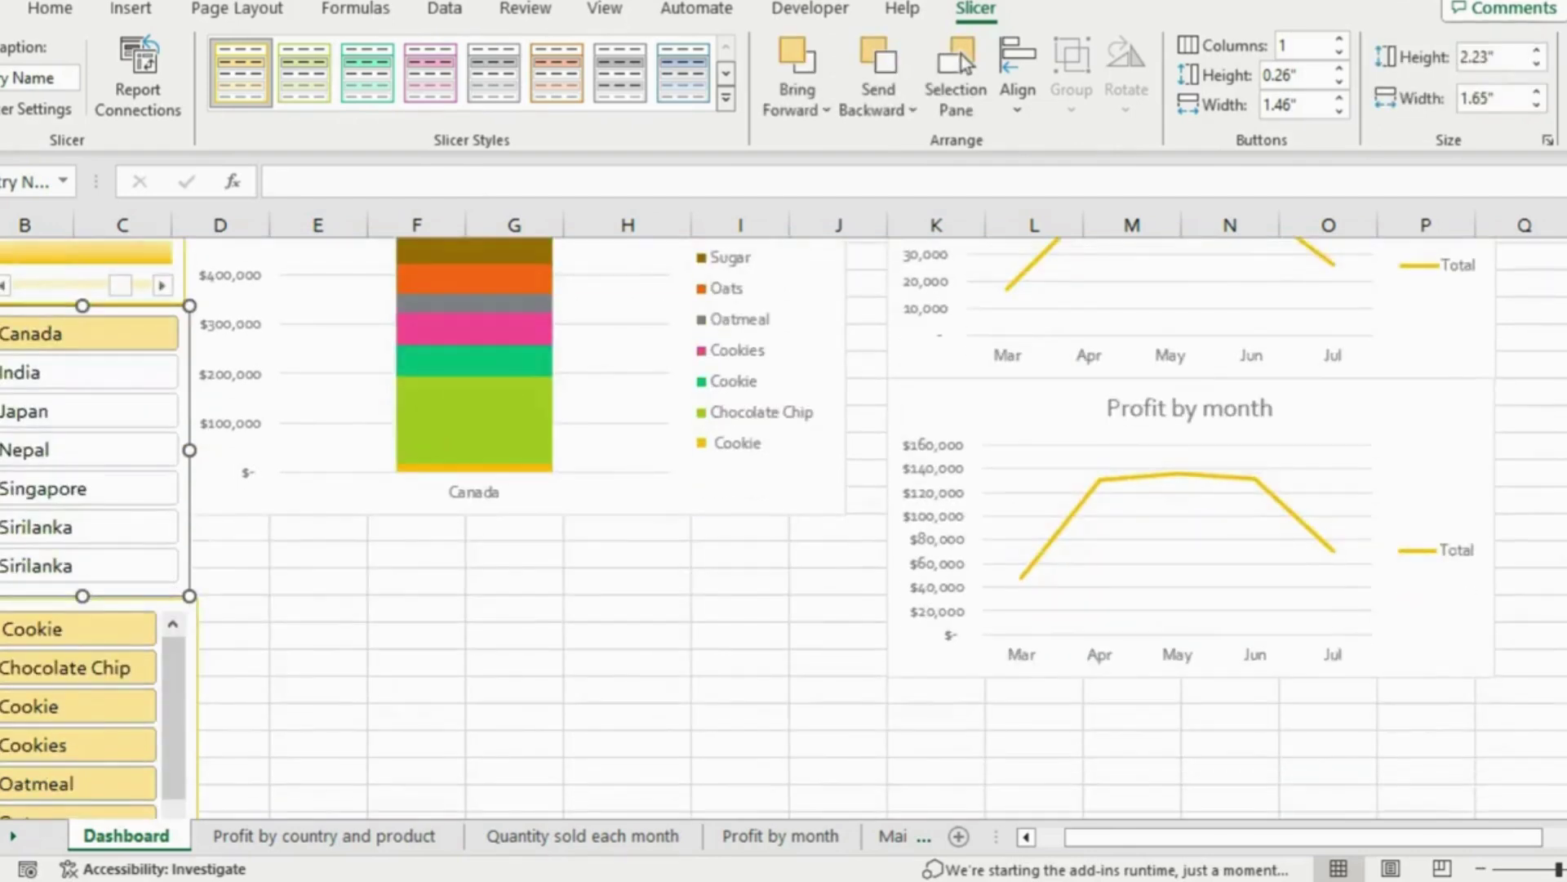
pyautogui.rightClick(194, 660)
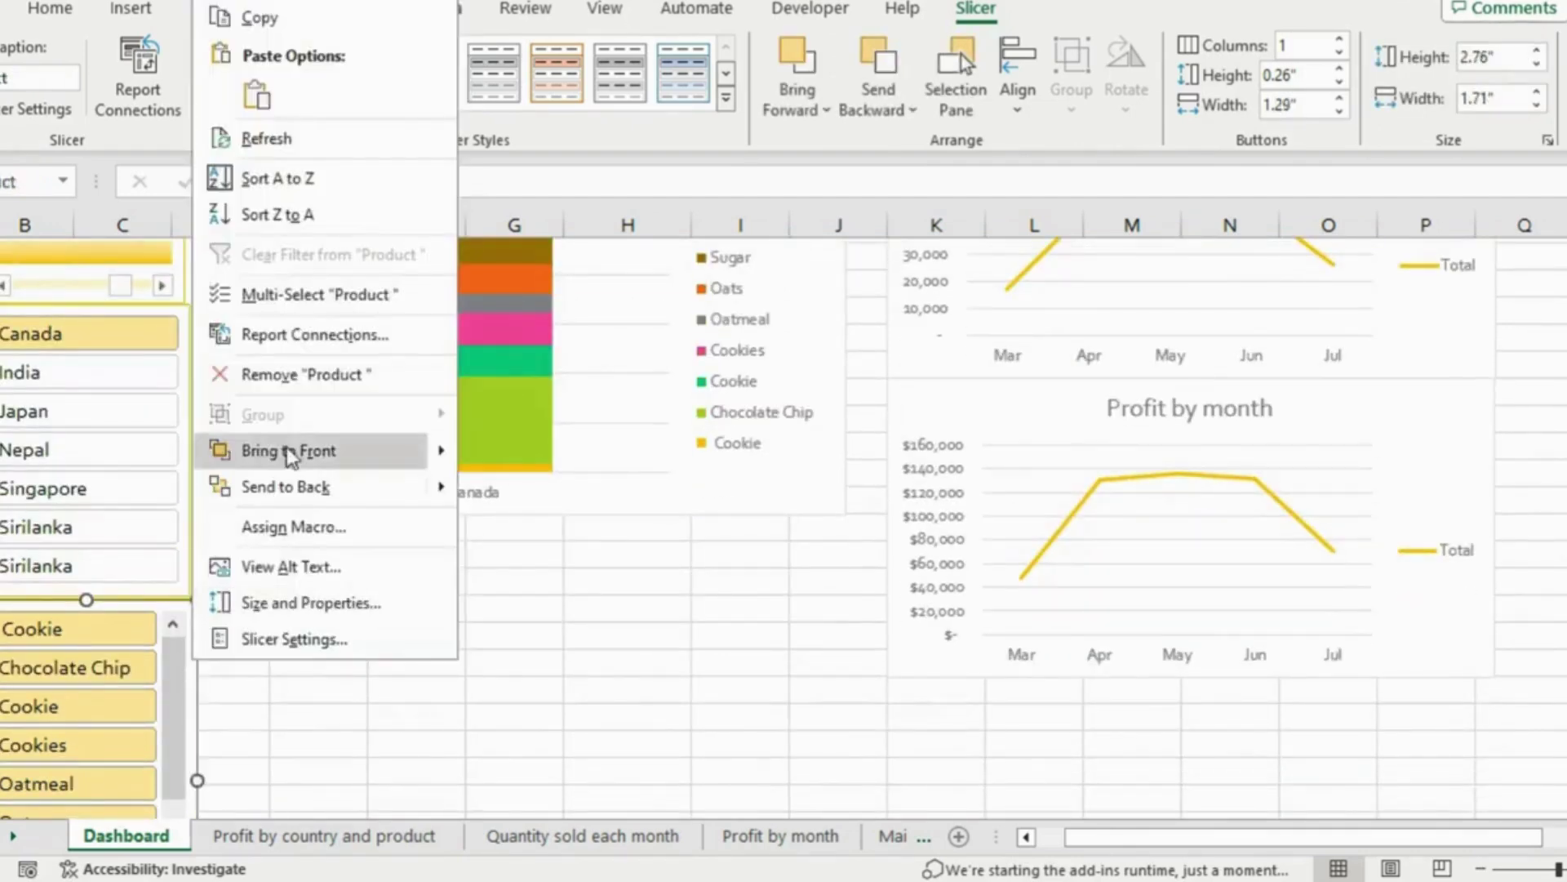
pyautogui.click(299, 336)
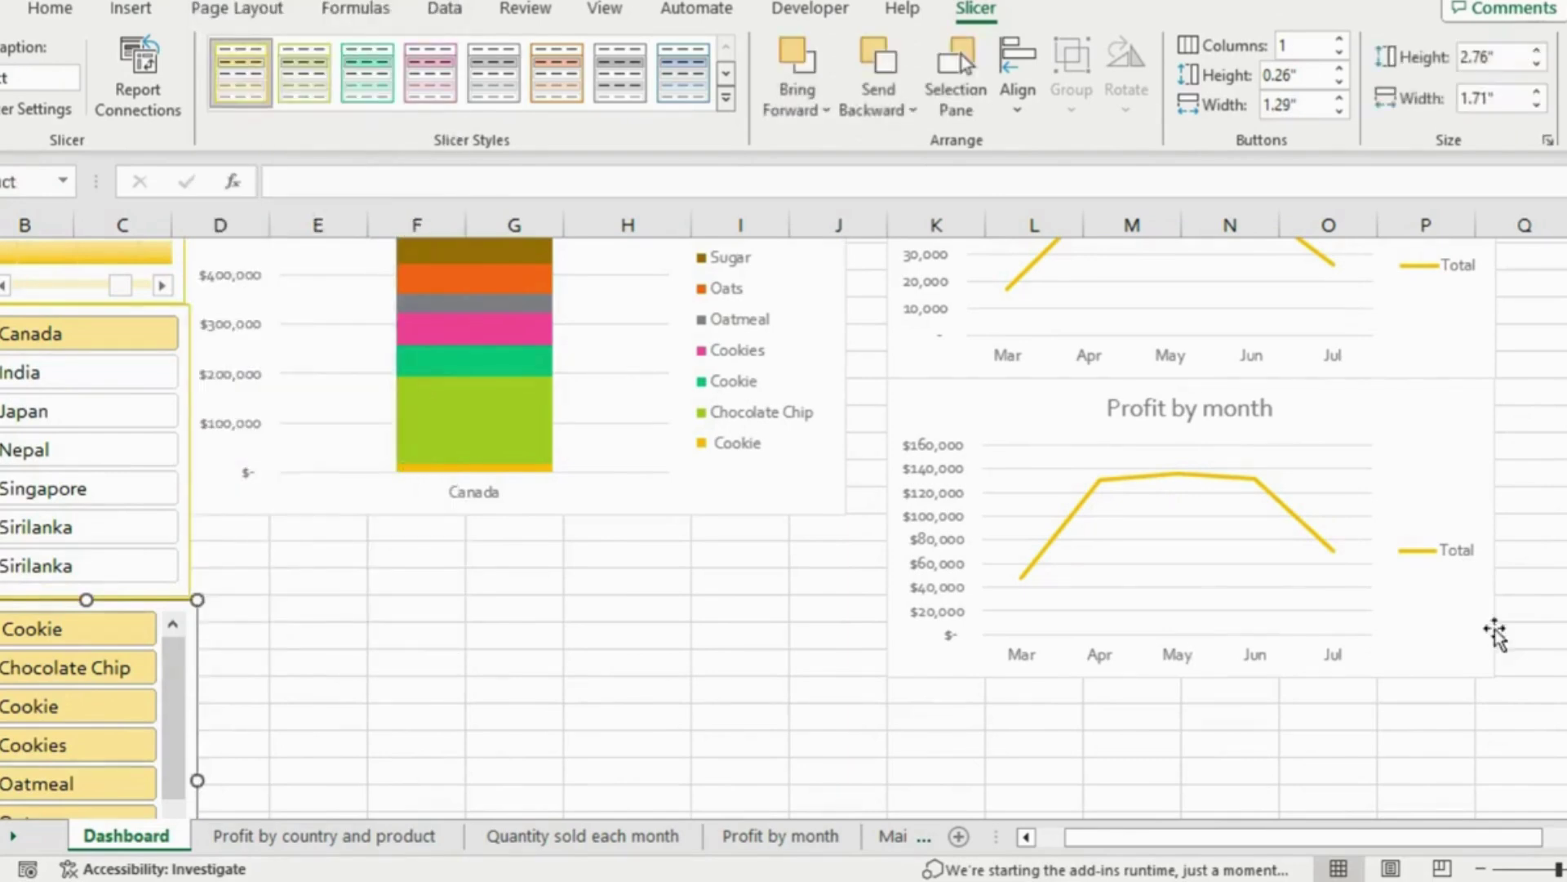
pyautogui.scroll(2, 85, 581)
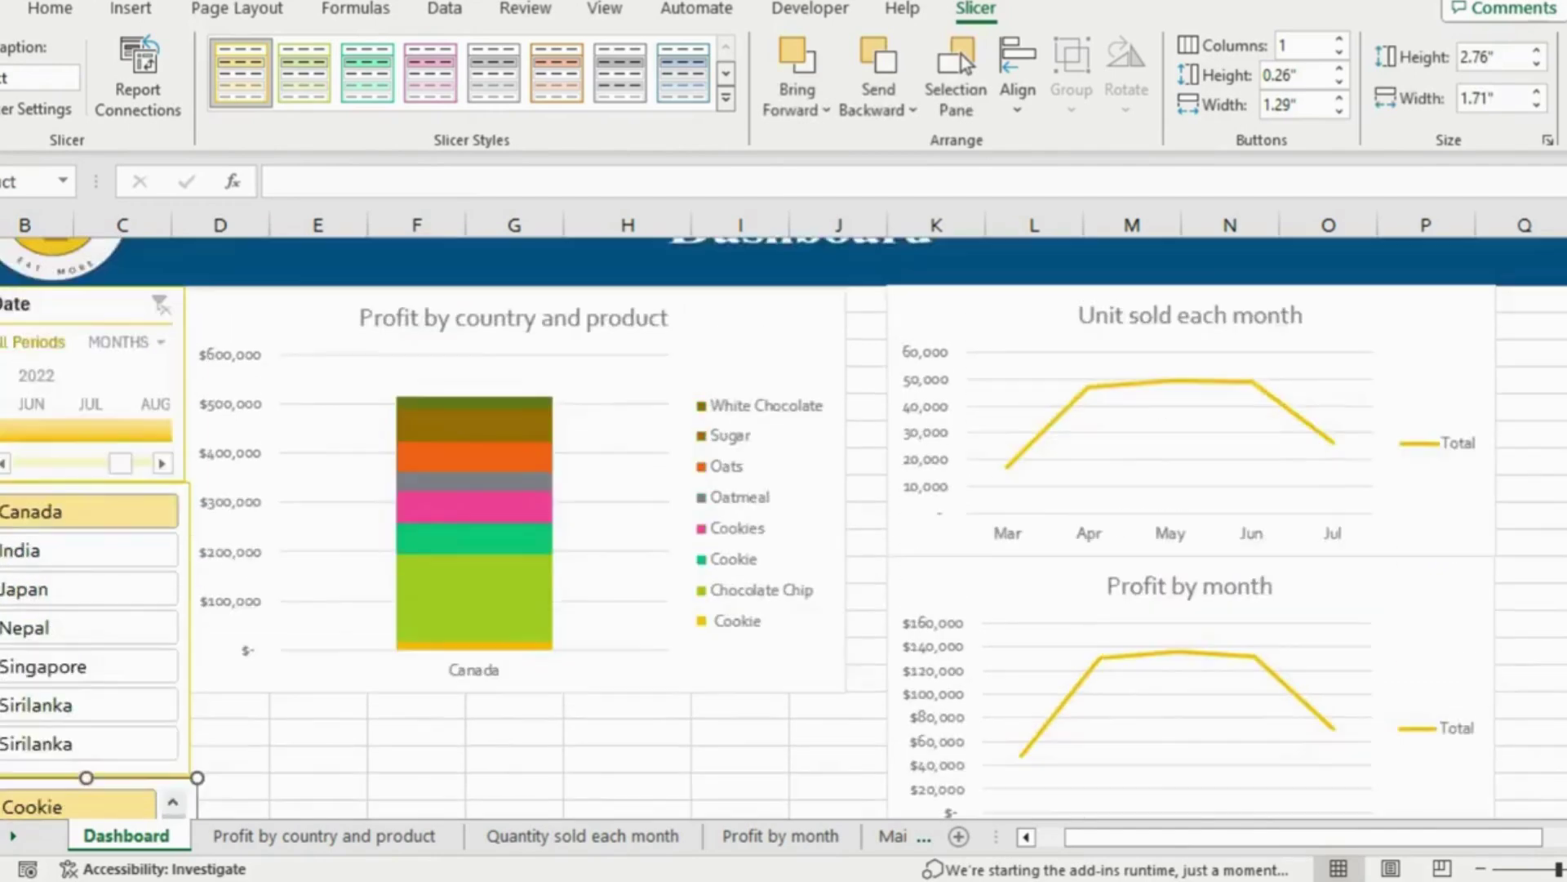
# Filter the dashboard through India, Japan, Nepal, Singapore, both Sirilanka entries and Canada, ending on India
pyautogui.click(77, 568)
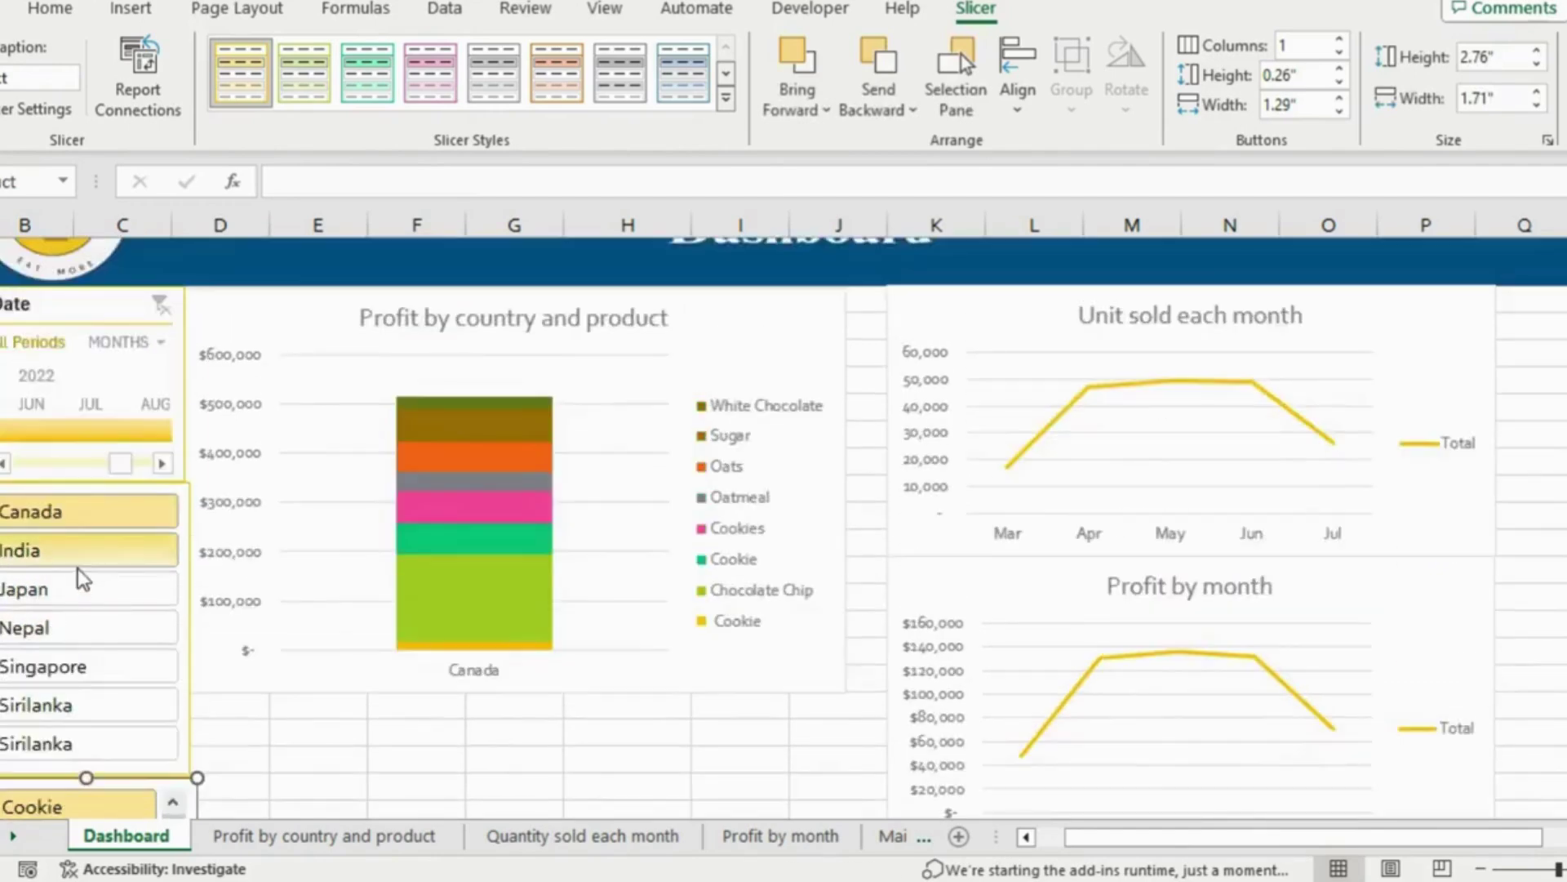
pyautogui.click(114, 591)
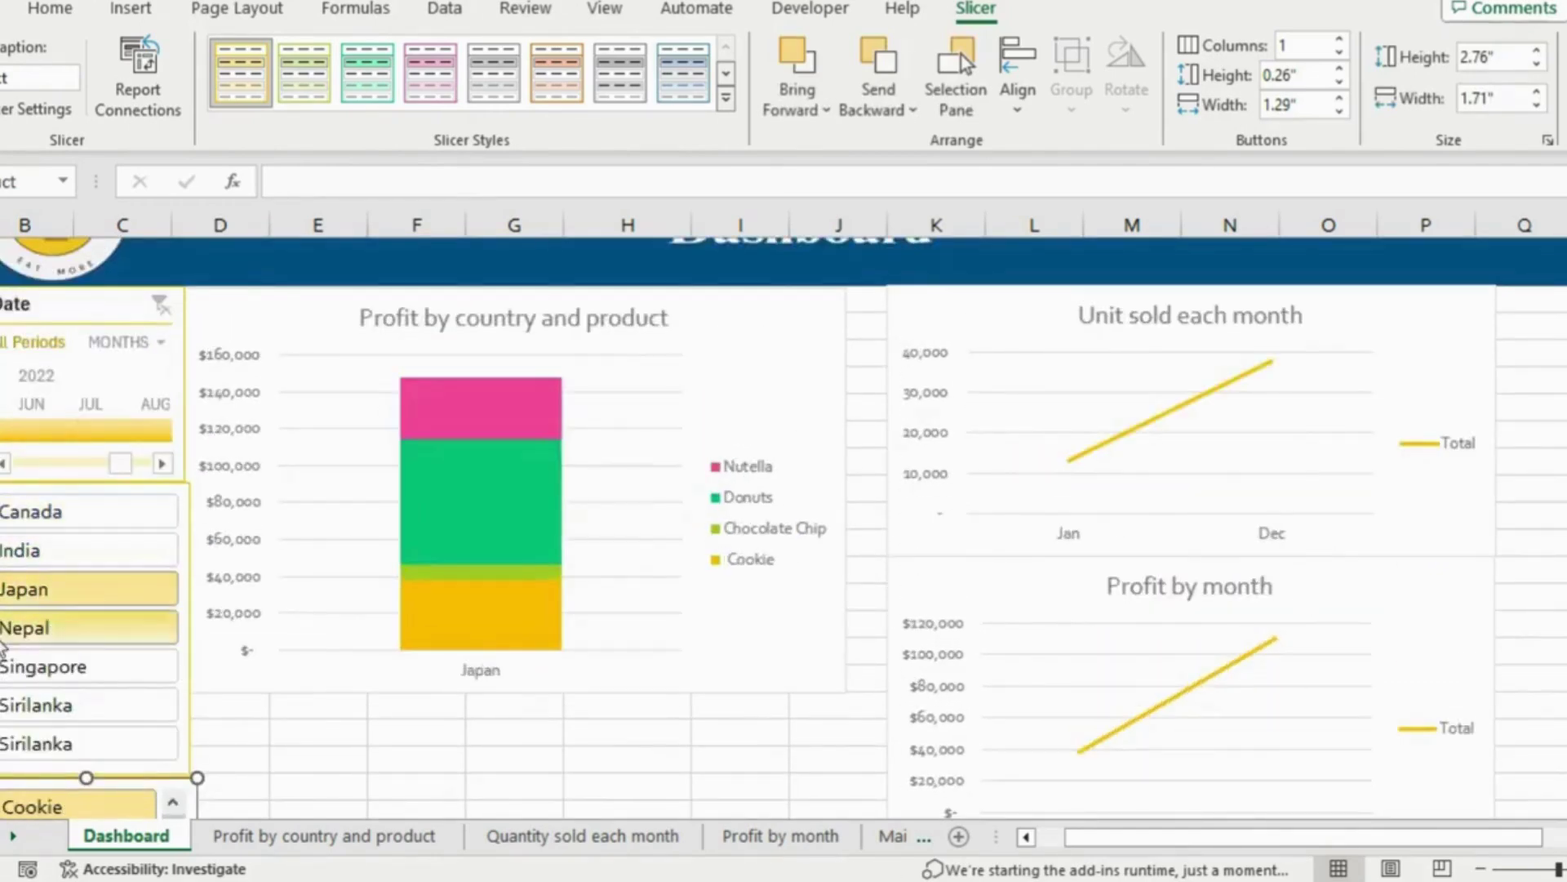
pyautogui.click(25, 629)
pyautogui.click(24, 665)
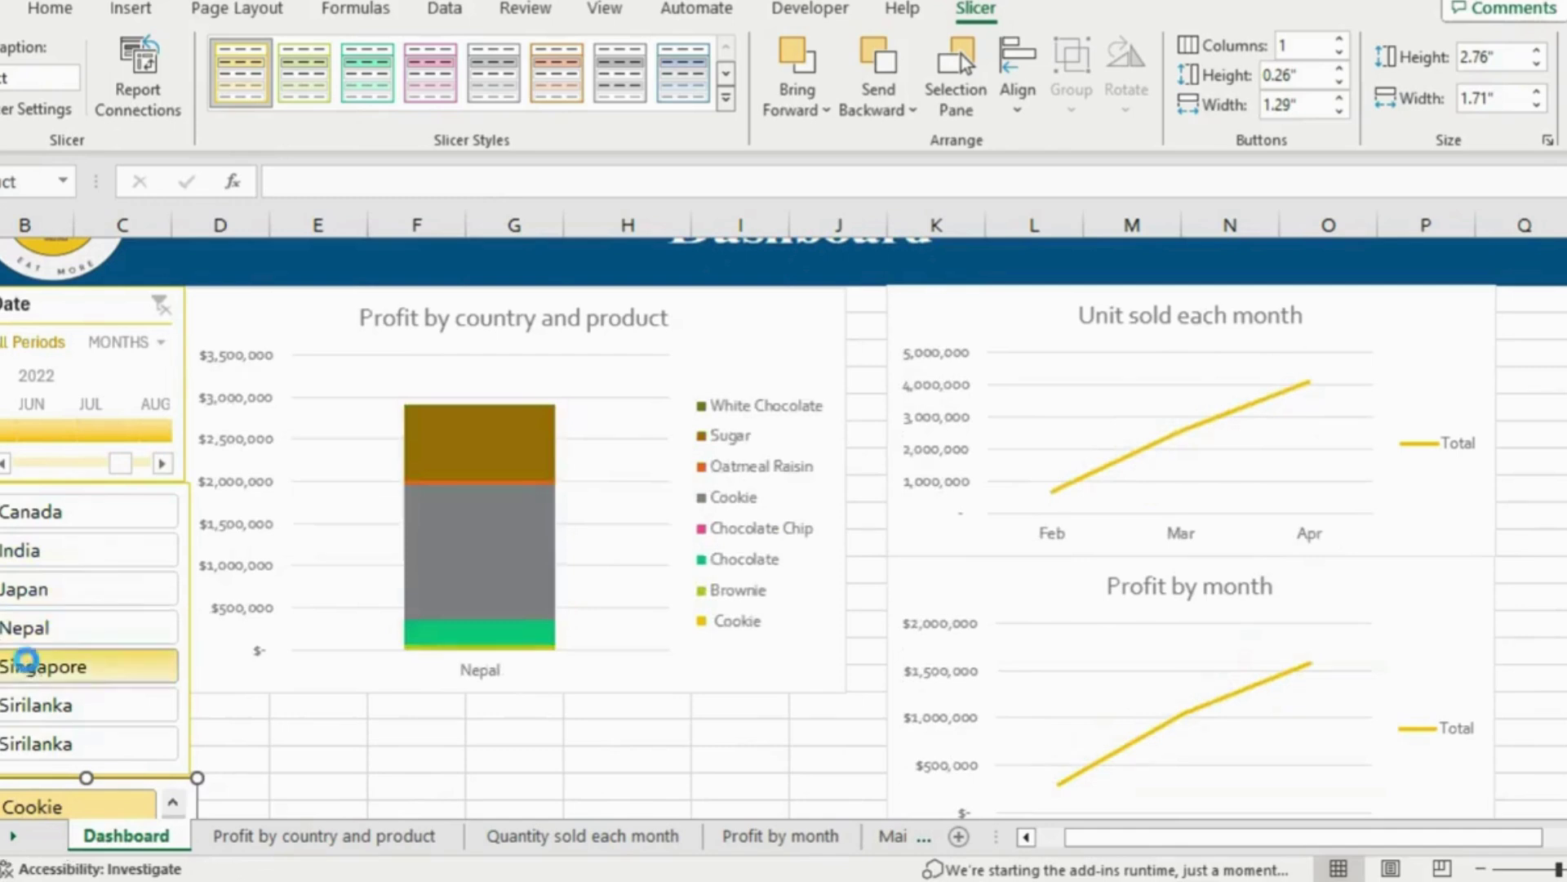
pyautogui.click(158, 704)
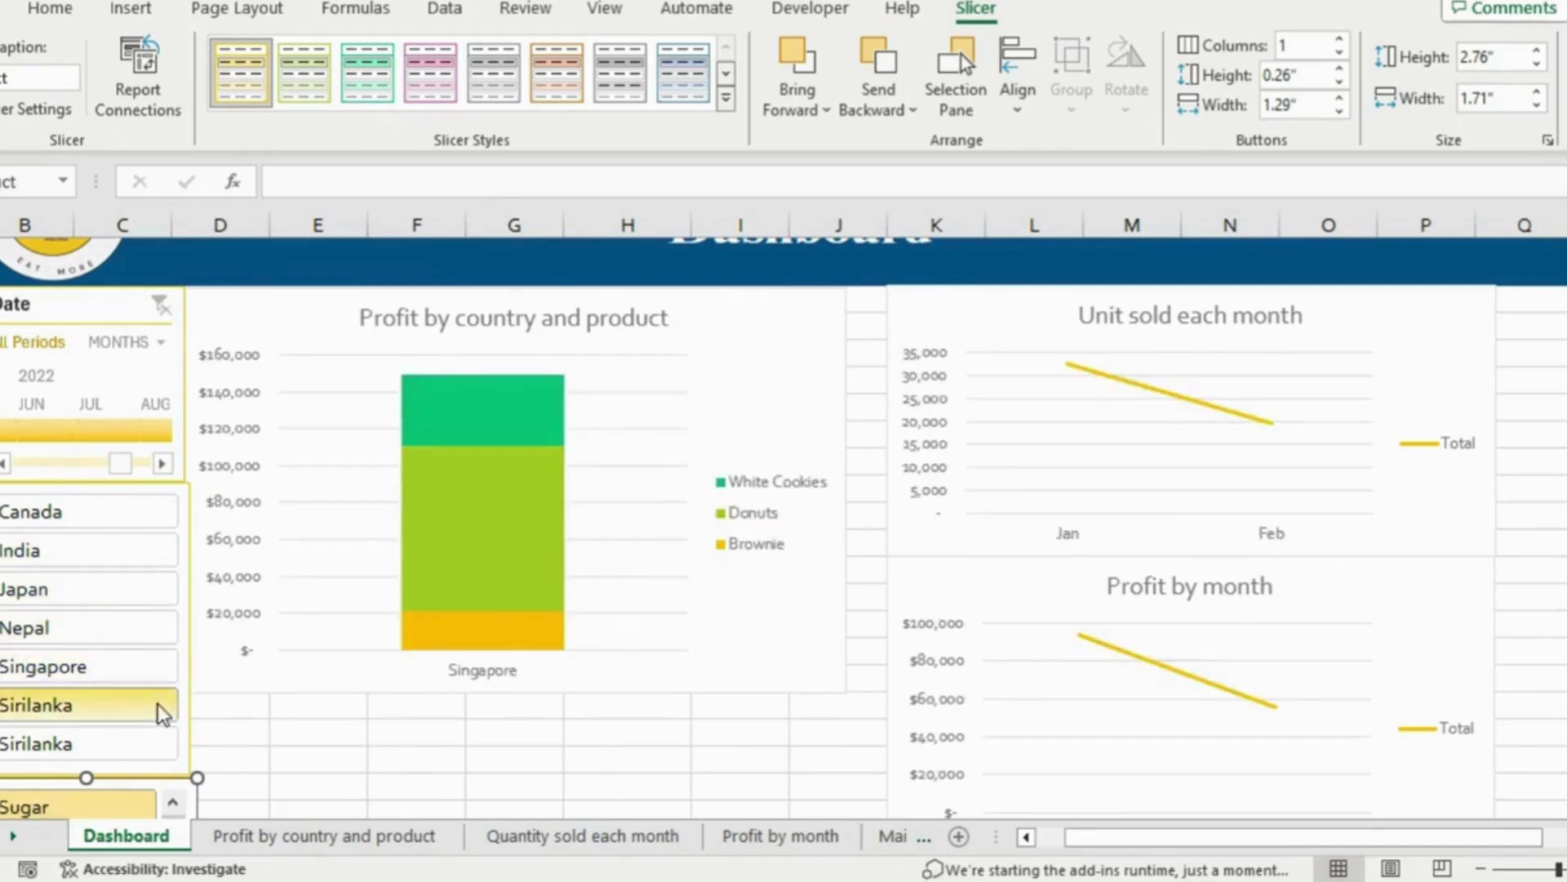
pyautogui.click(85, 757)
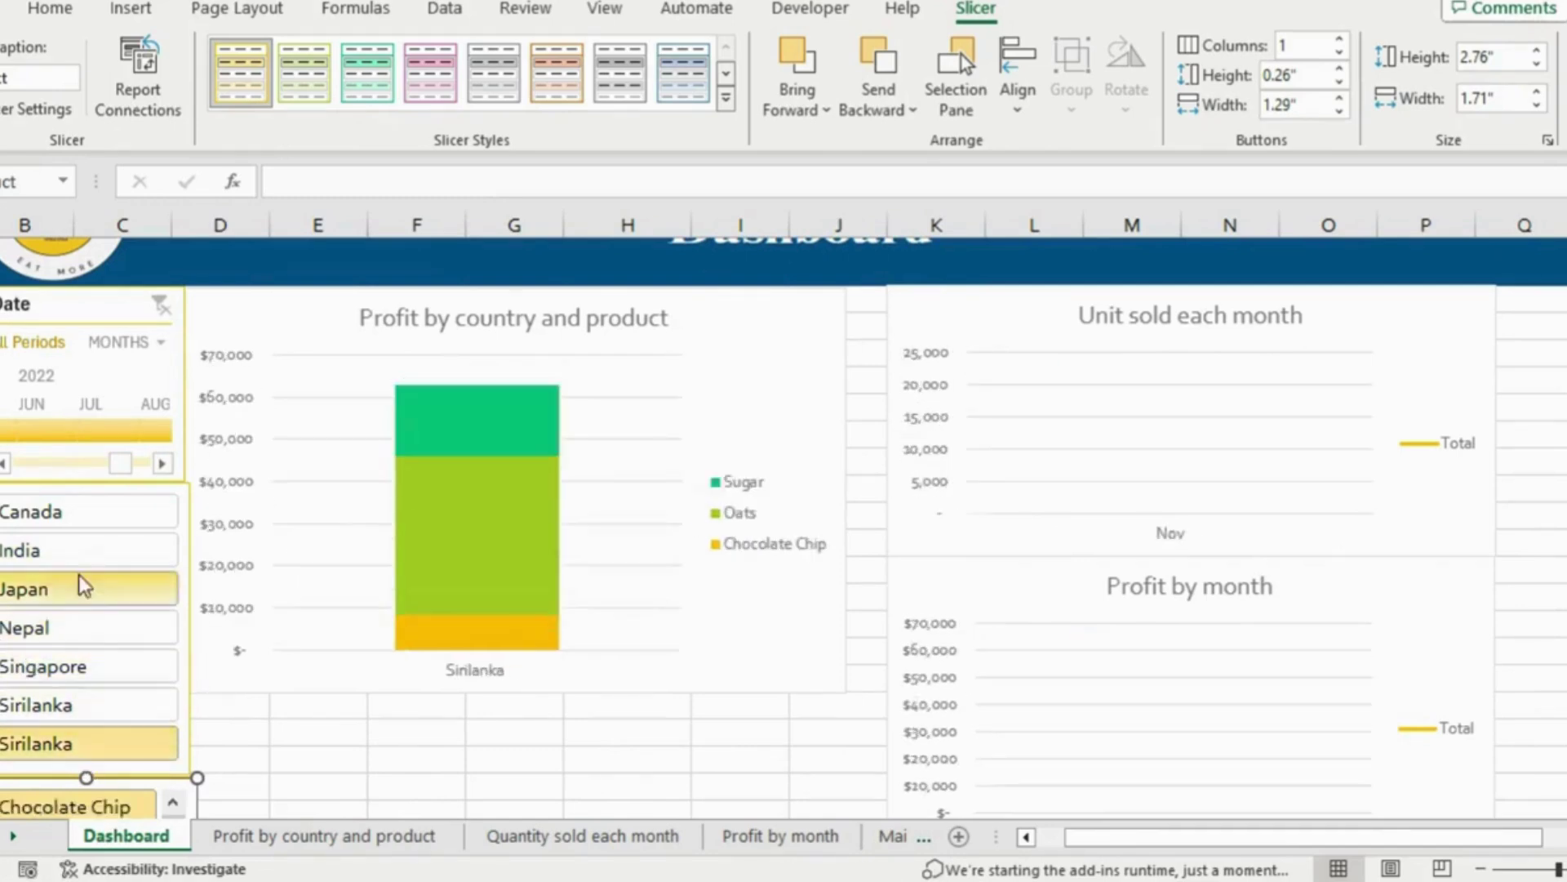
pyautogui.click(65, 527)
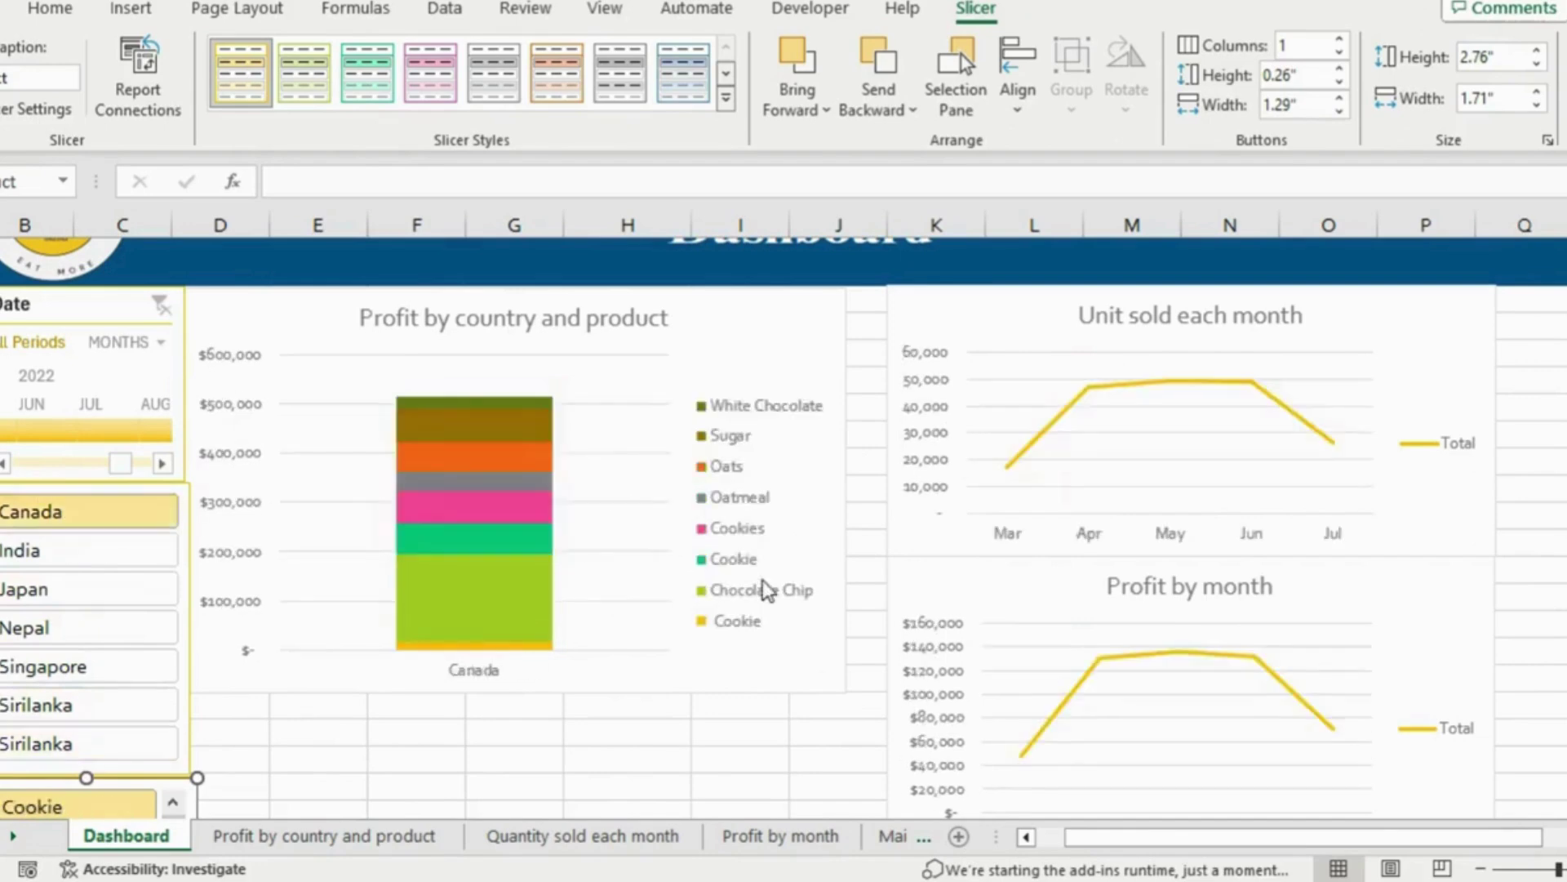
pyautogui.scroll(2, 784, 528)
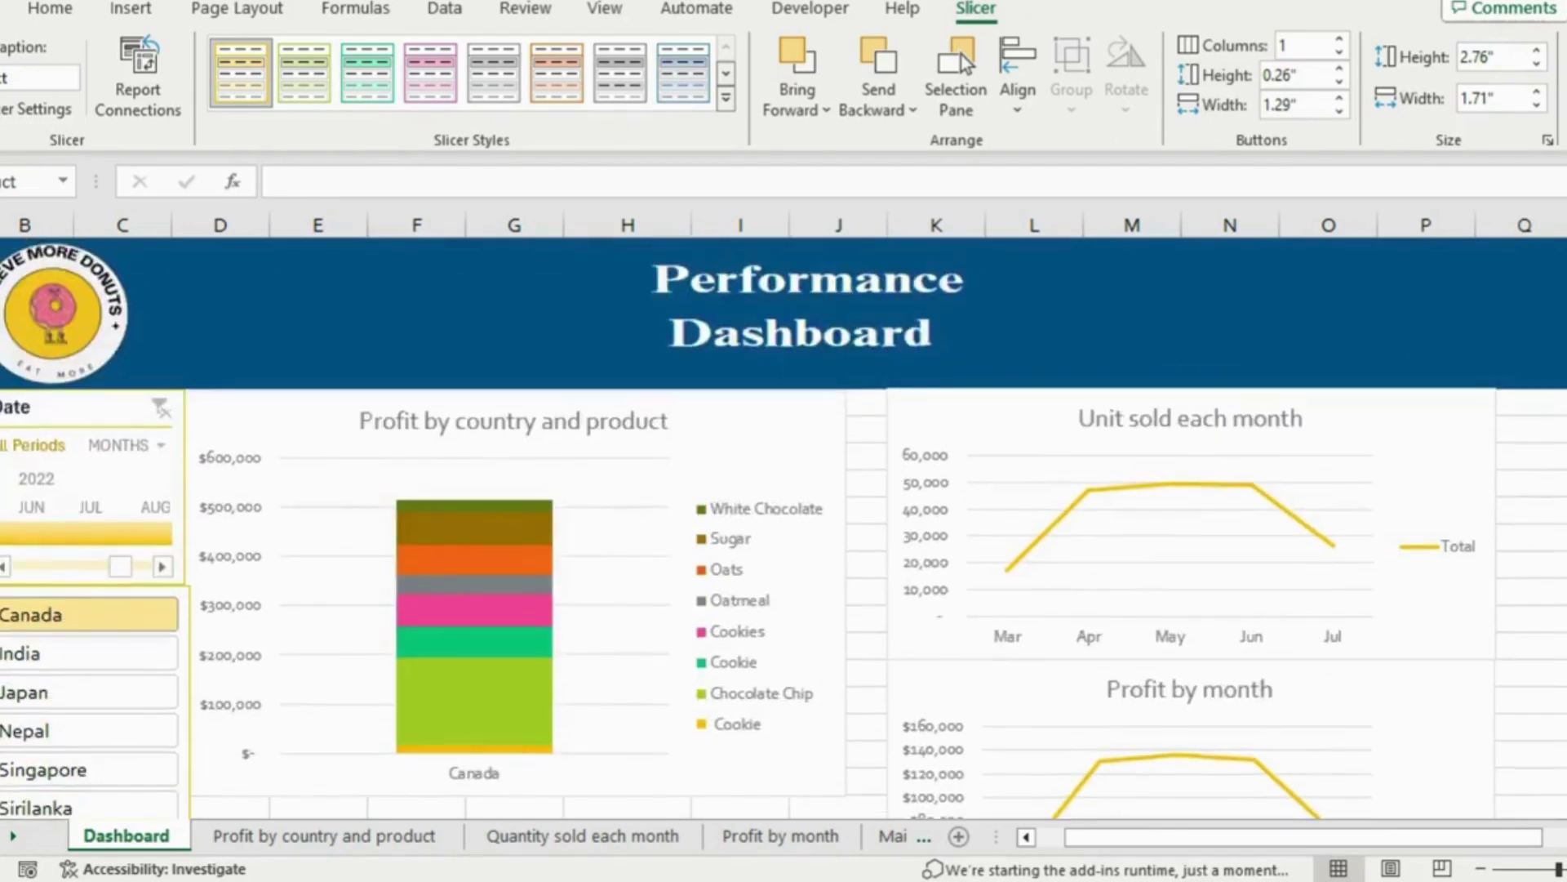
pyautogui.click(85, 660)
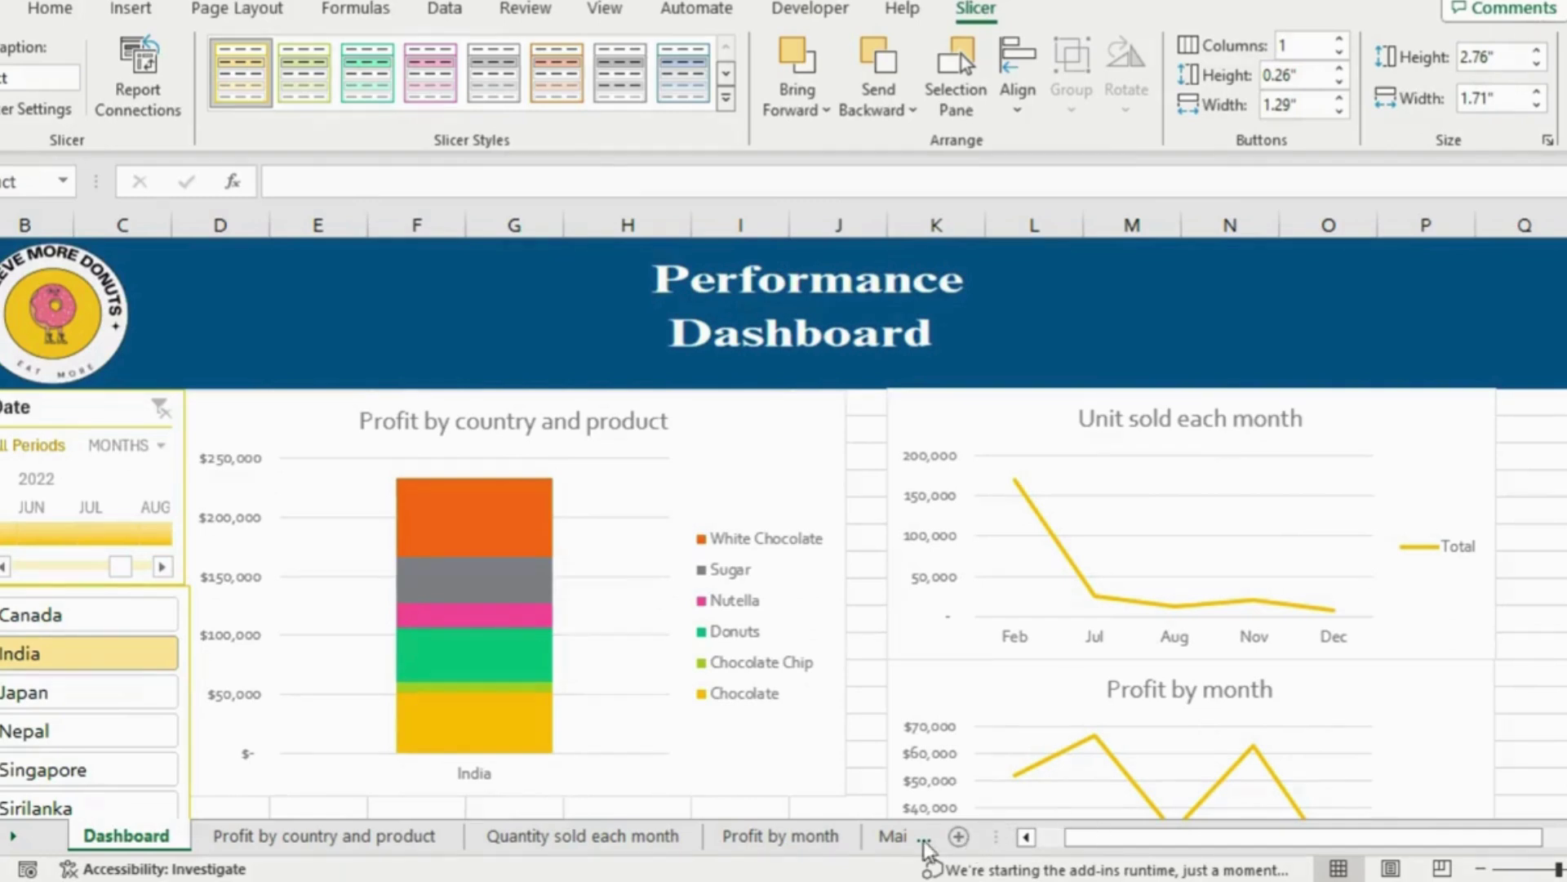
# Copy the entire New Data table, header included
pyautogui.click(892, 836)
pyautogui.click(883, 836)
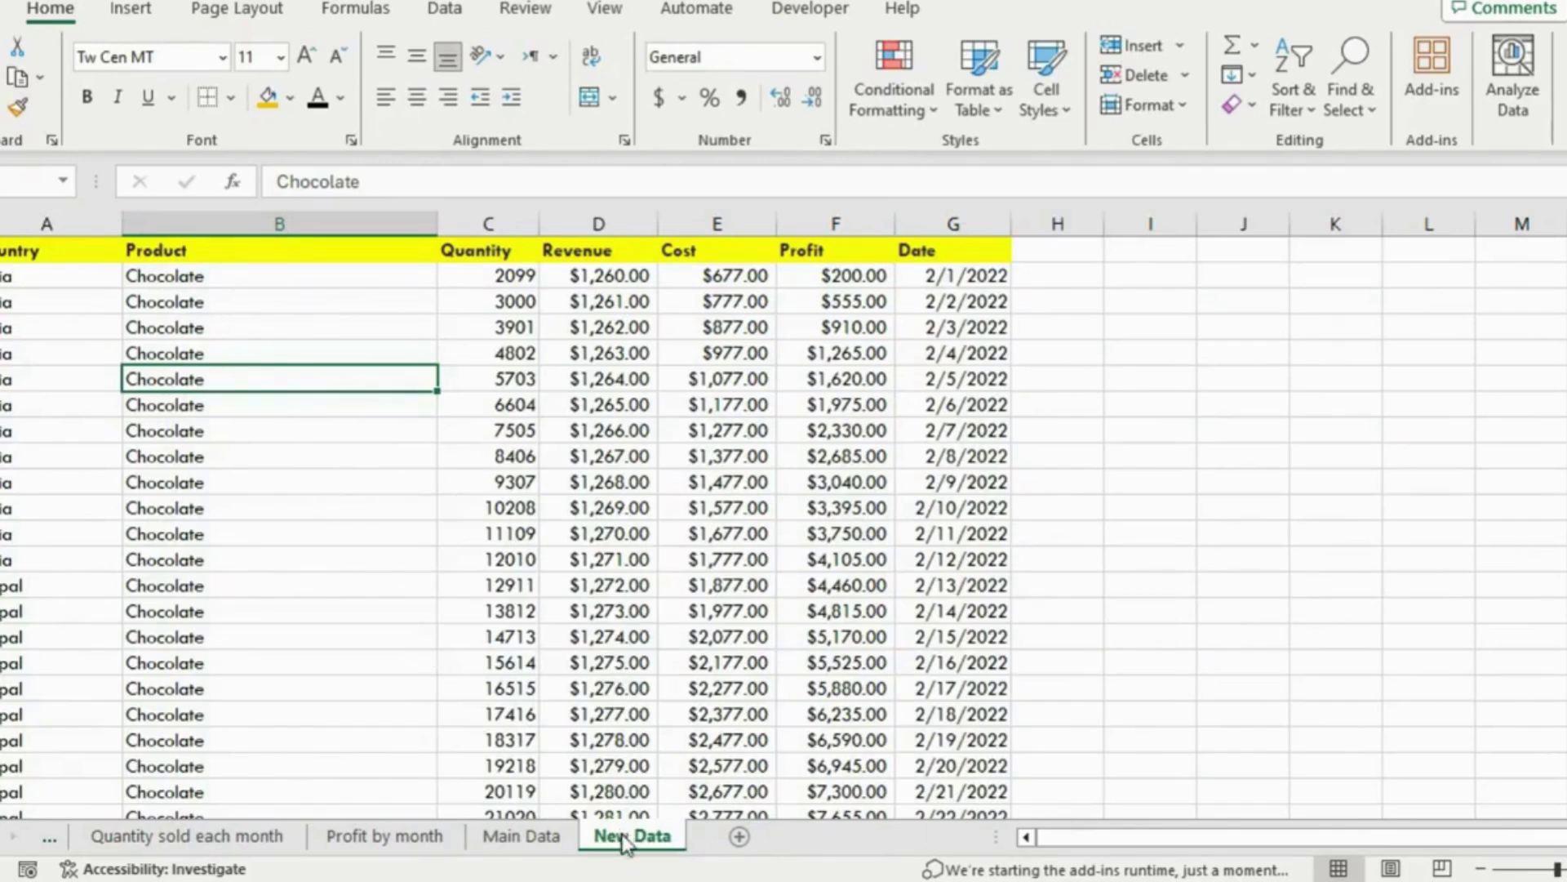
pyautogui.click(734, 478)
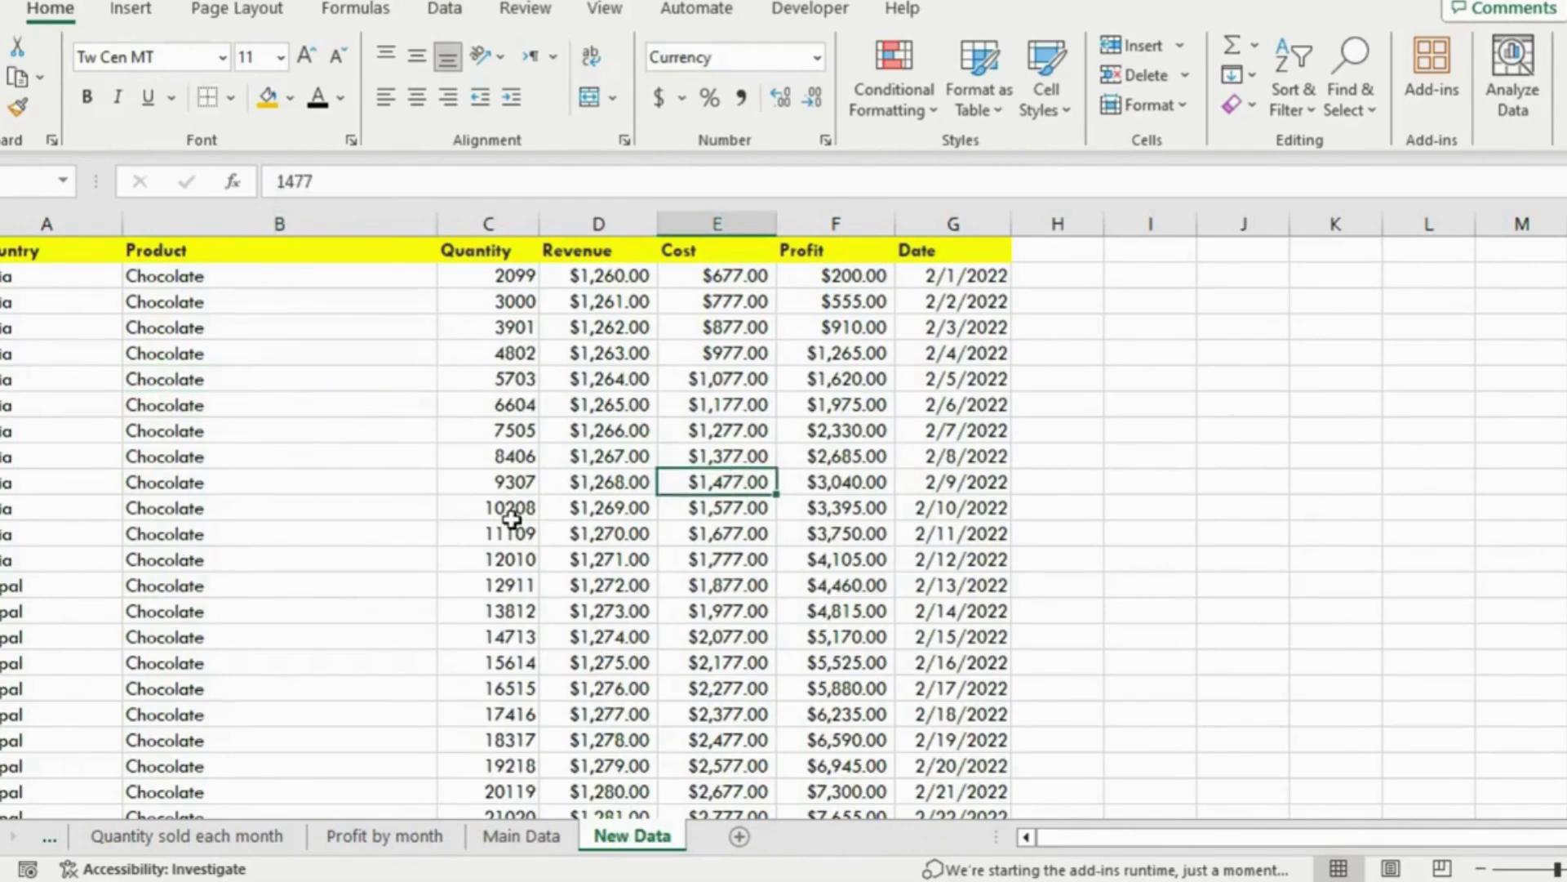
pyautogui.click(498, 308)
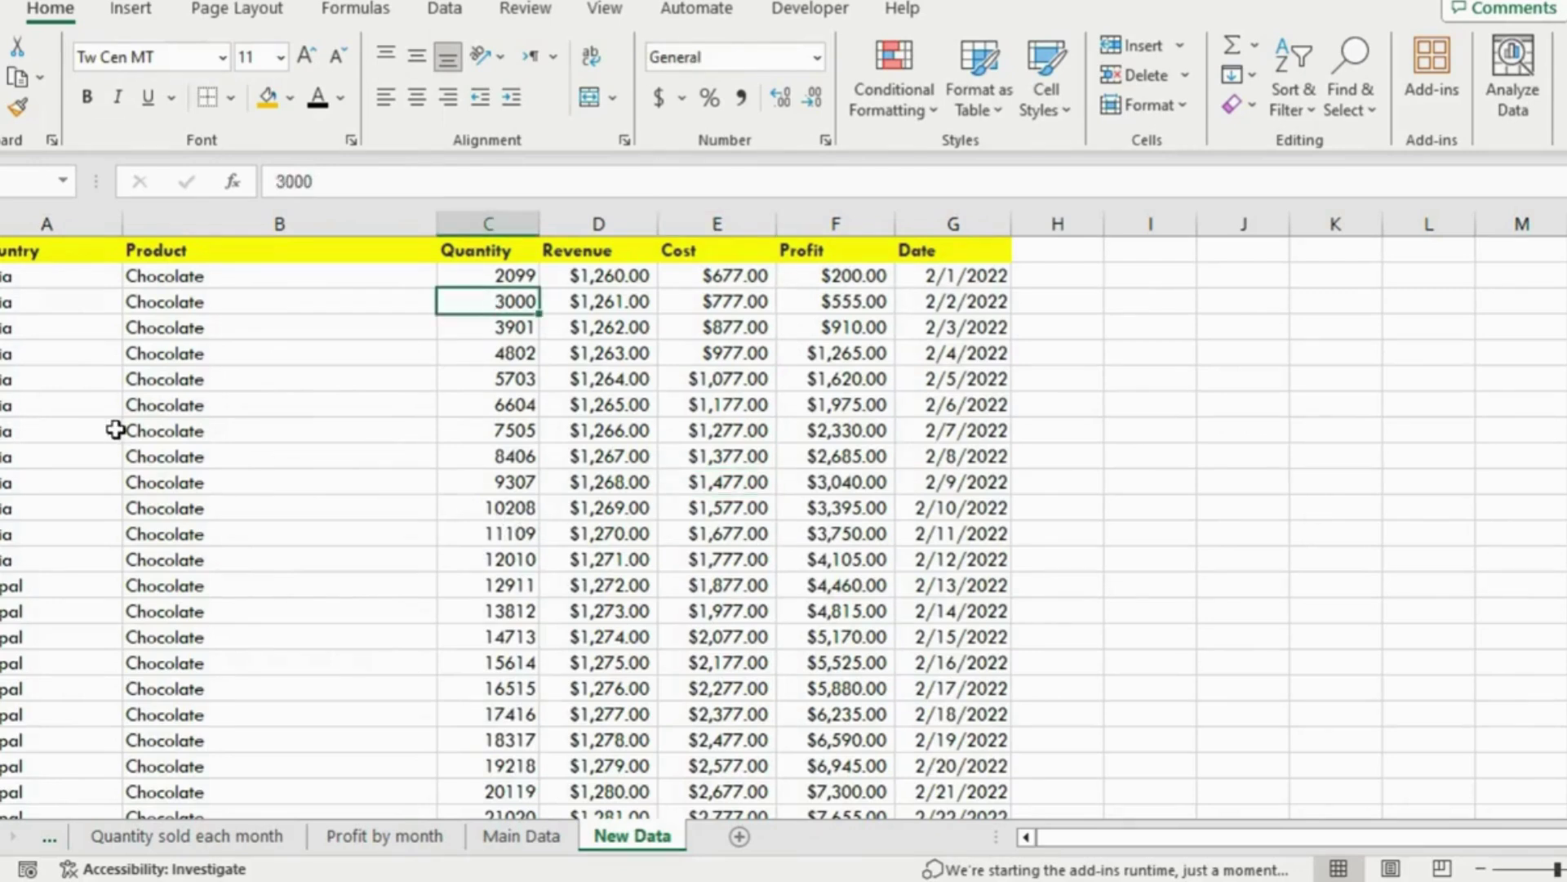
pyautogui.hotkey('ctrl', 'a')
pyautogui.hotkey('ctrl', 'c')
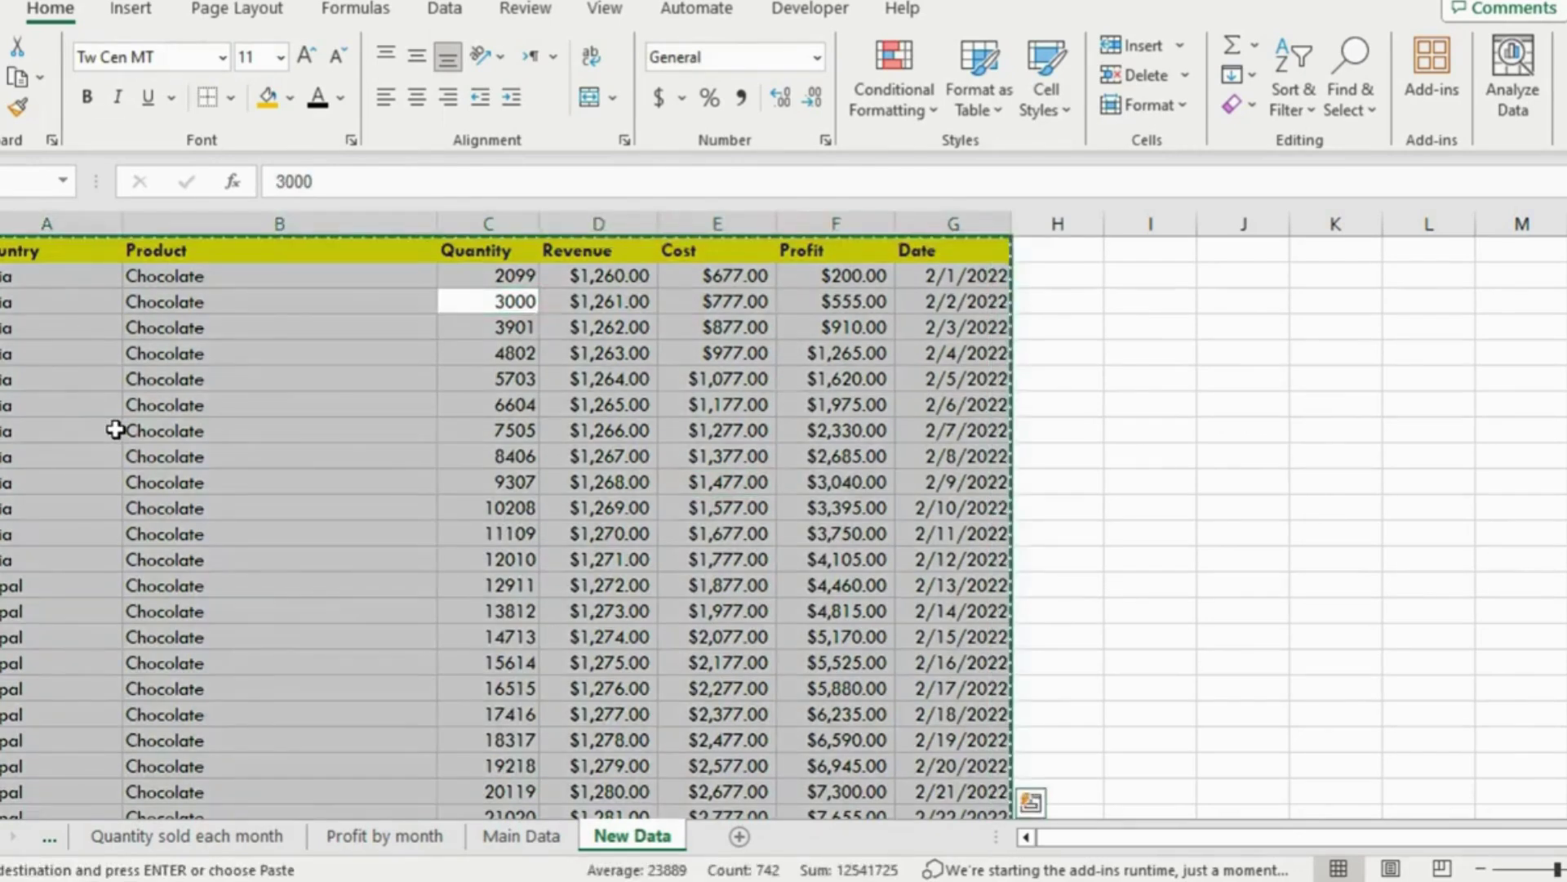
# Paste the copied rows into the first empty row below the Main Data table
pyautogui.click(522, 836)
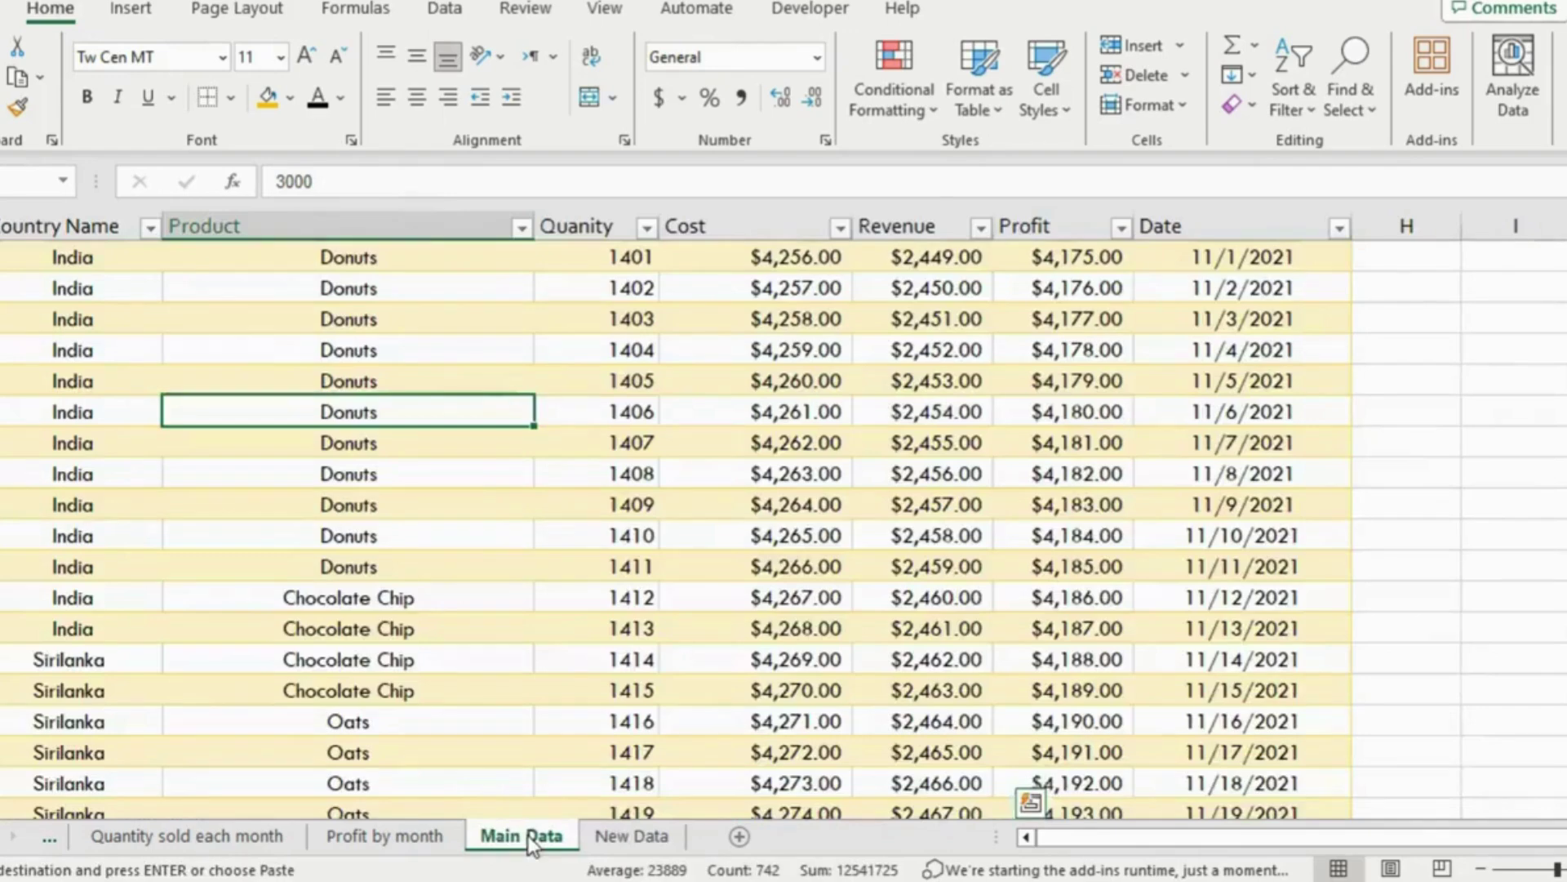
pyautogui.scroll(-20, 783, 531)
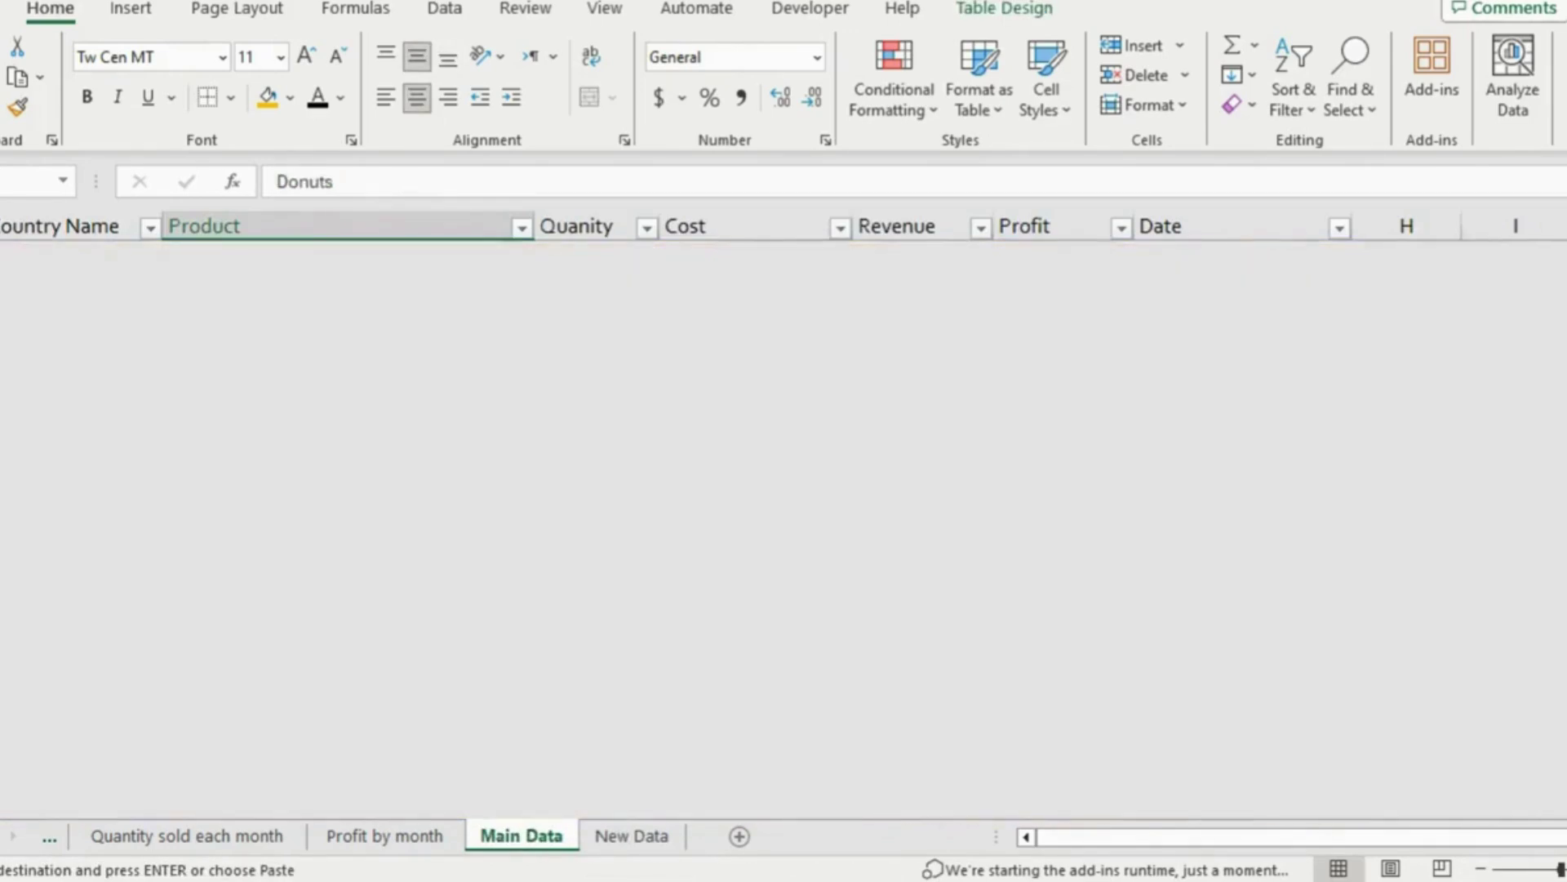
pyautogui.scroll(-20, 784, 531)
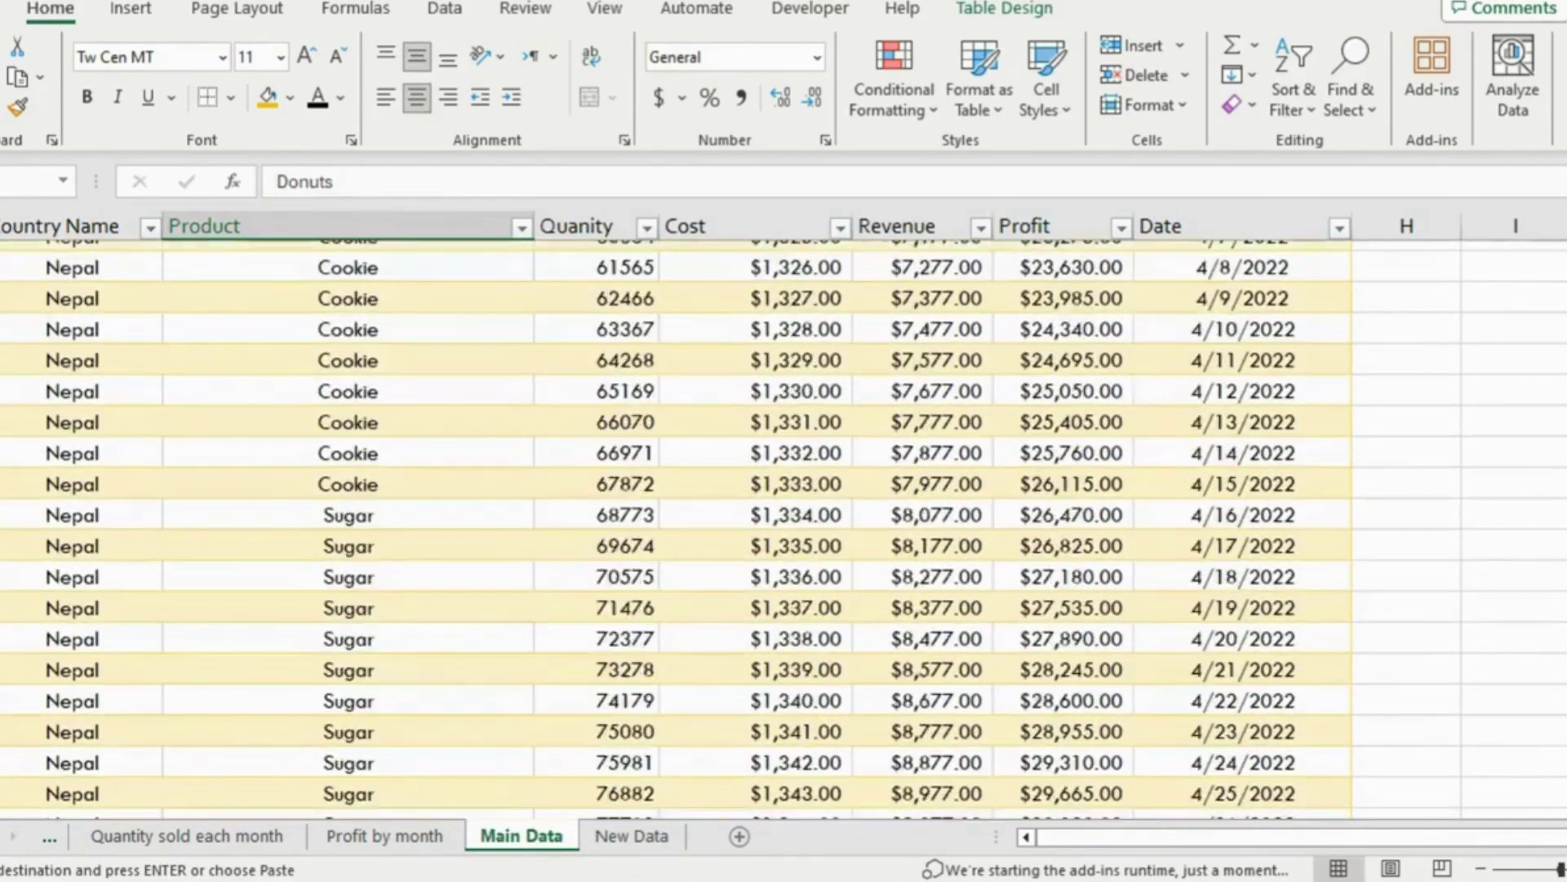
pyautogui.scroll(1, 784, 530)
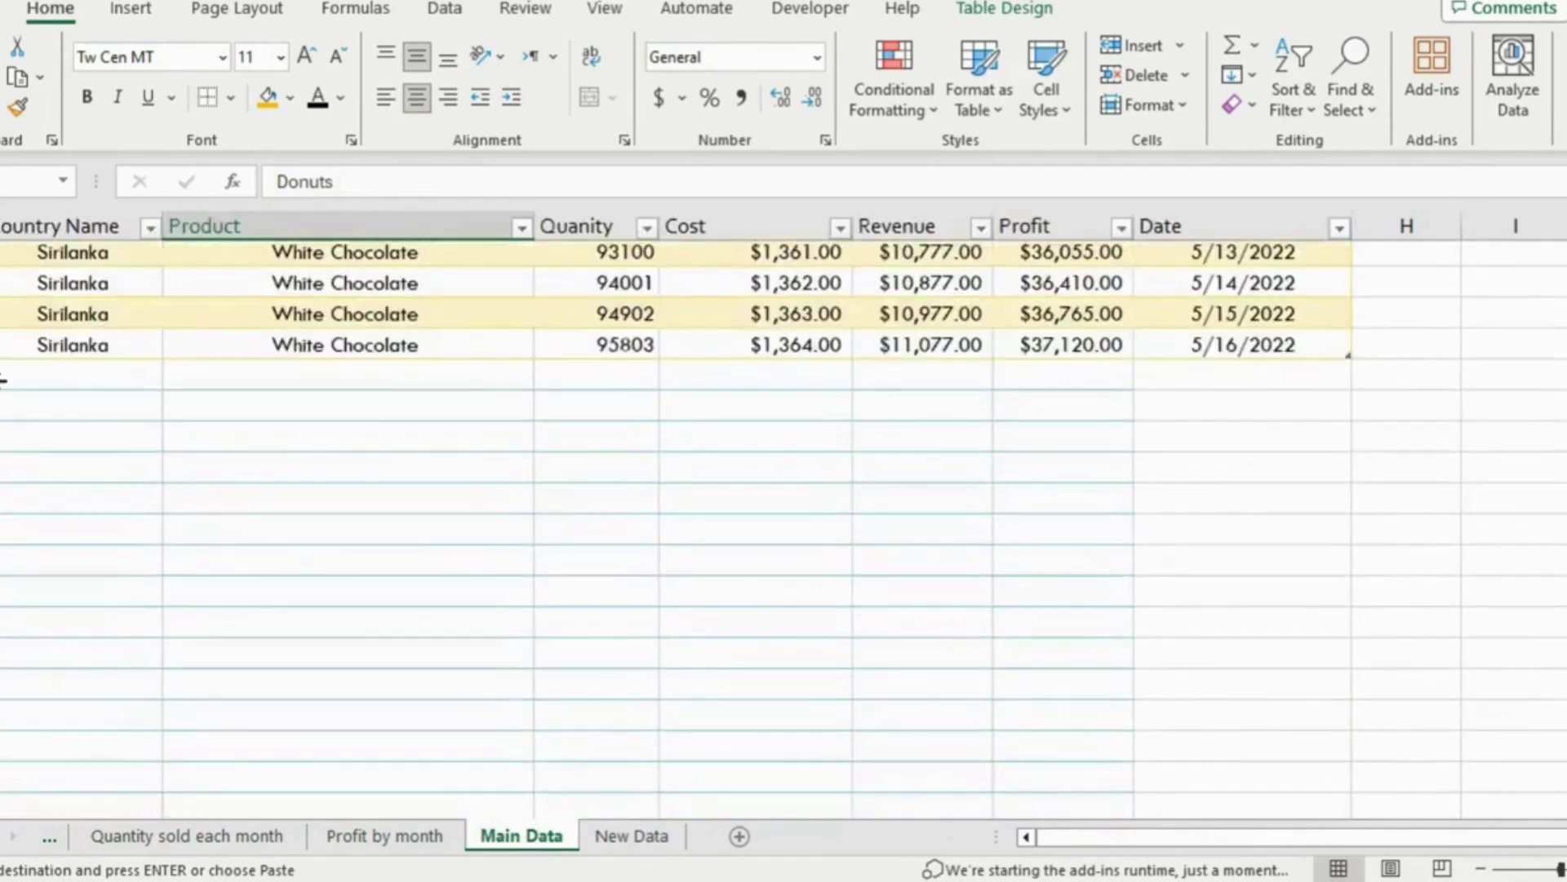
pyautogui.click(36, 378)
pyautogui.hotkey('ctrl', 'v')
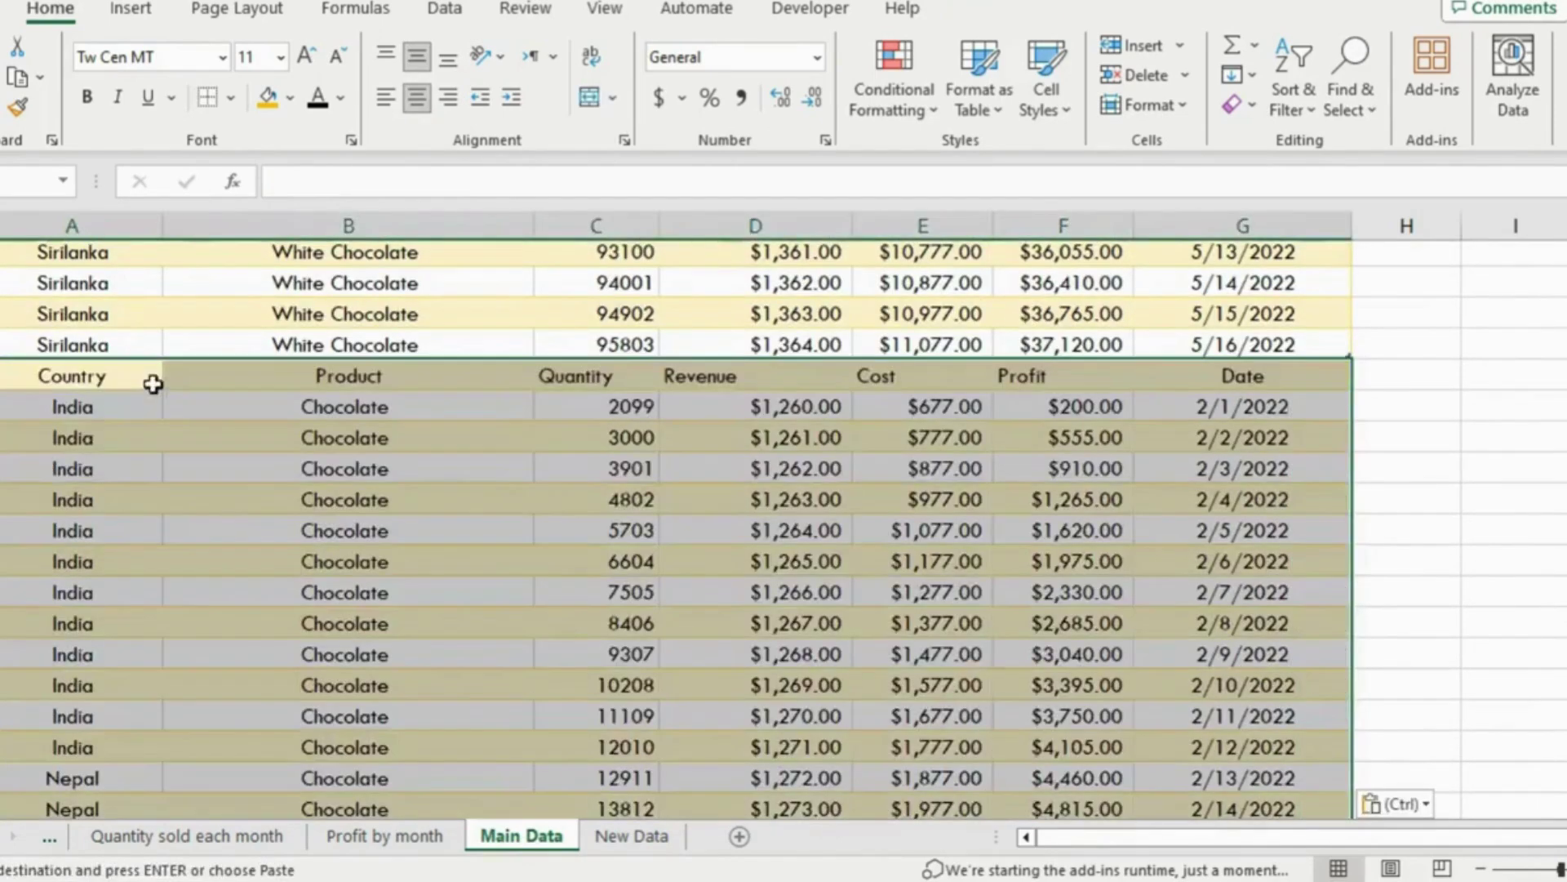
pyautogui.click(902, 526)
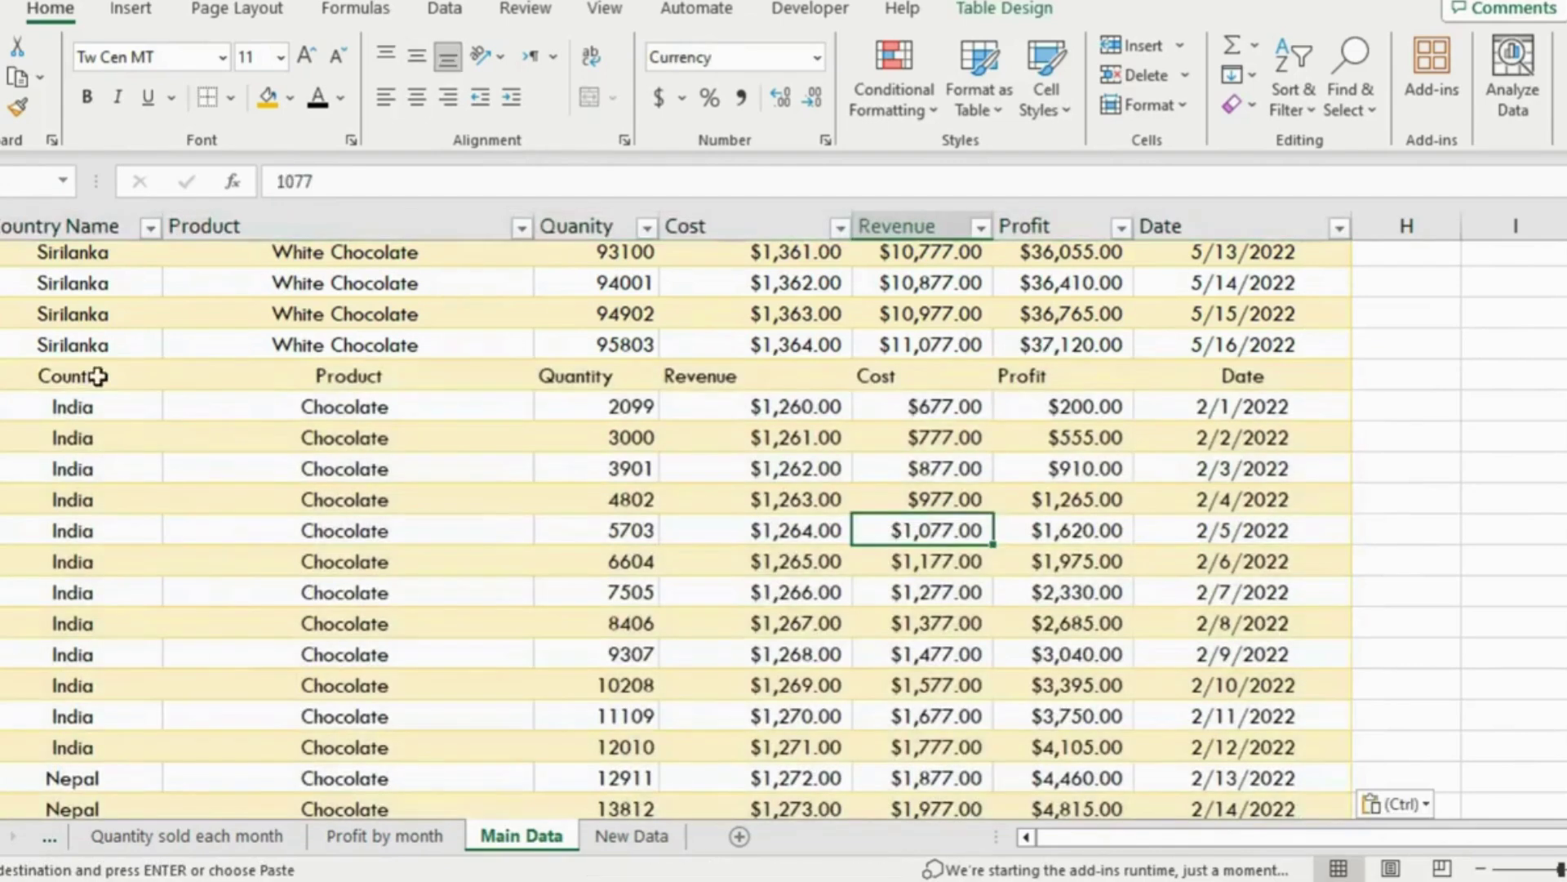
# Delete the duplicated header row from the Main Data table
pyautogui.click(4, 375)
pyautogui.rightClick(4, 376)
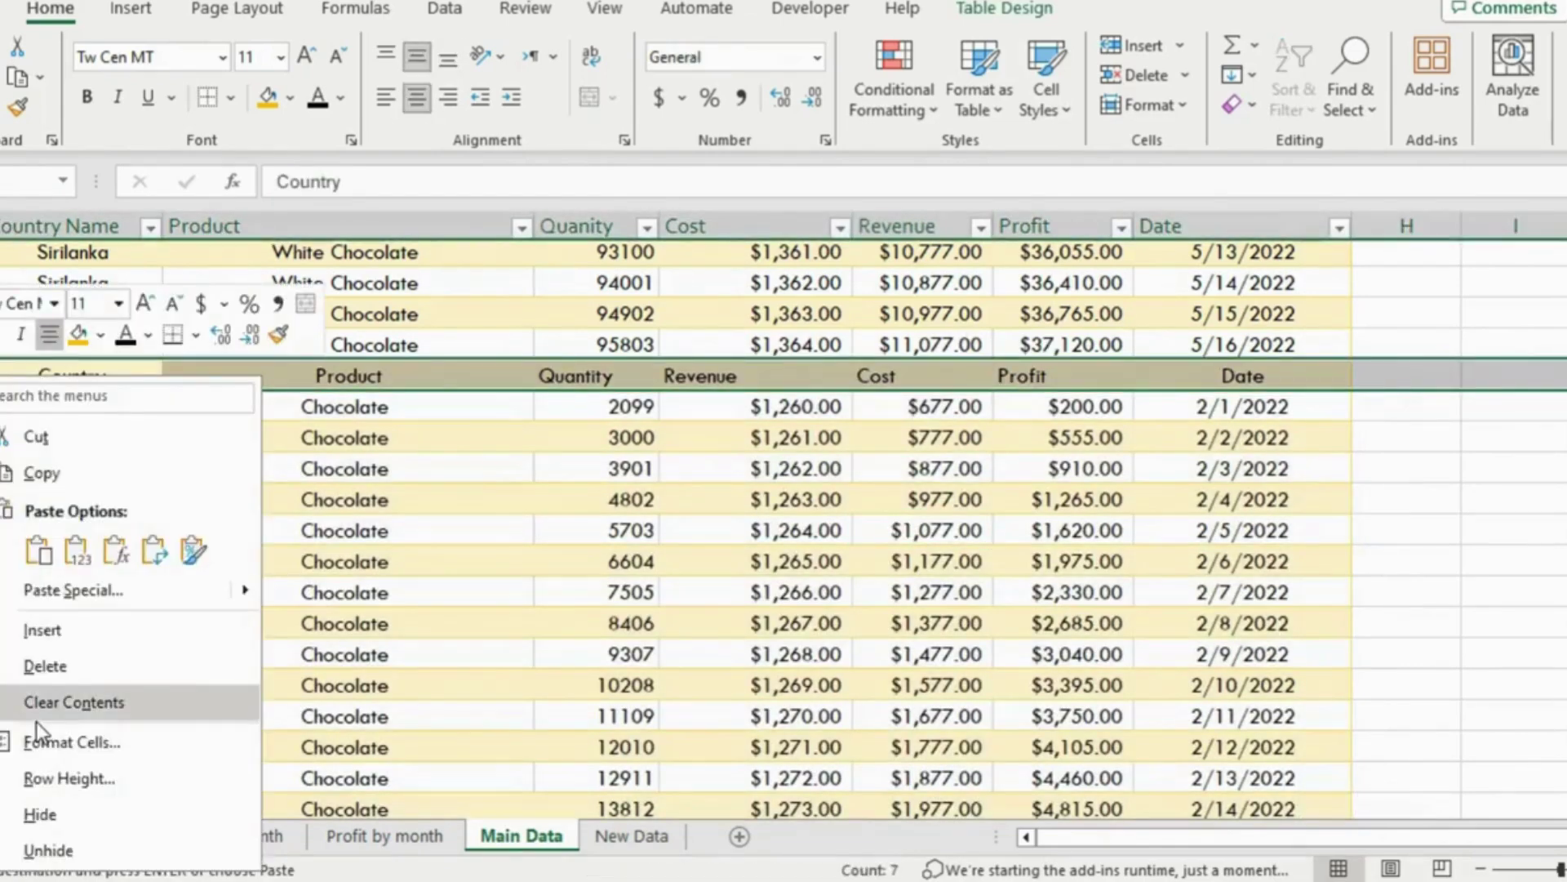
pyautogui.click(43, 665)
# Refresh All pivot data from the Dashboard's Profit by country and product chart
pyautogui.click(121, 840)
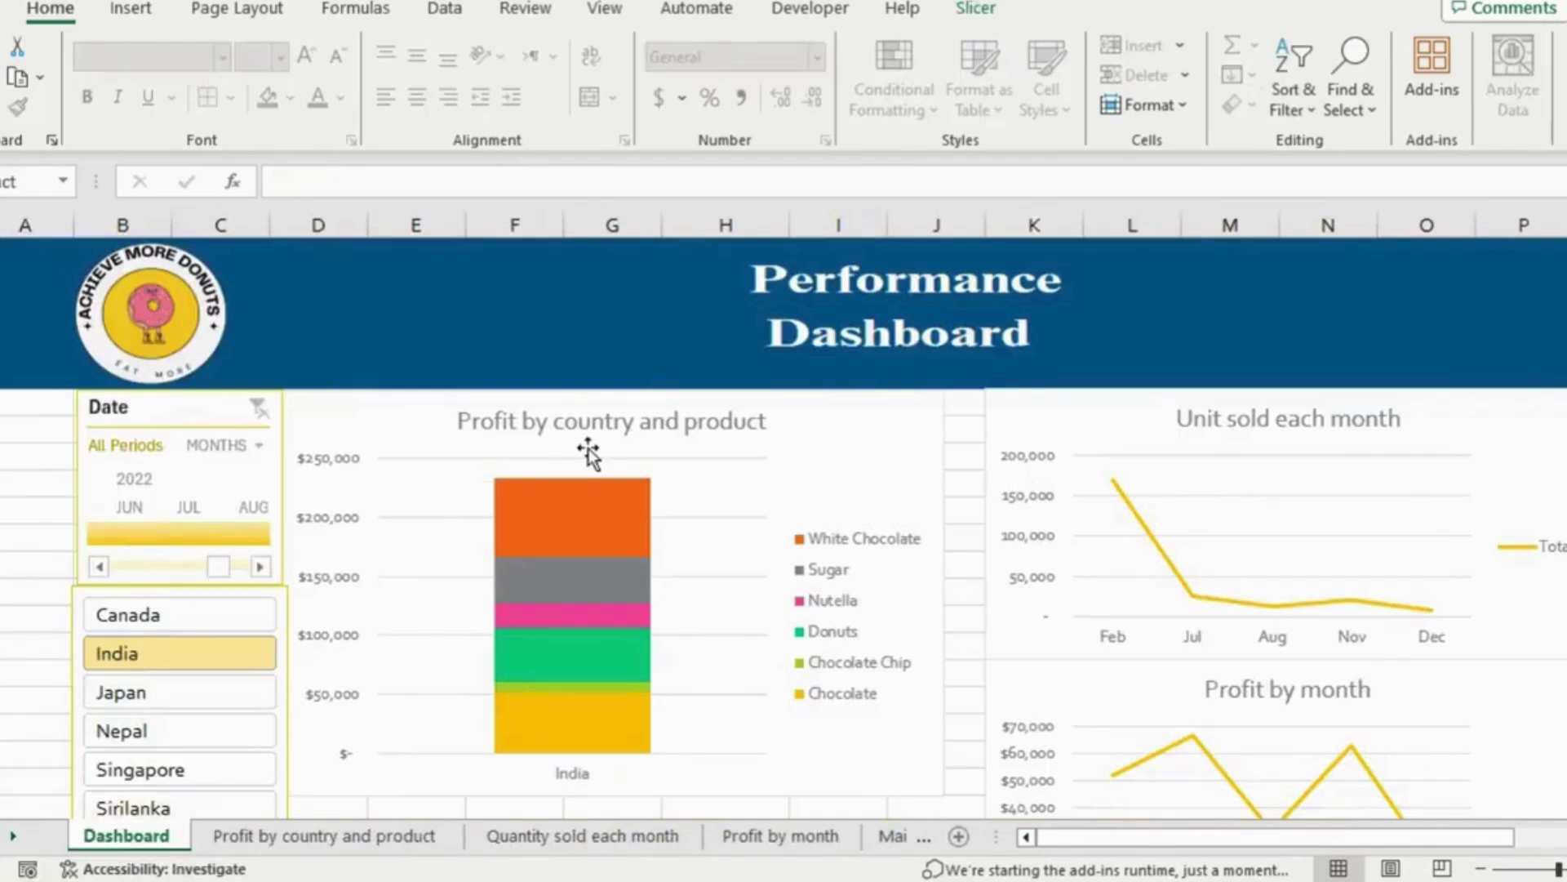
pyautogui.click(380, 428)
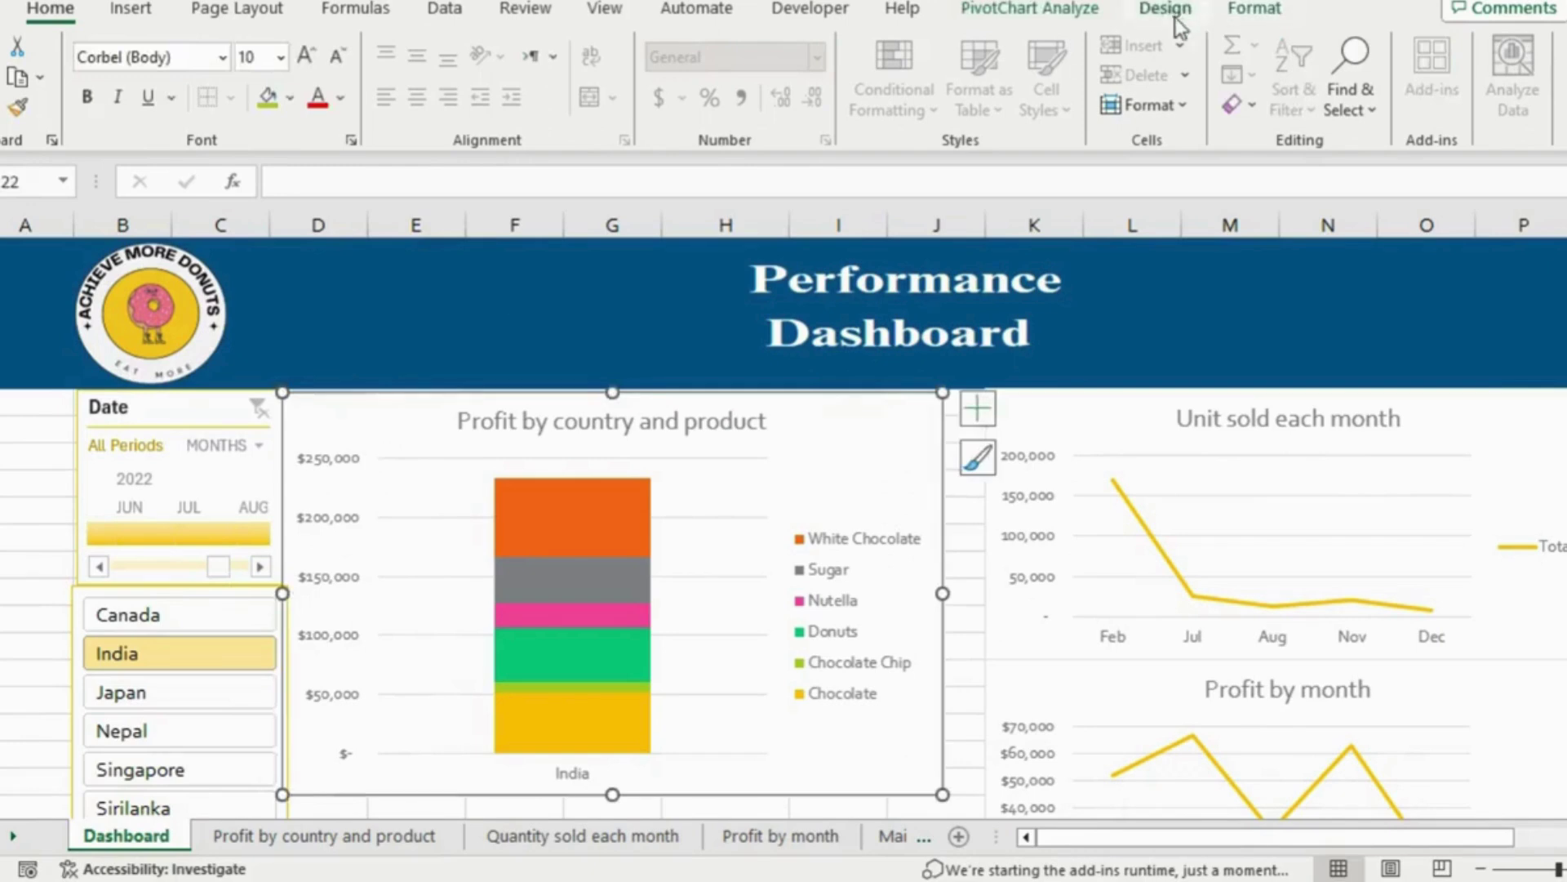
pyautogui.click(1042, 17)
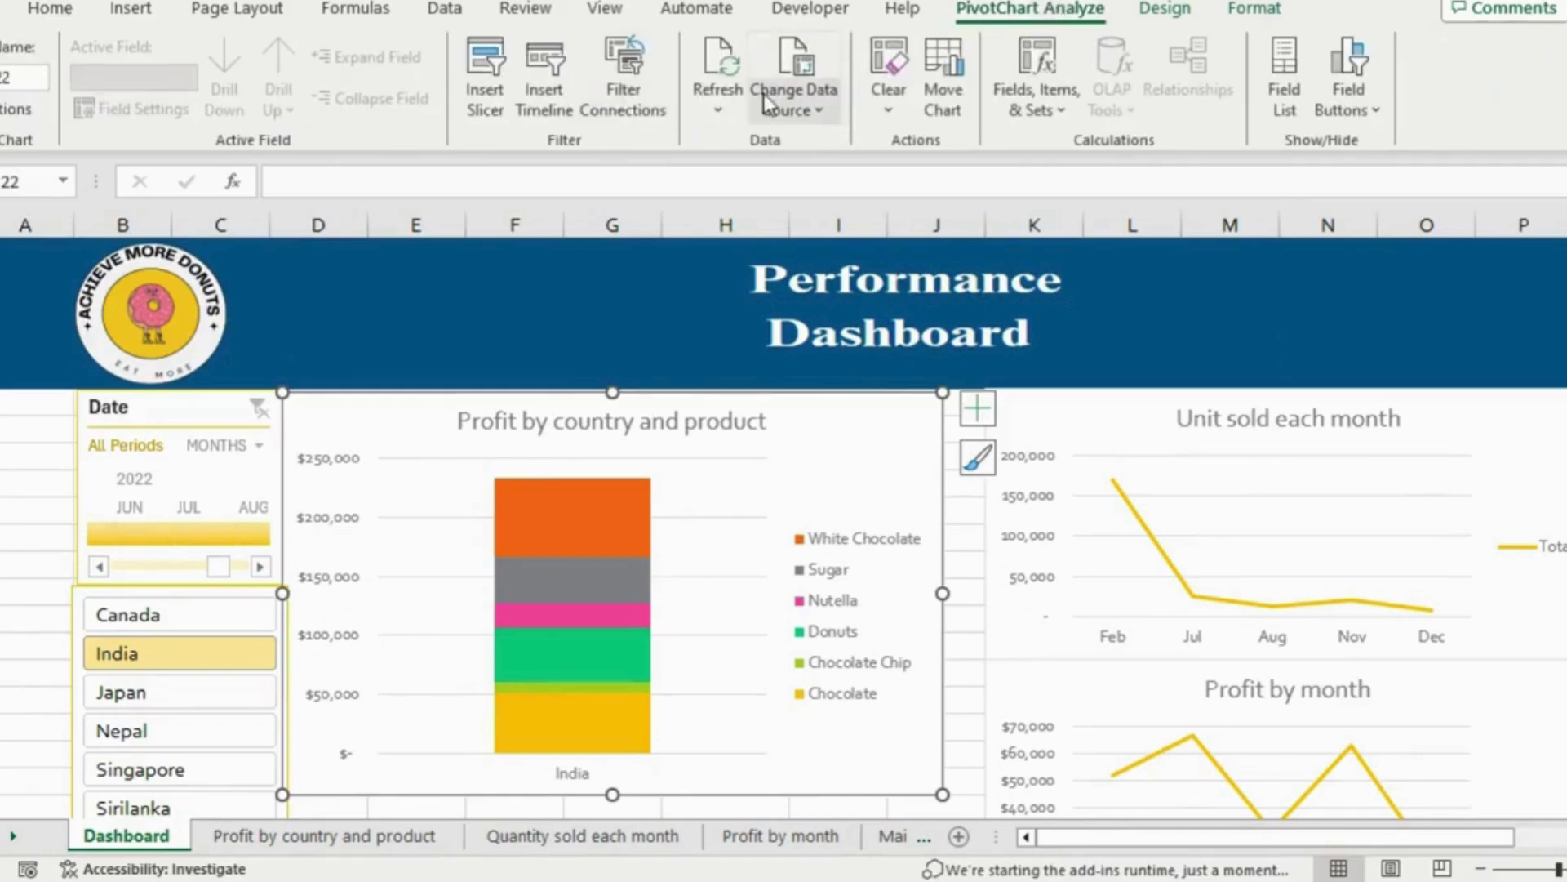
pyautogui.click(719, 109)
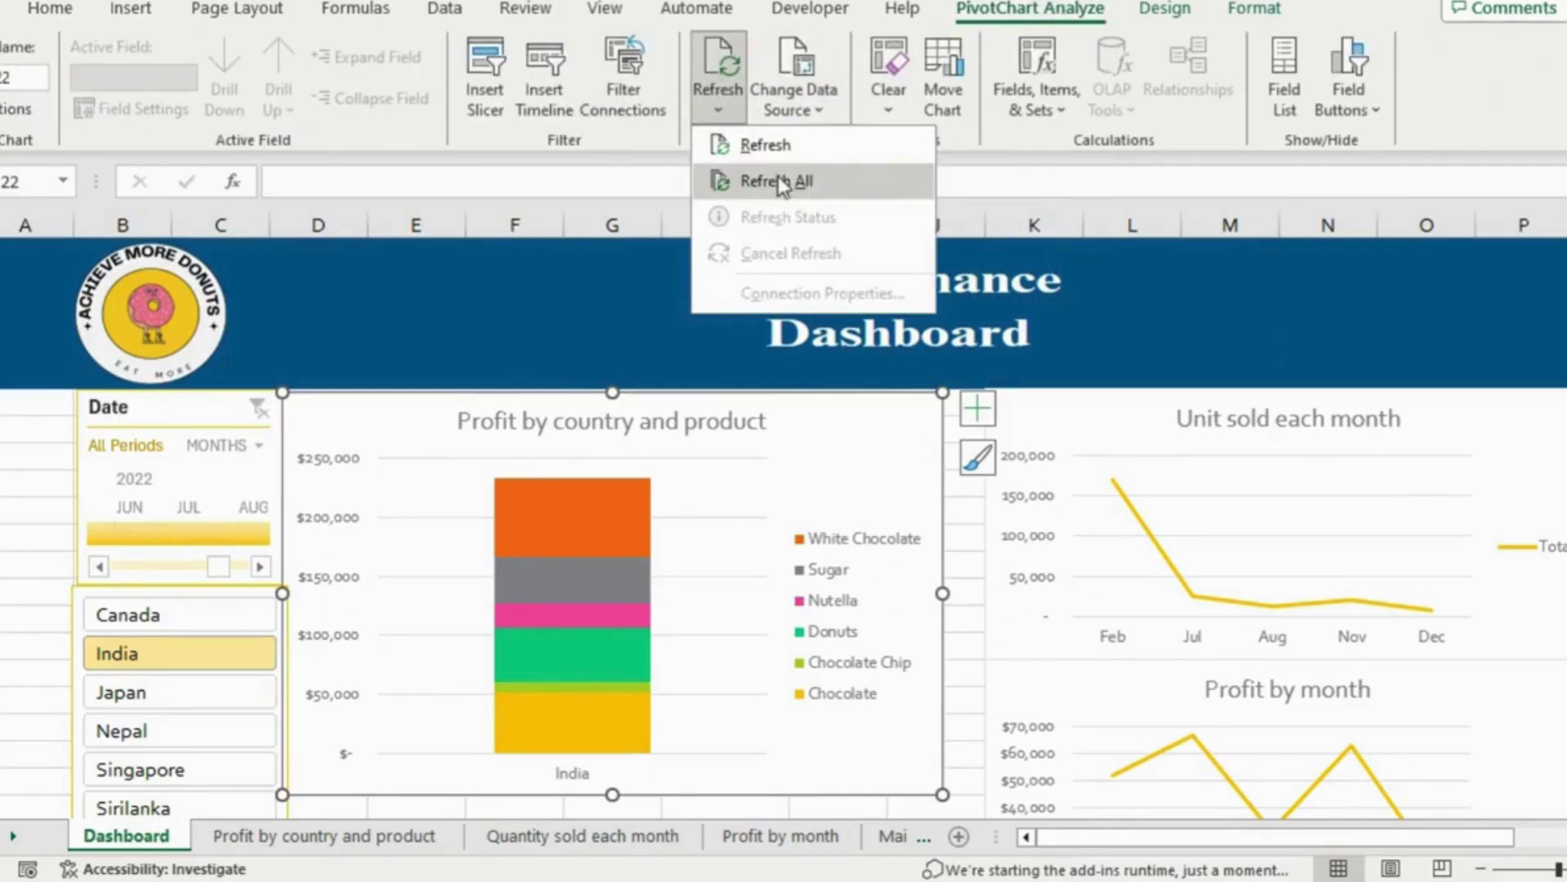
pyautogui.click(913, 178)
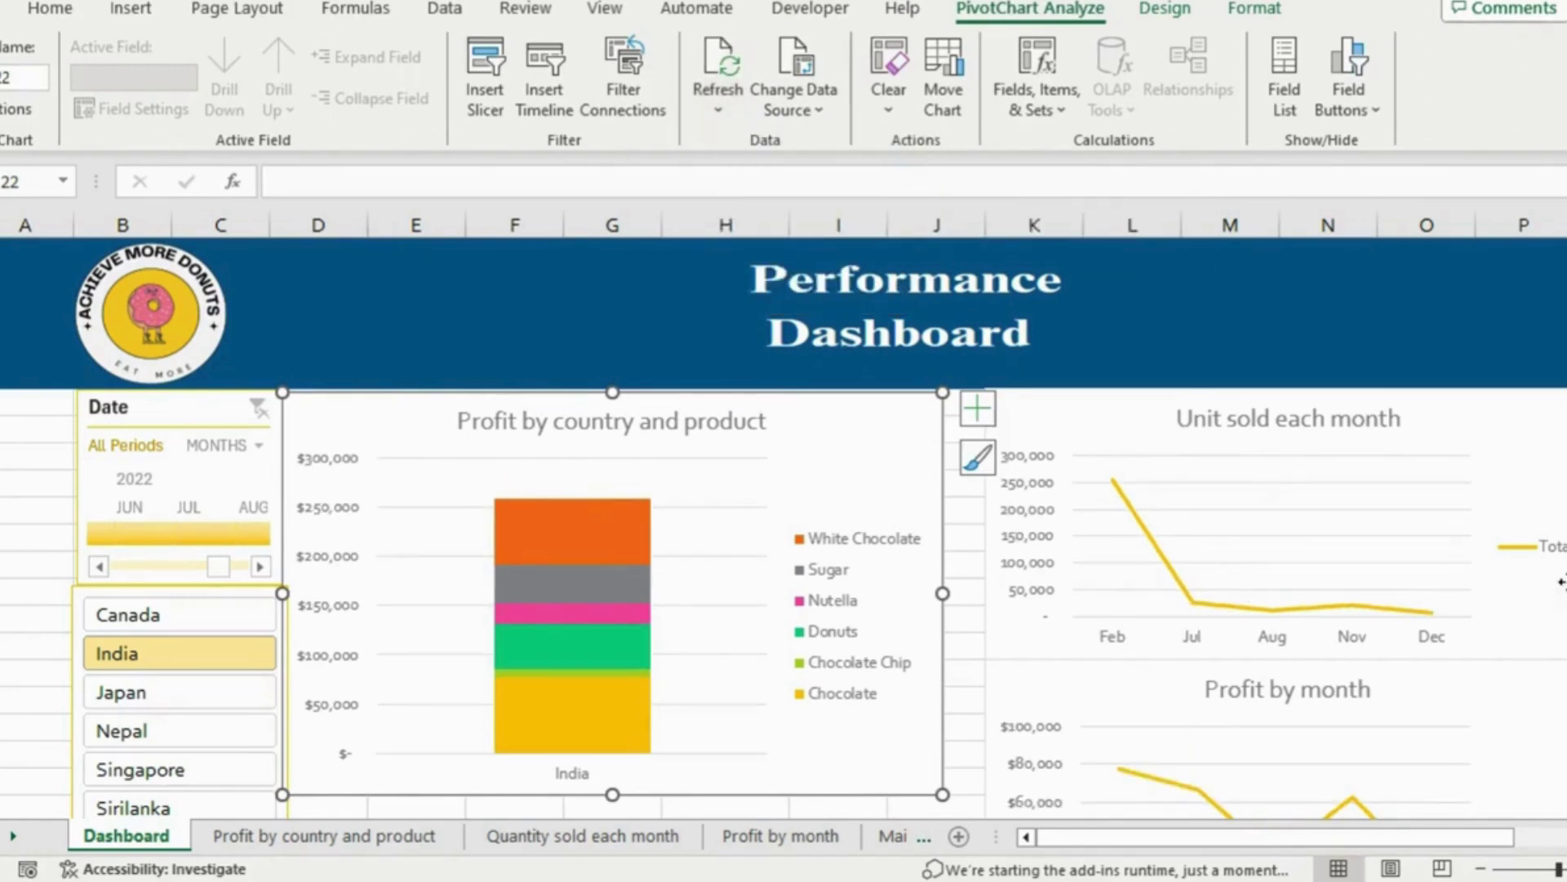
# Check the refreshed charts by filtering to Canada, then back to India
pyautogui.click(147, 629)
pyautogui.click(144, 667)
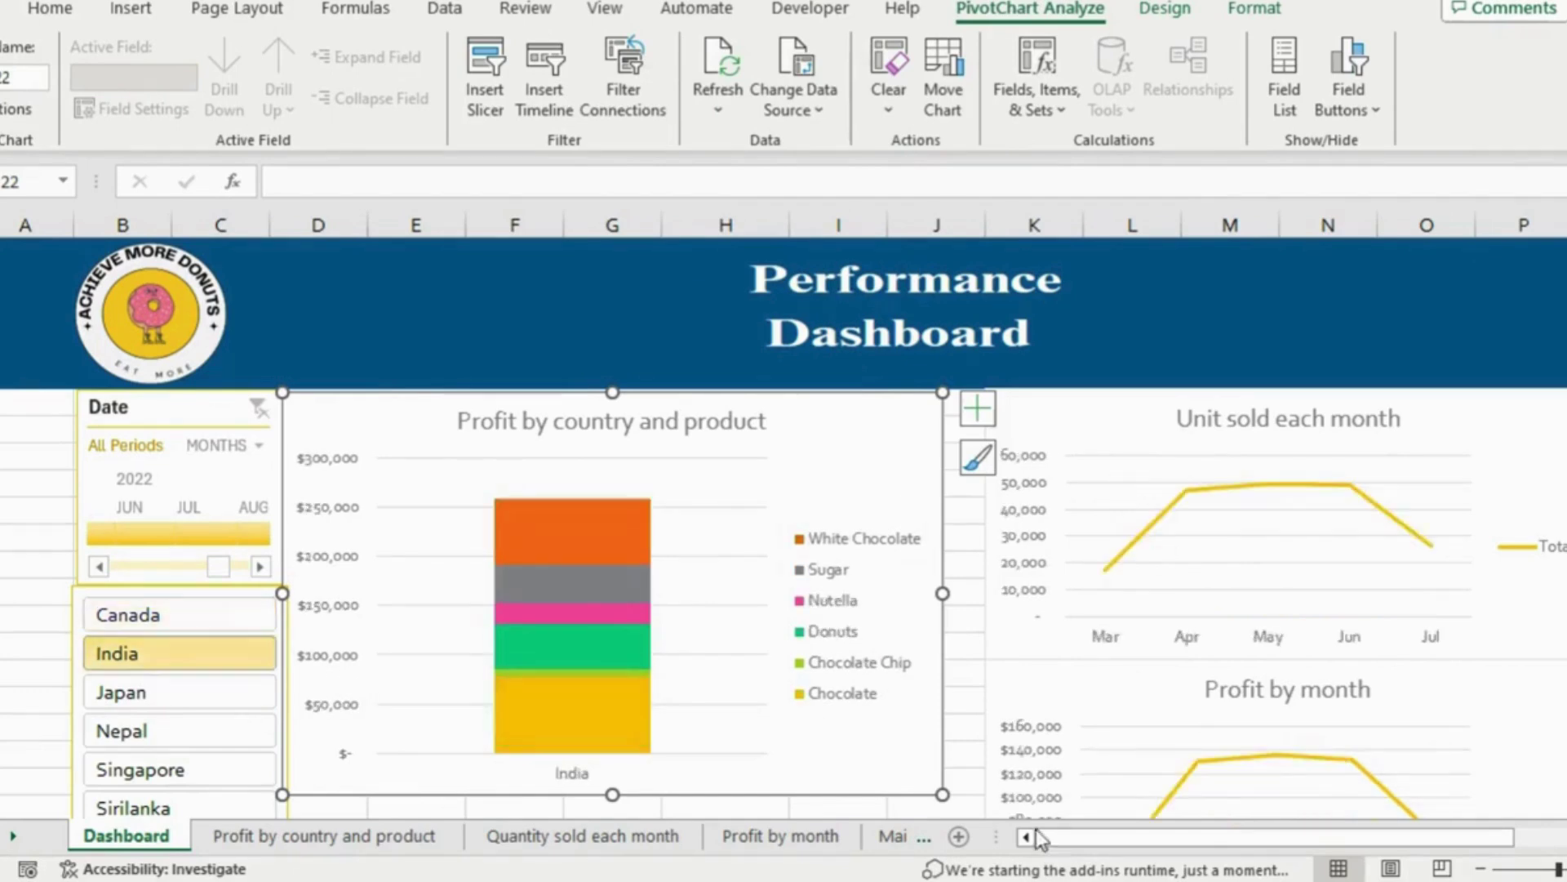
pyautogui.scroll(-3, 784, 527)
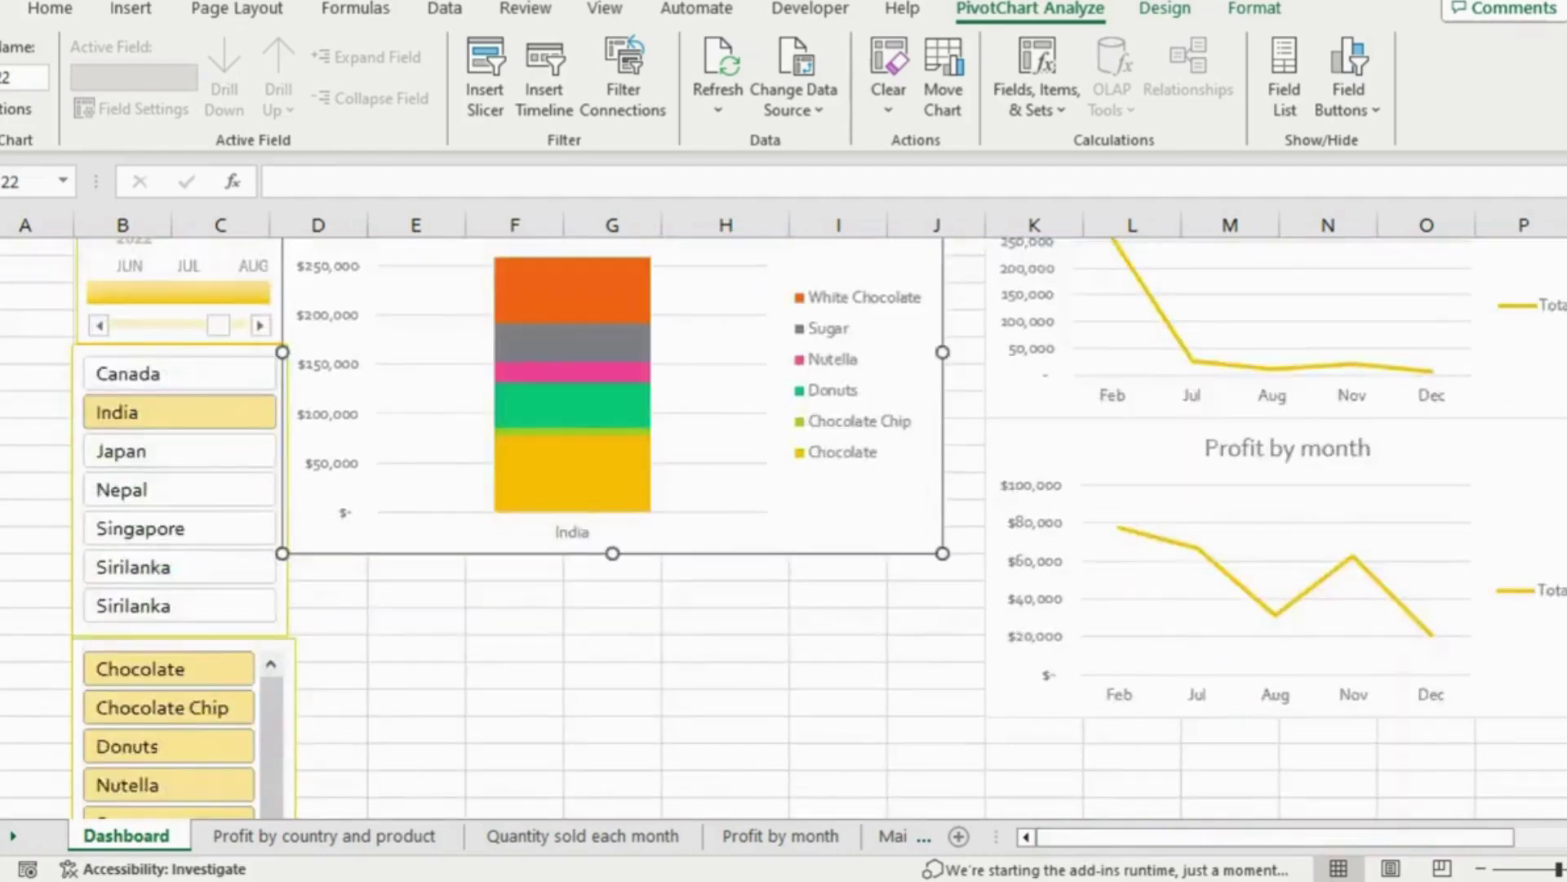
pyautogui.scroll(1, 783, 527)
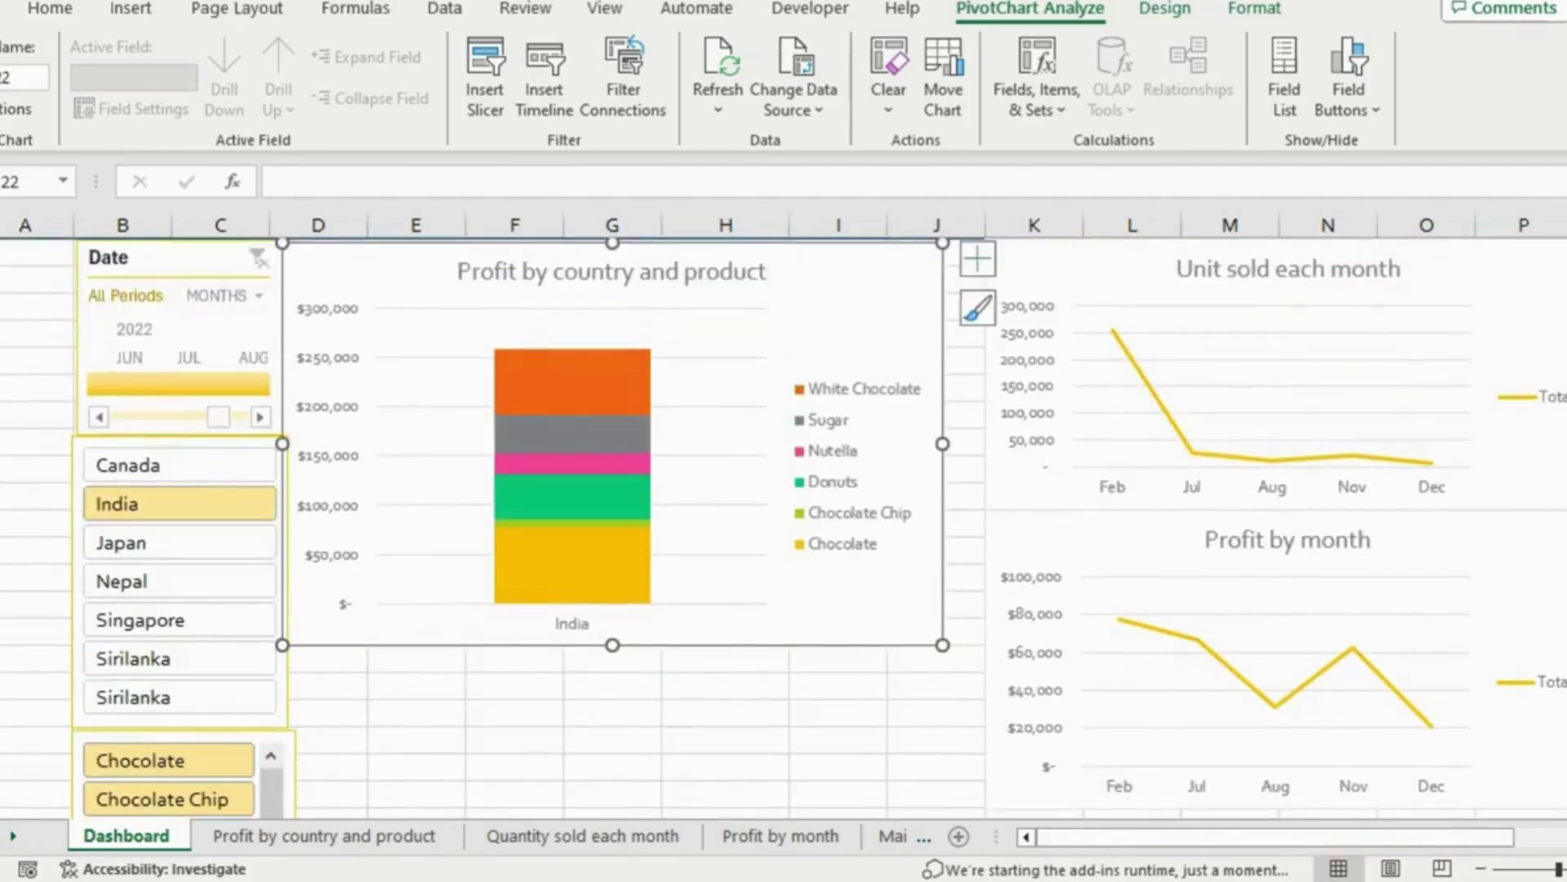
pyautogui.scroll(2, 784, 527)
# Turn off Gridlines in the View tab's Show group for the Dashboard sheet
pyautogui.press('Escape')
pyautogui.click(606, 10)
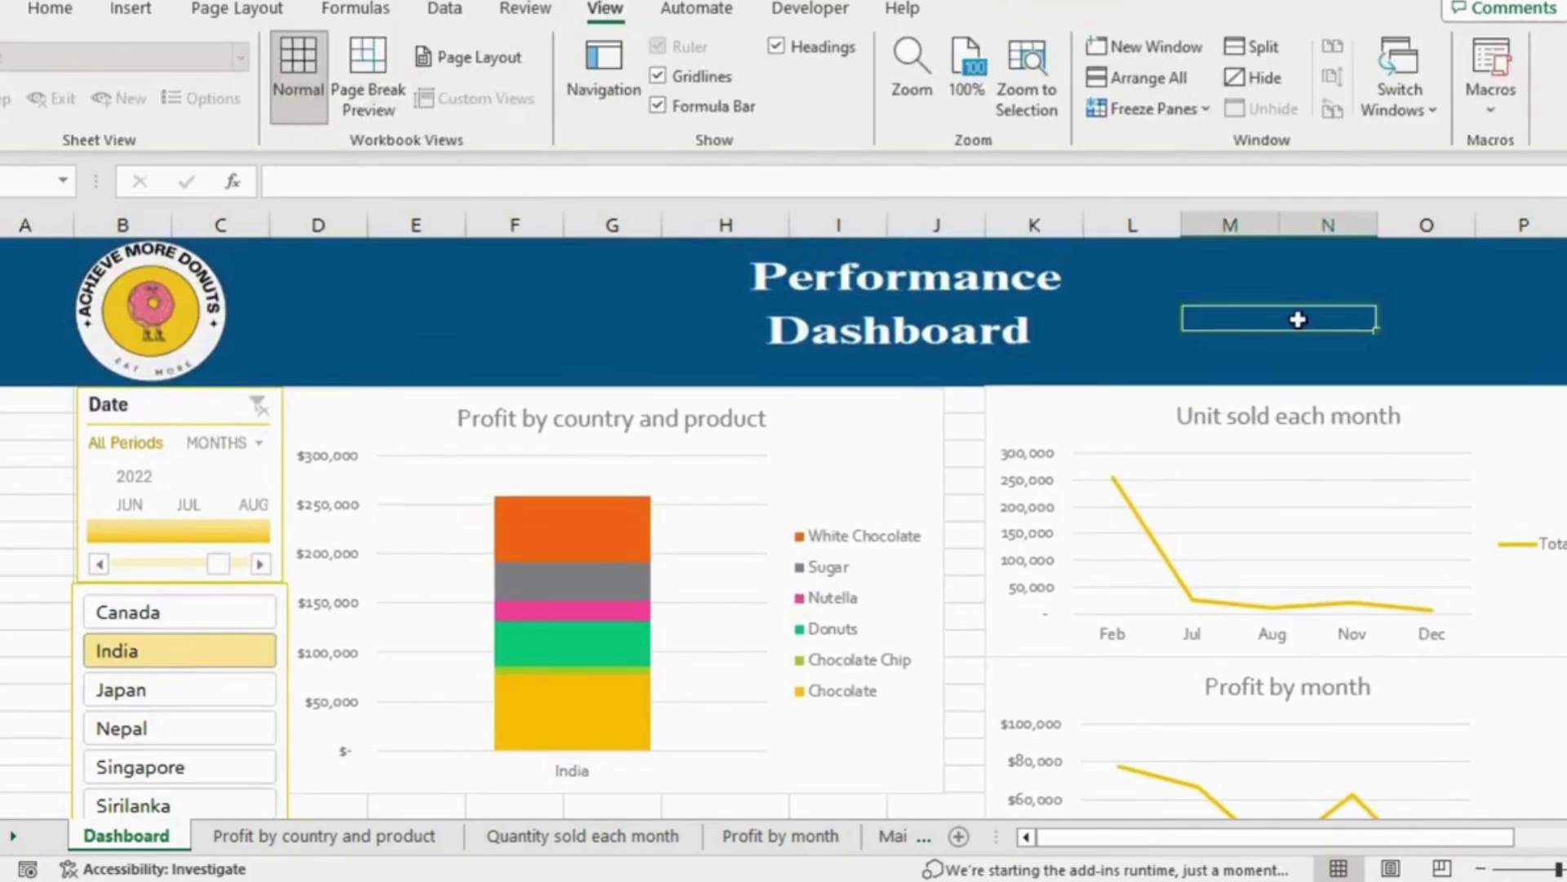
pyautogui.click(659, 77)
pyautogui.scroll(-2, 1114, 343)
pyautogui.scroll(-3, 783, 522)
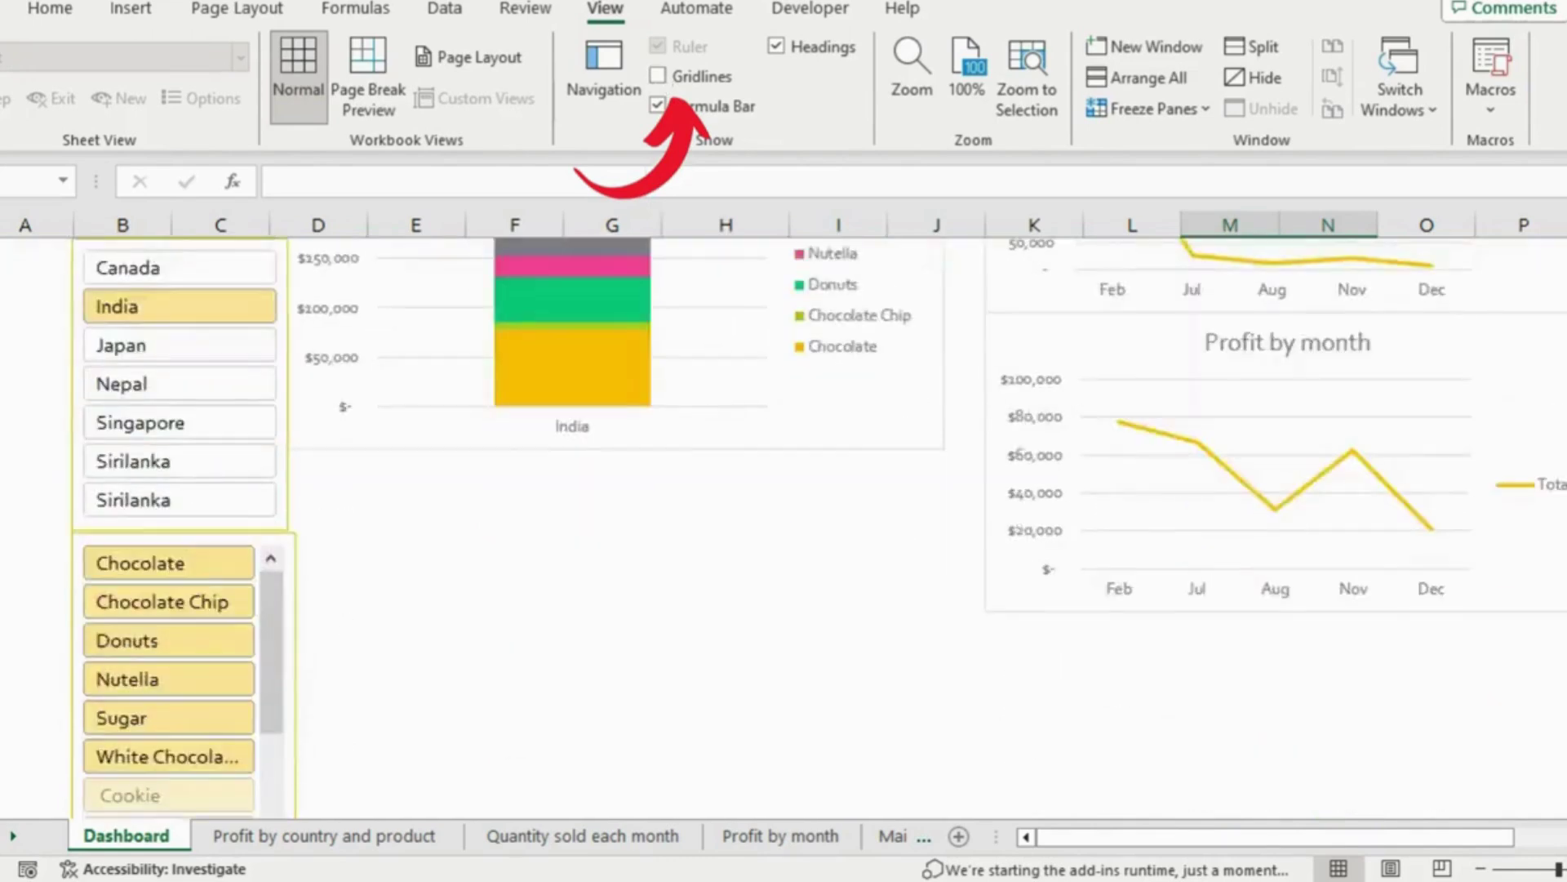
pyautogui.scroll(1, 783, 522)
pyautogui.scroll(5, 816, 523)
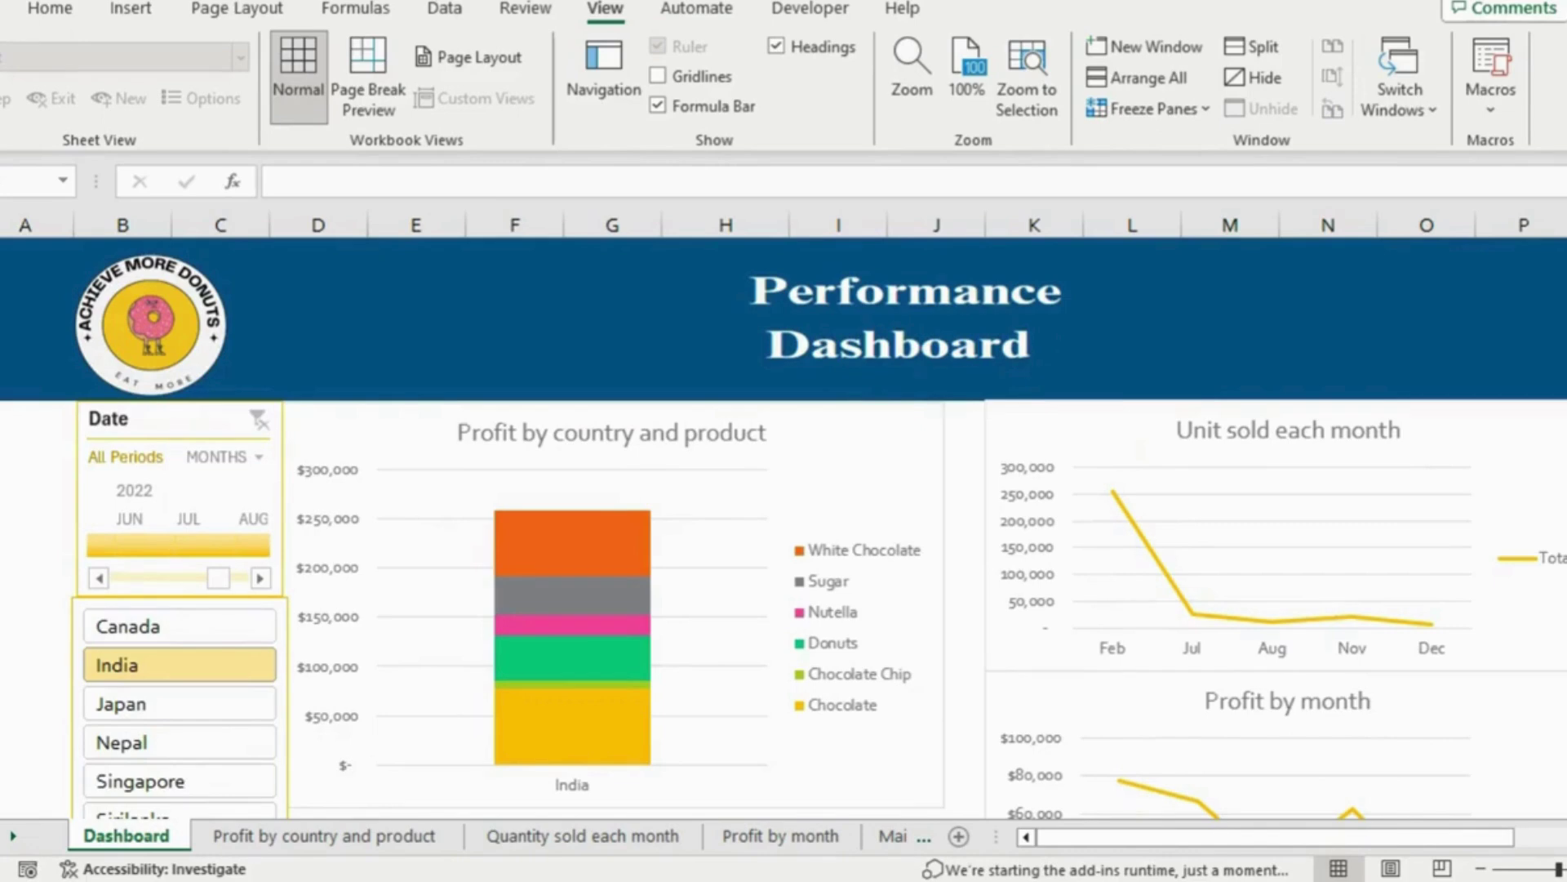
pyautogui.scroll(-4, 851, 383)
pyautogui.scroll(-1, 784, 527)
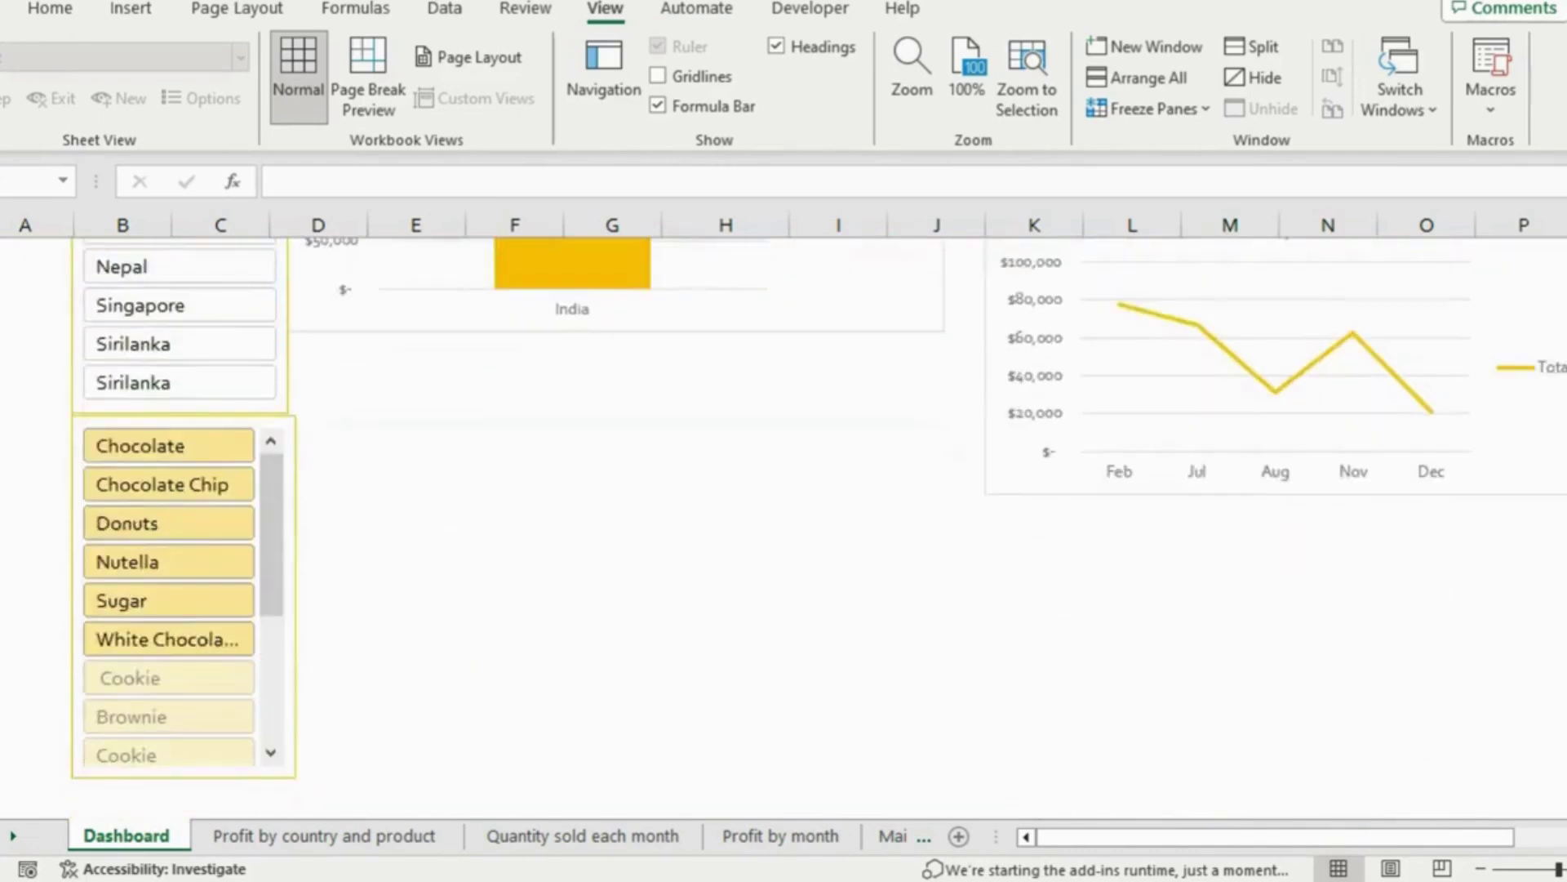
pyautogui.scroll(4, 819, 527)
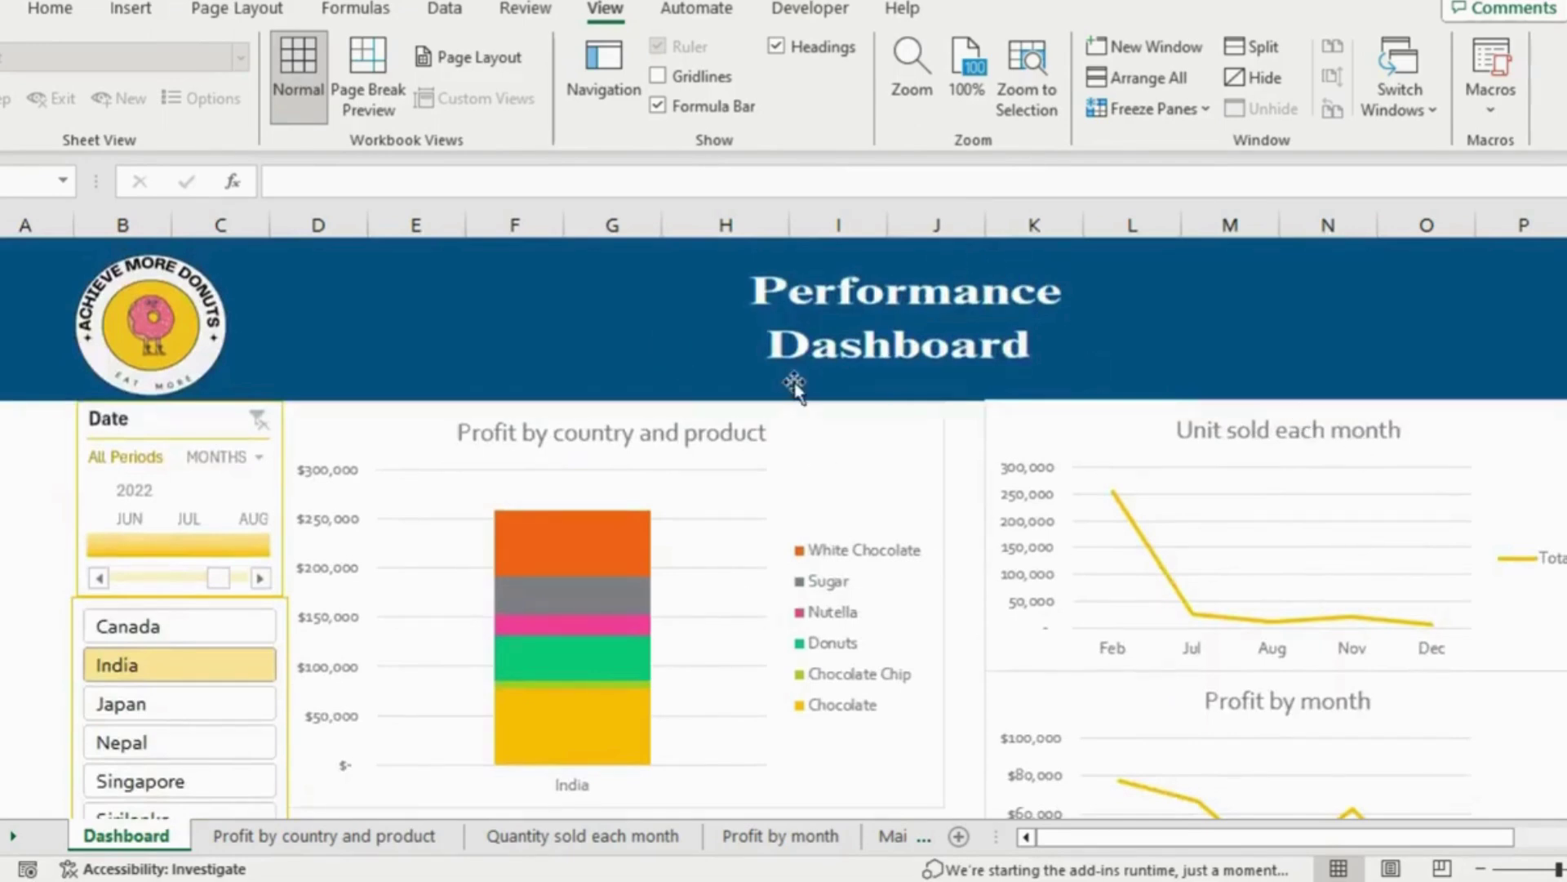
# Apply the Gallery theme to the workbook
pyautogui.click(231, 11)
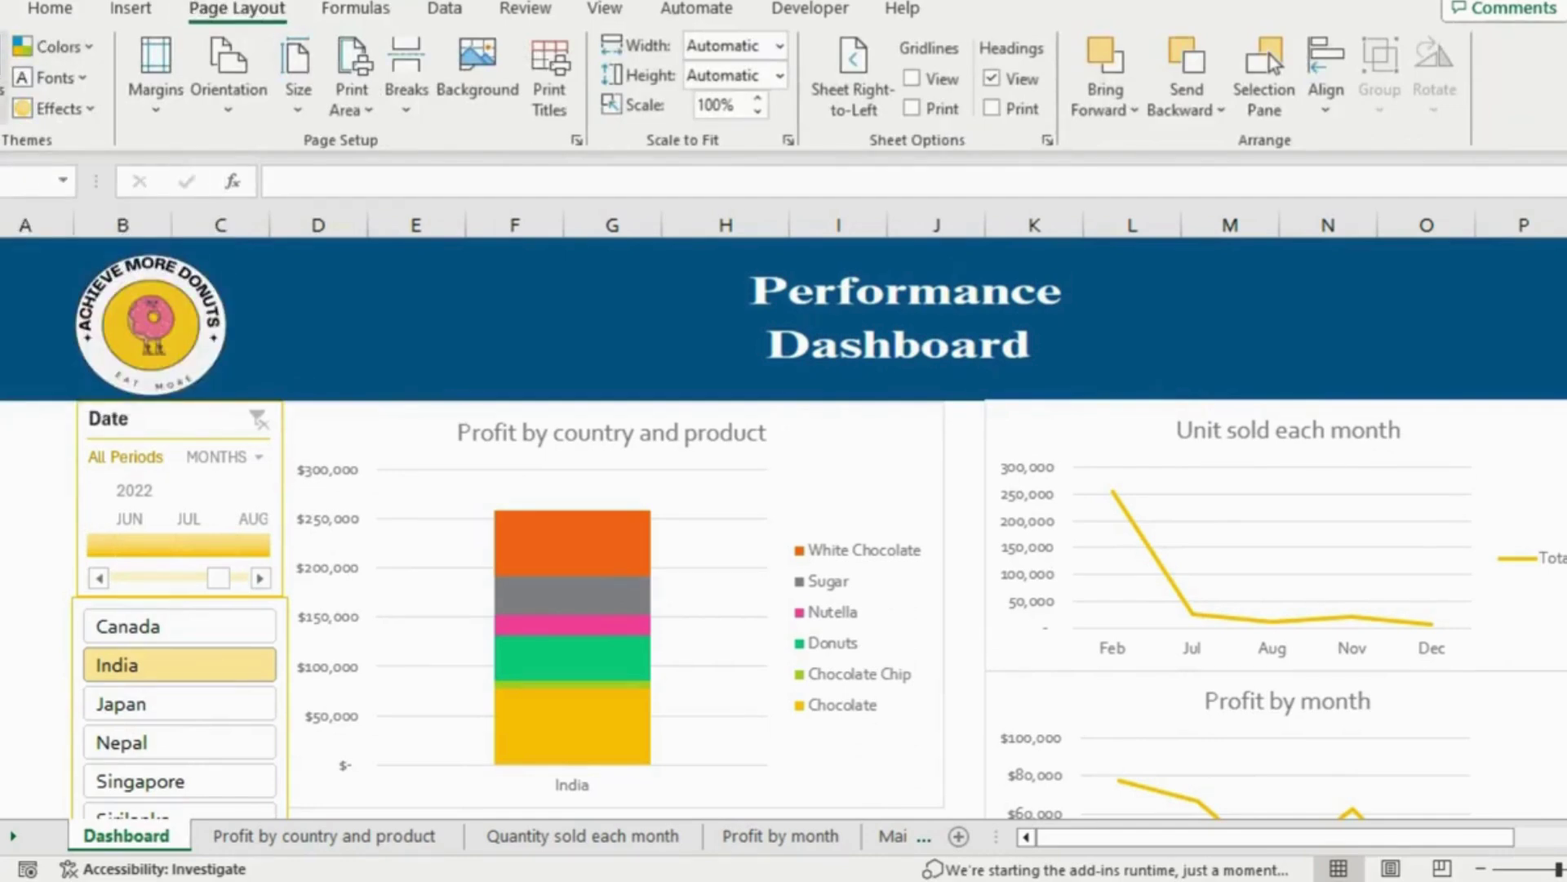
pyautogui.click(5, 77)
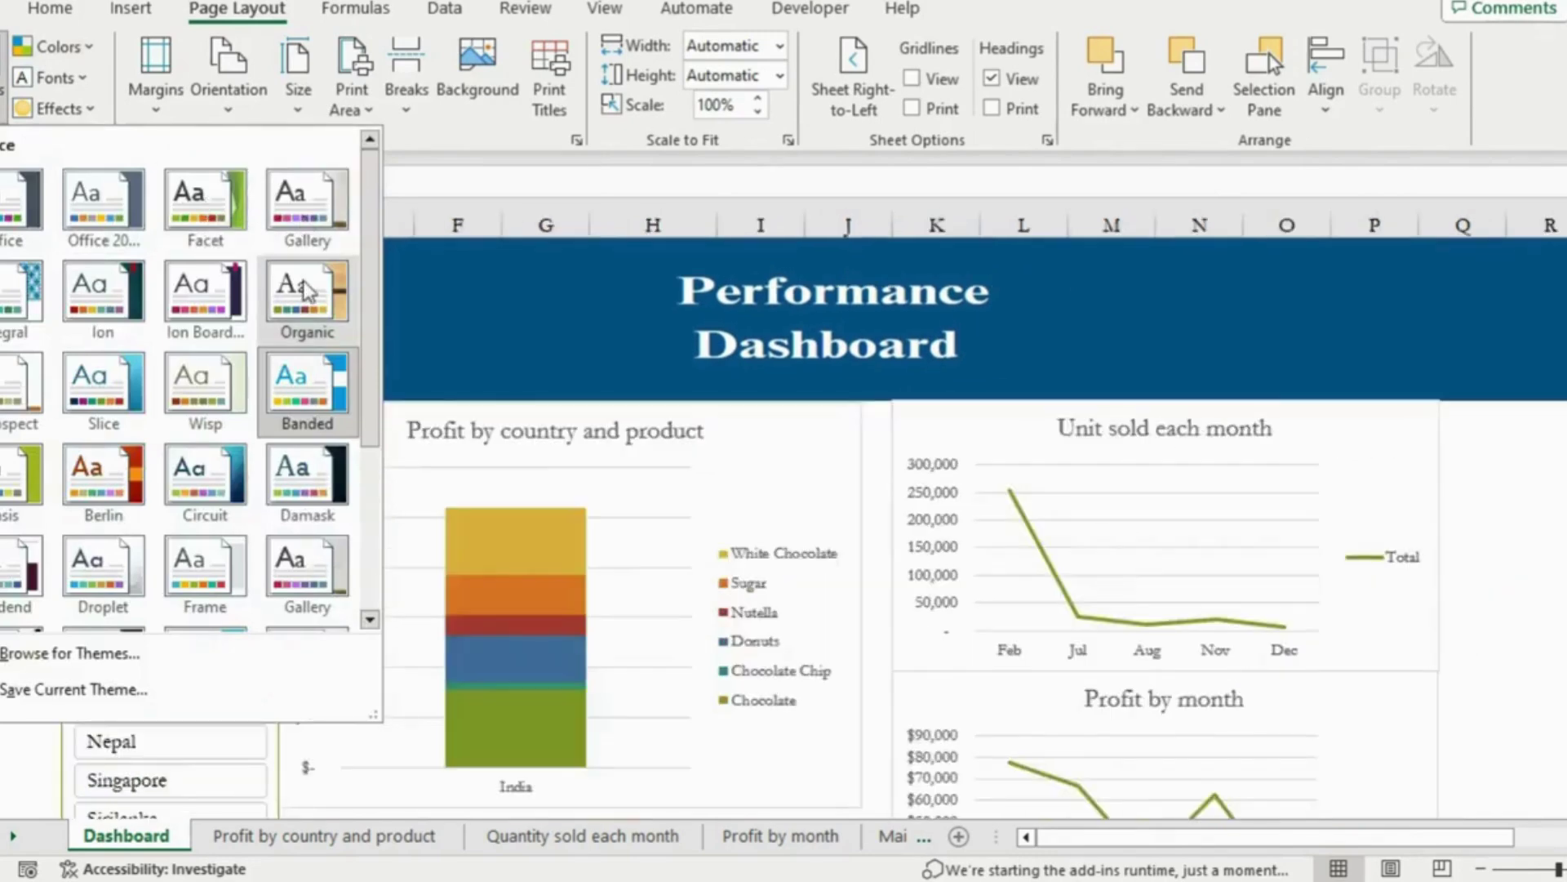
pyautogui.click(290, 205)
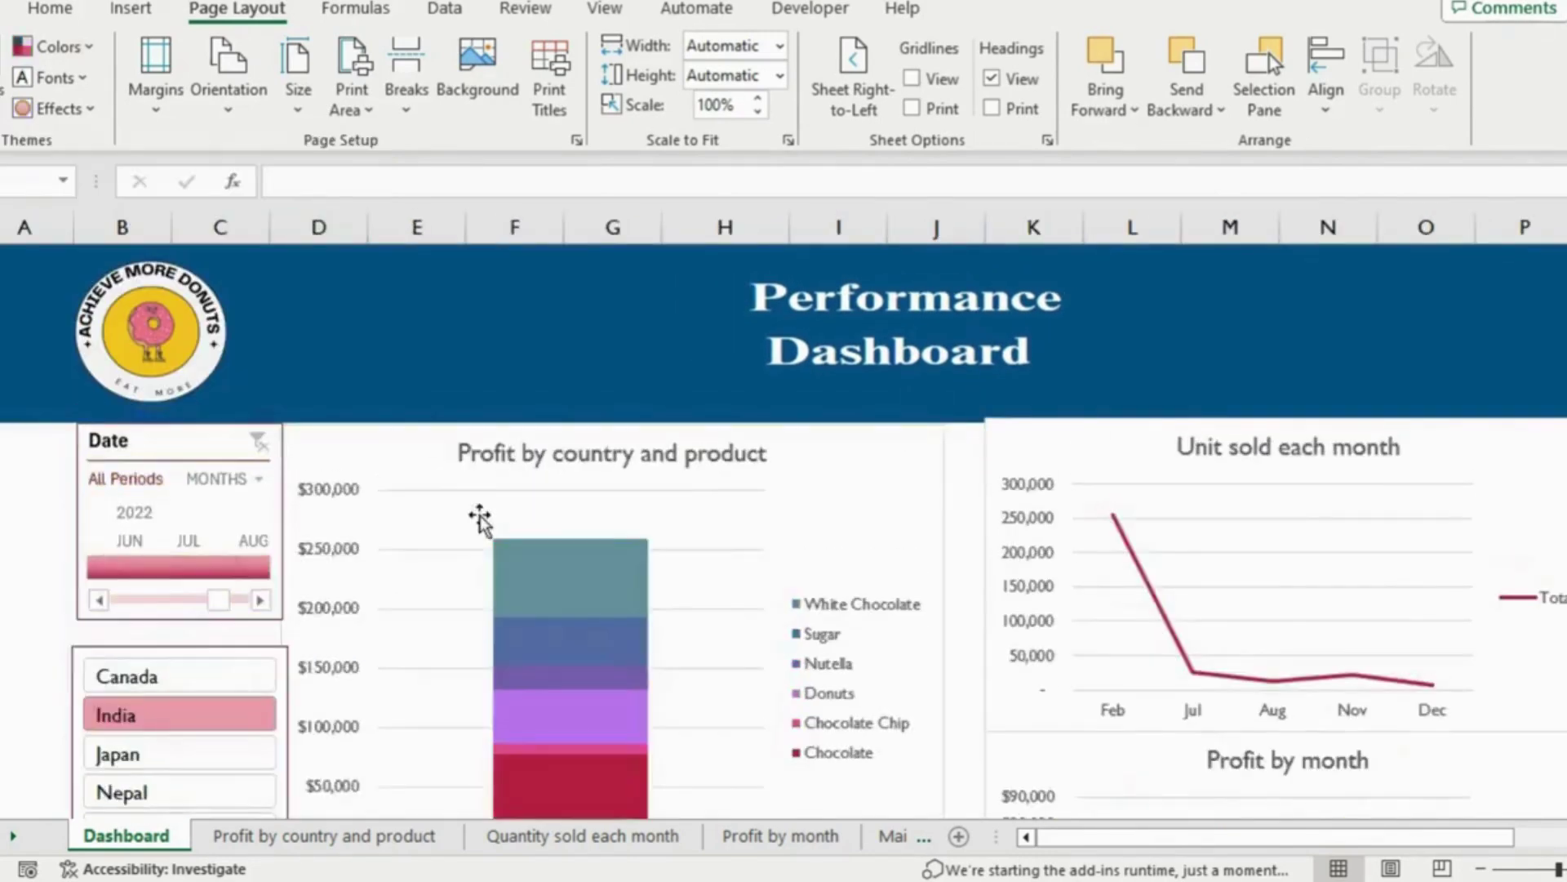
pyautogui.scroll(-6, 817, 531)
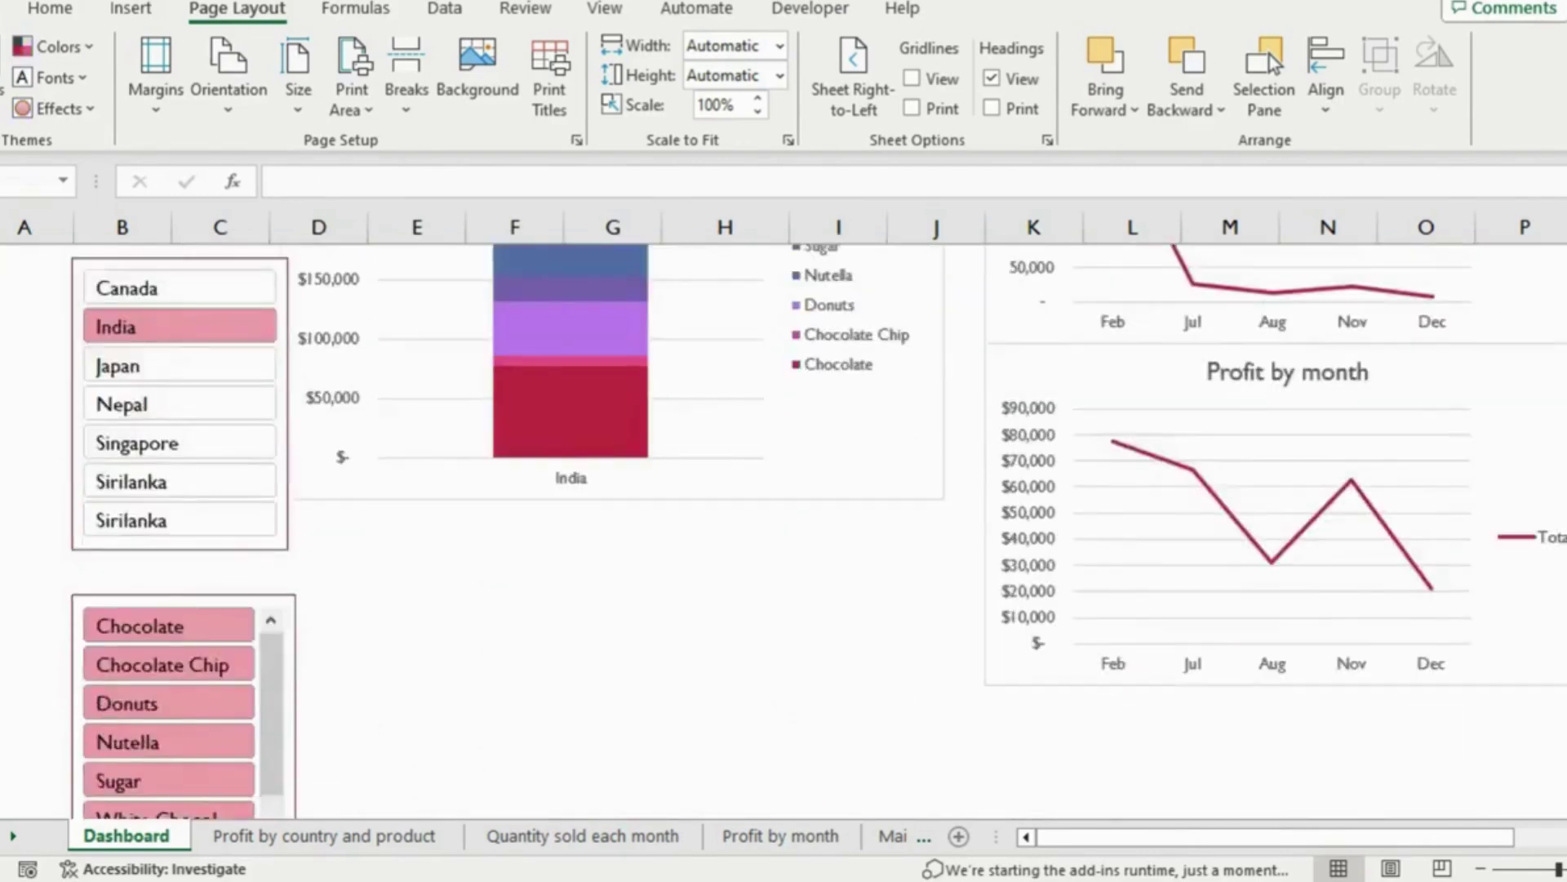
pyautogui.scroll(2, 178, 746)
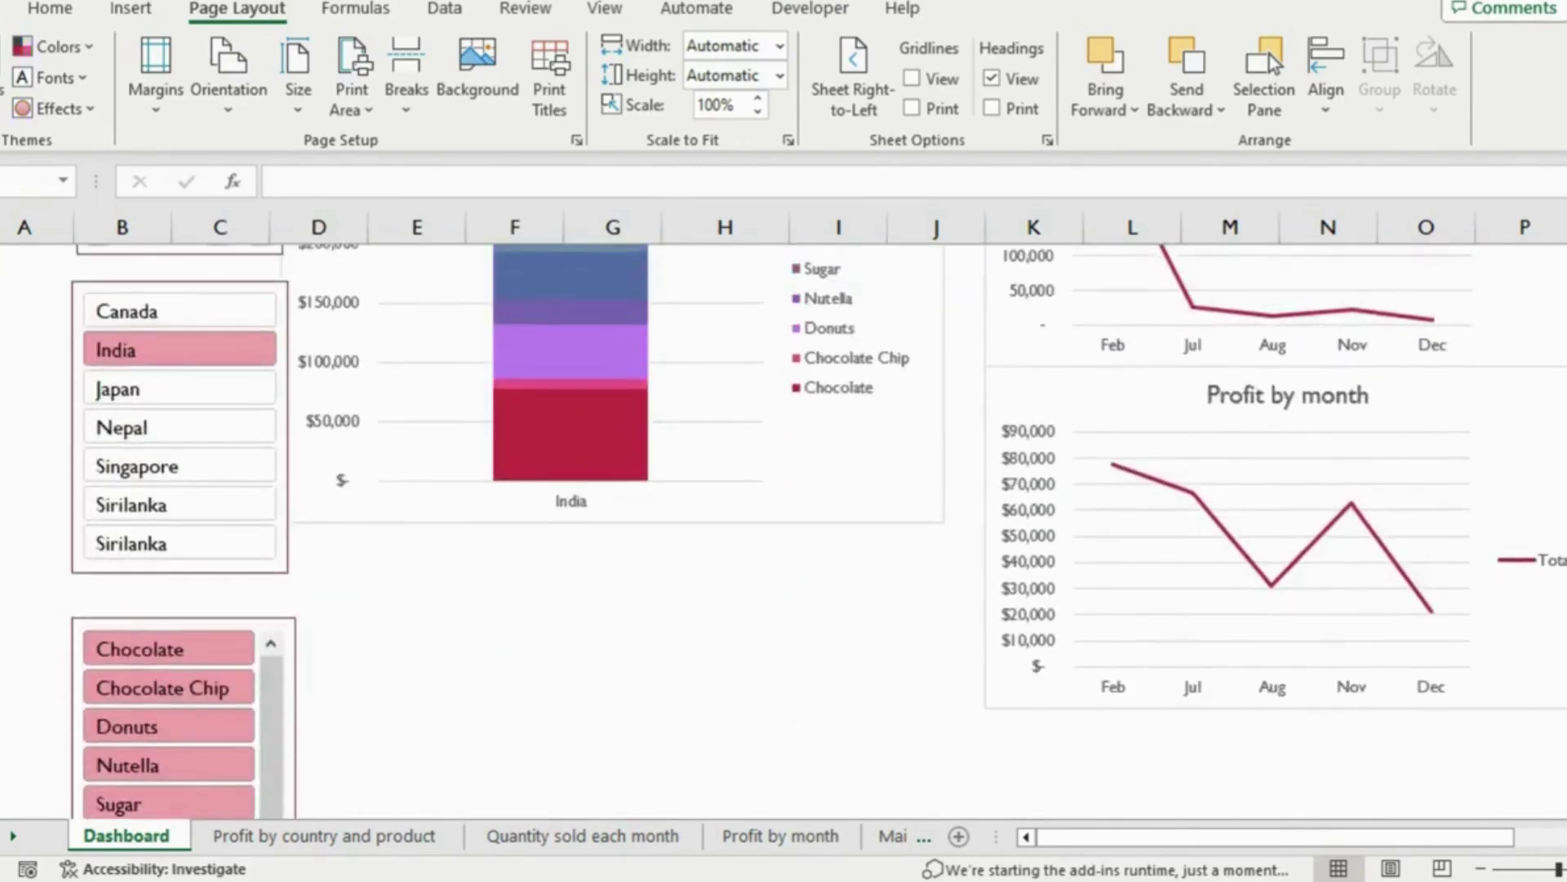
# Test the slicers by filtering to Chocolate, then Nepal and Cookie
pyautogui.click(171, 728)
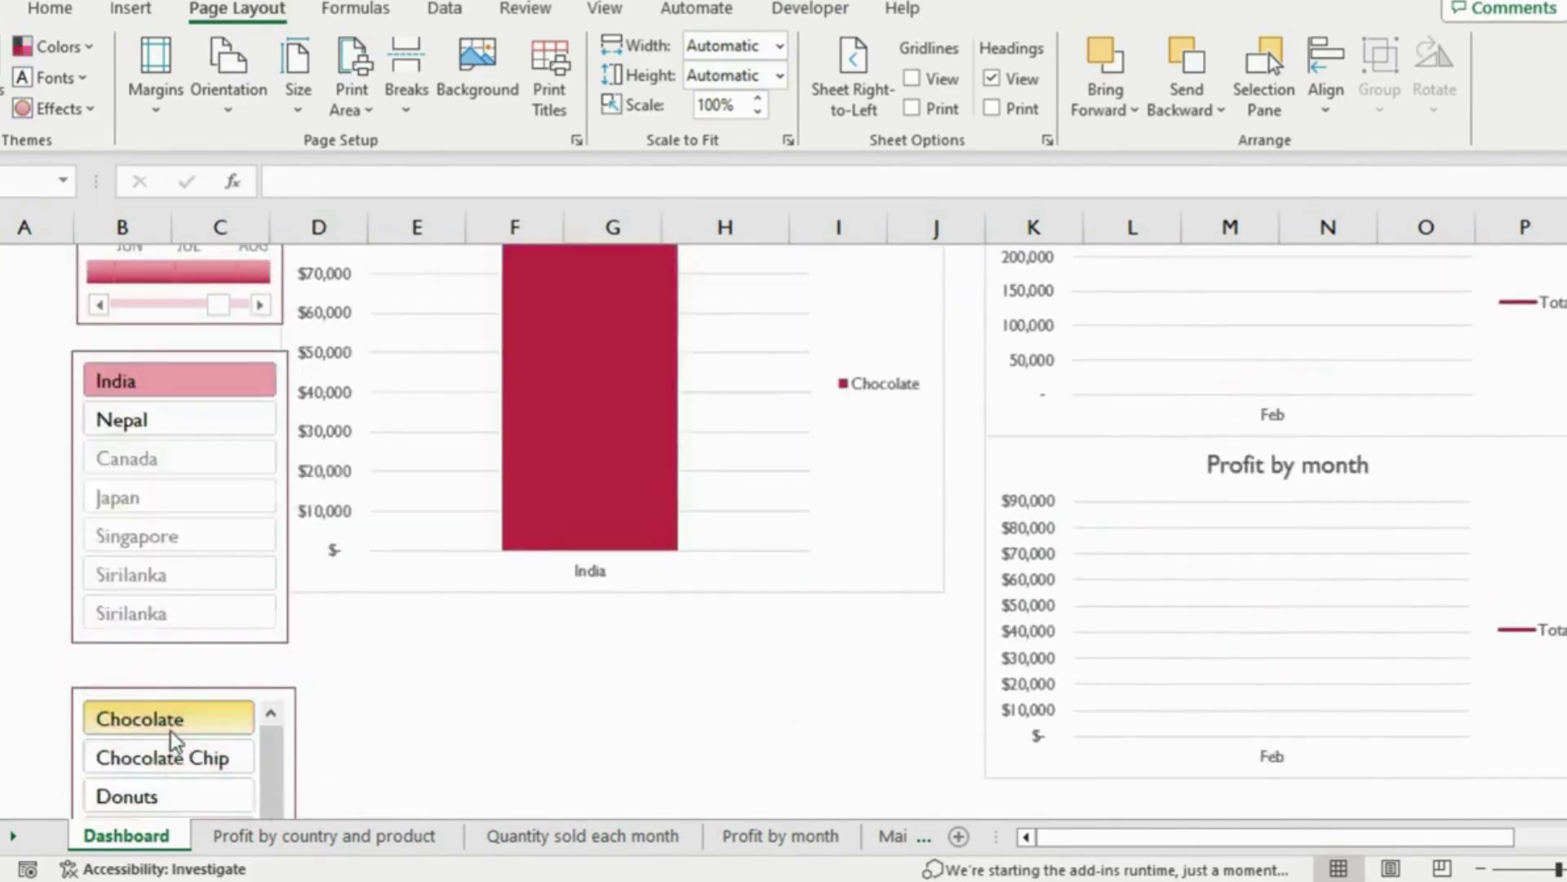
pyautogui.click(194, 420)
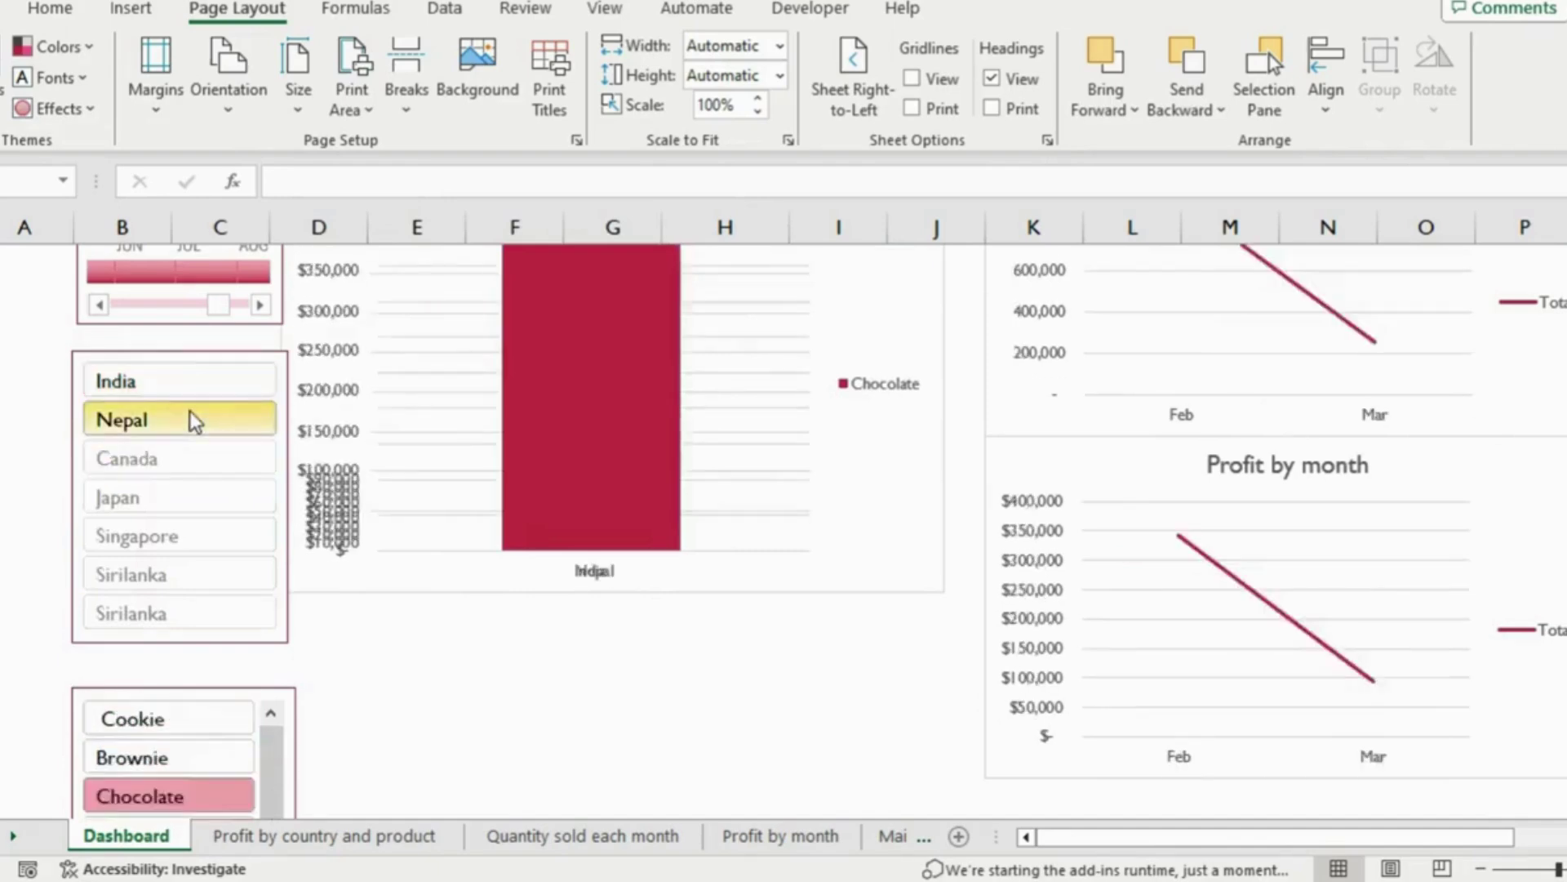
pyautogui.click(178, 718)
pyautogui.scroll(4, 644, 525)
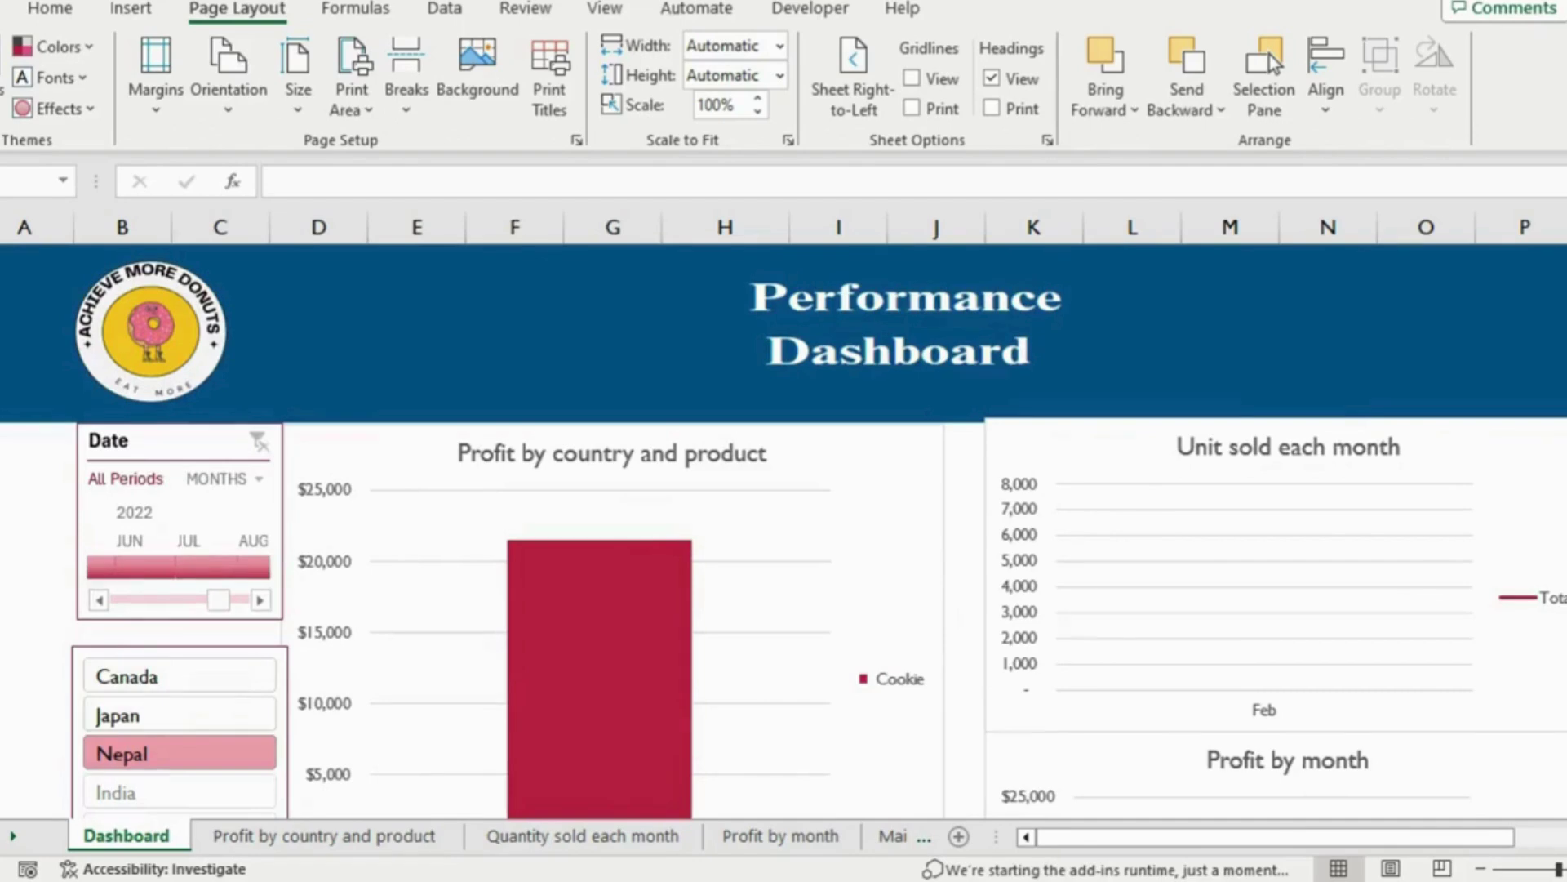
pyautogui.scroll(-3, 817, 531)
pyautogui.scroll(2, 816, 530)
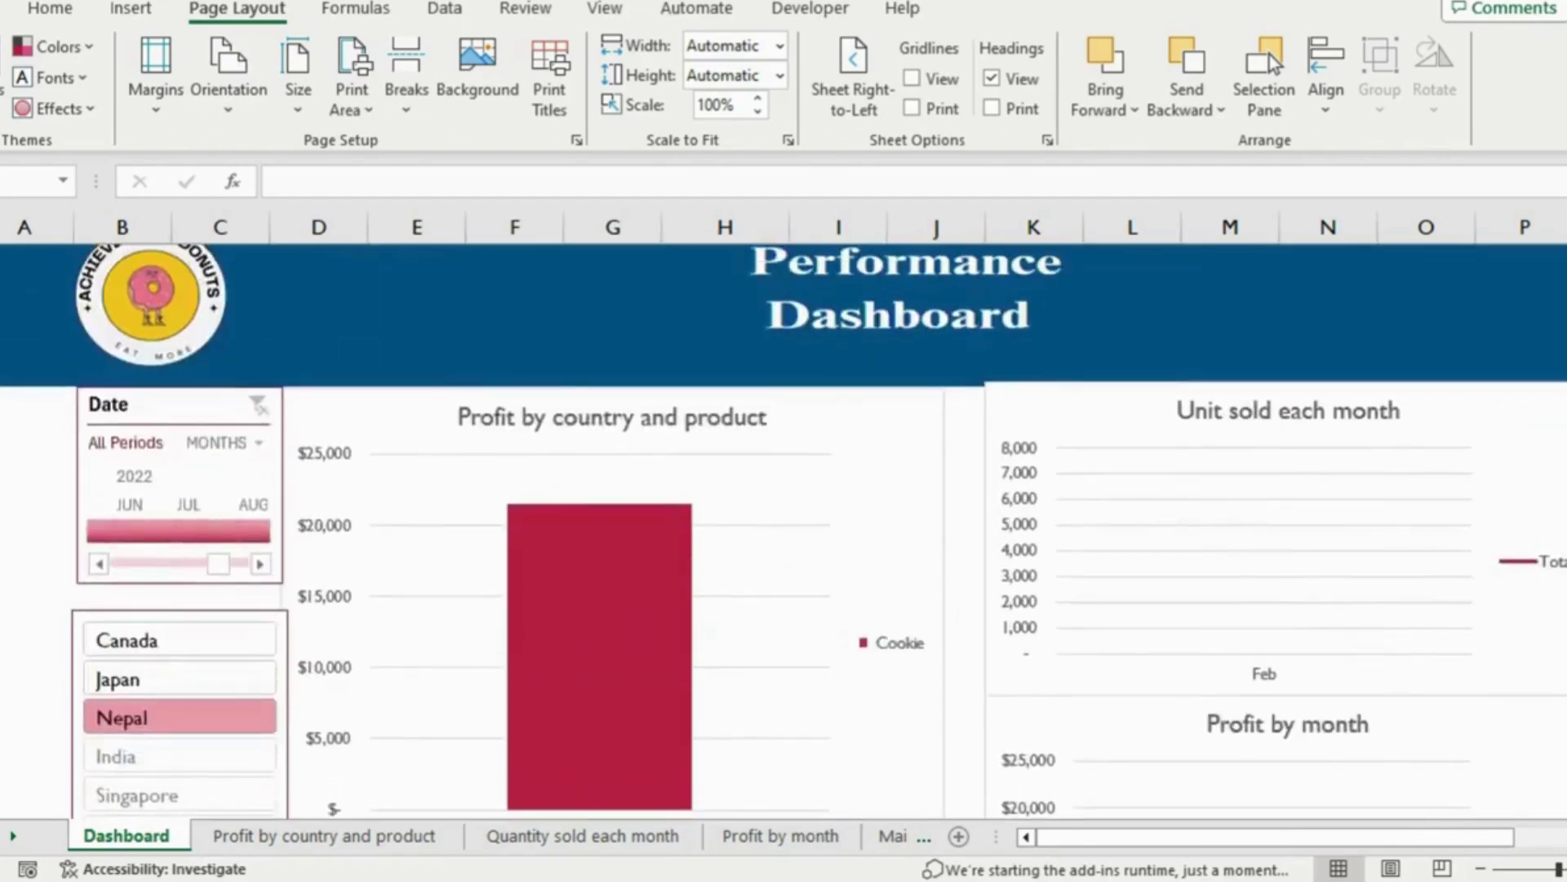